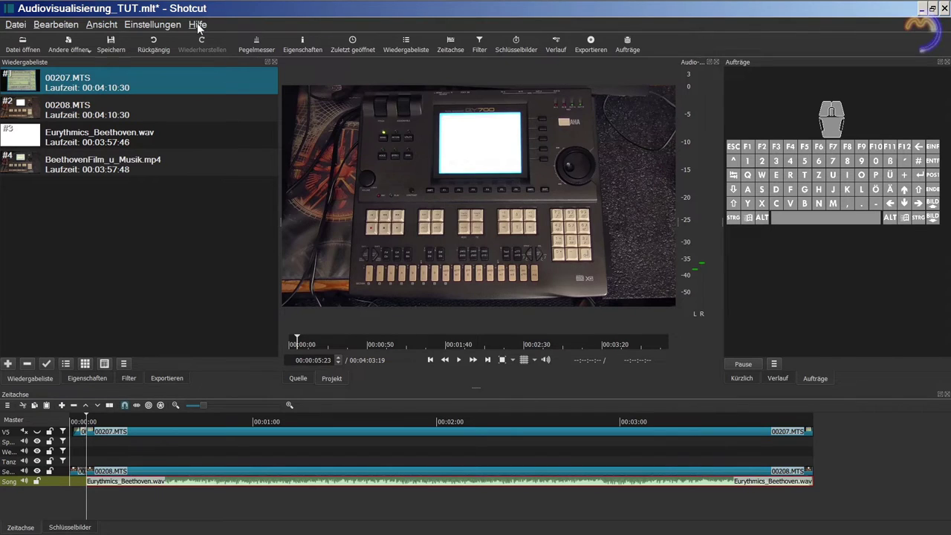
Check which version of Shotcut is installed and close the version information.
{"action": "left_click", "coordinate": [198, 26]}
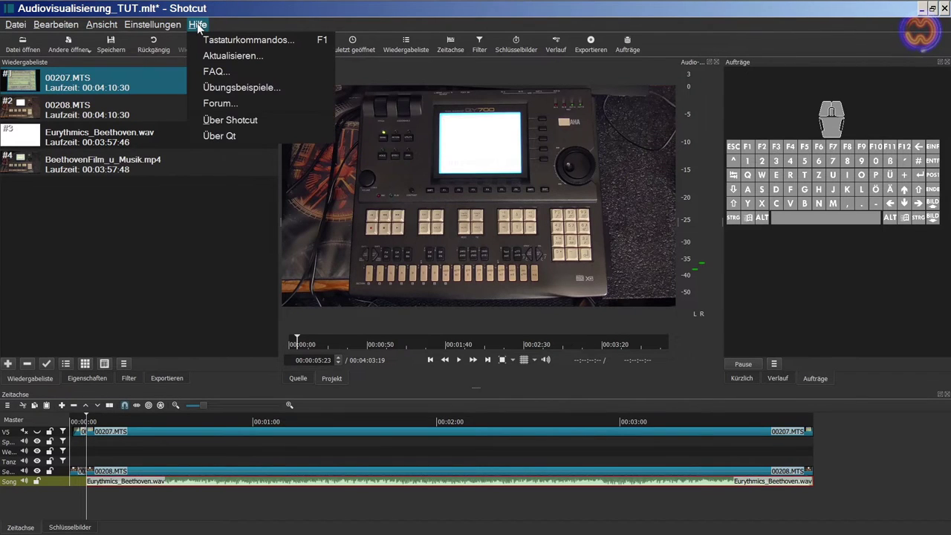
{"action": "left_click", "coordinate": [213, 121]}
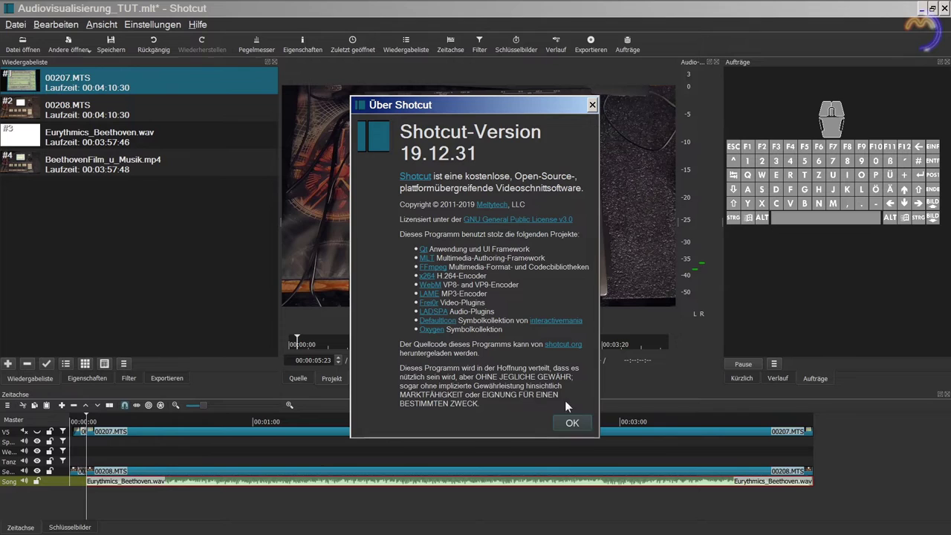
{"action": "left_click", "coordinate": [573, 424]}
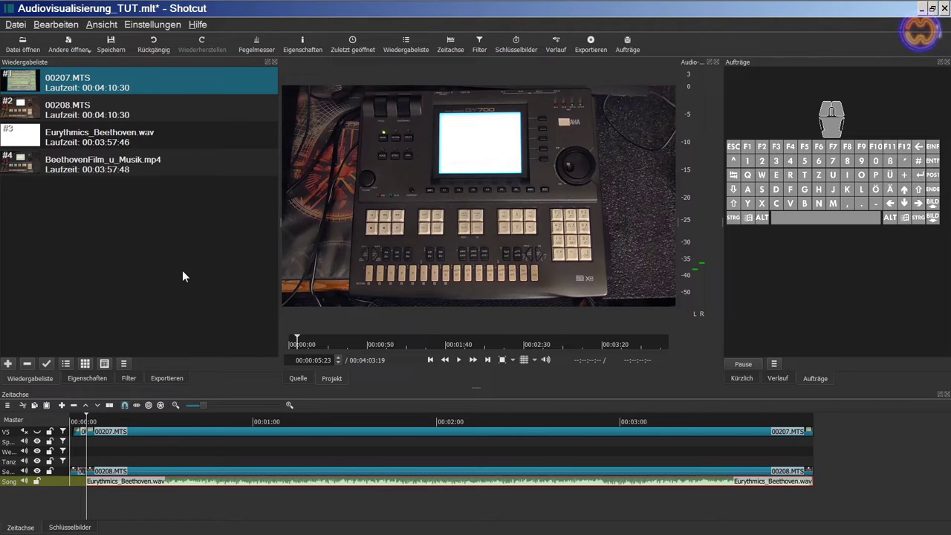
Increase the height of the timeline tracks and bring the Sequenzer and Song tracks into view.
{"action": "key", "text": "ctrl"}
{"action": "key", "text": "ctrl+plus"}
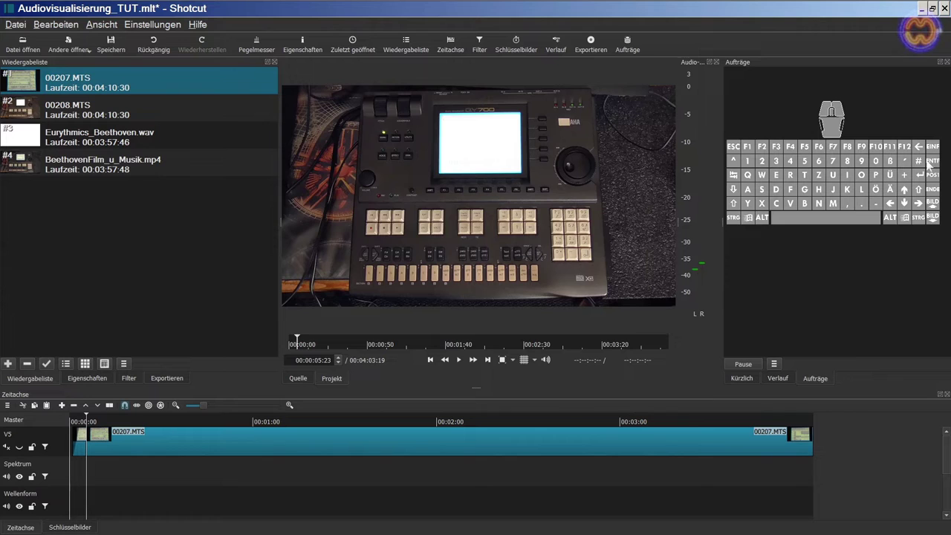
{"action": "scroll", "coordinate": [948, 463], "scroll_direction": "down", "scroll_amount": 1}
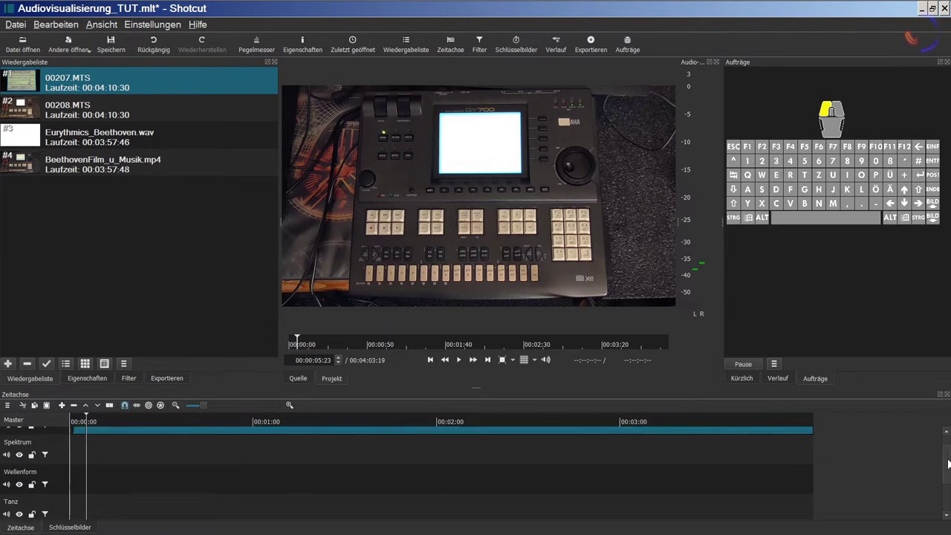
{"action": "scroll", "coordinate": [948, 464], "scroll_direction": "down", "scroll_amount": 2}
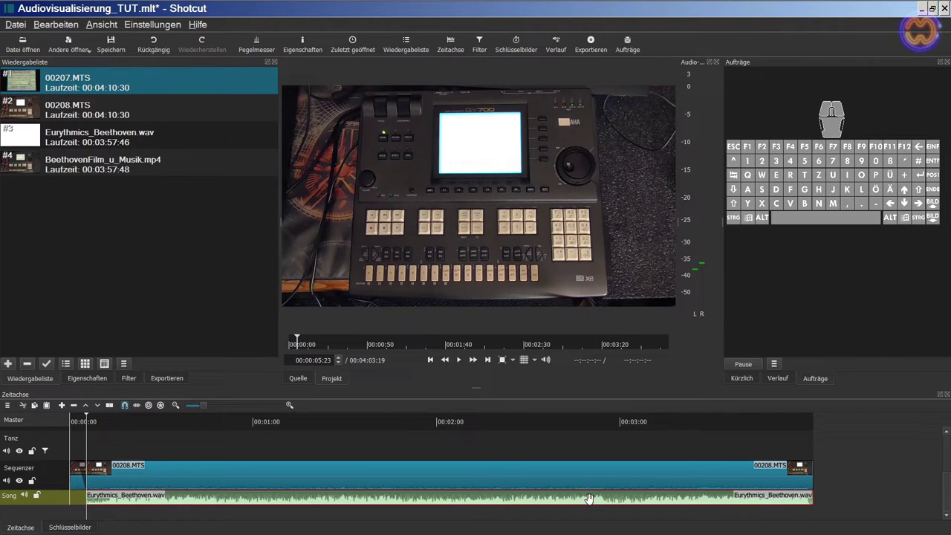
Inspect the sequencer's display enlarged in the preview, and fit the preview to the window again.
{"action": "left_click", "coordinate": [500, 361]}
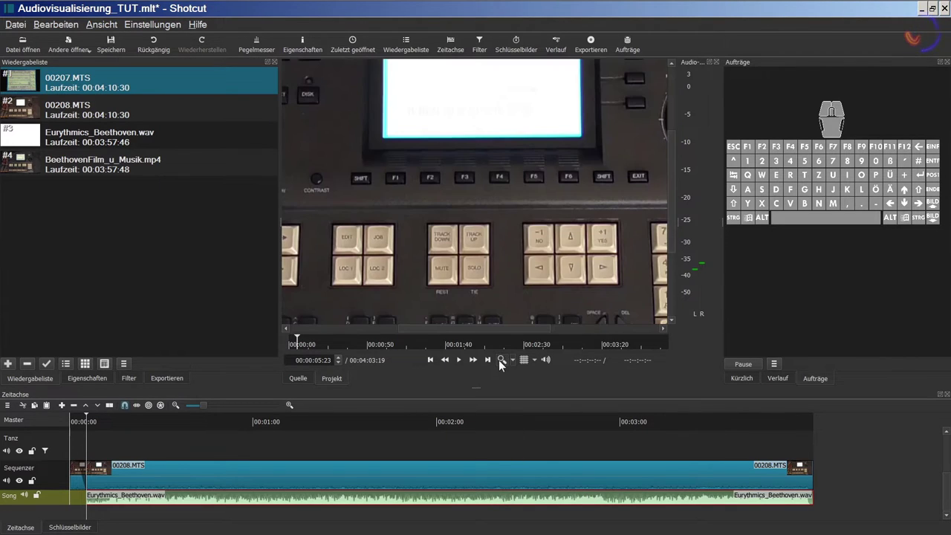
{"action": "left_click_drag", "start_coordinate": [672, 170], "coordinate": [673, 75]}
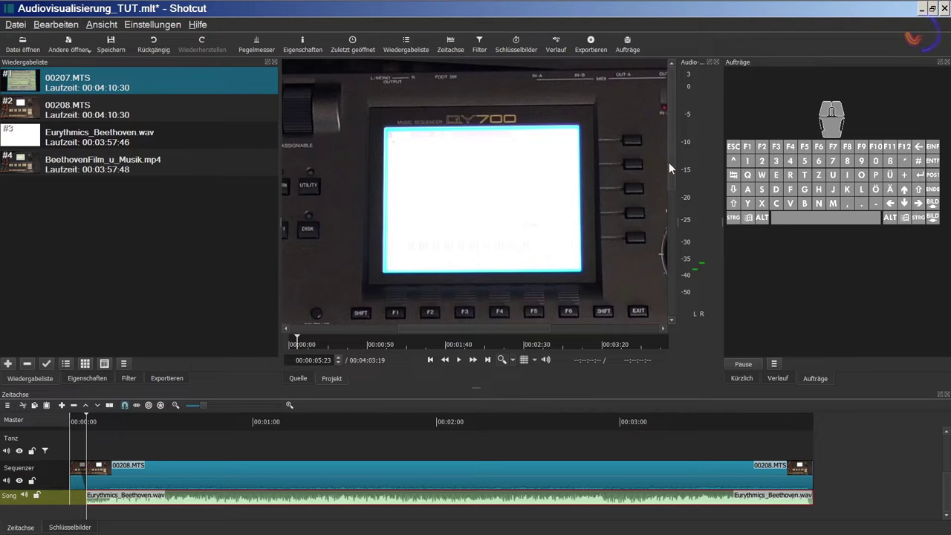
{"action": "left_click", "coordinate": [504, 358]}
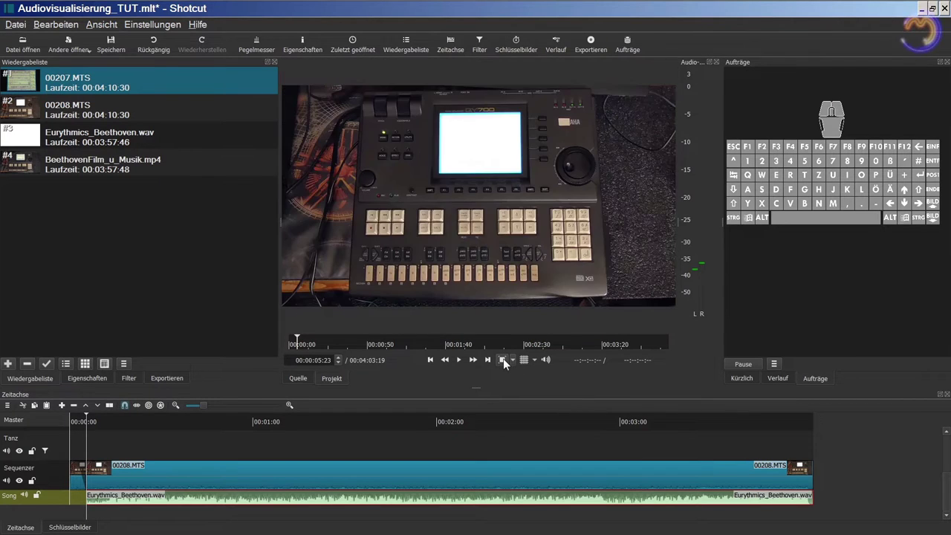
Check the video properties of clip 00208.MTS on the Sequenzer track and the audio properties of Eurythmics_Beethoven.wav on the Song track.
{"action": "left_click", "coordinate": [480, 472]}
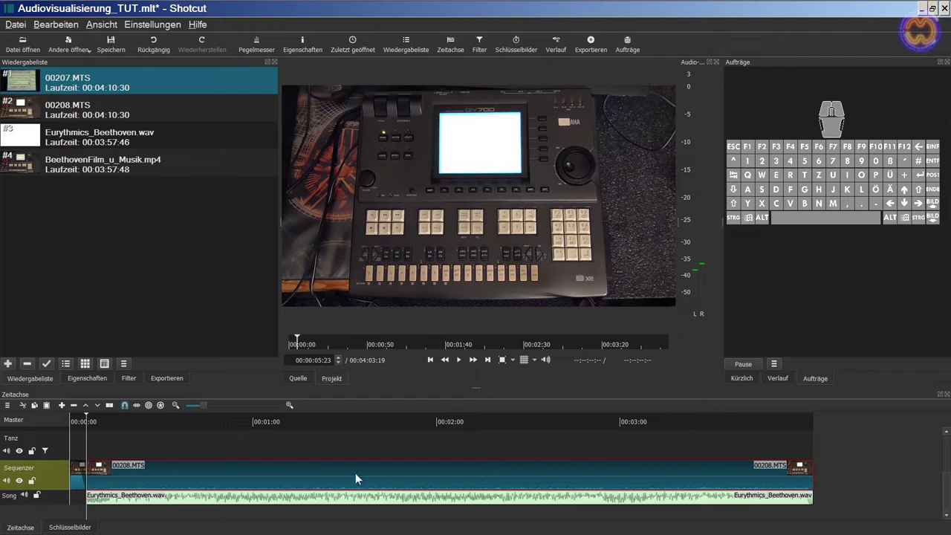
{"action": "left_click", "coordinate": [77, 380]}
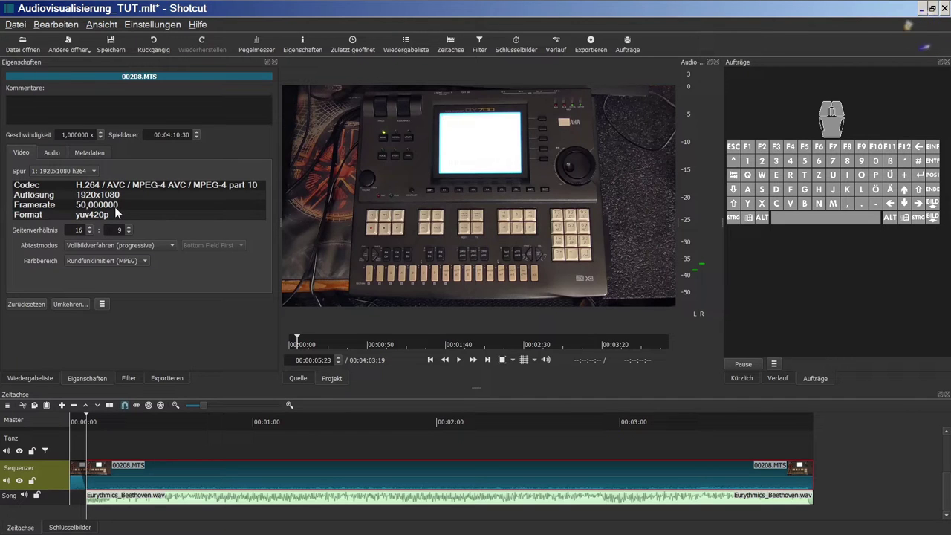
{"action": "left_click", "coordinate": [158, 504]}
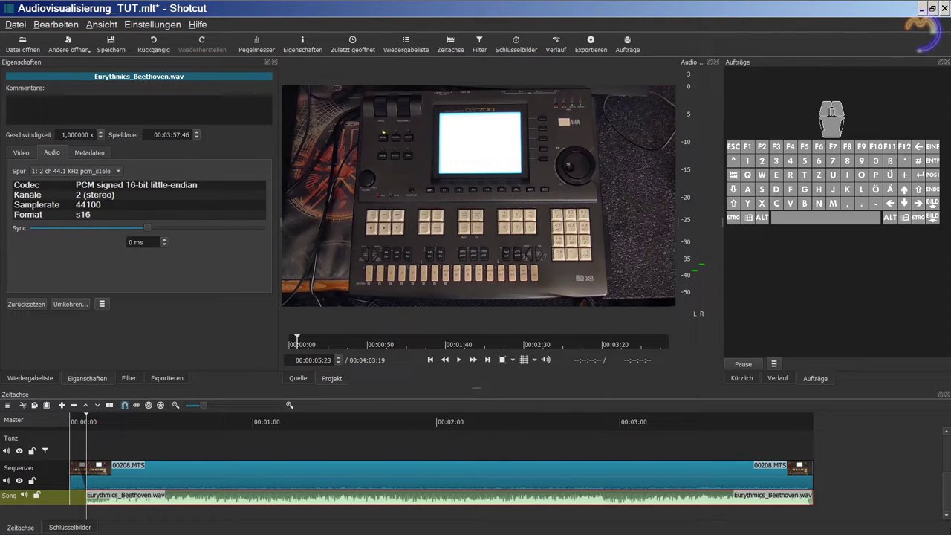
Check the video properties of clip 00207.MTS on track V5.
{"action": "scroll", "coordinate": [624, 476], "scroll_direction": "up", "scroll_amount": 1}
{"action": "scroll", "coordinate": [624, 476], "scroll_direction": "up", "scroll_amount": 3}
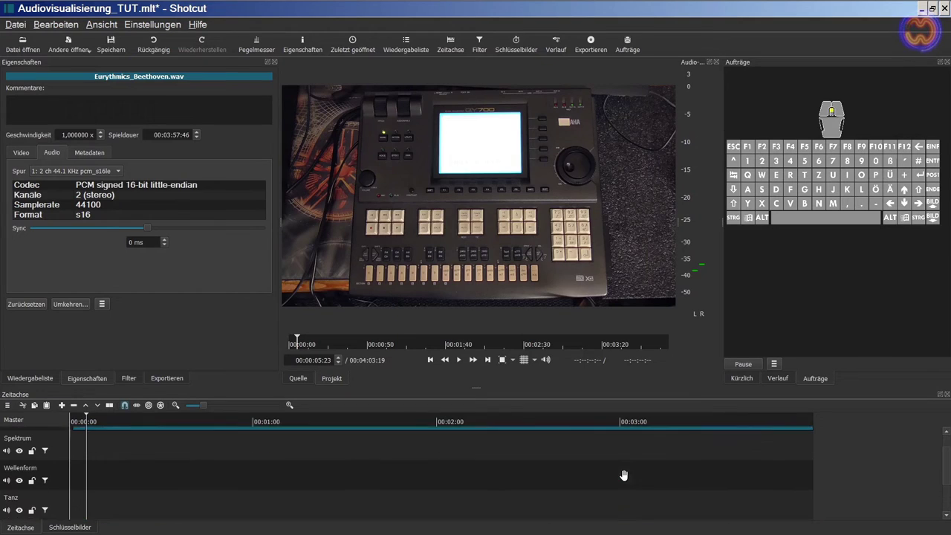
{"action": "scroll", "coordinate": [624, 478], "scroll_direction": "down", "scroll_amount": 2}
{"action": "scroll", "coordinate": [624, 478], "scroll_direction": "up", "scroll_amount": 3}
{"action": "scroll", "coordinate": [625, 478], "scroll_direction": "down", "scroll_amount": 2}
{"action": "scroll", "coordinate": [624, 478], "scroll_direction": "up", "scroll_amount": 2}
{"action": "scroll", "coordinate": [625, 477], "scroll_direction": "down", "scroll_amount": 3}
{"action": "scroll", "coordinate": [624, 477], "scroll_direction": "up", "scroll_amount": 3}
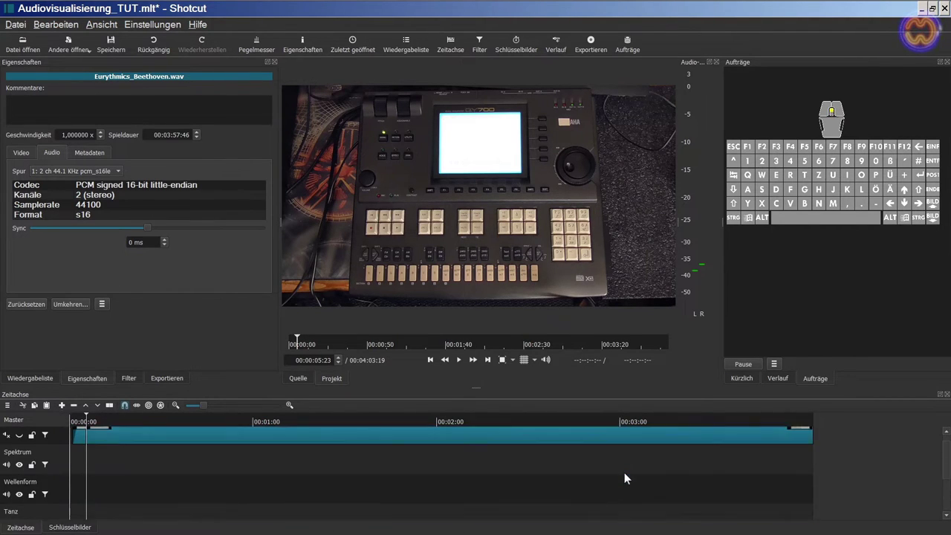
{"action": "left_click", "coordinate": [146, 455]}
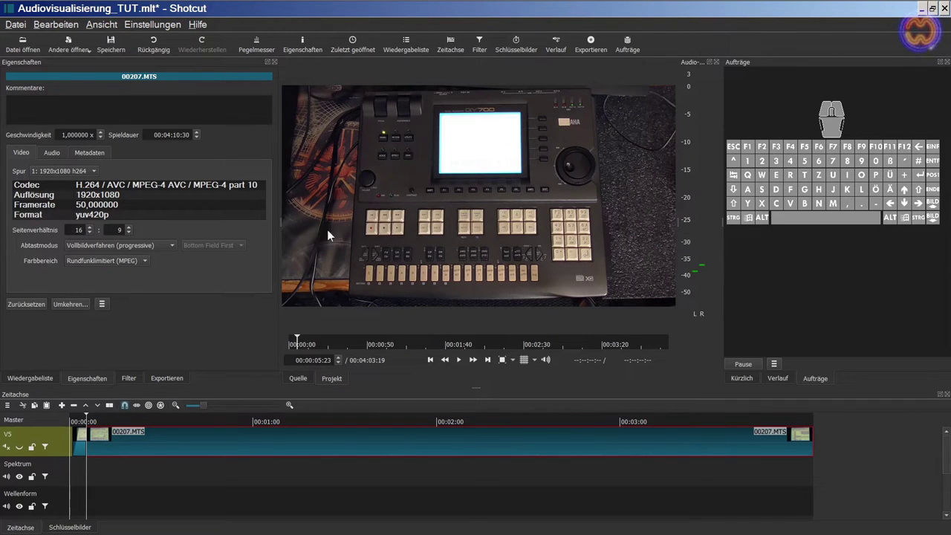
Make track V5 visible and compare the sequencer's display with and without it in the enlarged preview.
{"action": "left_click", "coordinate": [20, 447]}
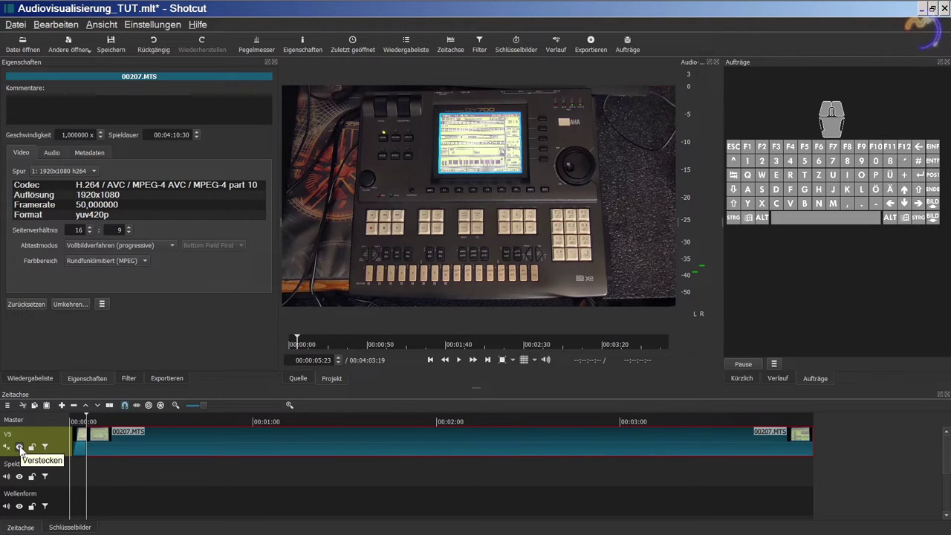
{"action": "left_click", "coordinate": [502, 358]}
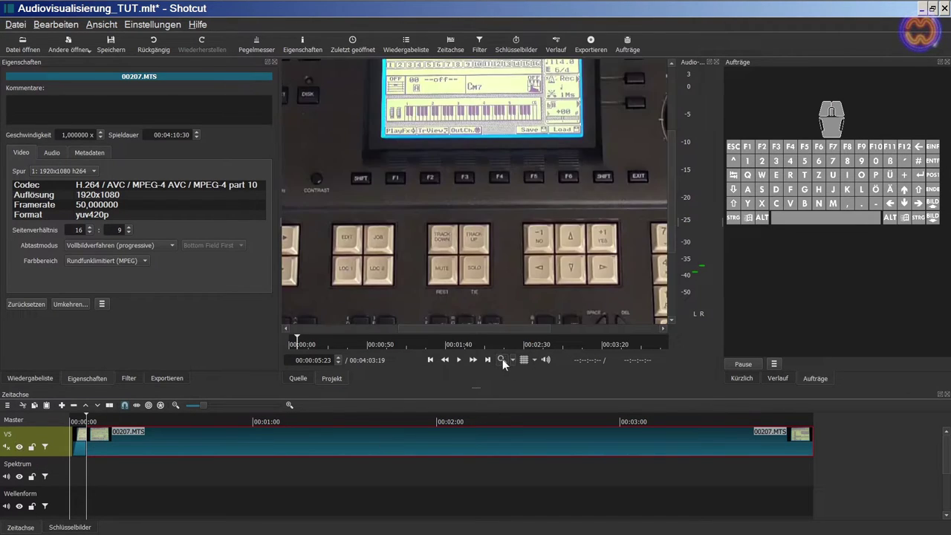
{"action": "left_click_drag", "start_coordinate": [674, 160], "coordinate": [675, 112]}
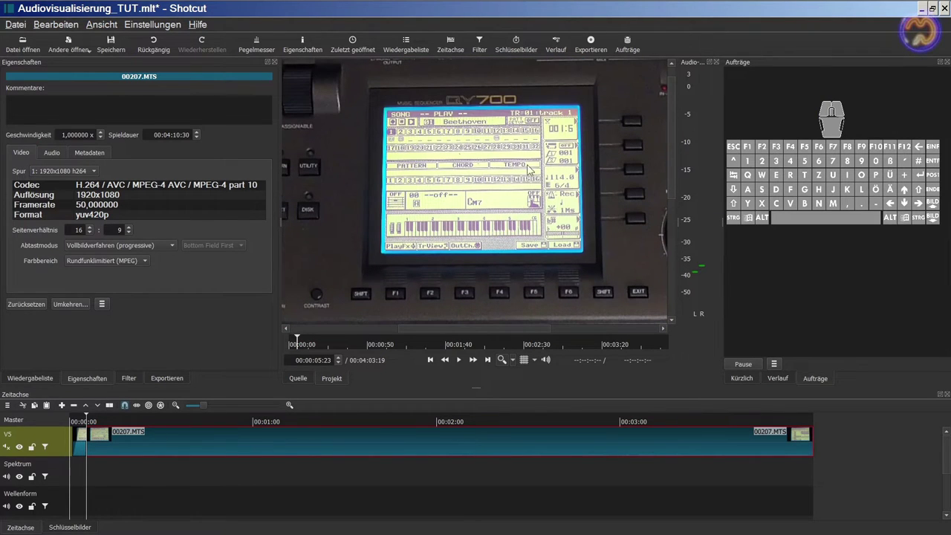
{"action": "left_click", "coordinate": [19, 447]}
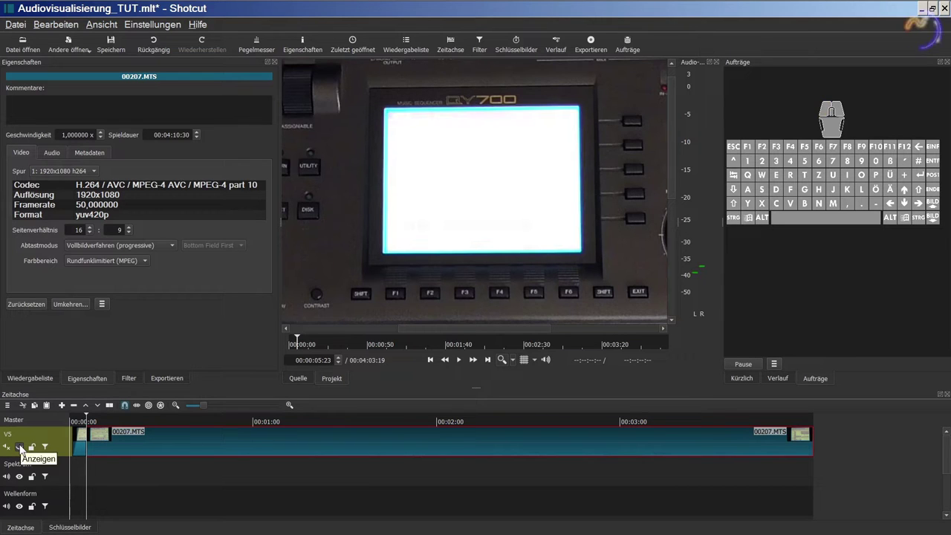
{"action": "left_click", "coordinate": [20, 447]}
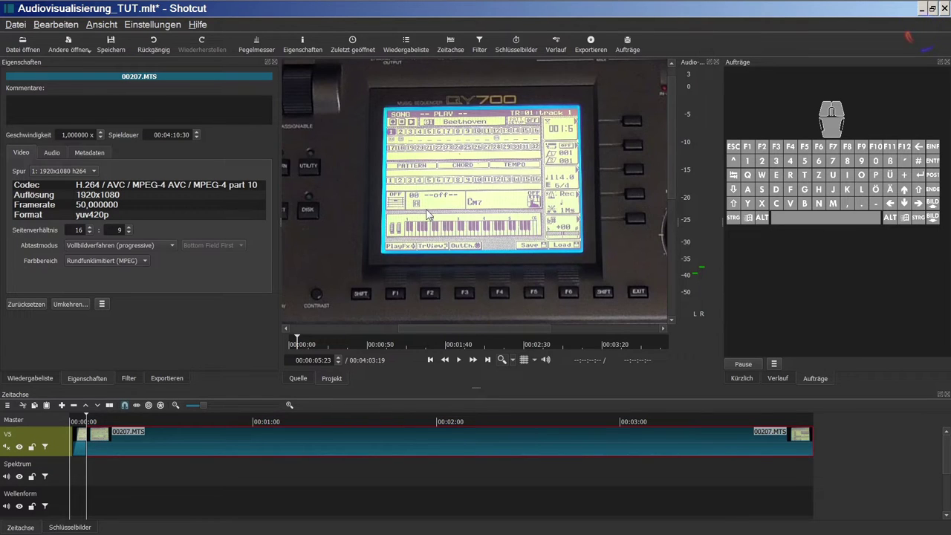
Select track V5 itself and show the filters applied to it.
{"action": "left_click", "coordinate": [61, 450]}
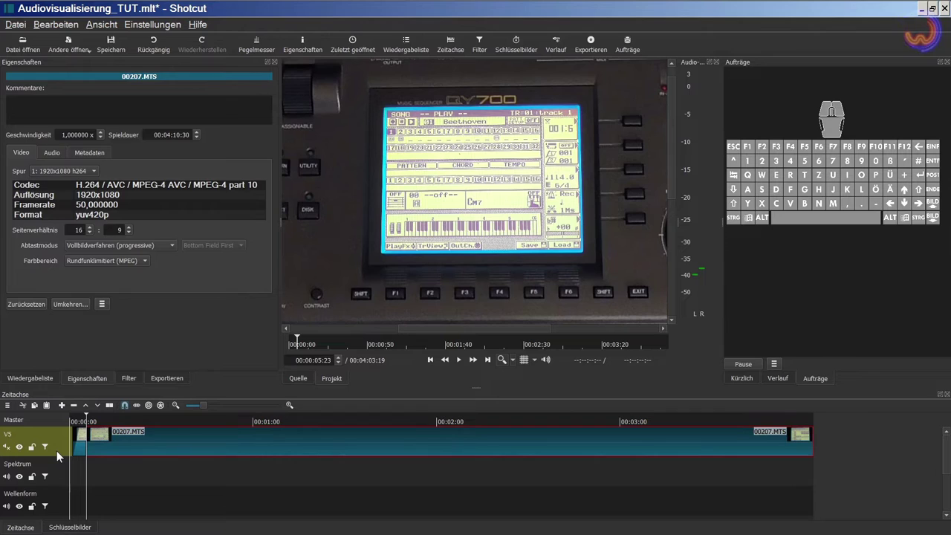
{"action": "left_click", "coordinate": [57, 450]}
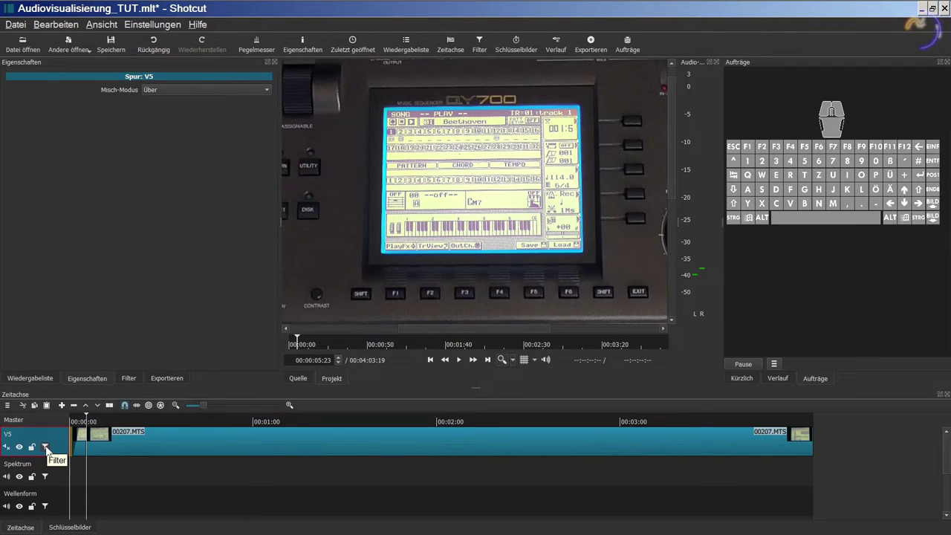
{"action": "left_click", "coordinate": [129, 378]}
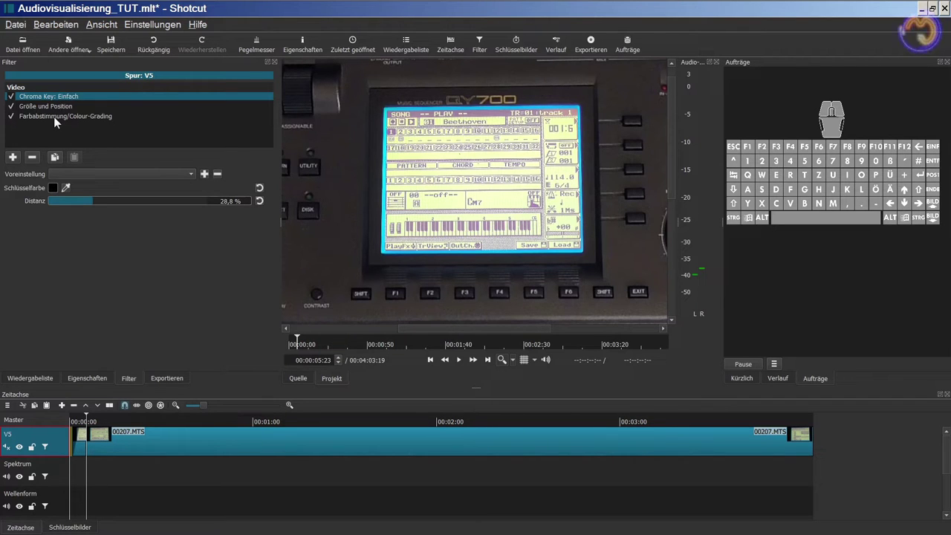
Disable the Farbabstimmung/Colour-Grading and Größe und Position filters of track V5, and fit the preview to the window.
{"action": "left_click", "coordinate": [15, 117]}
{"action": "left_click", "coordinate": [14, 106]}
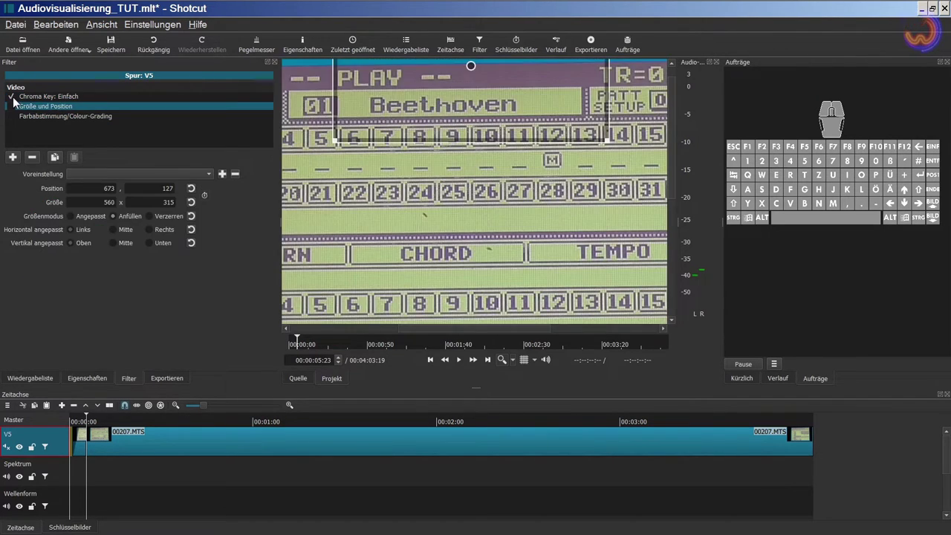
{"action": "left_click", "coordinate": [13, 98]}
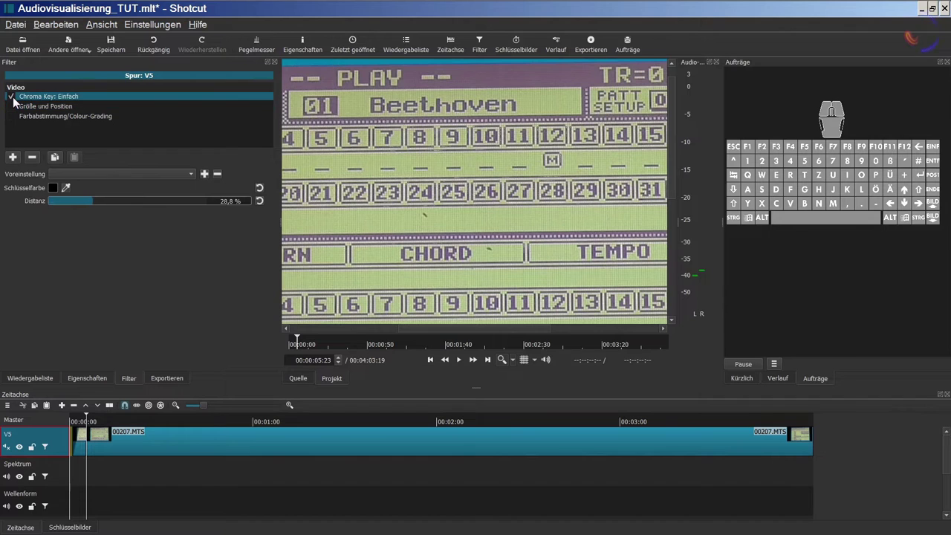
{"action": "left_click", "coordinate": [503, 362]}
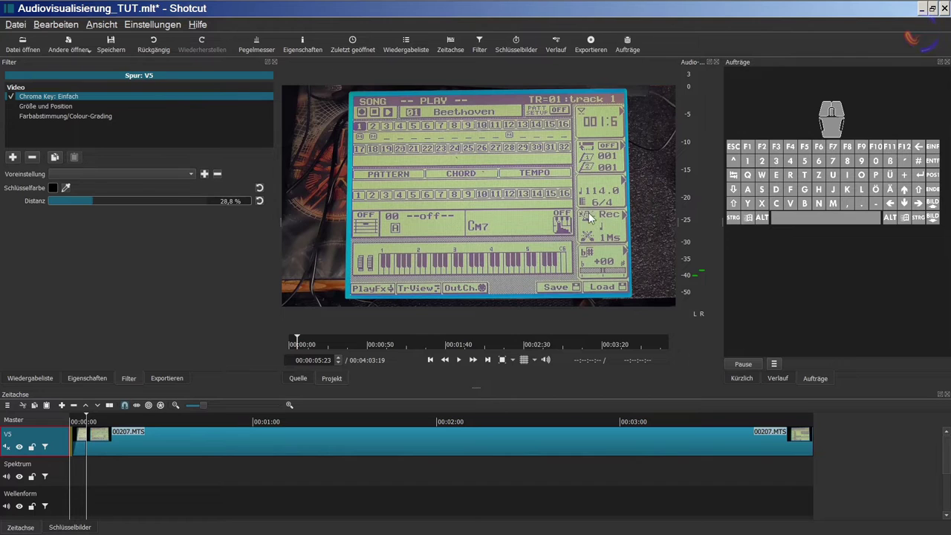
Re-enable the Farbabstimmung/Colour-Grading filter of track V5 and disable its Chroma Key: Einfach filter.
{"action": "left_click", "coordinate": [13, 119]}
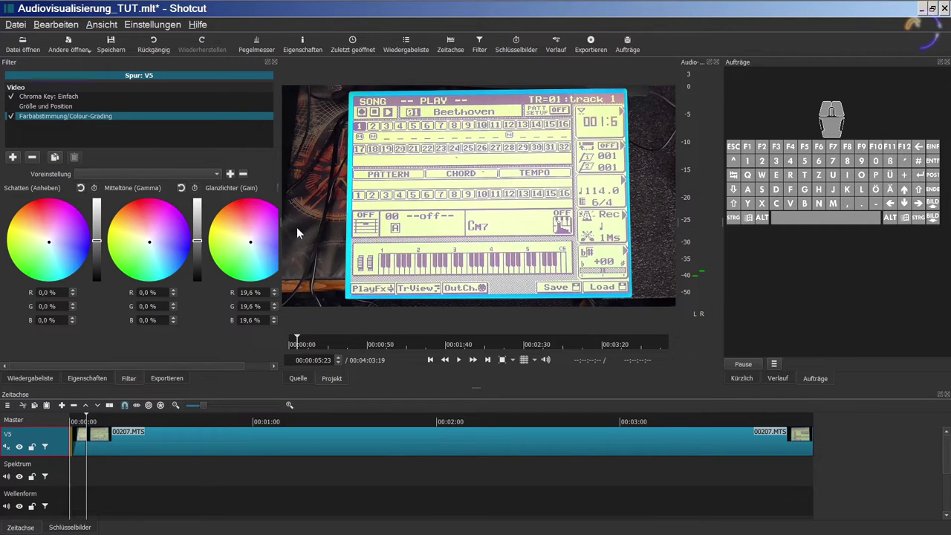
{"action": "left_click_drag", "start_coordinate": [281, 222], "coordinate": [299, 221]}
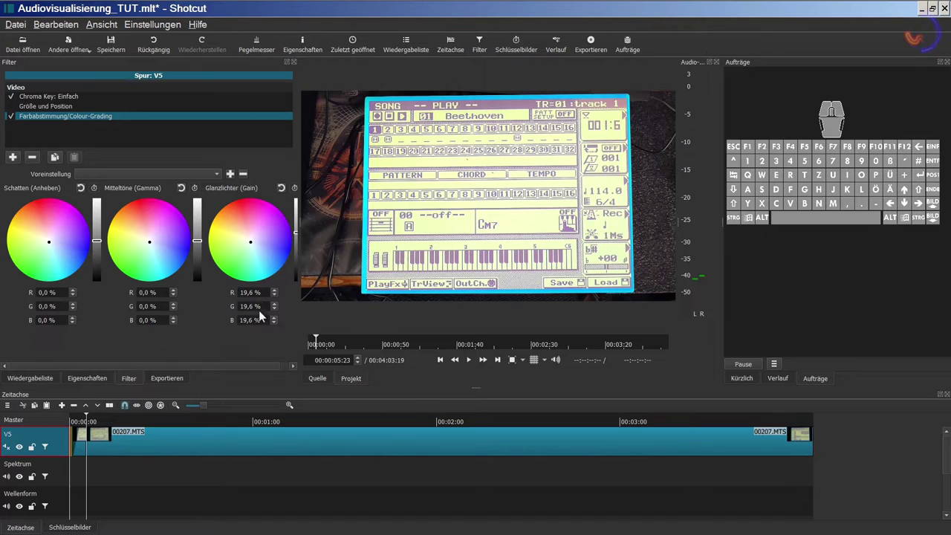
{"action": "left_click", "coordinate": [50, 97]}
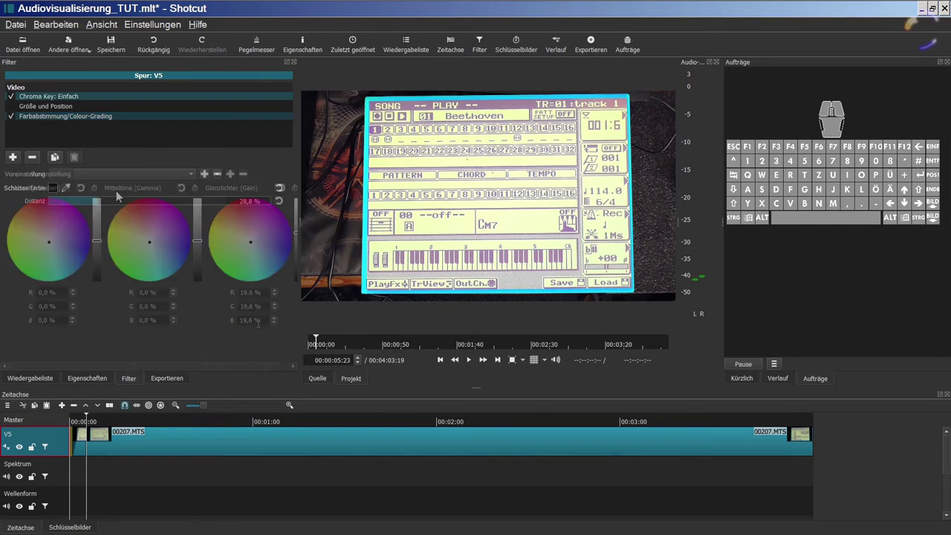
{"action": "left_click", "coordinate": [10, 97]}
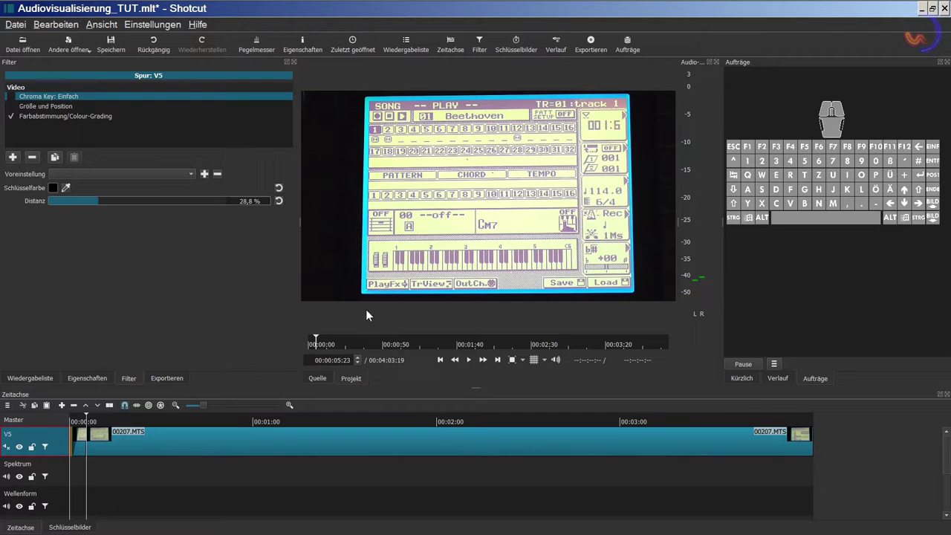
Re-enable the Größe und Position and Chroma Key: Einfach filters of track V5, and show the Größe und Position settings.
{"action": "left_click", "coordinate": [12, 109]}
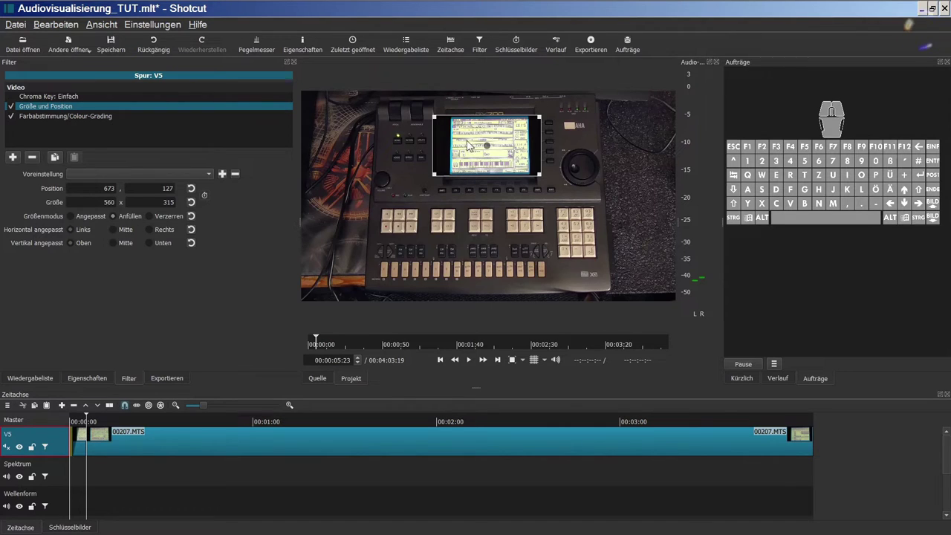
{"action": "left_click", "coordinate": [514, 359]}
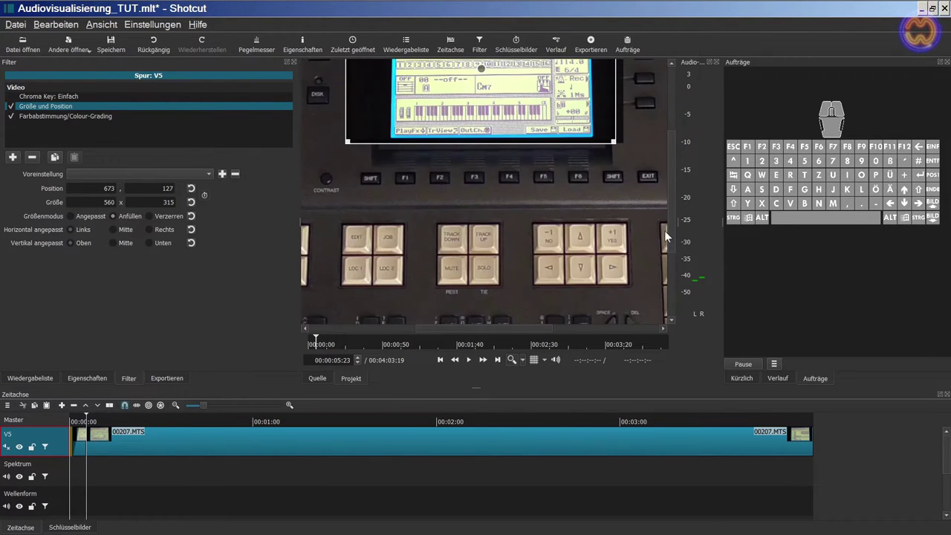
{"action": "left_click_drag", "start_coordinate": [670, 228], "coordinate": [671, 160]}
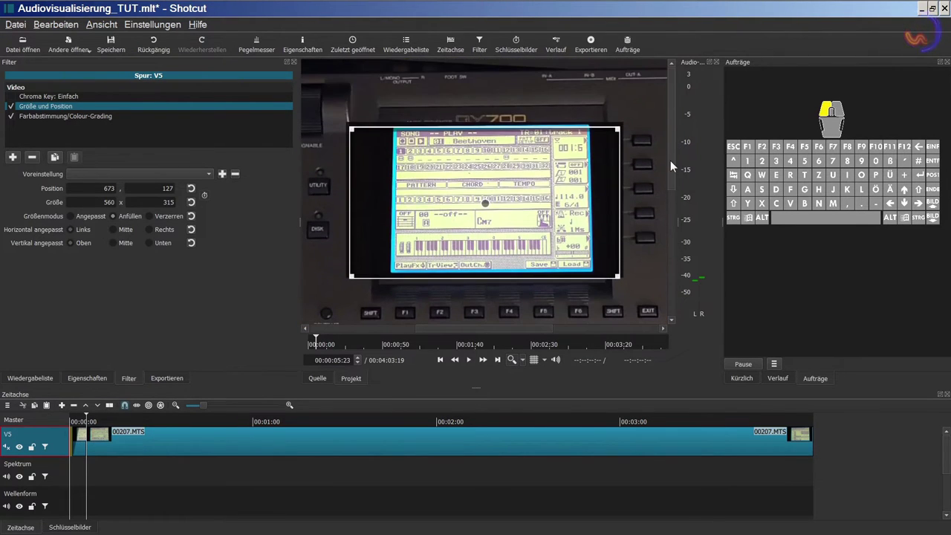
{"action": "left_click", "coordinate": [33, 96]}
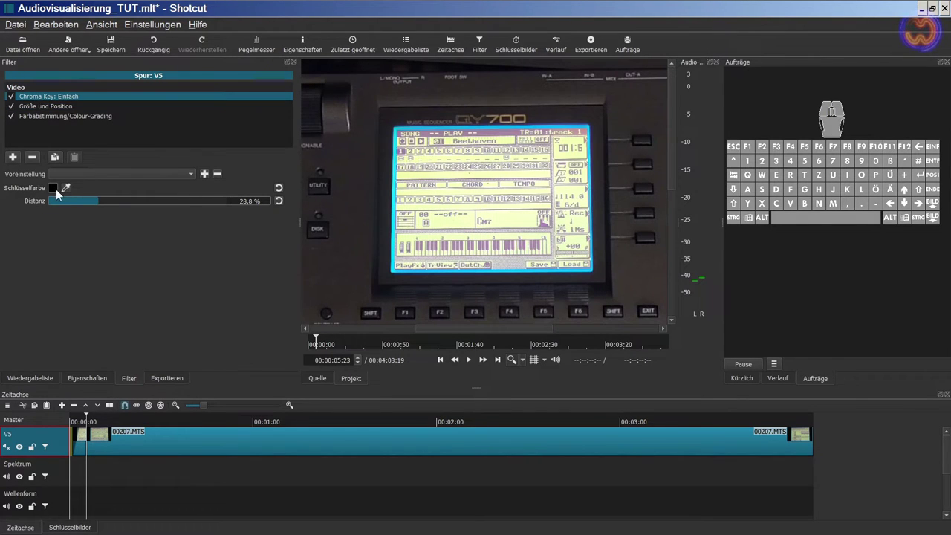
{"action": "key", "text": "Down"}
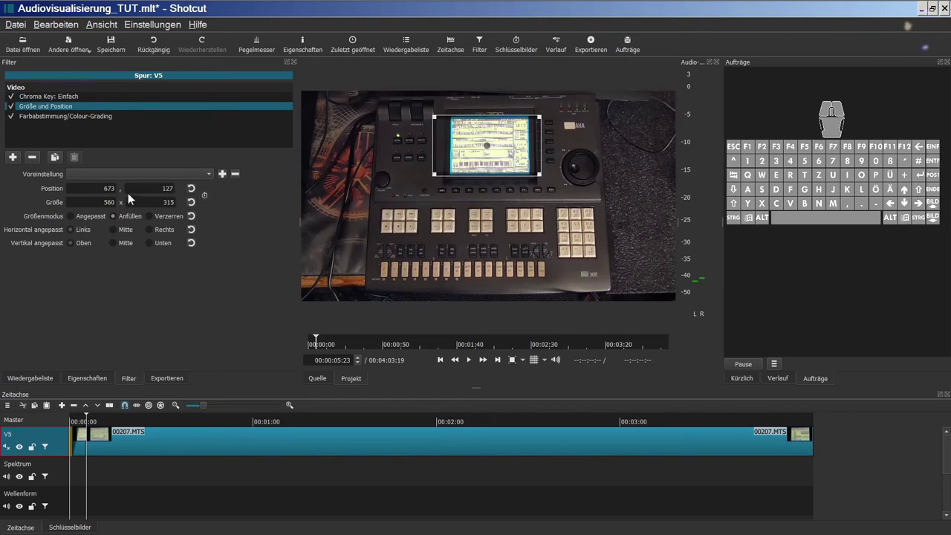
Inspect the overlay's fit on the sequencer display in an enlarged preview, and compare the picture with track V5 hidden and shown.
{"action": "left_click", "coordinate": [512, 360]}
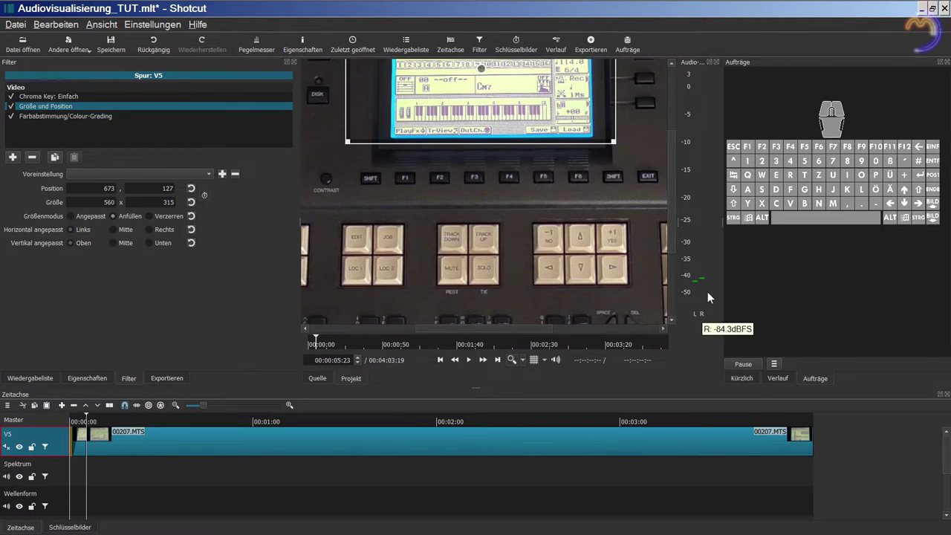
{"action": "left_click_drag", "start_coordinate": [669, 221], "coordinate": [671, 158]}
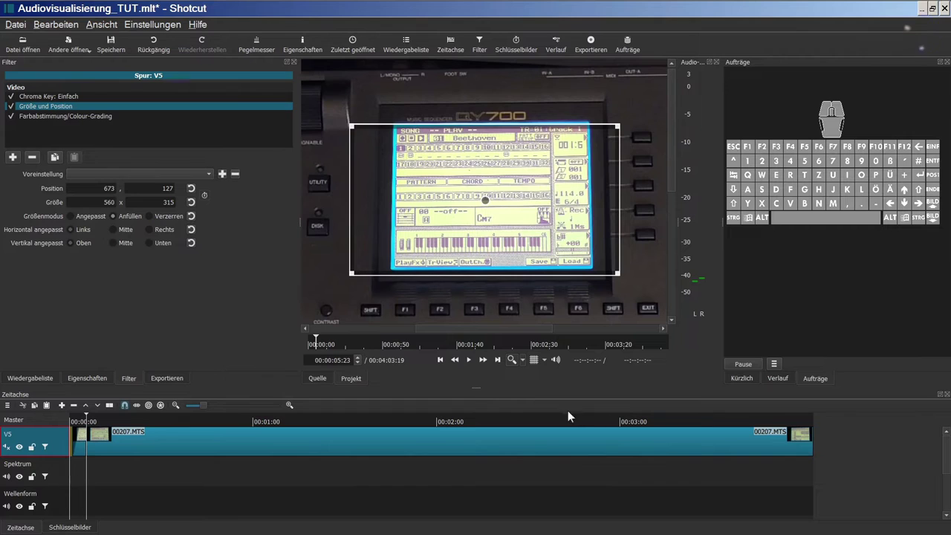
{"action": "left_click", "coordinate": [512, 360]}
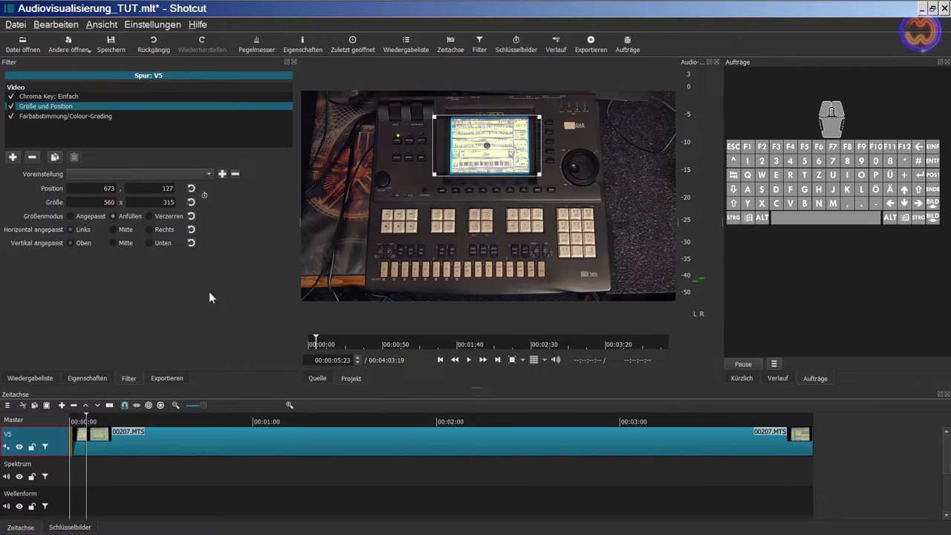
{"action": "left_click", "coordinate": [20, 447]}
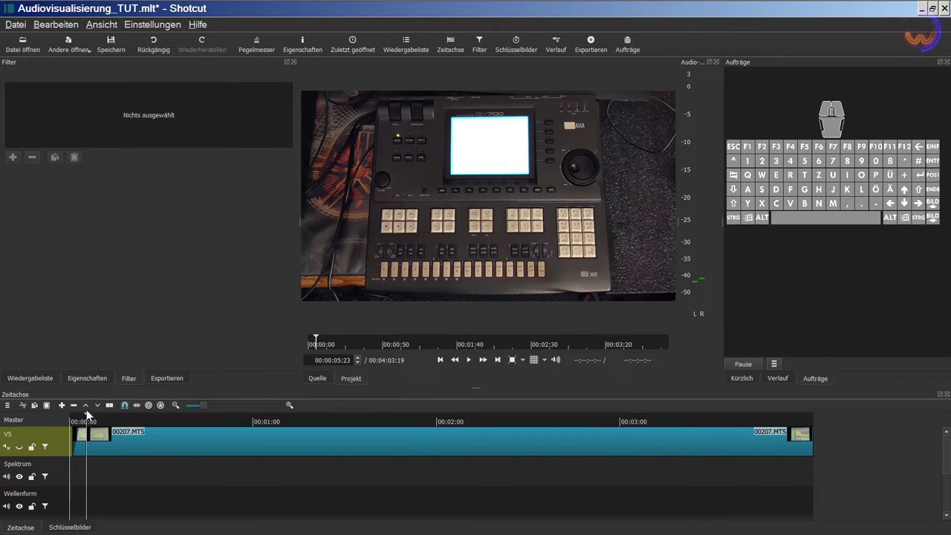
{"action": "left_click", "coordinate": [20, 447]}
Show the filters of the long 00208.MTS clip on the Sequenzer track, and play the intro before the song starts.
{"action": "scroll", "coordinate": [421, 476], "scroll_direction": "down", "scroll_amount": 3}
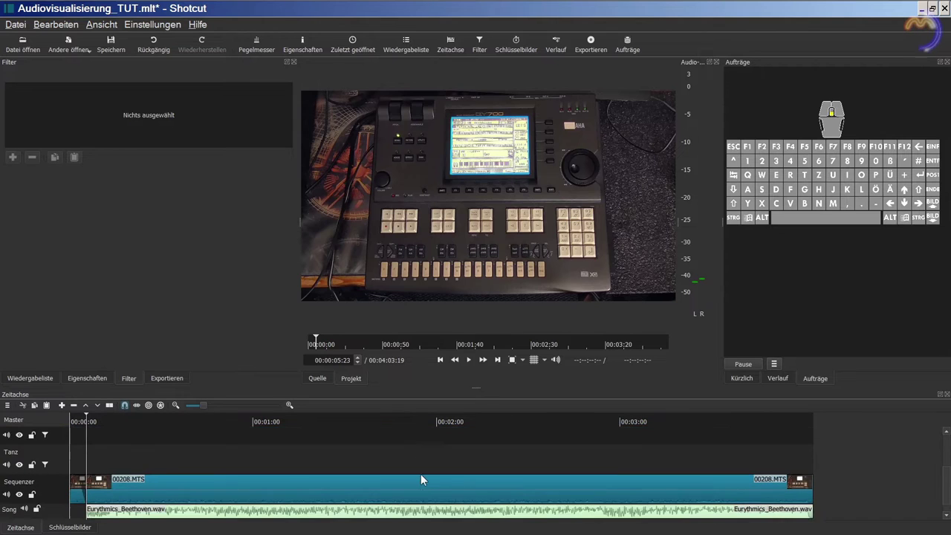
{"action": "scroll", "coordinate": [421, 475], "scroll_direction": "down", "scroll_amount": 1}
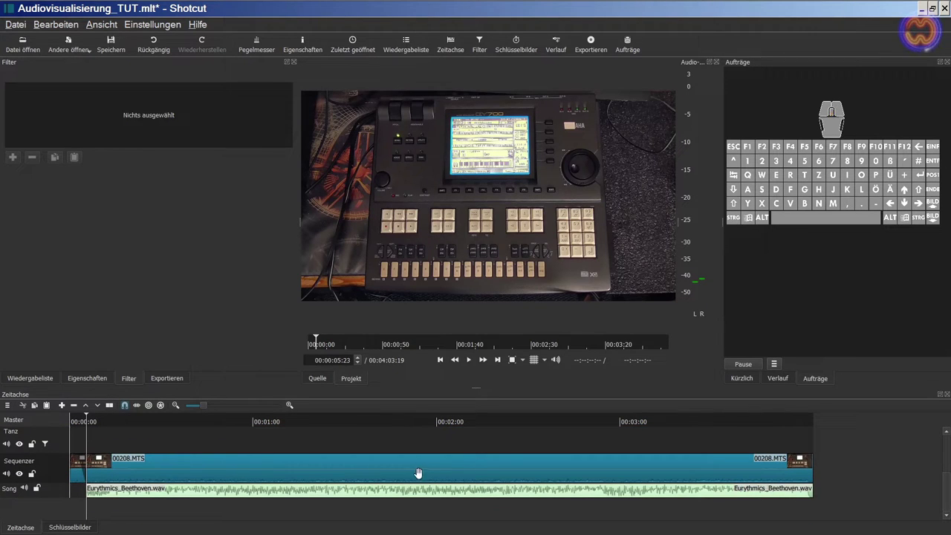
{"action": "left_click", "coordinate": [214, 476]}
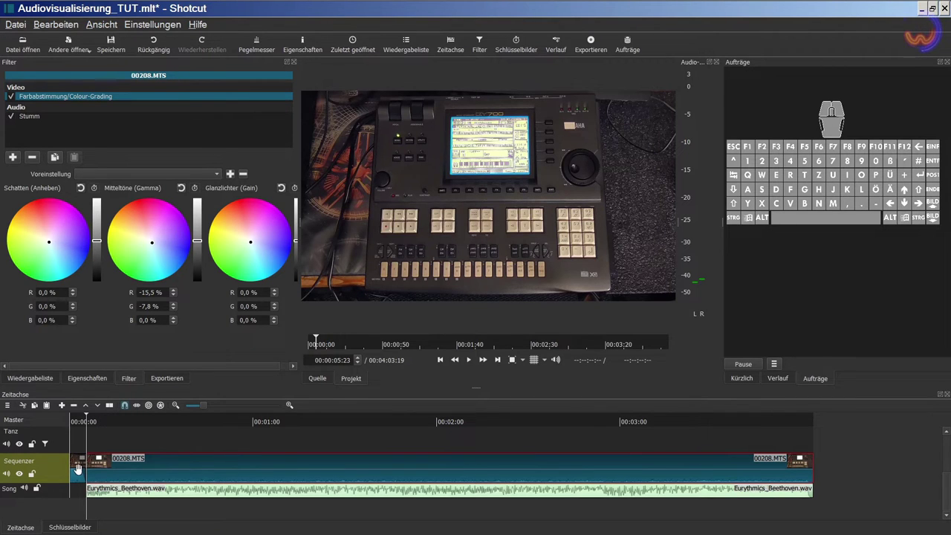
{"action": "left_click", "coordinate": [78, 423]}
{"action": "key", "text": "space"}
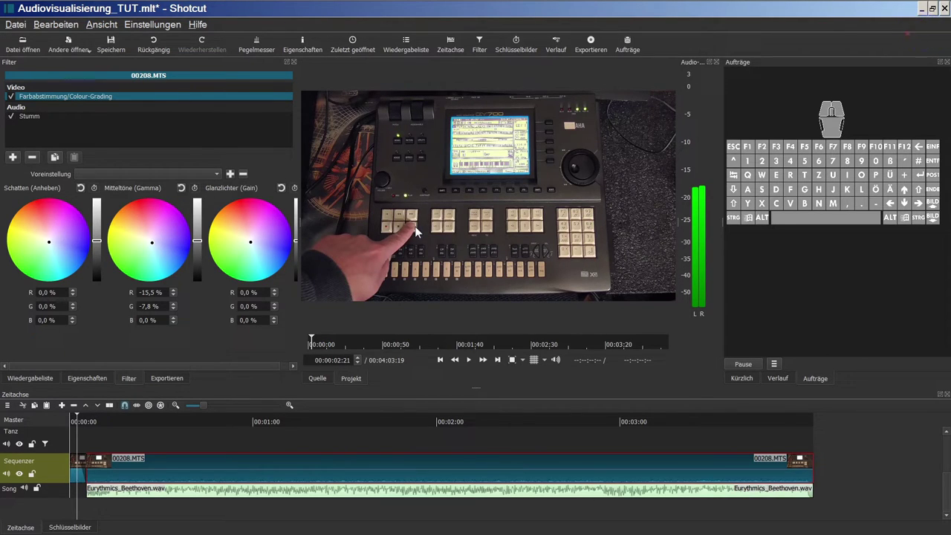
{"action": "left_click", "coordinate": [476, 363]}
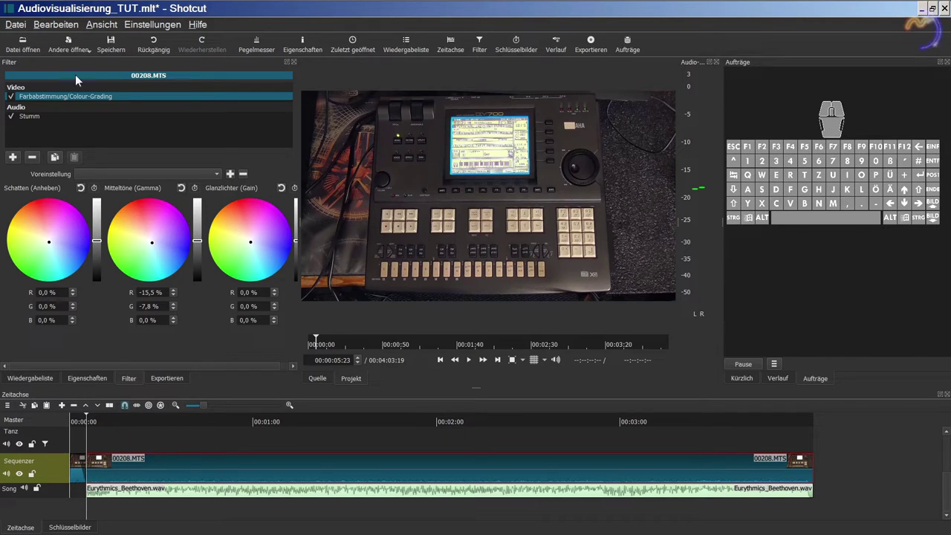
View the Stumm filter of the long 00208.MTS clip, and compare its filters with those of the short opening clip.
{"action": "left_click", "coordinate": [29, 119]}
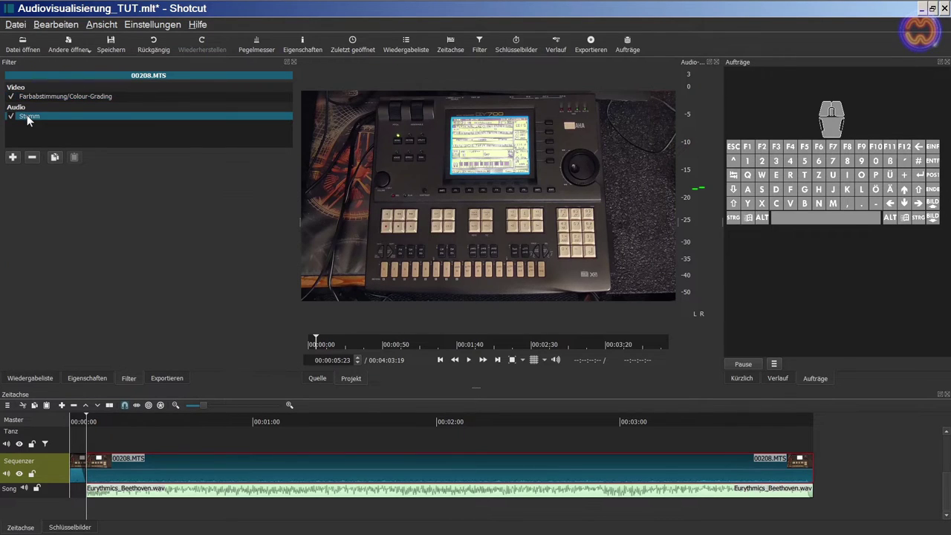
{"action": "left_click", "coordinate": [76, 464]}
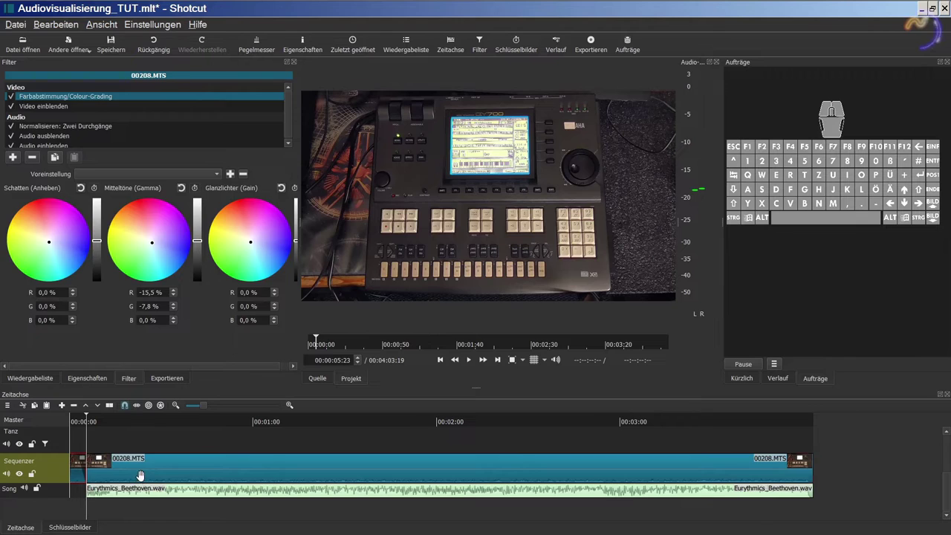
{"action": "left_click", "coordinate": [140, 475]}
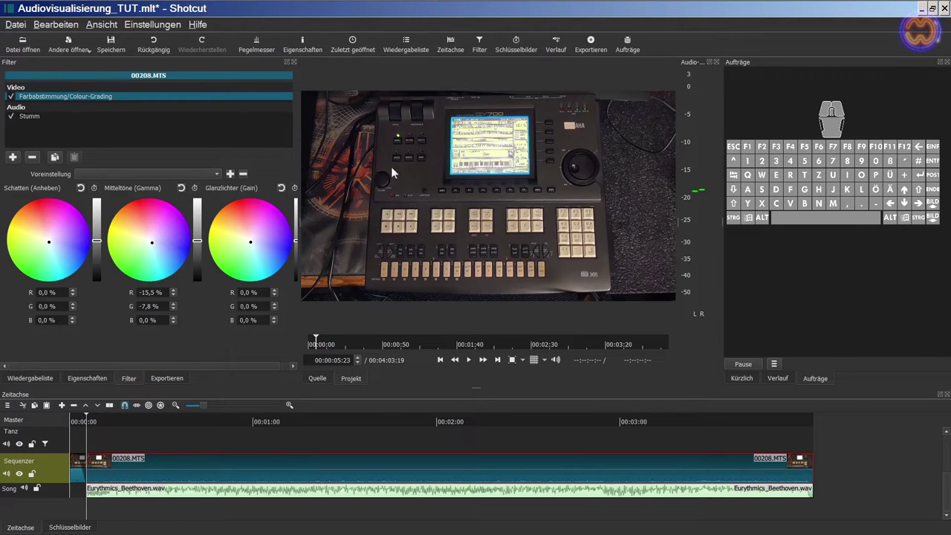
Disable the Farbabstimmung/Colour-Grading filter of the long 00208.MTS clip for comparison and re-enable it.
{"action": "left_click", "coordinate": [12, 96]}
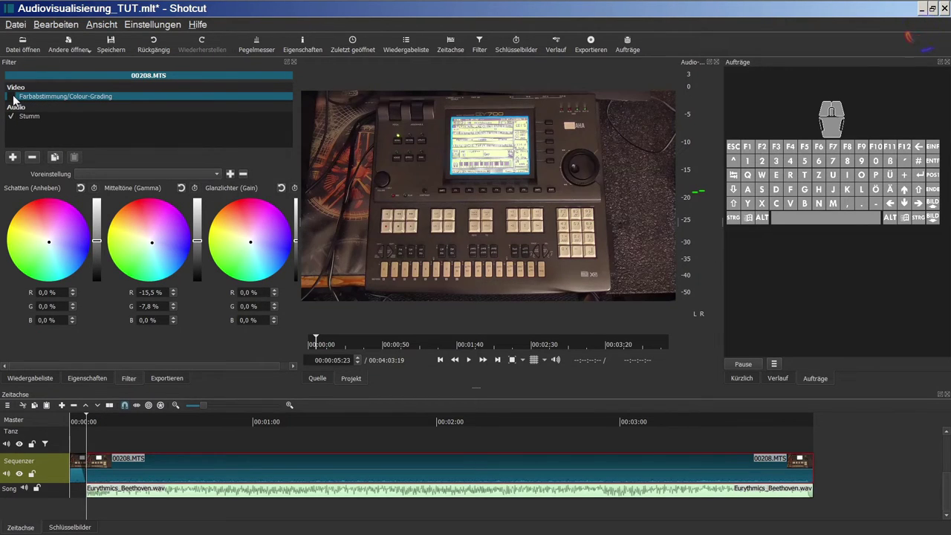
{"action": "left_click", "coordinate": [13, 97]}
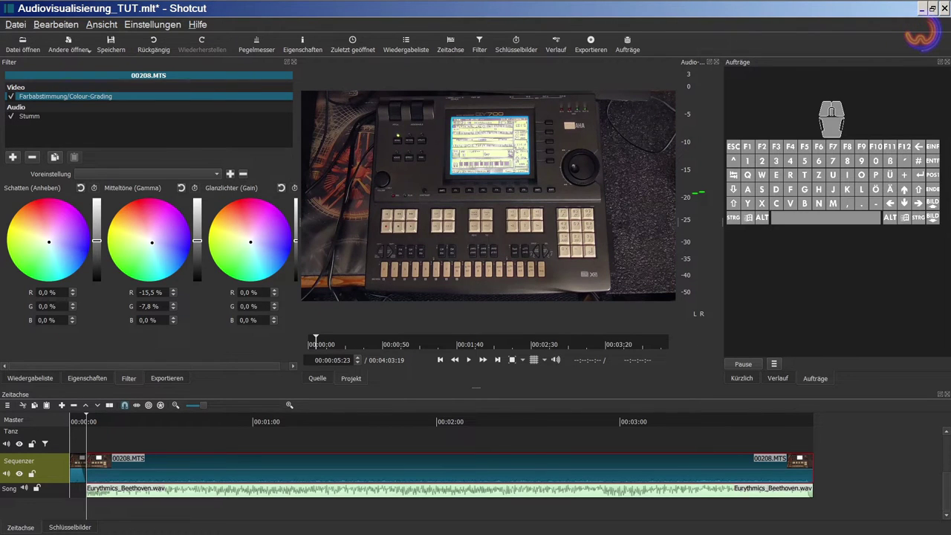
Review the filters of the short opening 00208.MTS clip, and play its fade-in from the project start.
{"action": "left_click", "coordinate": [75, 475]}
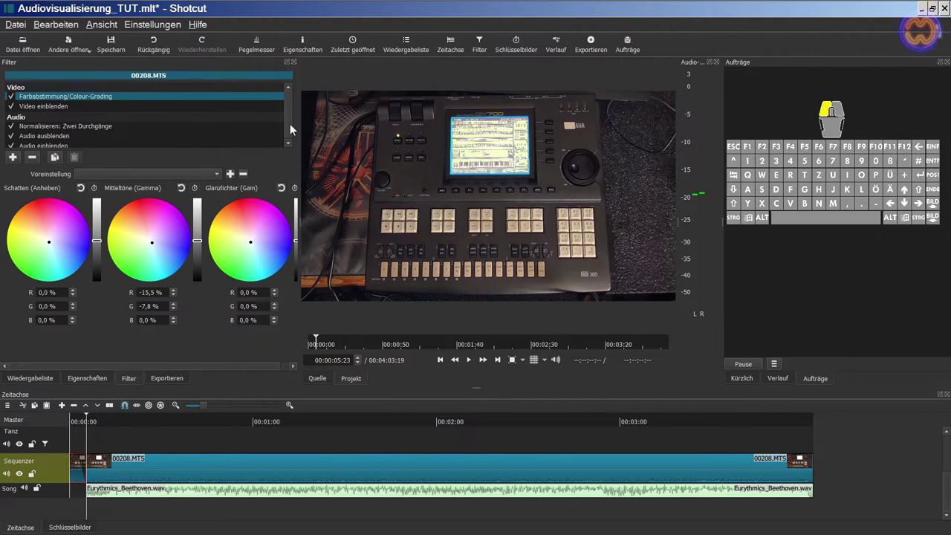
{"action": "left_click_drag", "start_coordinate": [289, 123], "coordinate": [288, 133]}
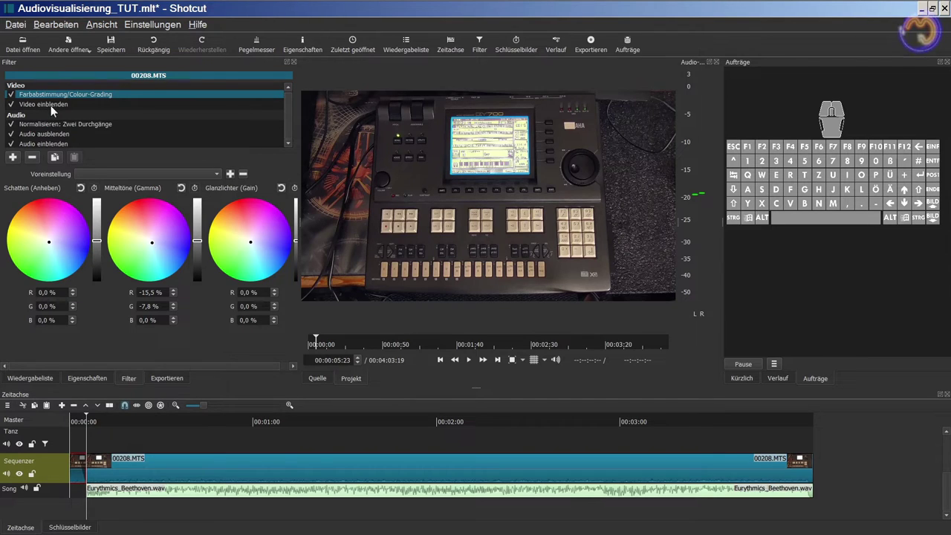
{"action": "left_click", "coordinate": [439, 360]}
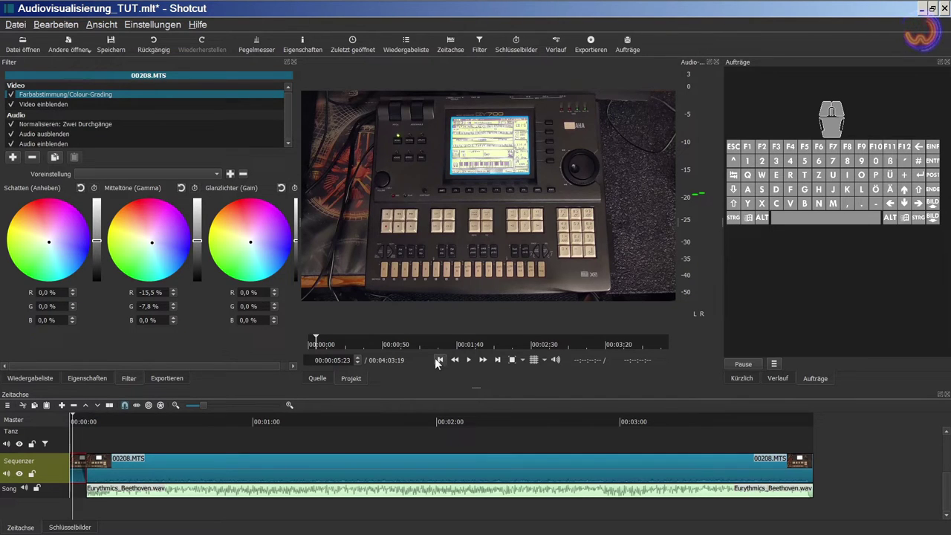
{"action": "left_click", "coordinate": [439, 360]}
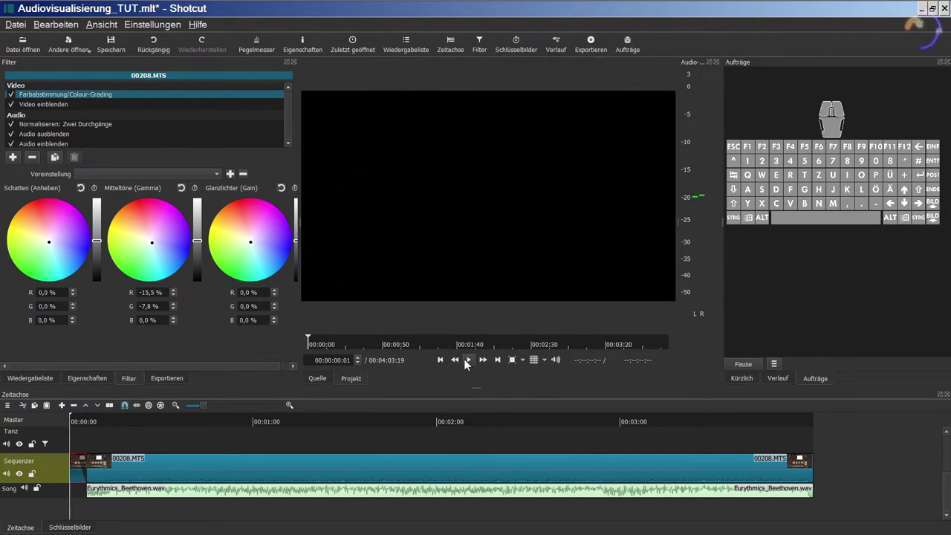
{"action": "left_click", "coordinate": [468, 360]}
{"action": "left_click", "coordinate": [469, 360]}
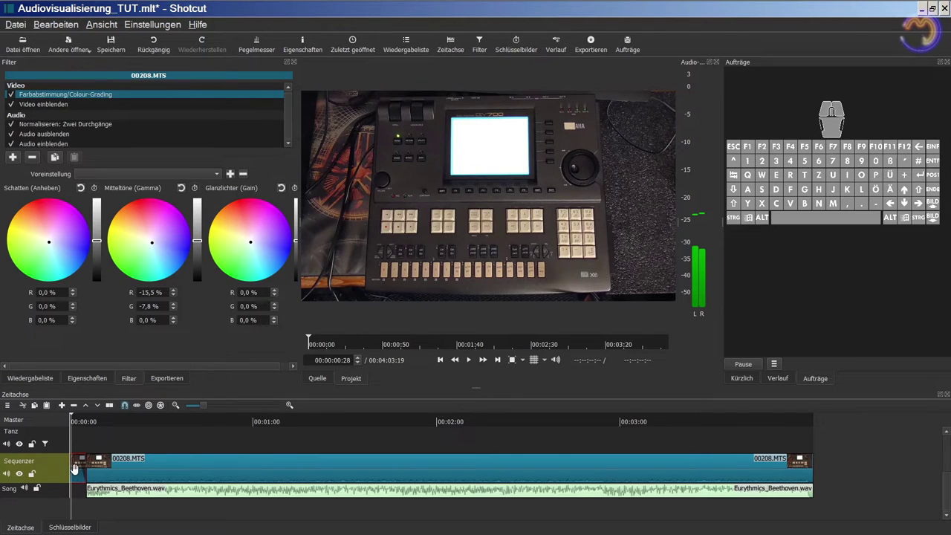
Replay the opening clip from the project start up to about five seconds.
{"action": "left_click", "coordinate": [440, 359]}
{"action": "left_click", "coordinate": [440, 360]}
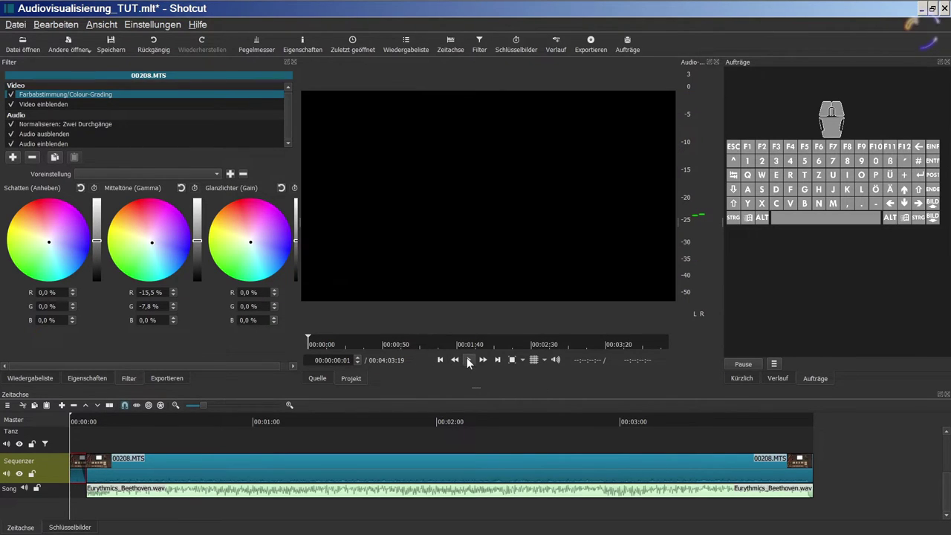
{"action": "left_click", "coordinate": [468, 361]}
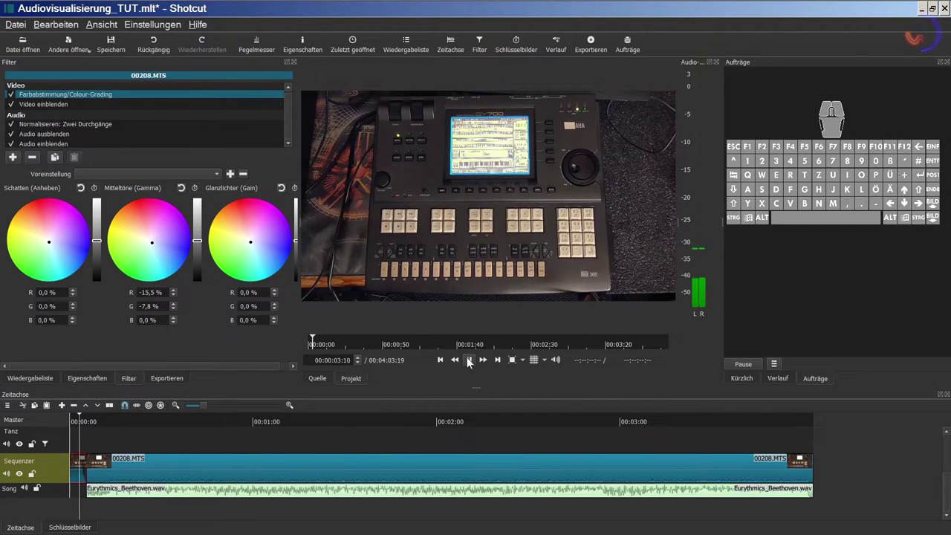
{"action": "left_click", "coordinate": [468, 361]}
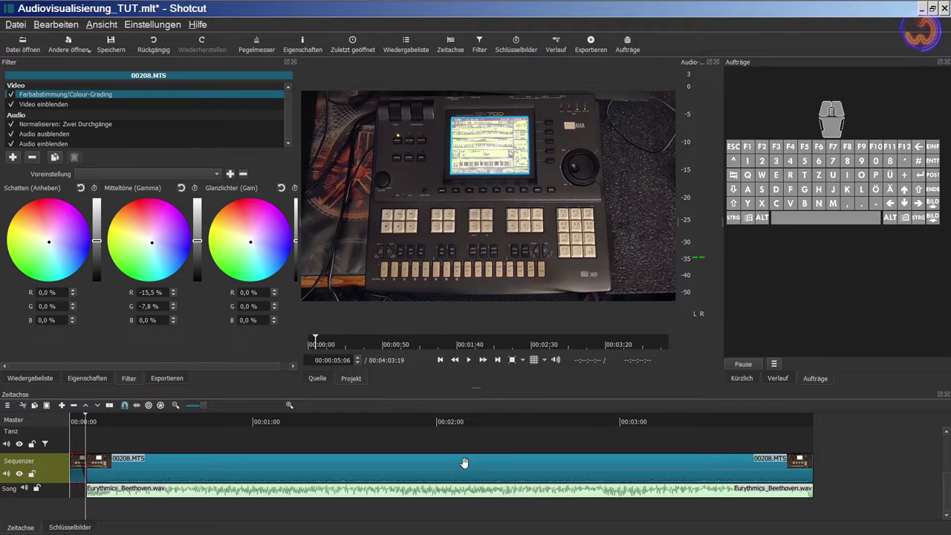
Disable the Stumm filter of the long 00208.MTS clip, mute the Song track, and start playback to hear the camera audio.
{"action": "left_click", "coordinate": [464, 463]}
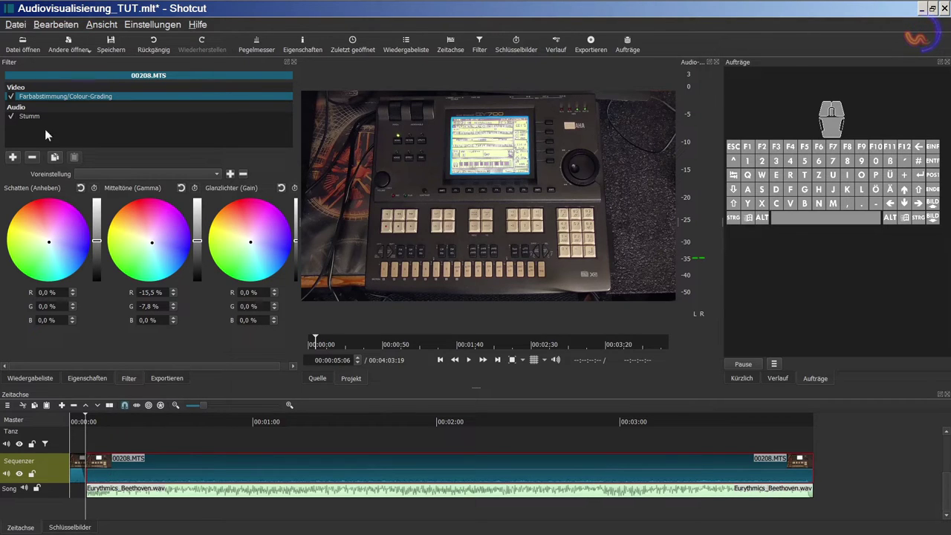
{"action": "left_click", "coordinate": [11, 119]}
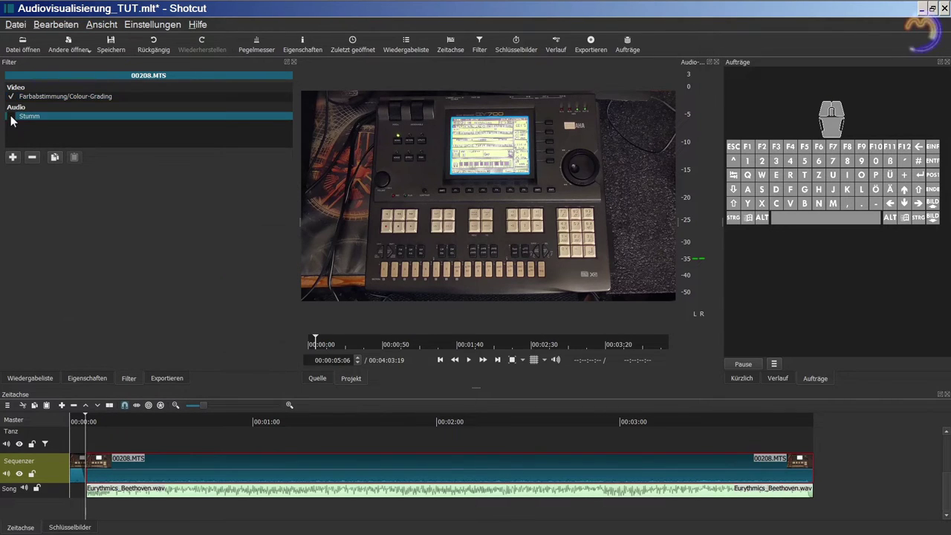
{"action": "left_click", "coordinate": [24, 487]}
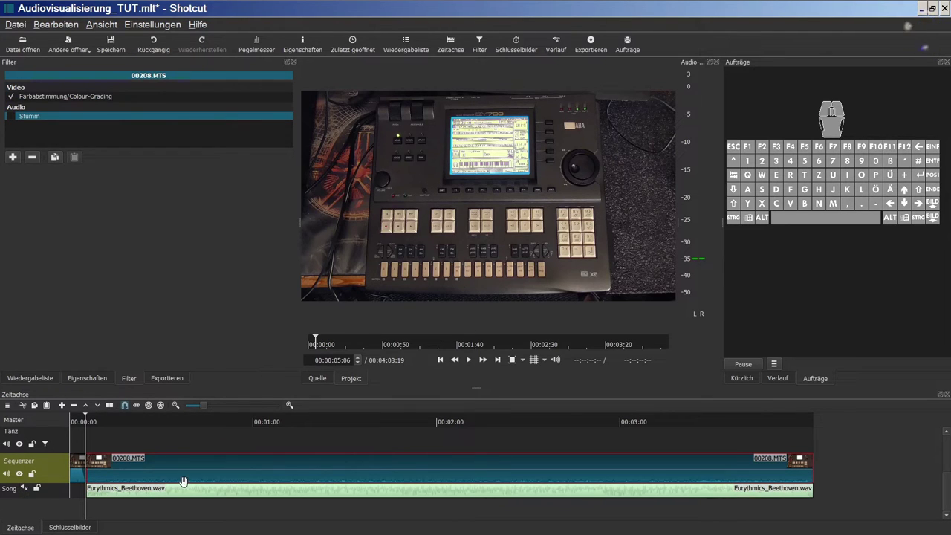
{"action": "left_click", "coordinate": [469, 359]}
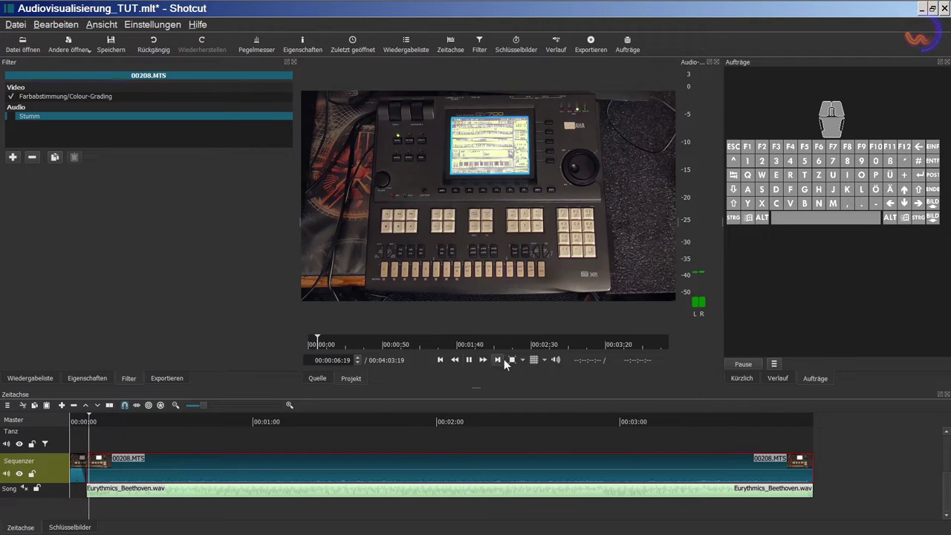
Raise the player volume to about -22.8 dB during playback, and lower it to about -35.6 dB before pausing.
{"action": "left_click", "coordinate": [551, 360]}
{"action": "left_click_drag", "start_coordinate": [561, 317], "coordinate": [563, 292]}
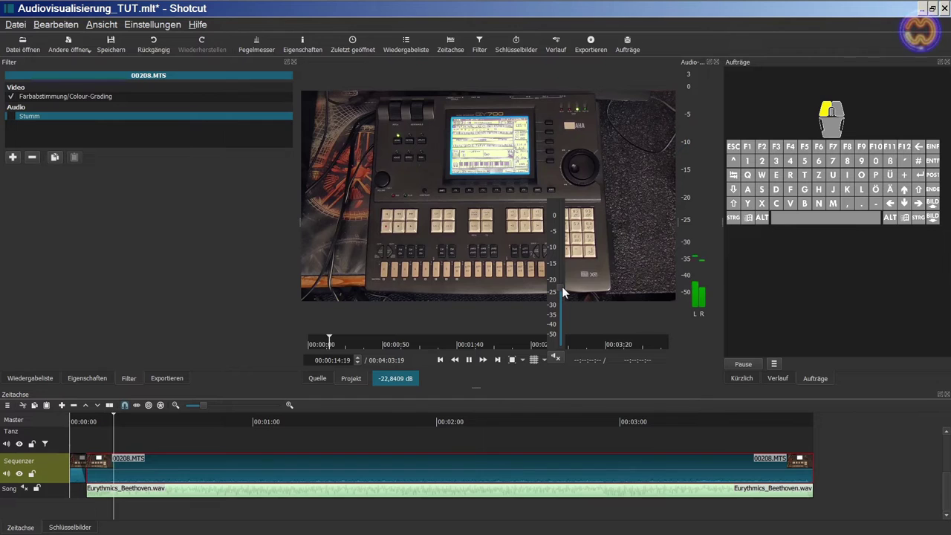
{"action": "left_click_drag", "start_coordinate": [563, 292], "coordinate": [562, 314]}
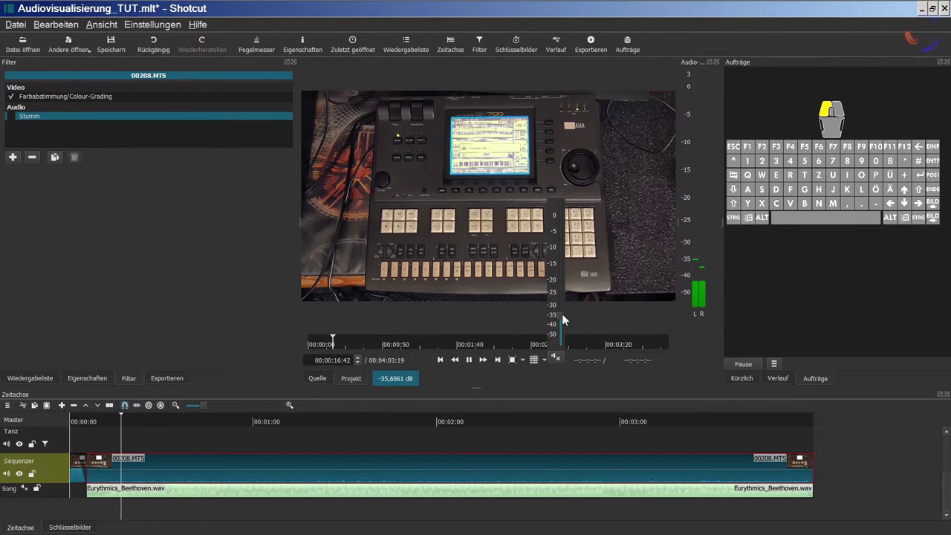
{"action": "left_click", "coordinate": [470, 360]}
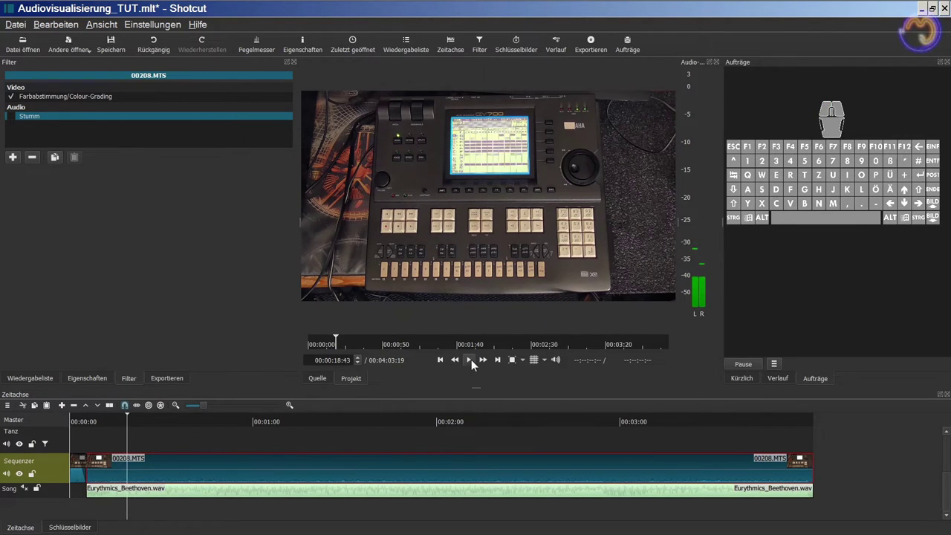
Re-enable the Stumm filter of the long 00208.MTS clip and unmute the Song track.
{"action": "left_click", "coordinate": [11, 116]}
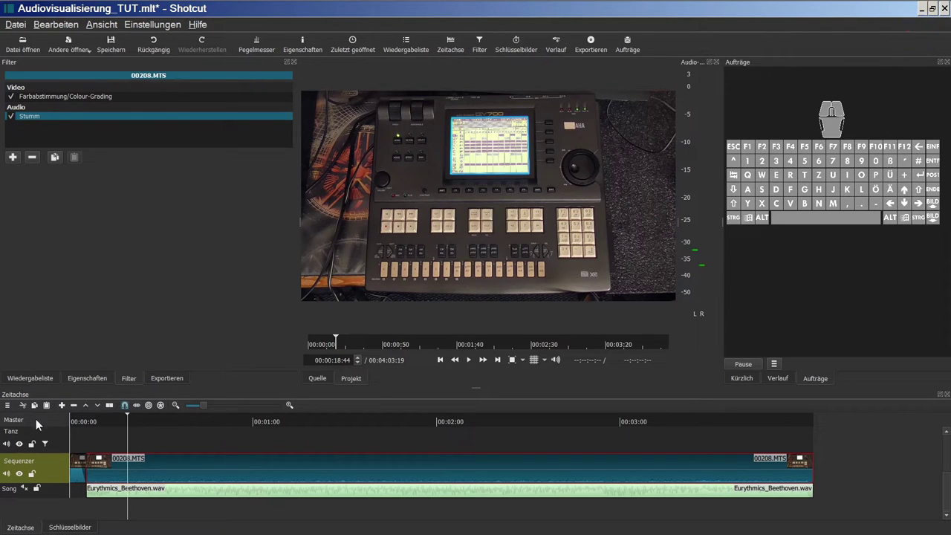
{"action": "left_click", "coordinate": [25, 489]}
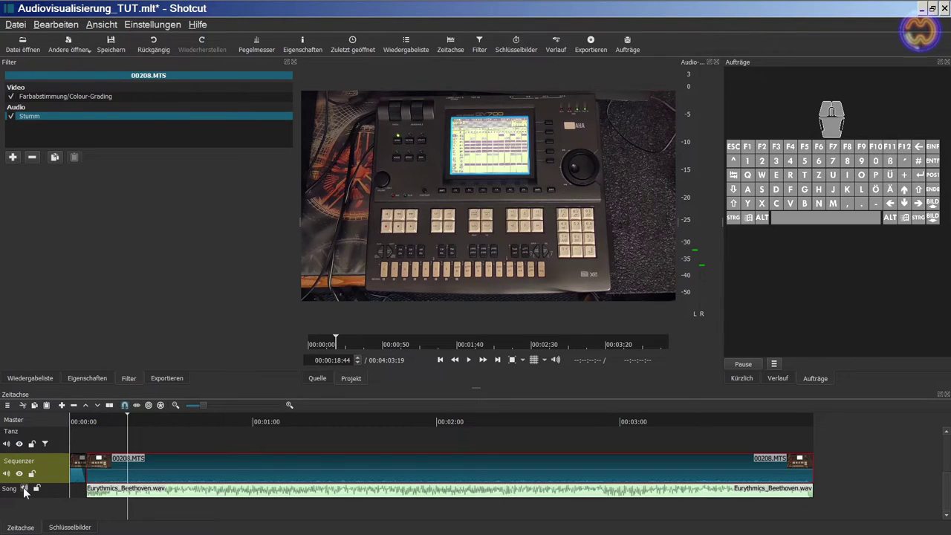
Play the project from the start of the long 00208.MTS clip to hear the Song track, and pause after a few seconds.
{"action": "left_click", "coordinate": [440, 359]}
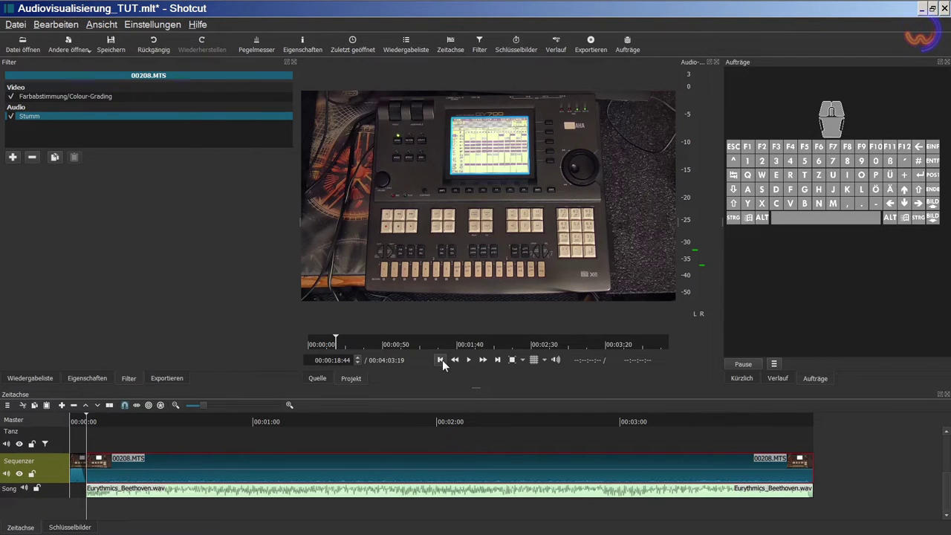
{"action": "left_click", "coordinate": [469, 359]}
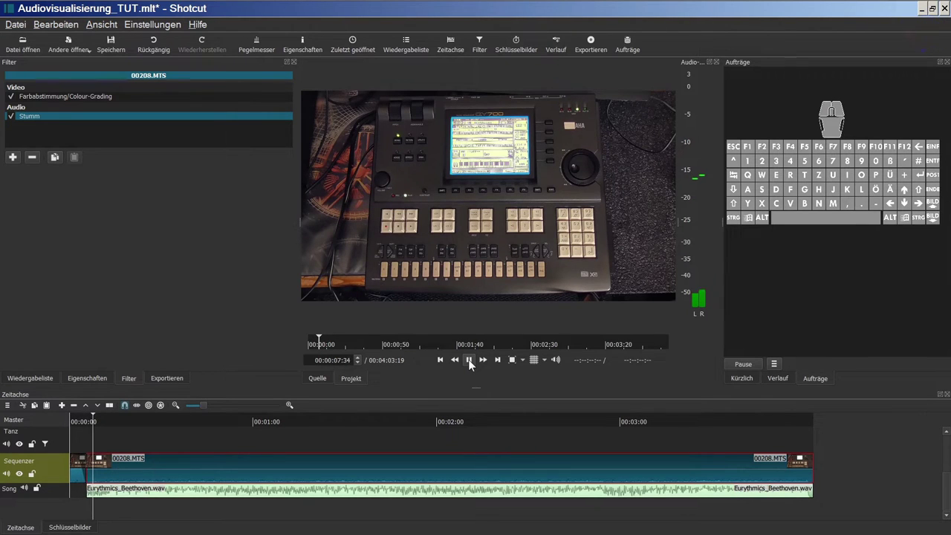
{"action": "left_click", "coordinate": [469, 360]}
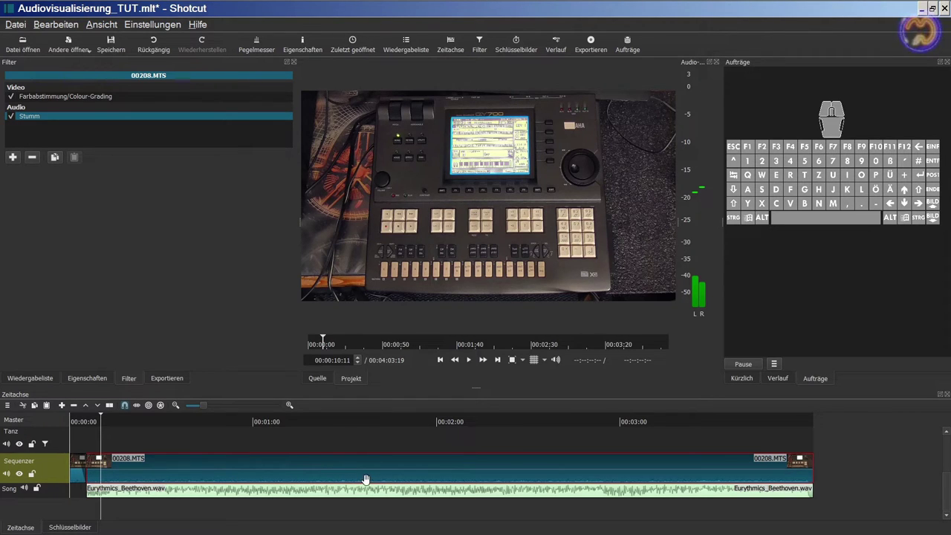
{"action": "key", "text": "ctrl"}
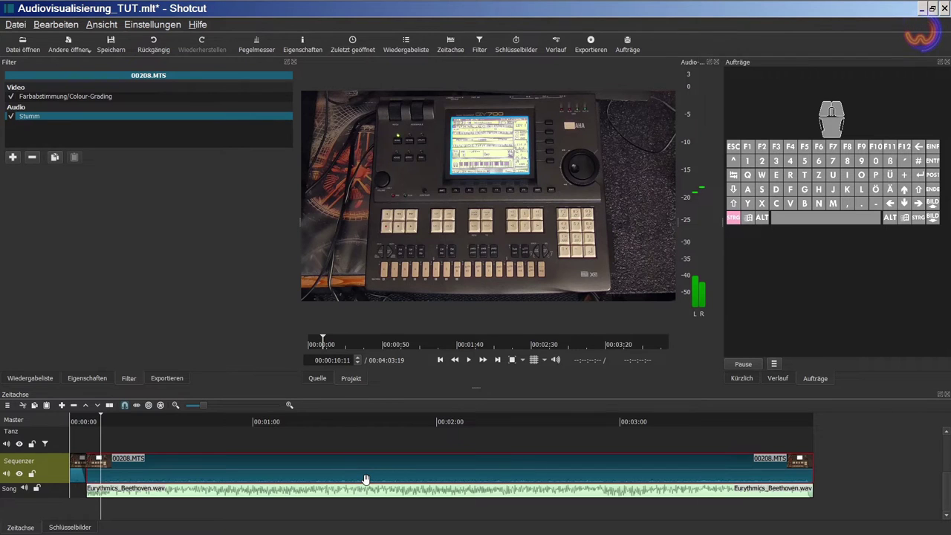
Examine the enlarged waveforms of the Sequenzer and Song tracks, comparing their peaks at the start of the Eurythmics_Beethoven.wav clip.
{"action": "scroll", "coordinate": [365, 479], "scroll_direction": "down", "scroll_amount": 2}
{"action": "scroll", "coordinate": [366, 479], "scroll_direction": "up", "scroll_amount": 4}
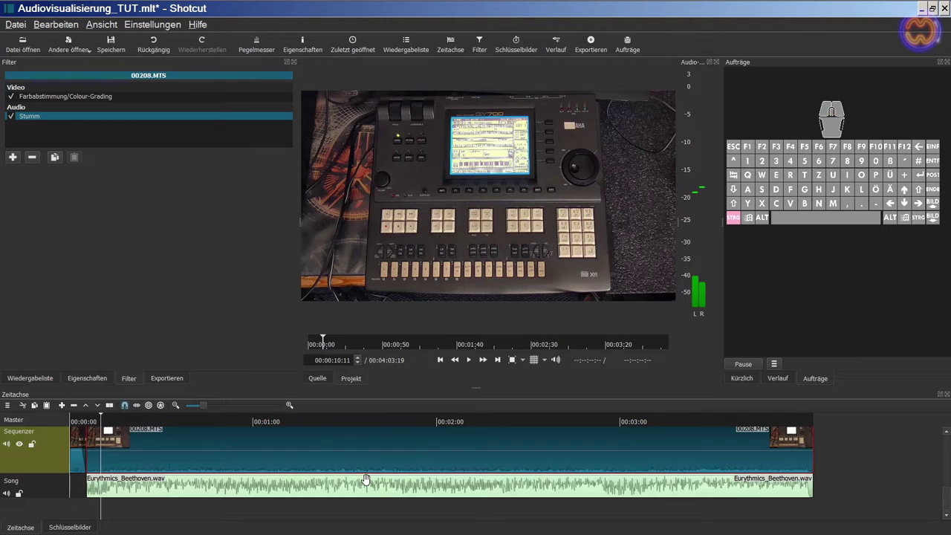
{"action": "scroll", "coordinate": [365, 480], "scroll_direction": "down", "scroll_amount": 2}
{"action": "scroll", "coordinate": [366, 479], "scroll_direction": "up", "scroll_amount": 3}
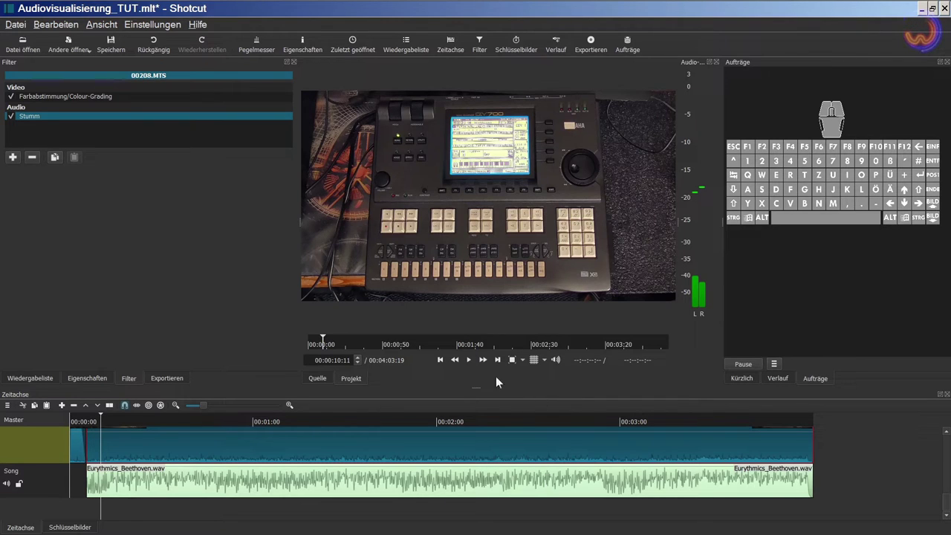
{"action": "left_click", "coordinate": [248, 406]}
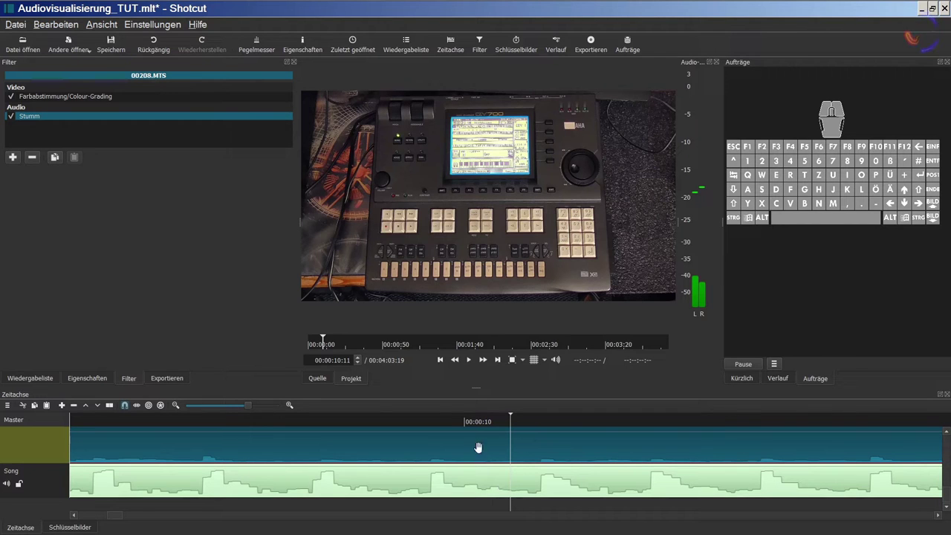
{"action": "left_click", "coordinate": [437, 361]}
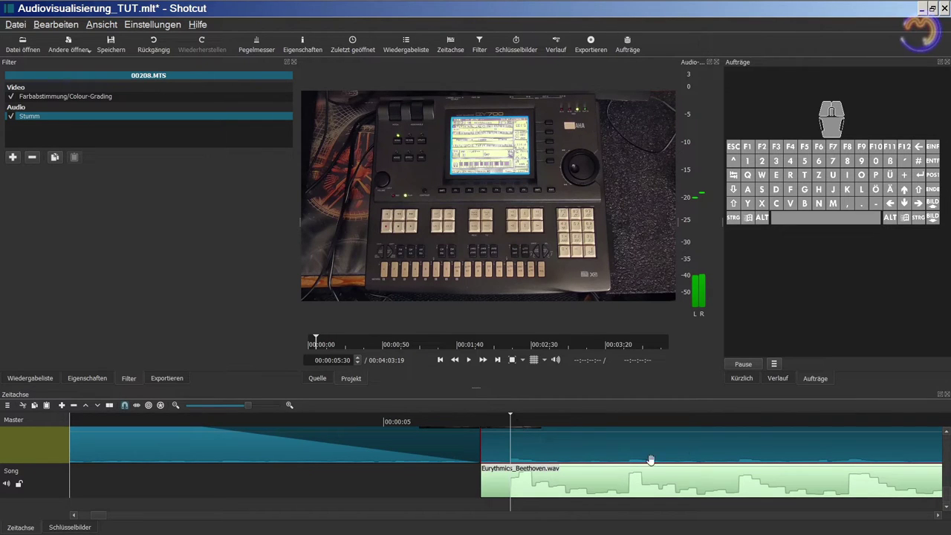
{"action": "scroll", "coordinate": [728, 421], "scroll_direction": "right", "scroll_amount": 2}
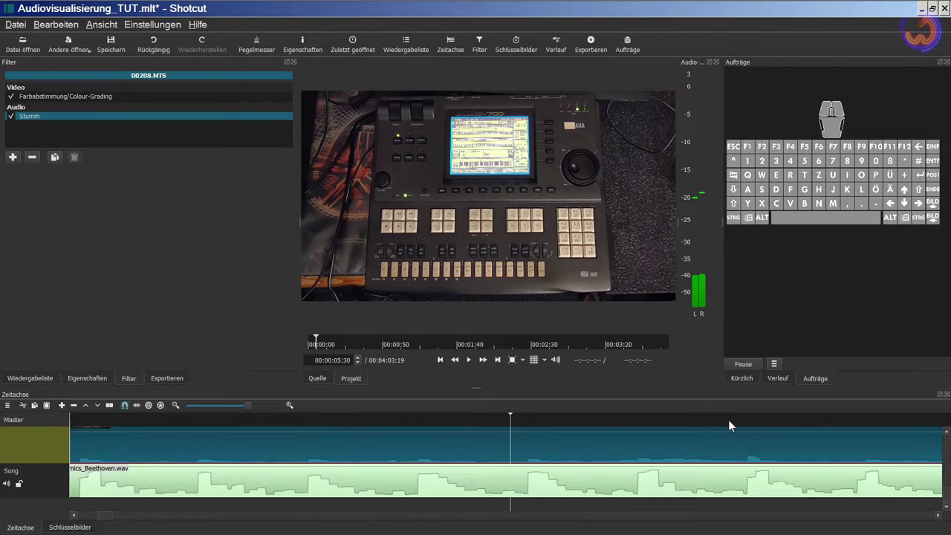
{"action": "scroll", "coordinate": [729, 422], "scroll_direction": "right", "scroll_amount": 4}
{"action": "scroll", "coordinate": [730, 422], "scroll_direction": "right", "scroll_amount": 4}
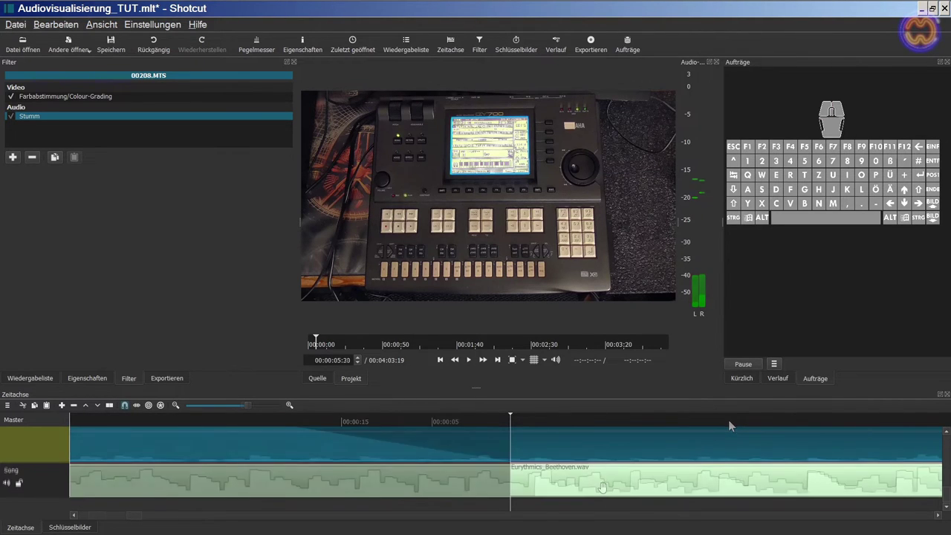
Try to shift the Eurythmics_Beethoven.wav clip slightly on the Song track relative to the start of the long 00208.MTS clip.
{"action": "left_click_drag", "start_coordinate": [602, 487], "coordinate": [583, 488]}
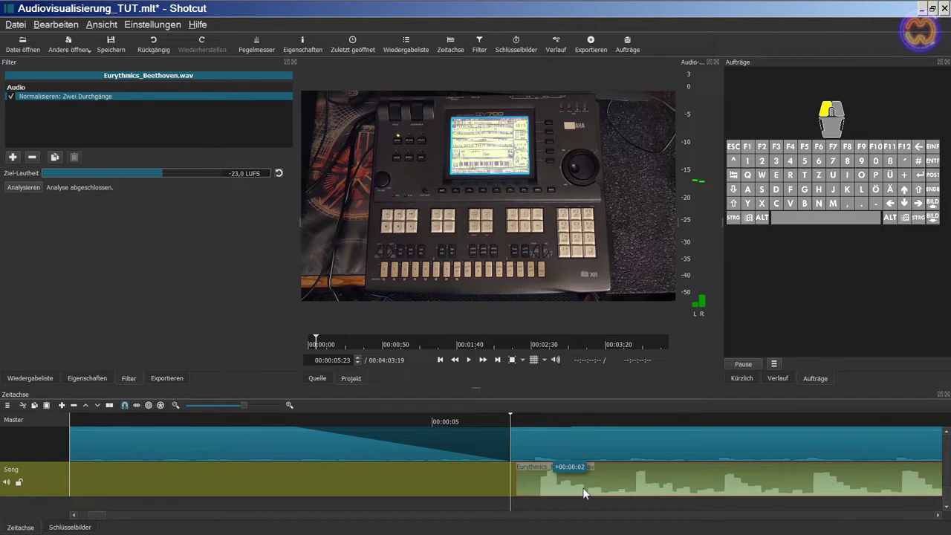
{"action": "key", "text": "alt"}
{"action": "mouse_move", "coordinate": [583, 488]}
{"action": "left_mouse_down"}
{"action": "mouse_move", "coordinate": [593, 488]}
{"action": "mouse_move", "coordinate": [578, 493]}
{"action": "left_mouse_up"}
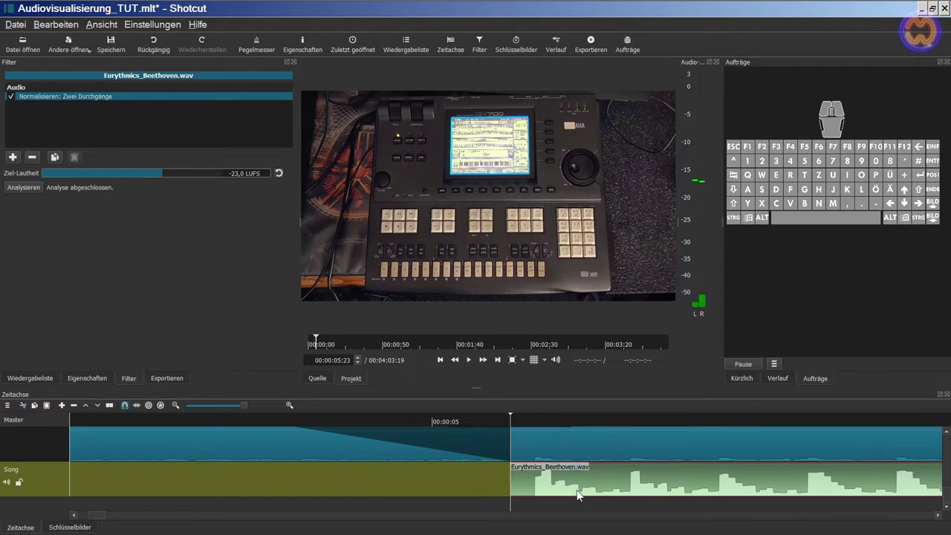
Reduce the track heights and enlarge the timeline area so that all tracks from V5 to Song fit in it.
{"action": "left_click", "coordinate": [211, 407]}
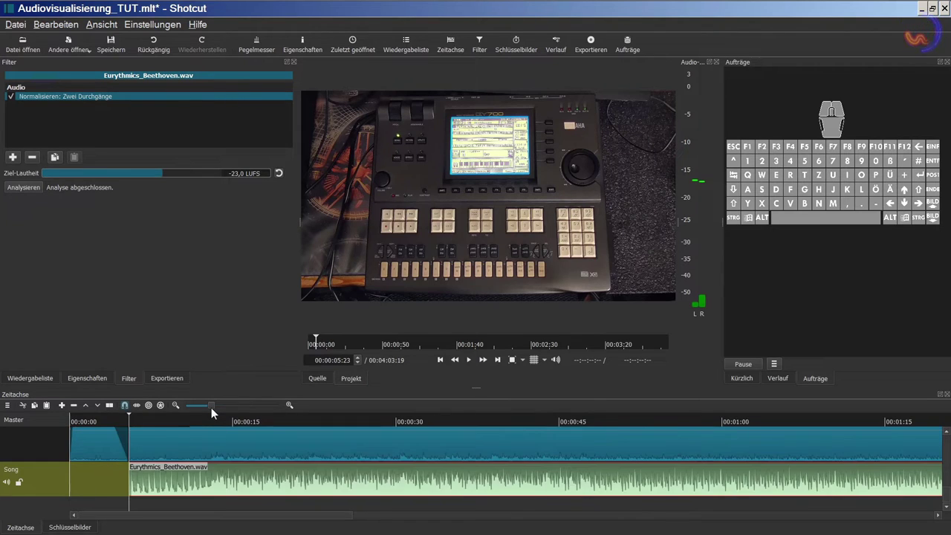
{"action": "key", "text": "ctrl+z"}
{"action": "key", "text": "ctrl+z"}
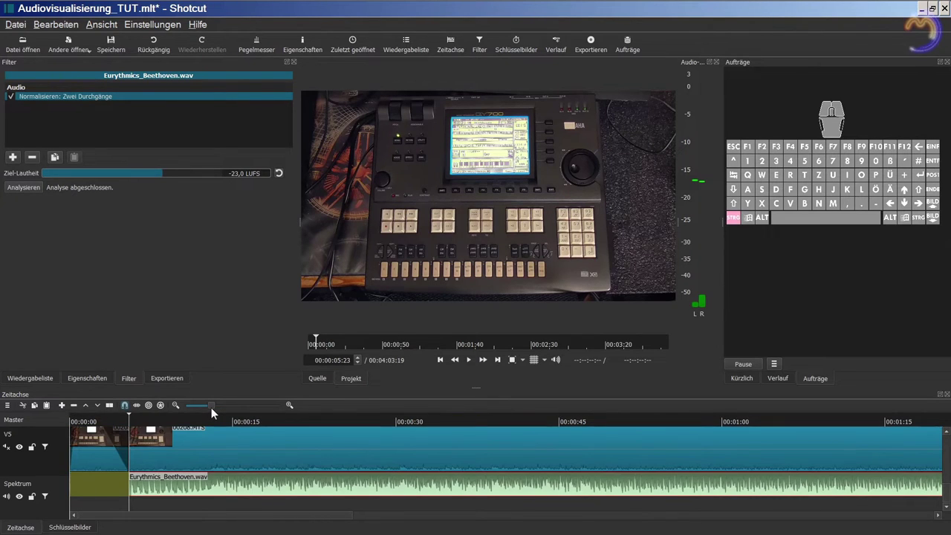
{"action": "left_click", "coordinate": [477, 384]}
{"action": "left_click_drag", "start_coordinate": [477, 384], "coordinate": [486, 303]}
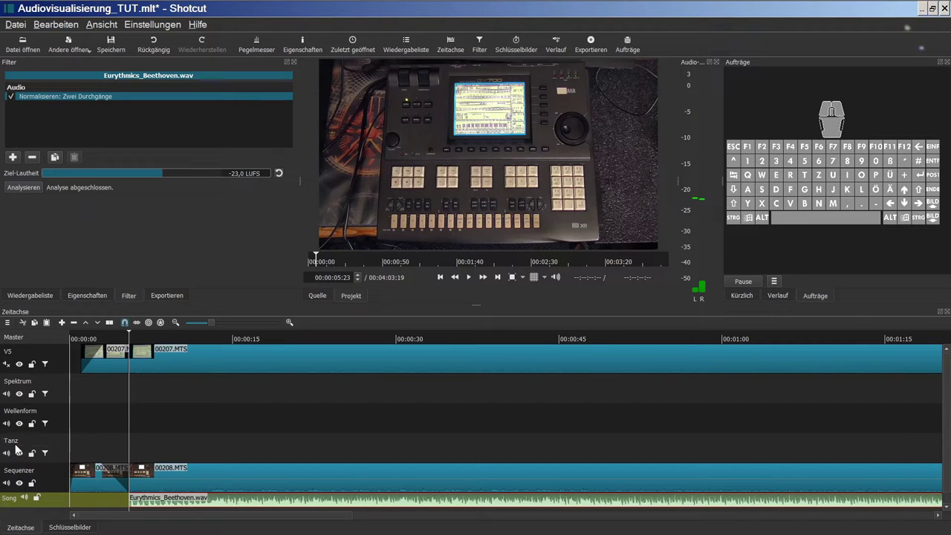
Open the Spektrum track's name for editing, and select the Wellenform track.
{"action": "double_click", "coordinate": [23, 386]}
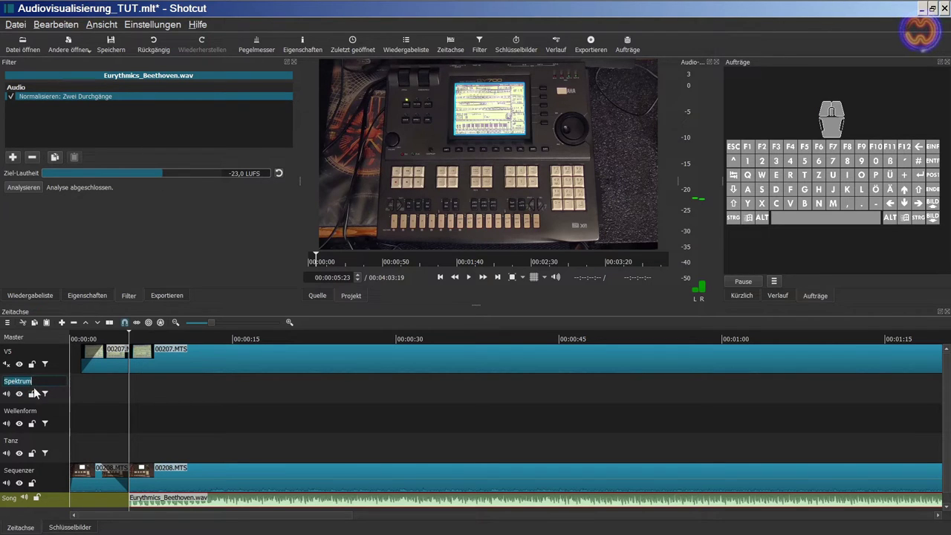
{"action": "left_click", "coordinate": [62, 420]}
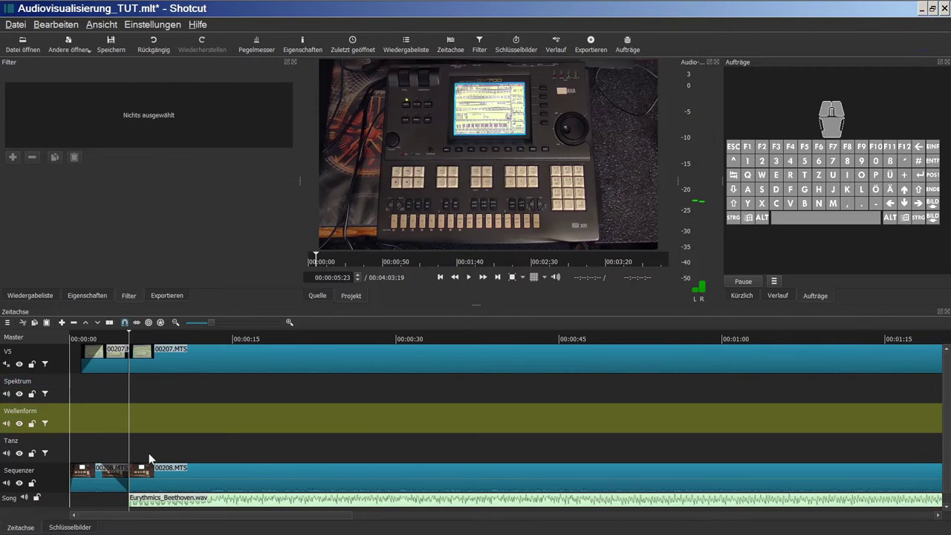
Select the long 00208.MTS clip on the Sequenzer track and enable its Stumm filter.
{"action": "left_click", "coordinate": [171, 471]}
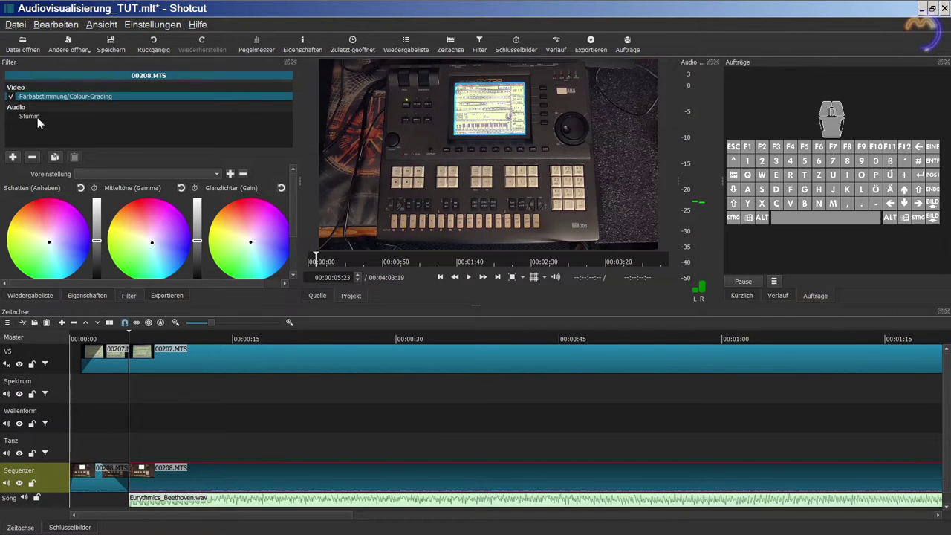
{"action": "left_click", "coordinate": [12, 116]}
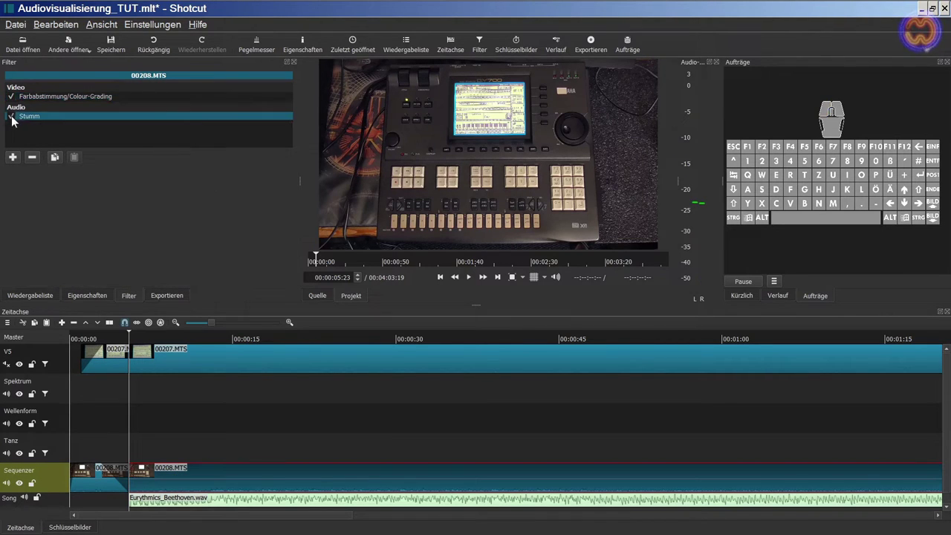
Add the Audio-Wellenformvisualisierung filter to the long 00208.MTS clip and set its frame to about 1227 x 579 at position 314, 276.
{"action": "left_click", "coordinate": [13, 157]}
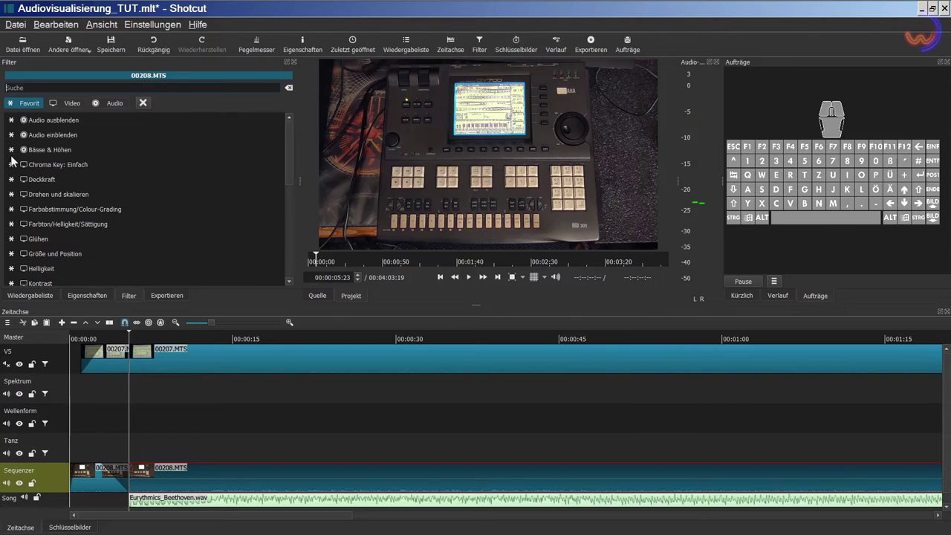
{"action": "left_click", "coordinate": [64, 105]}
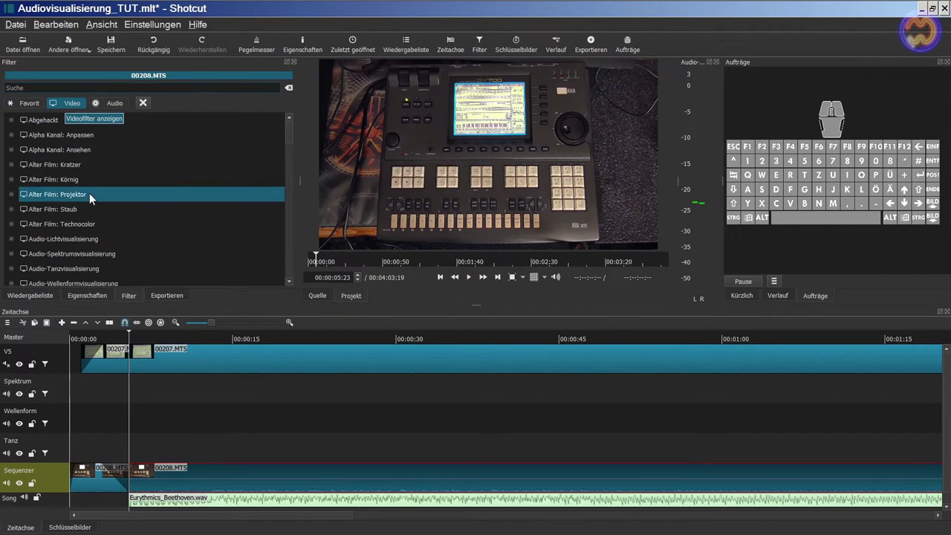
{"action": "scroll", "coordinate": [93, 211], "scroll_direction": "down", "scroll_amount": 1}
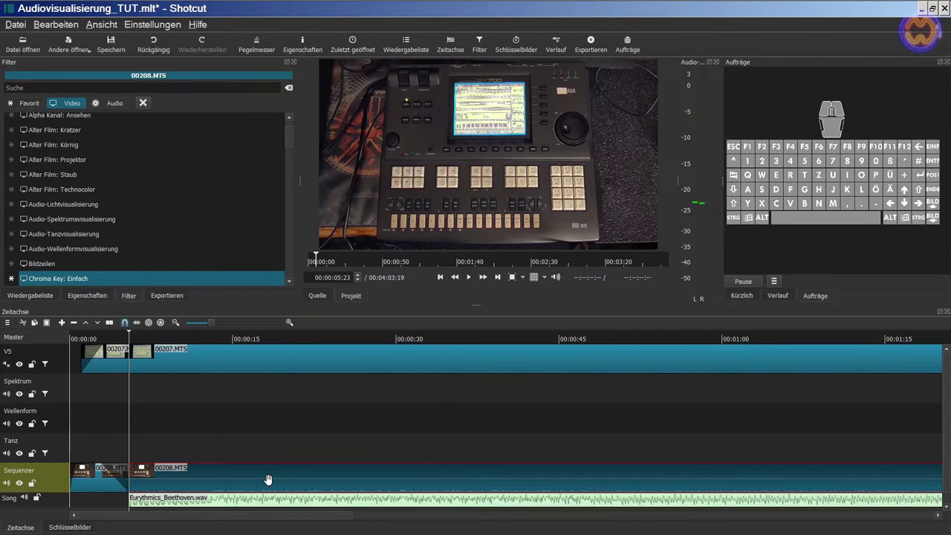
{"action": "left_click", "coordinate": [99, 248]}
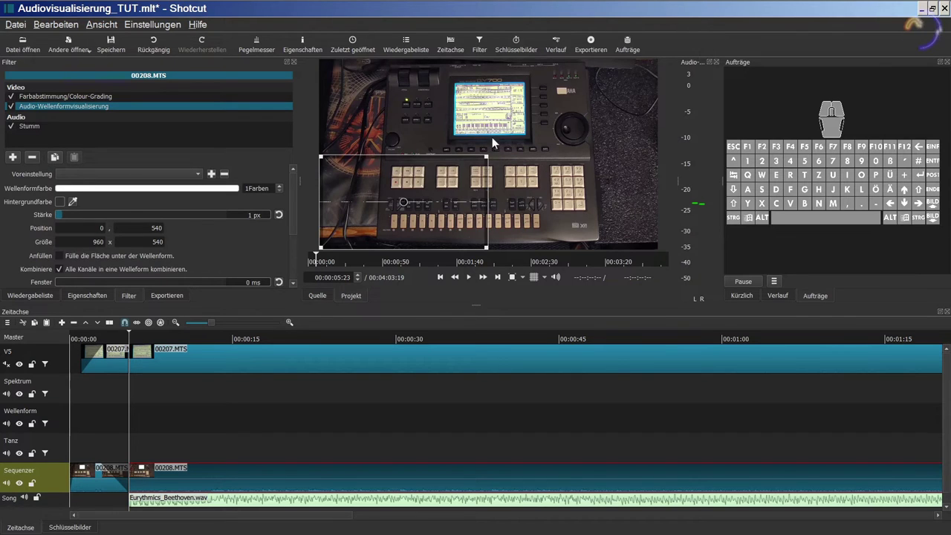
{"action": "left_click_drag", "start_coordinate": [488, 156], "coordinate": [518, 165]}
{"action": "left_click_drag", "start_coordinate": [425, 197], "coordinate": [484, 159]}
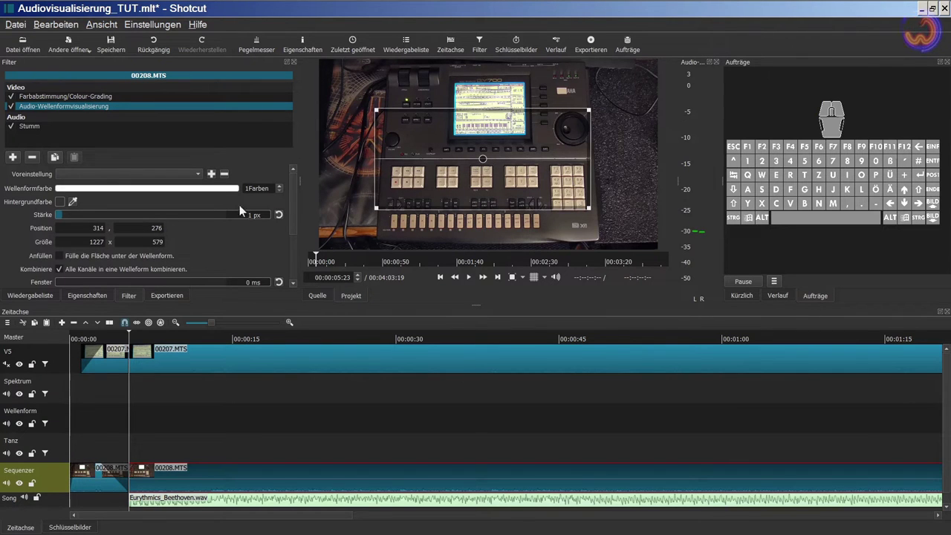
{"action": "mouse_move", "coordinate": [291, 203]}
{"action": "left_mouse_down"}
{"action": "mouse_move", "coordinate": [296, 240]}
{"action": "mouse_move", "coordinate": [294, 195]}
{"action": "left_mouse_up"}
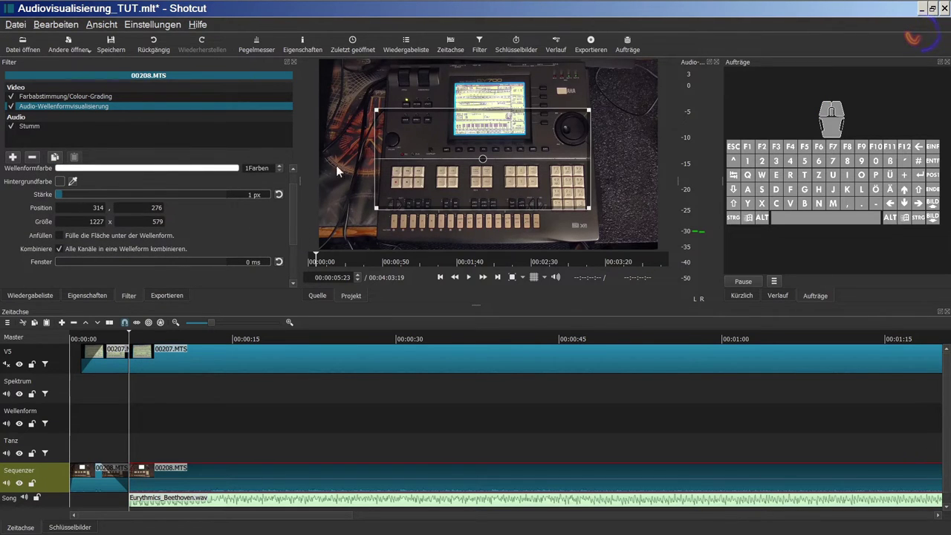
Add the Drehen und skalieren filter to the long 00208.MTS clip and set its rotation to about -30.7 degrees.
{"action": "left_click", "coordinate": [13, 157]}
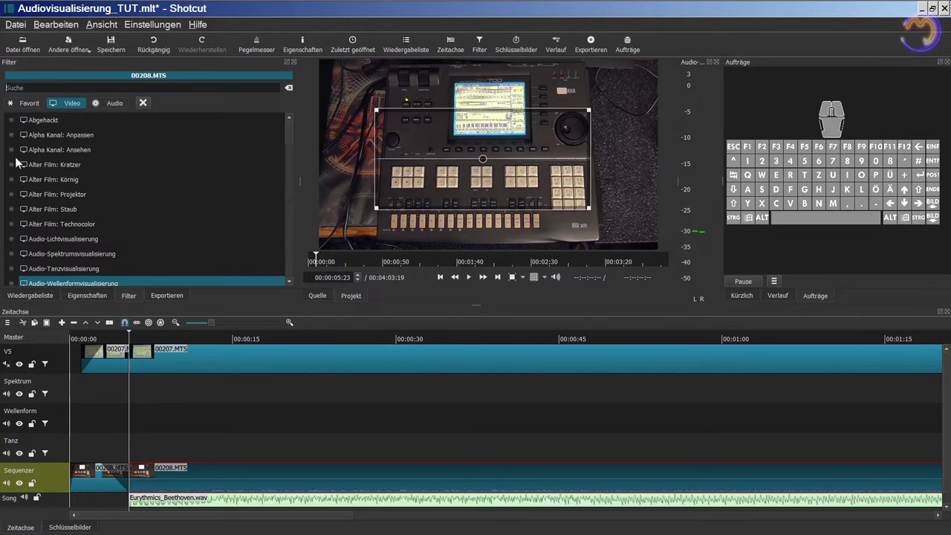
{"action": "left_click", "coordinate": [27, 104]}
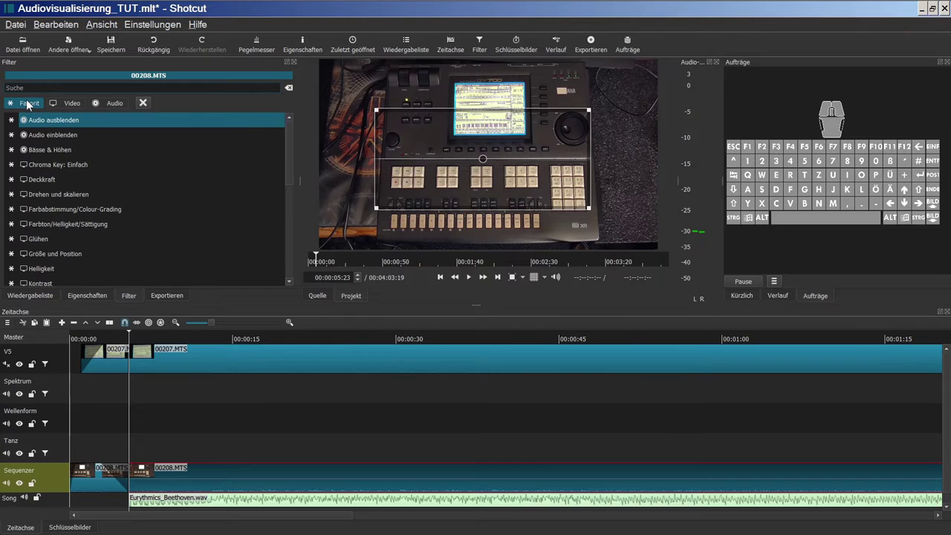
{"action": "left_click", "coordinate": [82, 197]}
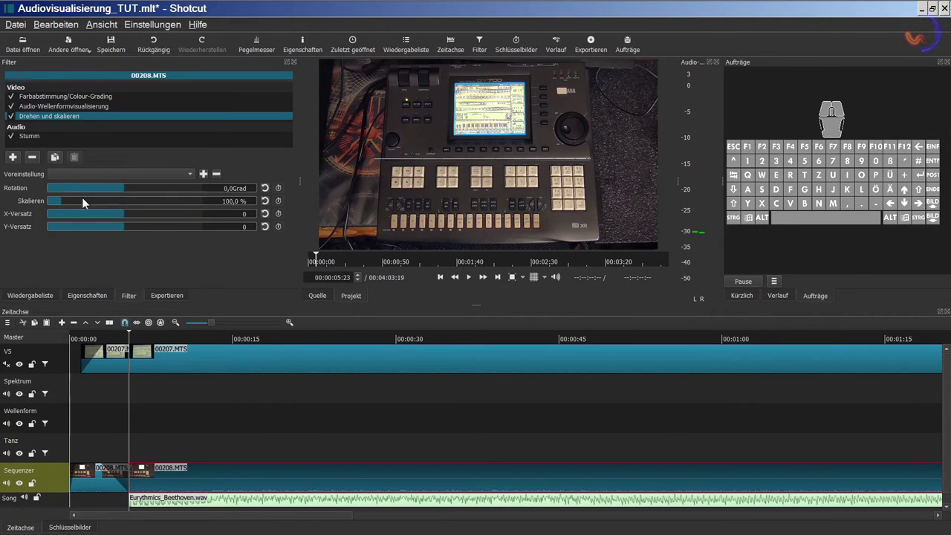
{"action": "left_click", "coordinate": [134, 188]}
{"action": "left_click_drag", "start_coordinate": [145, 188], "coordinate": [114, 190]}
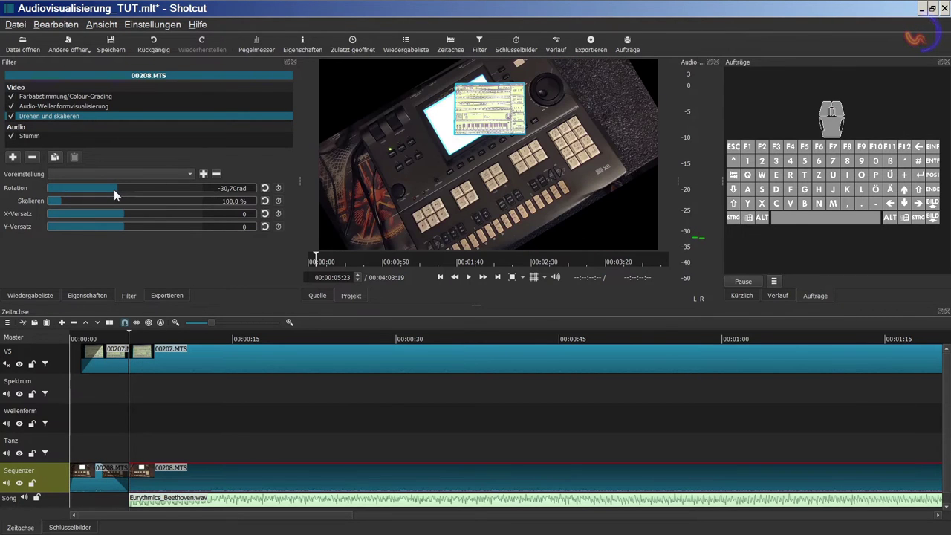
Remove the Drehen und skalieren and Audio-Wellenformvisualisierung filters from the long 00208.MTS clip.
{"action": "left_click", "coordinate": [37, 157]}
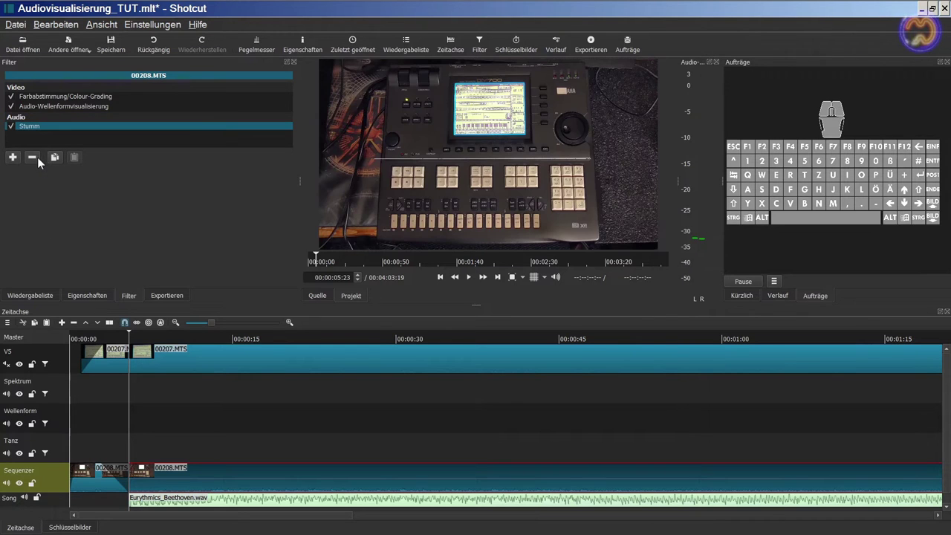
{"action": "left_click", "coordinate": [43, 106]}
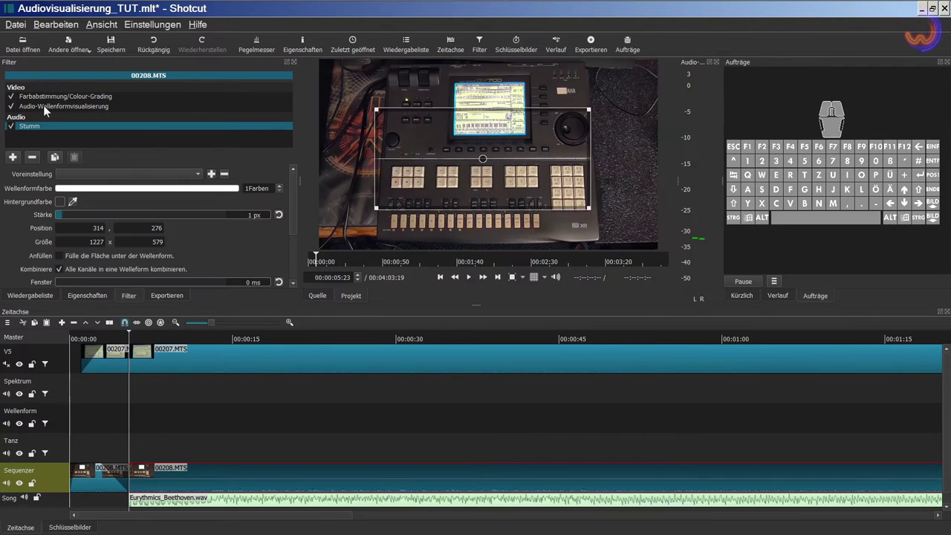
{"action": "left_click", "coordinate": [32, 158]}
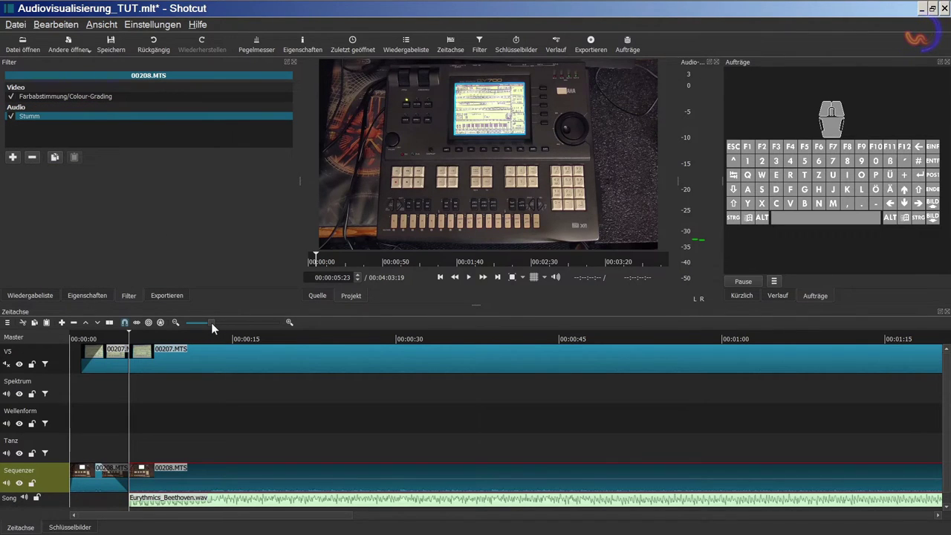
Copy the Eurythmics_Beethoven.wav clip from the Song track.
{"action": "scroll", "coordinate": [212, 324], "scroll_direction": "down", "scroll_amount": 3}
{"action": "scroll", "coordinate": [211, 323], "scroll_direction": "down", "scroll_amount": 2}
{"action": "scroll", "coordinate": [211, 323], "scroll_direction": "up", "scroll_amount": 6}
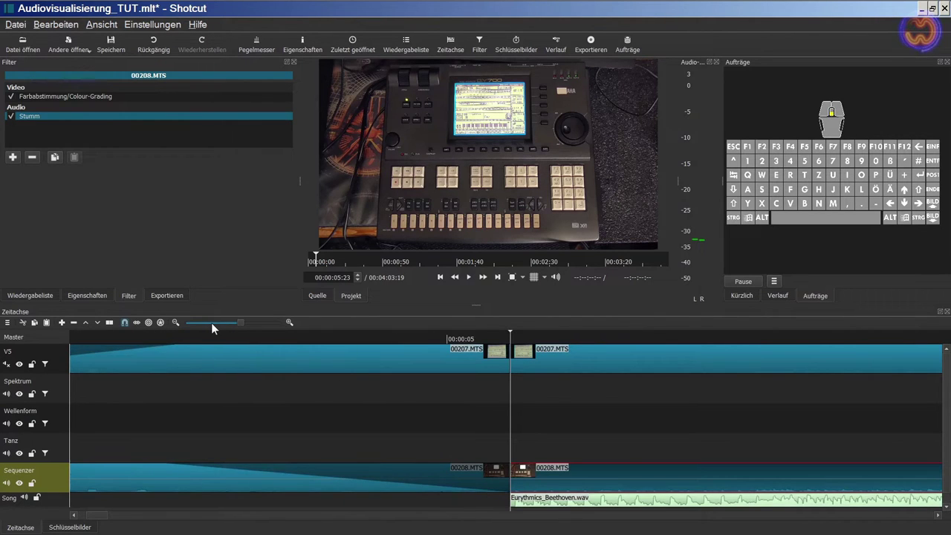
{"action": "scroll", "coordinate": [211, 322], "scroll_direction": "down", "scroll_amount": 3}
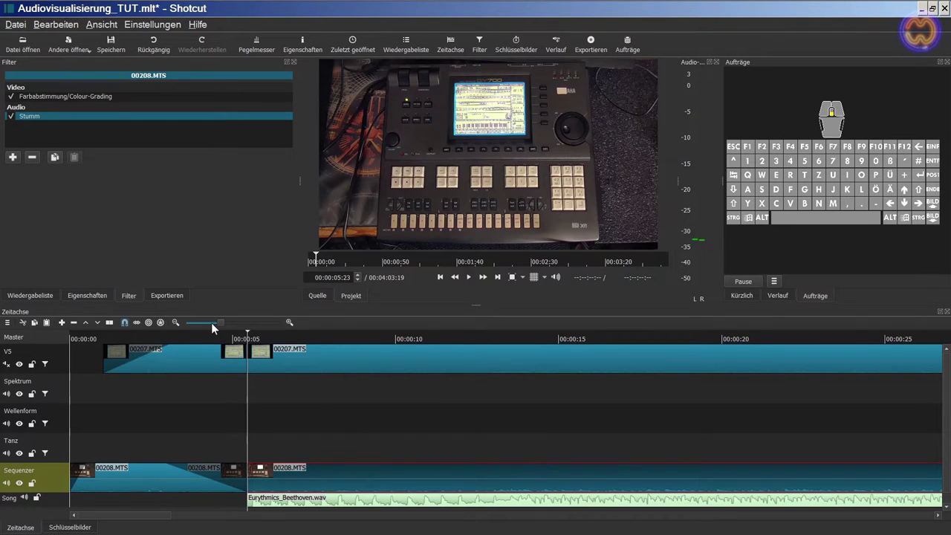
{"action": "scroll", "coordinate": [211, 322], "scroll_direction": "down", "scroll_amount": 2}
{"action": "scroll", "coordinate": [211, 322], "scroll_direction": "down", "scroll_amount": 2}
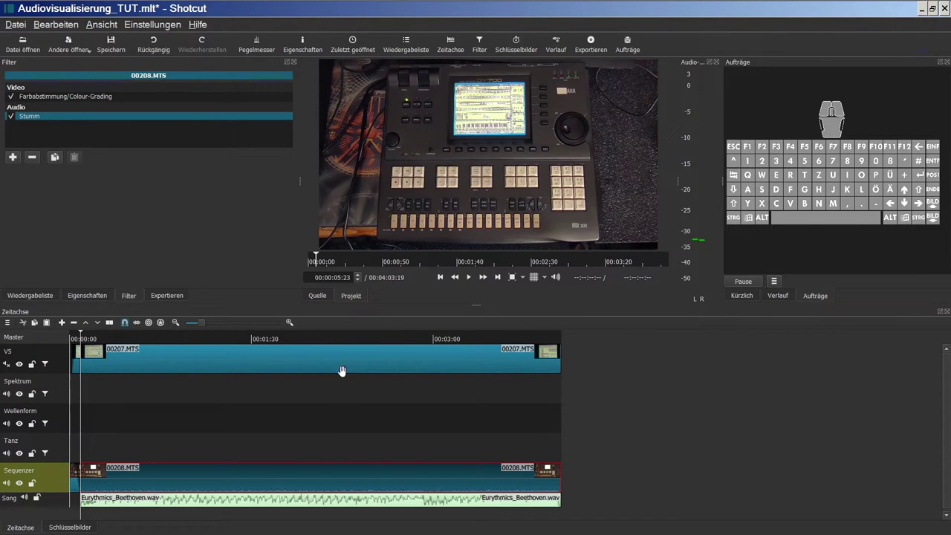
{"action": "left_click", "coordinate": [275, 505]}
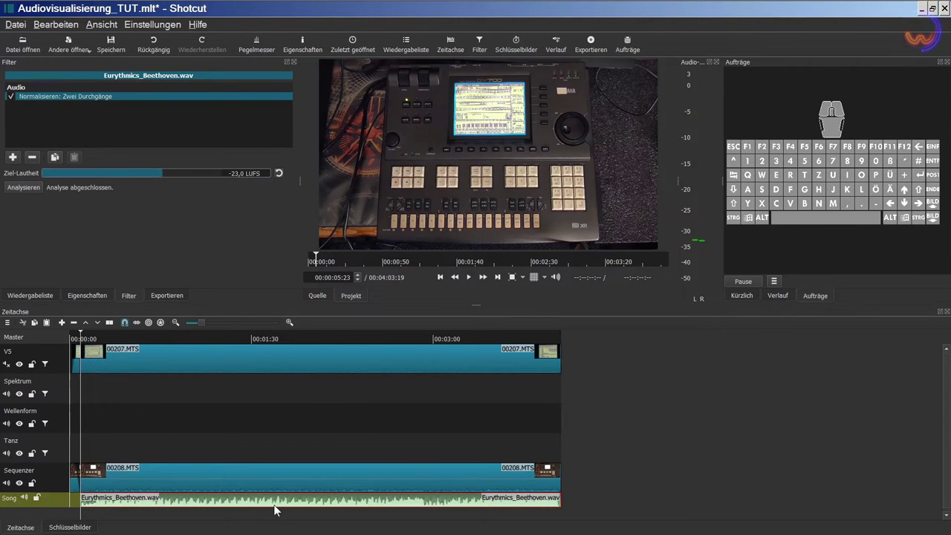
{"action": "key", "text": "ctrl+c"}
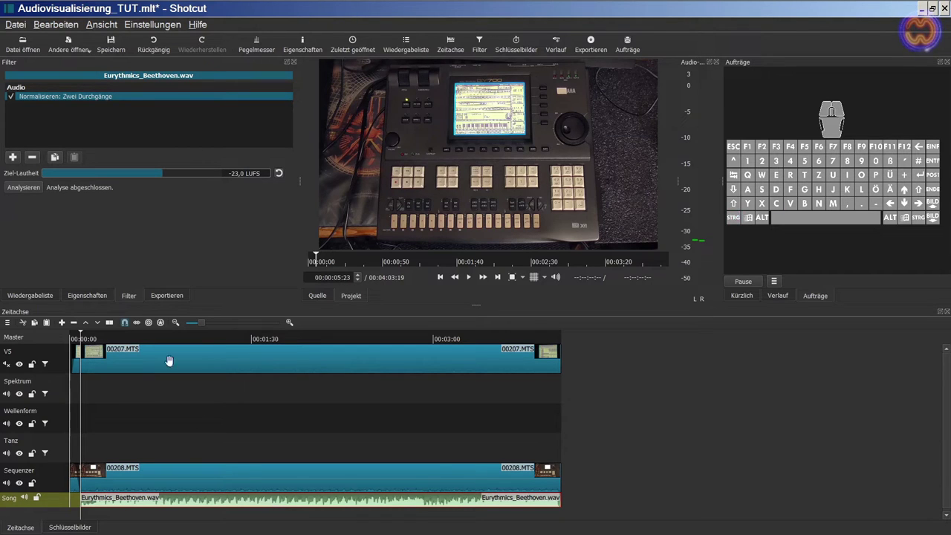
Paste the copied Eurythmics_Beethoven.wav clip onto the Spektrum track at 00:00:05:23, aligned with the start of the Song clip.
{"action": "left_click", "coordinate": [501, 278]}
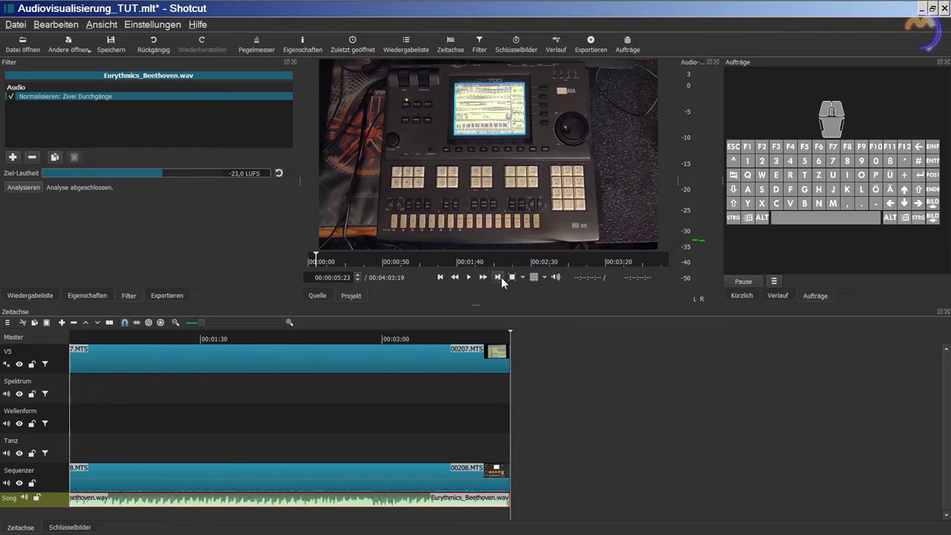
{"action": "left_click", "coordinate": [441, 277]}
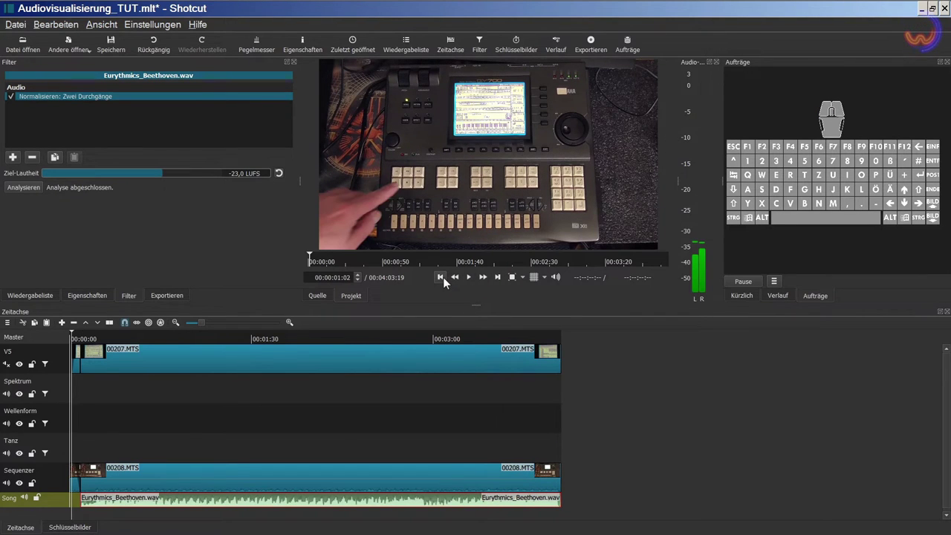
{"action": "left_click", "coordinate": [497, 277]}
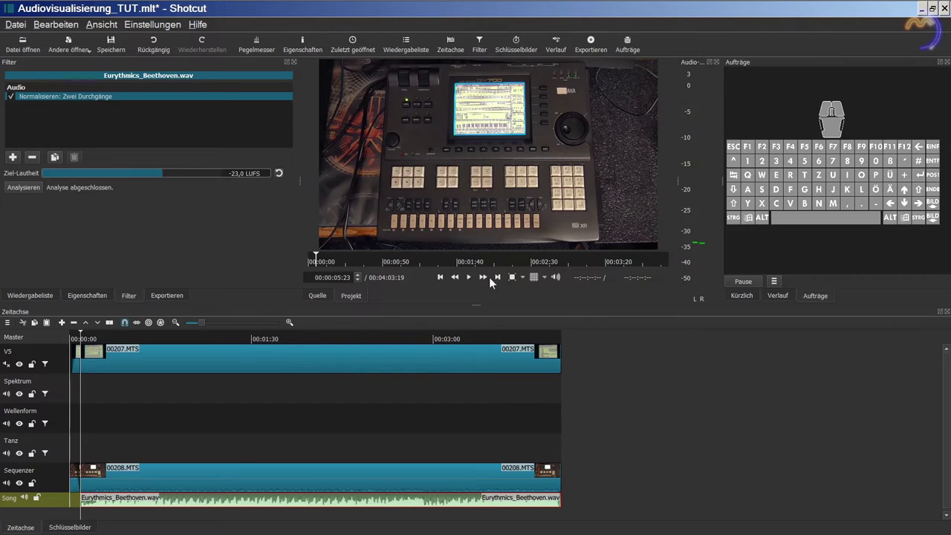
{"action": "left_click", "coordinate": [63, 399]}
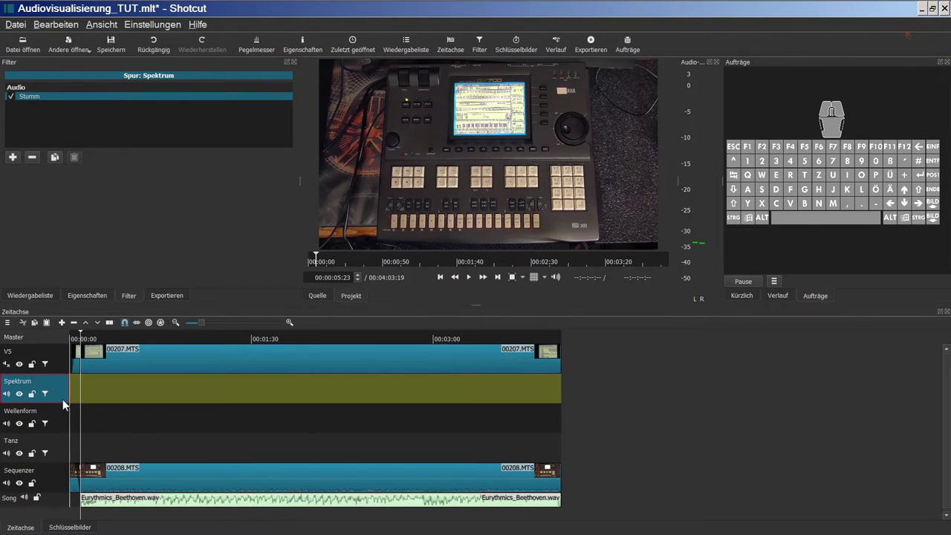
{"action": "key", "text": "ctrl"}
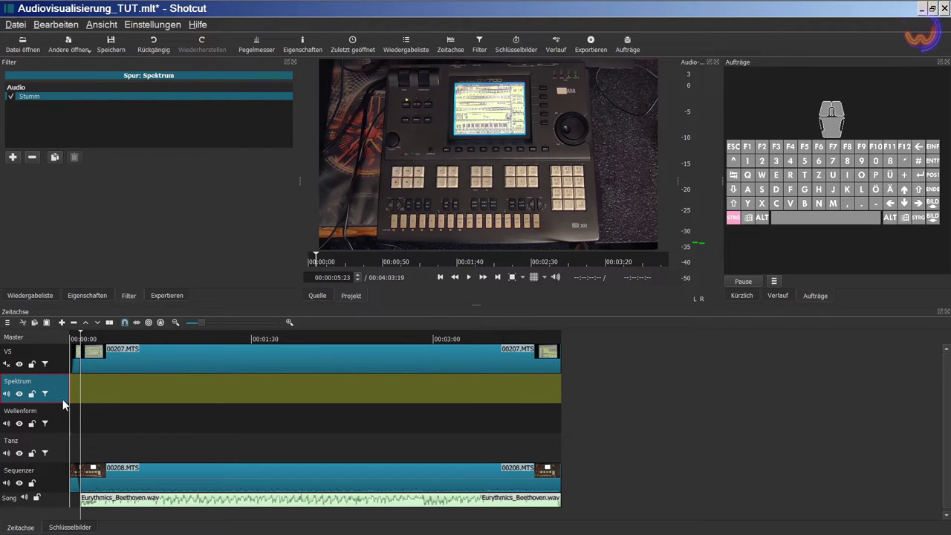
{"action": "key", "text": "ctrl+v"}
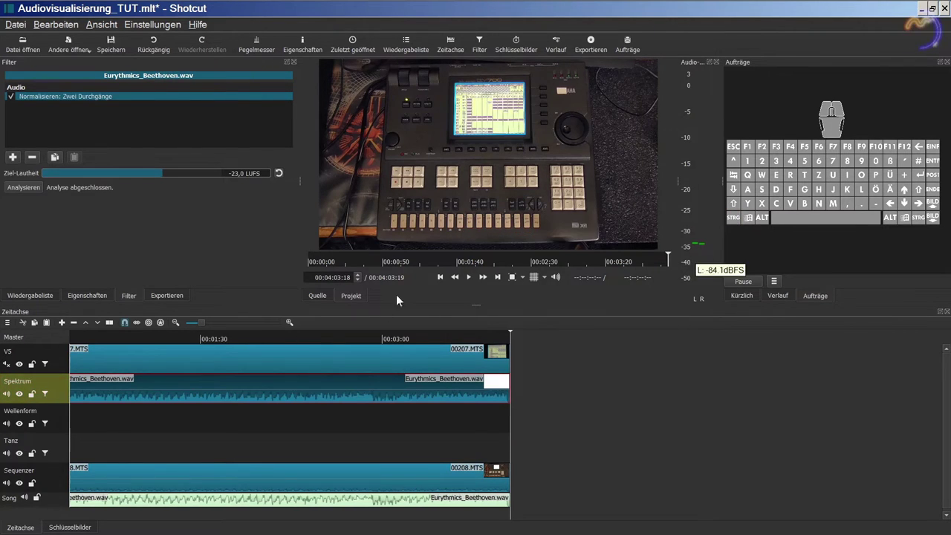
{"action": "right_click", "coordinate": [195, 391]}
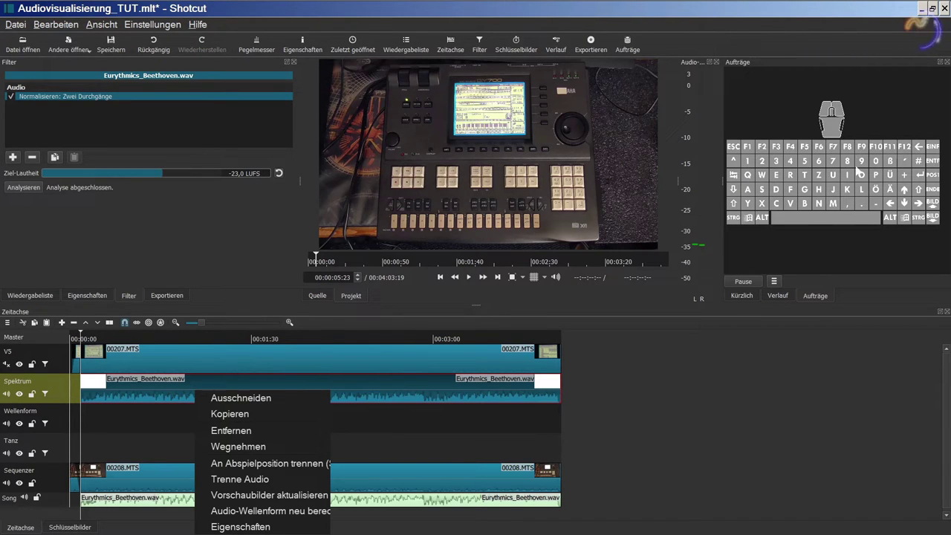
{"action": "left_click", "coordinate": [713, 403]}
{"action": "scroll", "coordinate": [714, 403], "scroll_direction": "right", "scroll_amount": 1}
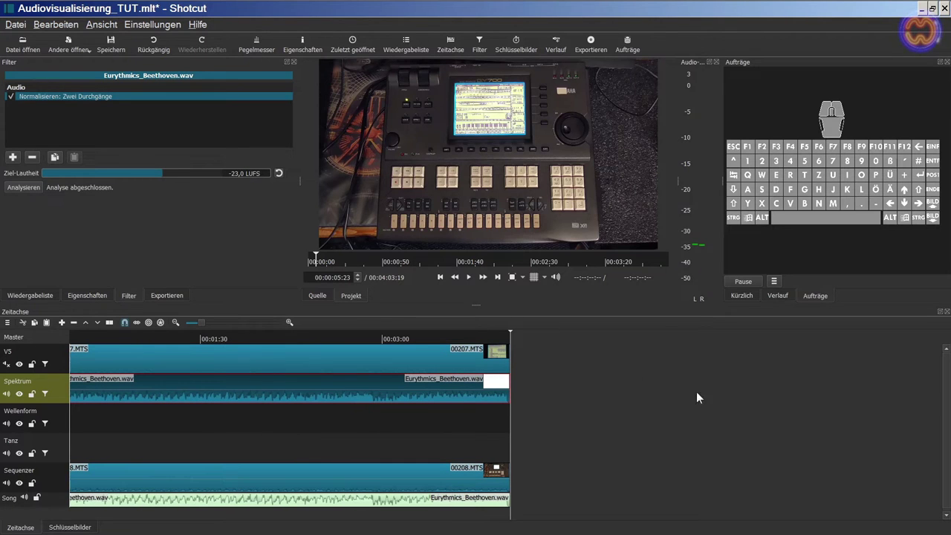
{"action": "left_click", "coordinate": [440, 277]}
{"action": "key", "text": "space"}
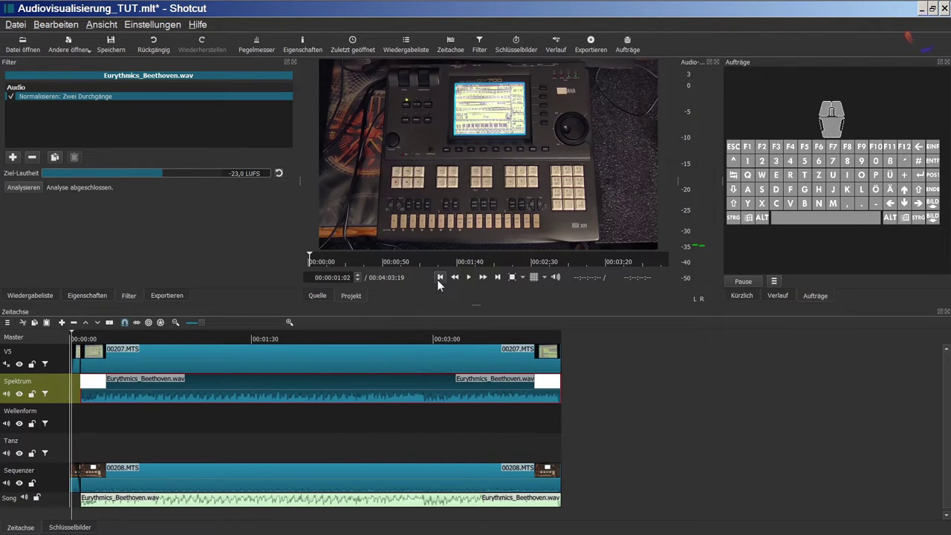
Add the Audio-Spektrumsvisualisierung filter to the Eurythmics_Beethoven.wav clip on the Spektrum track, with the playhead at about 00:01:15.
{"action": "left_click", "coordinate": [359, 390]}
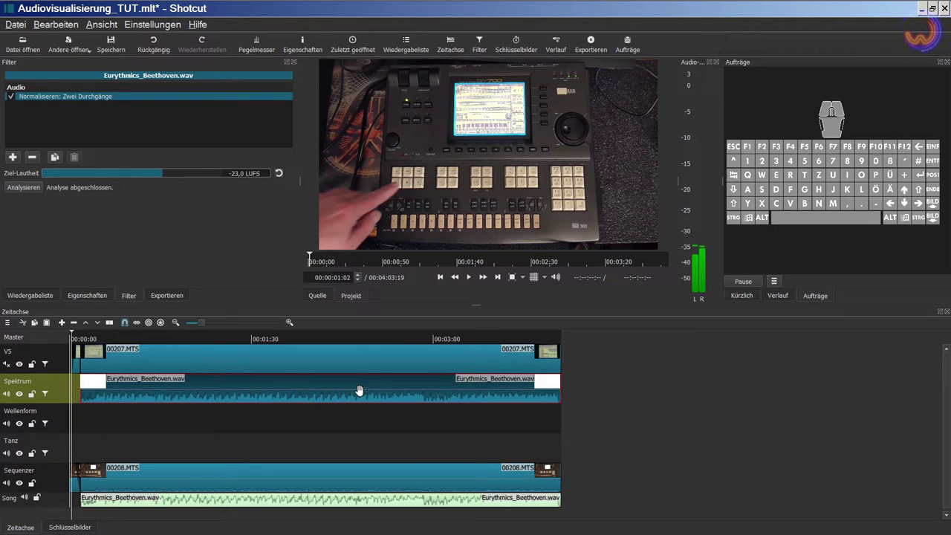
{"action": "left_click", "coordinate": [222, 336]}
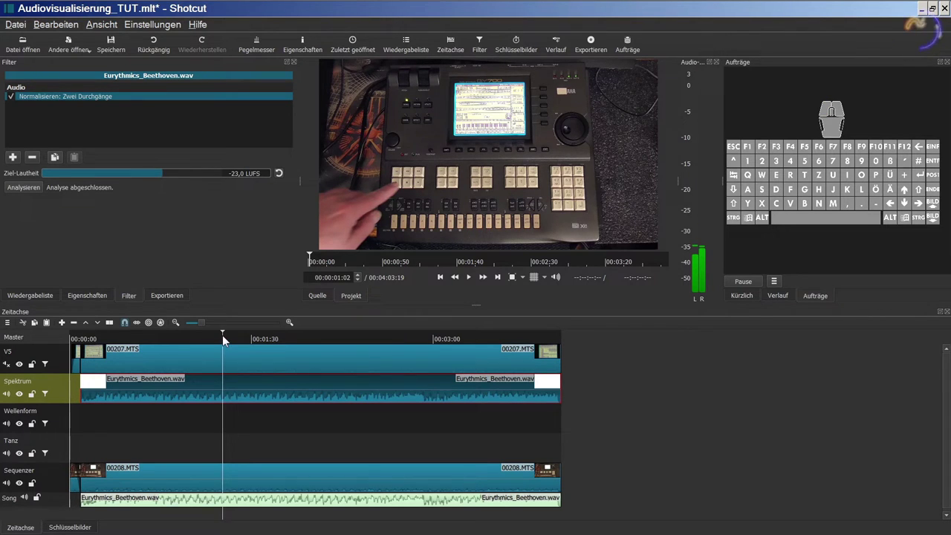
{"action": "left_click", "coordinate": [14, 159]}
{"action": "left_click", "coordinate": [69, 104]}
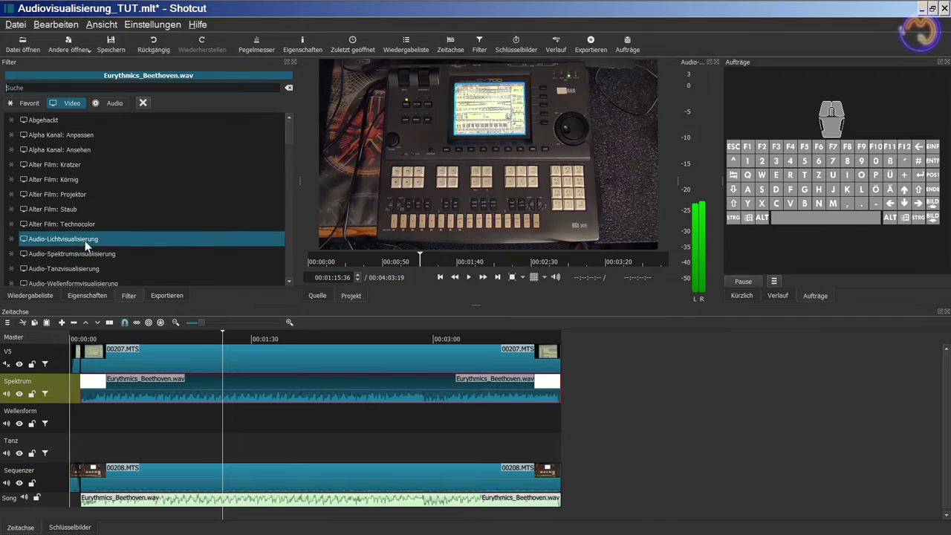
{"action": "left_click", "coordinate": [85, 254]}
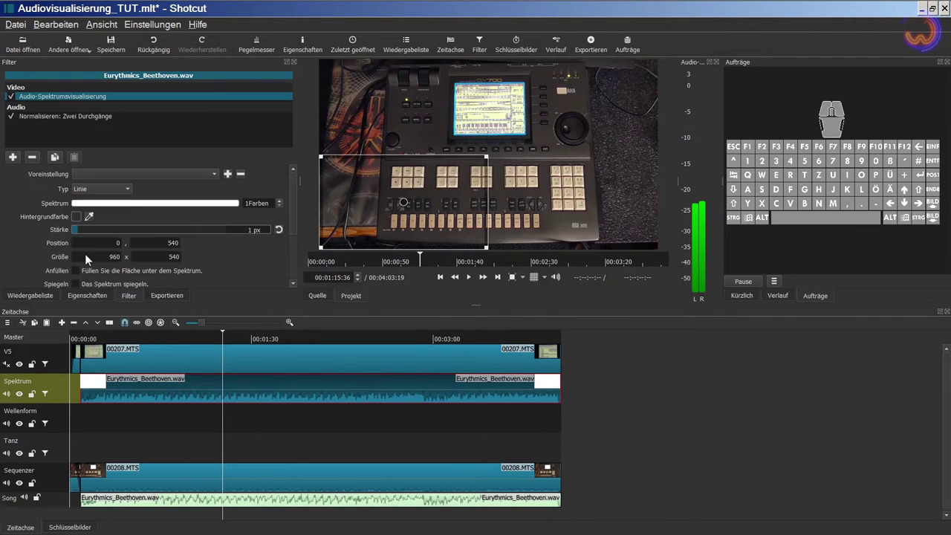
Enlarge the spectrum frame to cover the whole picture and set its size to 1920 x 1080.
{"action": "left_click_drag", "start_coordinate": [489, 157], "coordinate": [663, 55]}
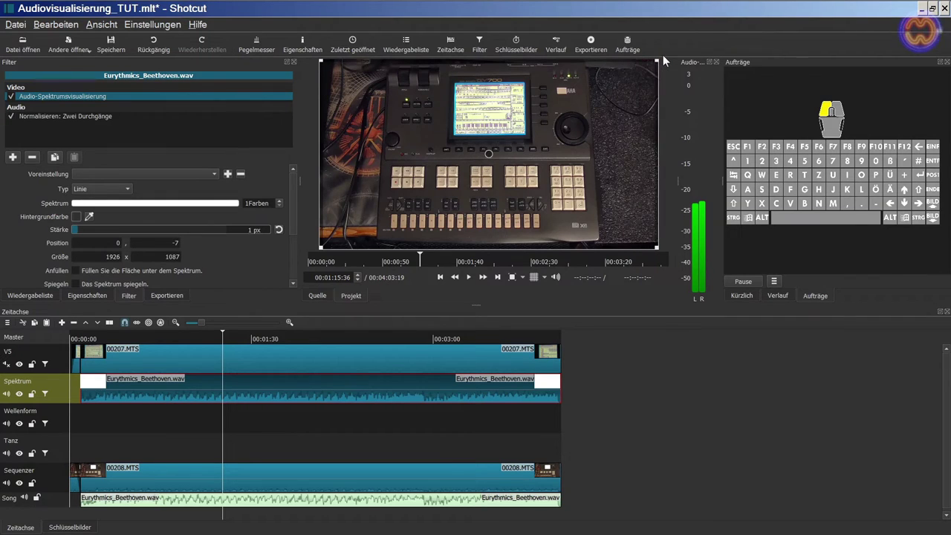
{"action": "double_click", "coordinate": [111, 257]}
{"action": "type", "text": "1920"}
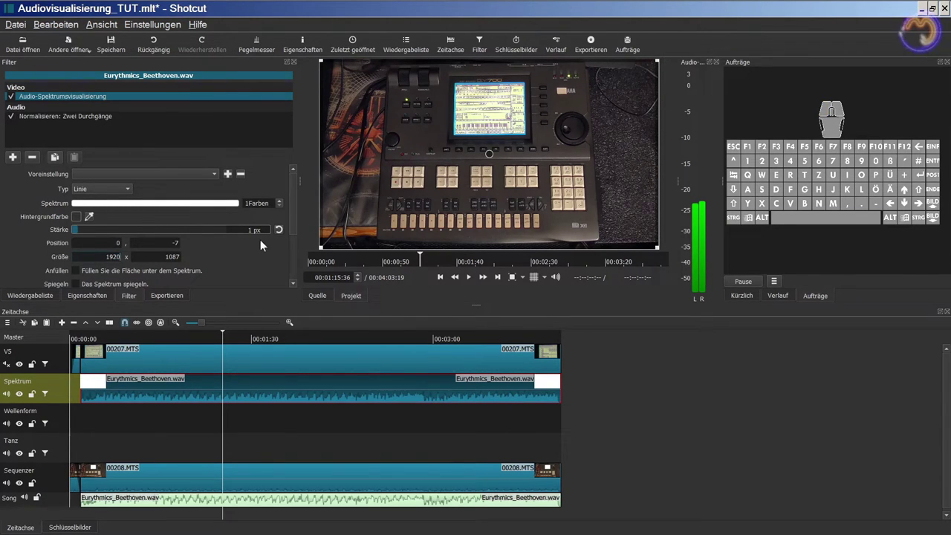
{"action": "key", "text": "Return"}
{"action": "type", "text": "1080"}
{"action": "key", "text": "BackSpace"}
{"action": "key", "text": "BackSpace"}
{"action": "key", "text": "BackSpace"}
{"action": "key", "text": "BackSpace"}
{"action": "key", "text": "BackSpace"}
{"action": "key", "text": "BackSpace"}
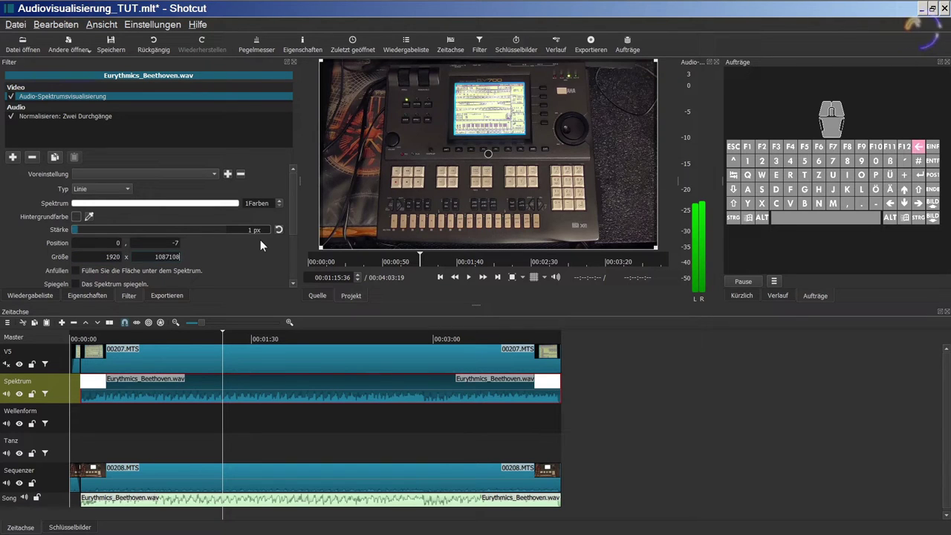
{"action": "type", "text": "80"}
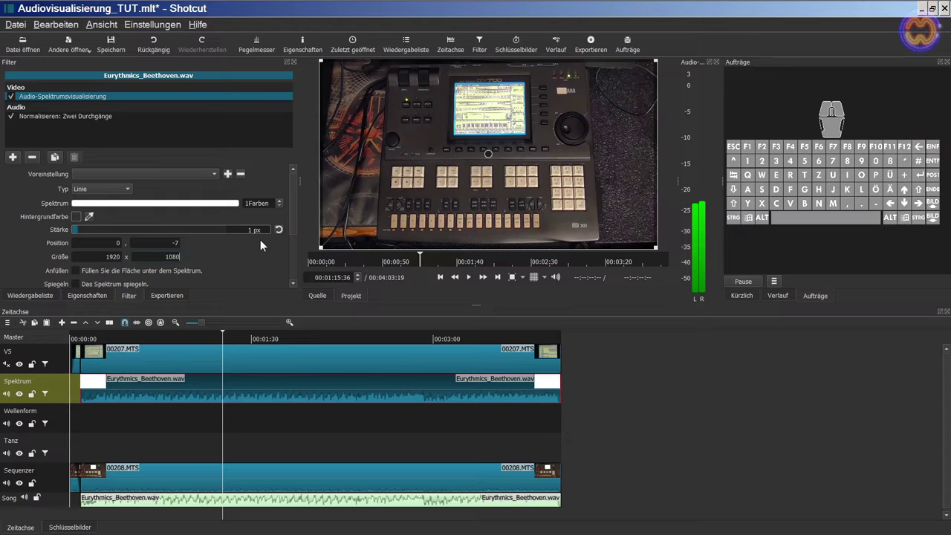
Set the spectrum frame's vertical position to 0.
{"action": "left_click_drag", "start_coordinate": [293, 216], "coordinate": [291, 243]}
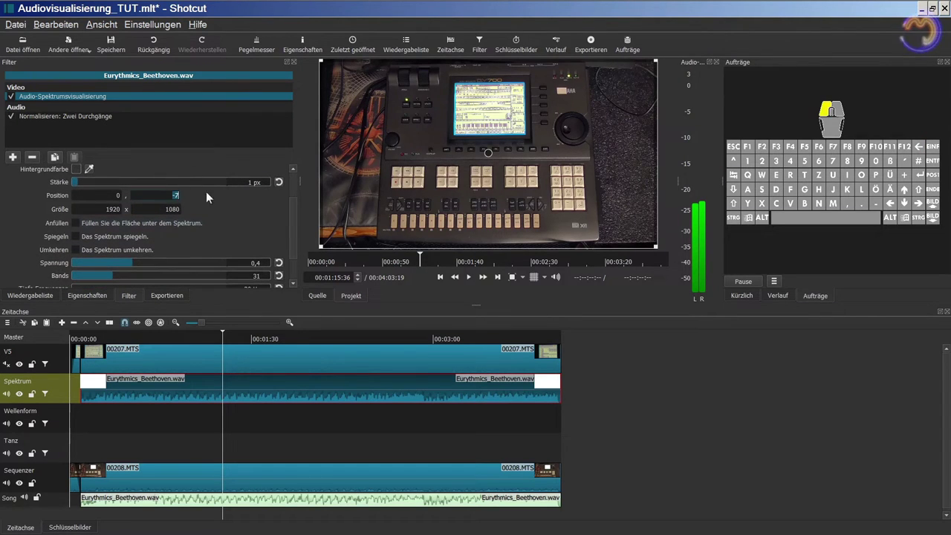
{"action": "key", "text": "Tab"}
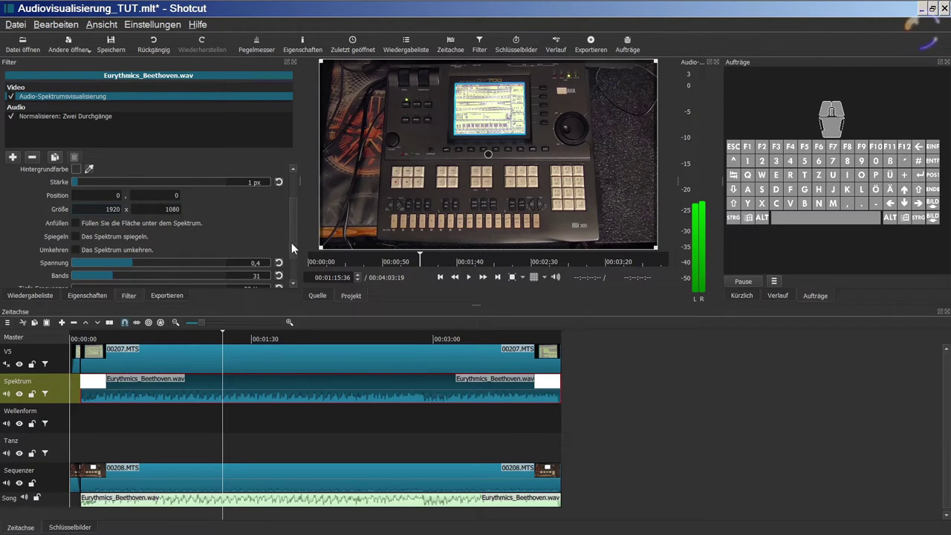
{"action": "left_click_drag", "start_coordinate": [292, 242], "coordinate": [293, 249]}
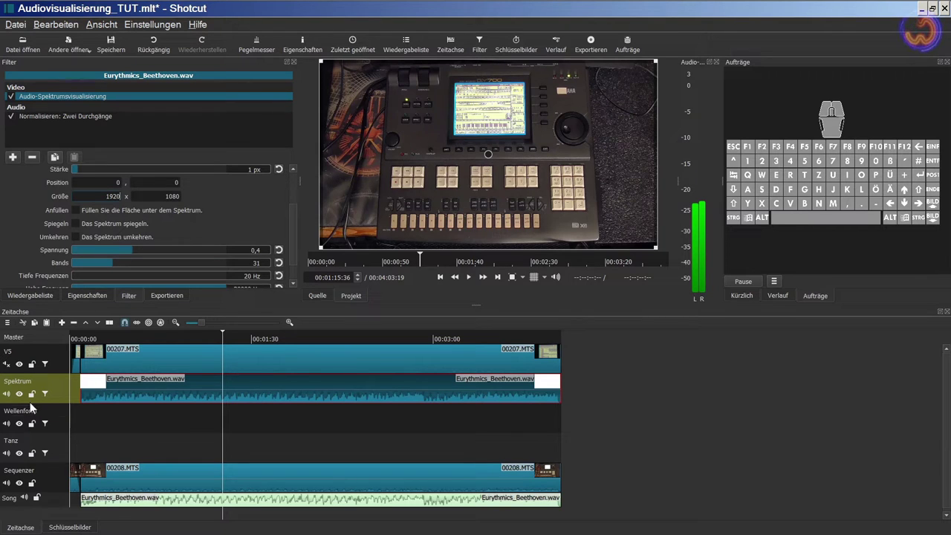
Hide the V5 track and play a few seconds to preview the spectrum visualization.
{"action": "left_click", "coordinate": [20, 364]}
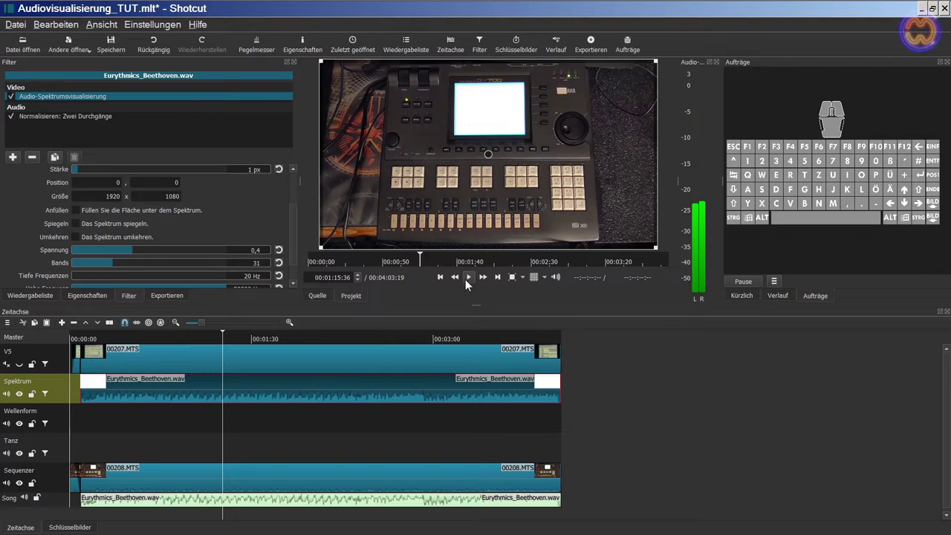
{"action": "left_click", "coordinate": [466, 277]}
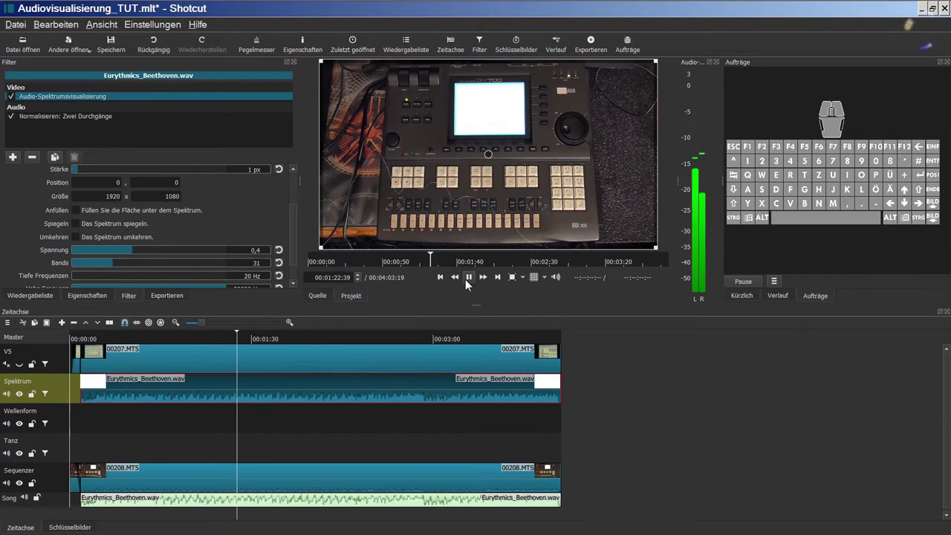
{"action": "left_click", "coordinate": [467, 278]}
Enlarge the preview area, enable Anfüllen to fill the area under the spectrum, and play a few seconds to check it.
{"action": "left_click_drag", "start_coordinate": [475, 302], "coordinate": [479, 370]}
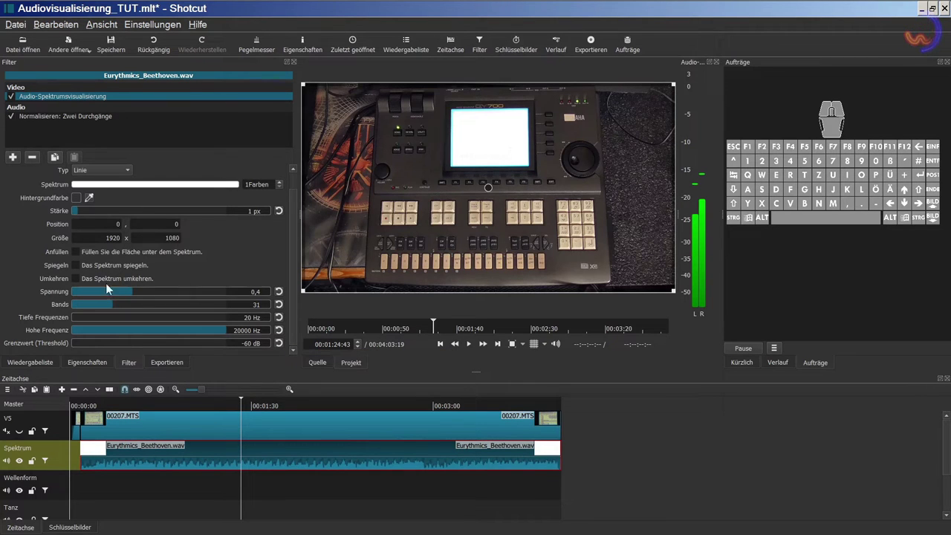
{"action": "left_click", "coordinate": [76, 254]}
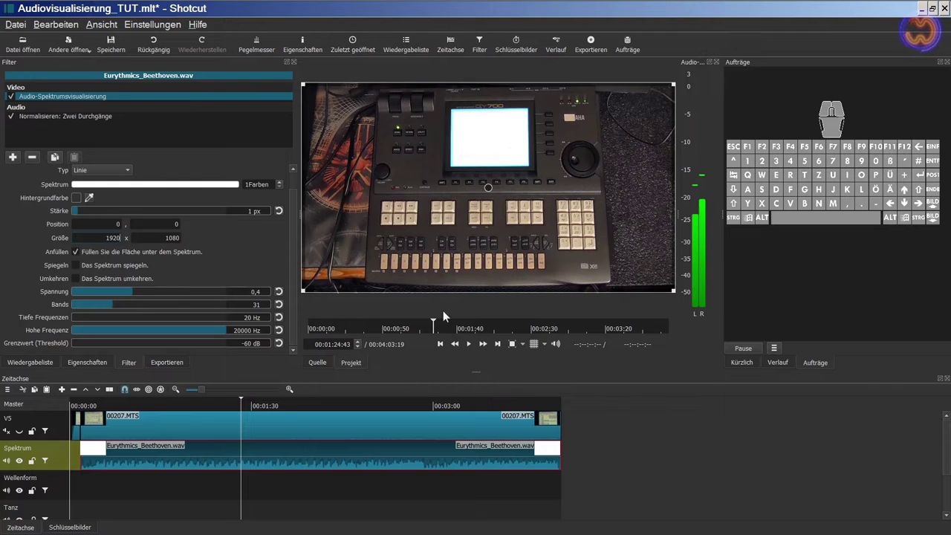
{"action": "left_click", "coordinate": [468, 344]}
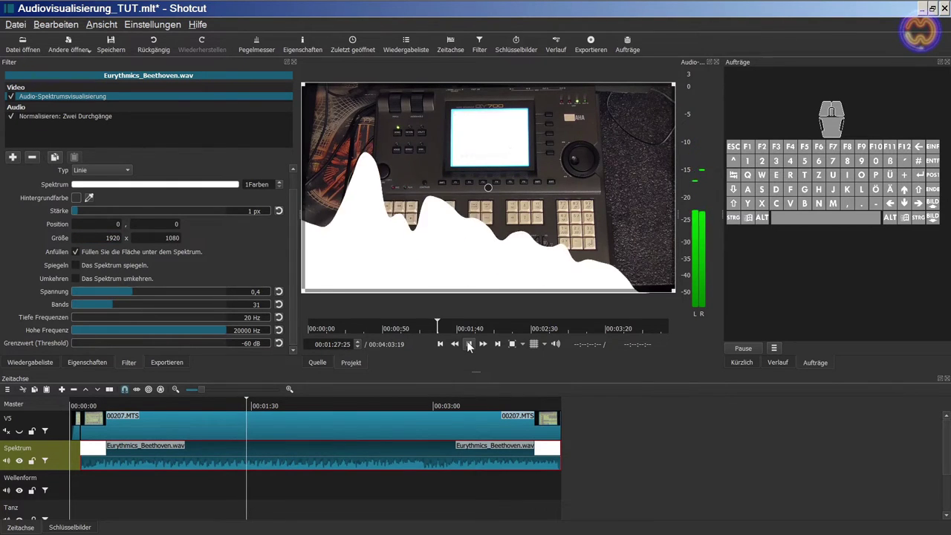
{"action": "left_click", "coordinate": [468, 344]}
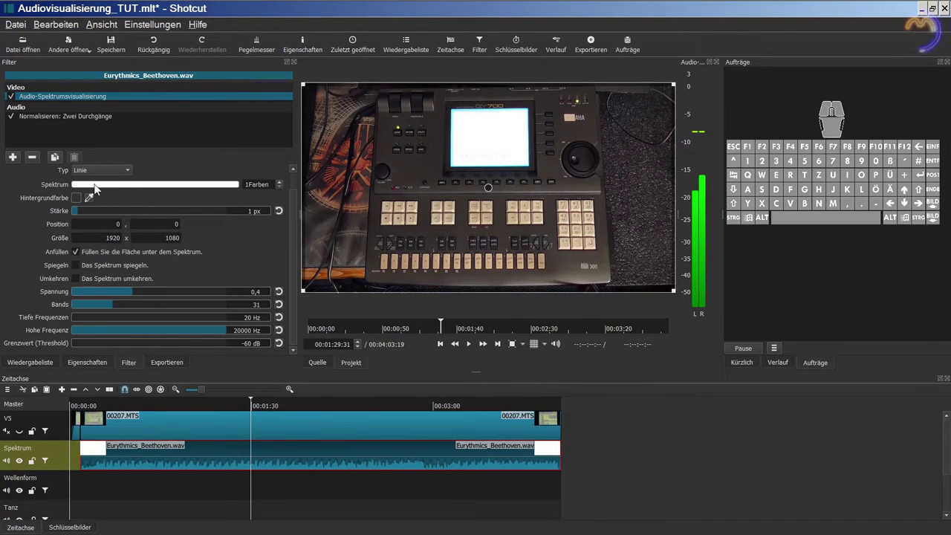
Set the spectrum gradient to 9 colors.
{"action": "left_click", "coordinate": [280, 182]}
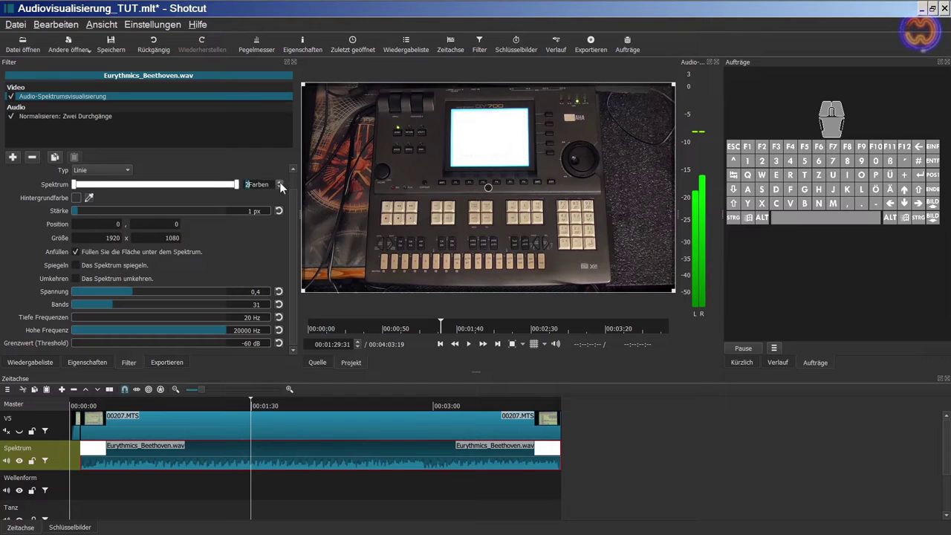
{"action": "left_click", "coordinate": [280, 182]}
{"action": "left_click", "coordinate": [280, 182]}
{"action": "left_click", "coordinate": [280, 182]}
{"action": "left_click", "coordinate": [279, 182]}
{"action": "left_click", "coordinate": [279, 182]}
{"action": "left_click", "coordinate": [279, 182]}
{"action": "left_click", "coordinate": [280, 182]}
{"action": "left_click", "coordinate": [279, 182]}
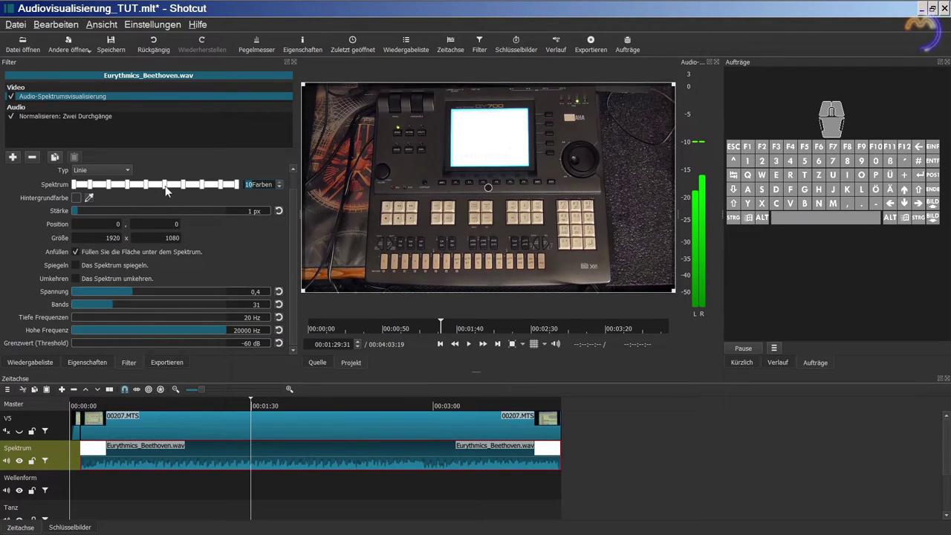
{"action": "left_click", "coordinate": [281, 186]}
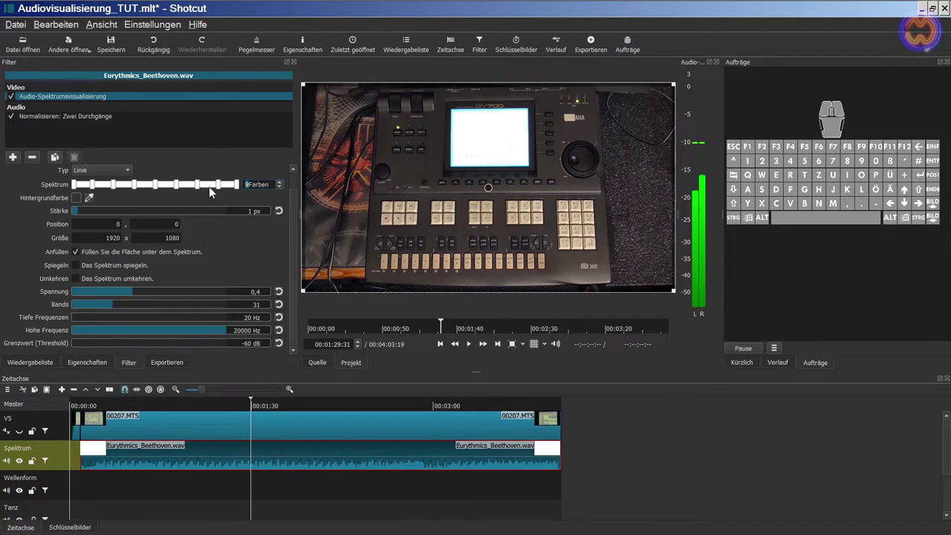
Set the spectrum gradient's fifth color to orange #ff5500 and the sixth to red #ff0000.
{"action": "left_click", "coordinate": [160, 185]}
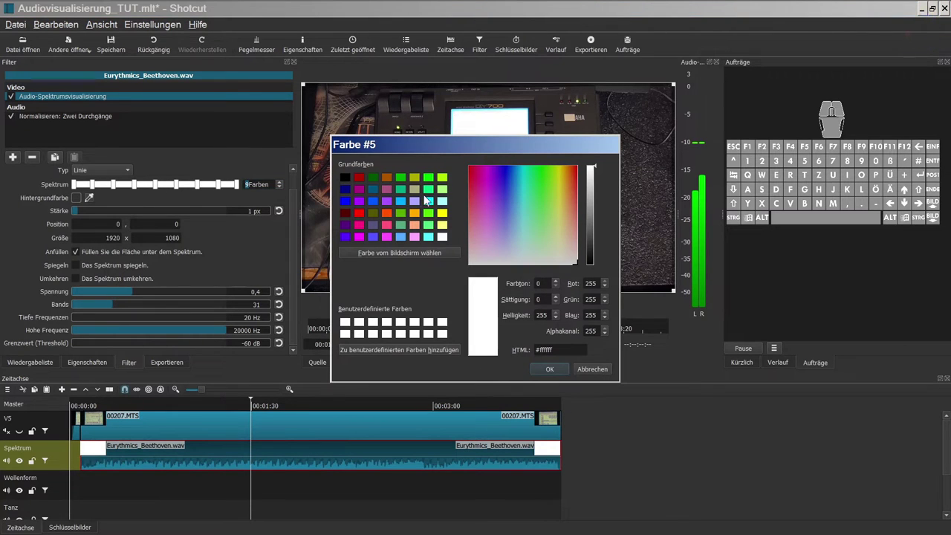
{"action": "left_click", "coordinate": [387, 213]}
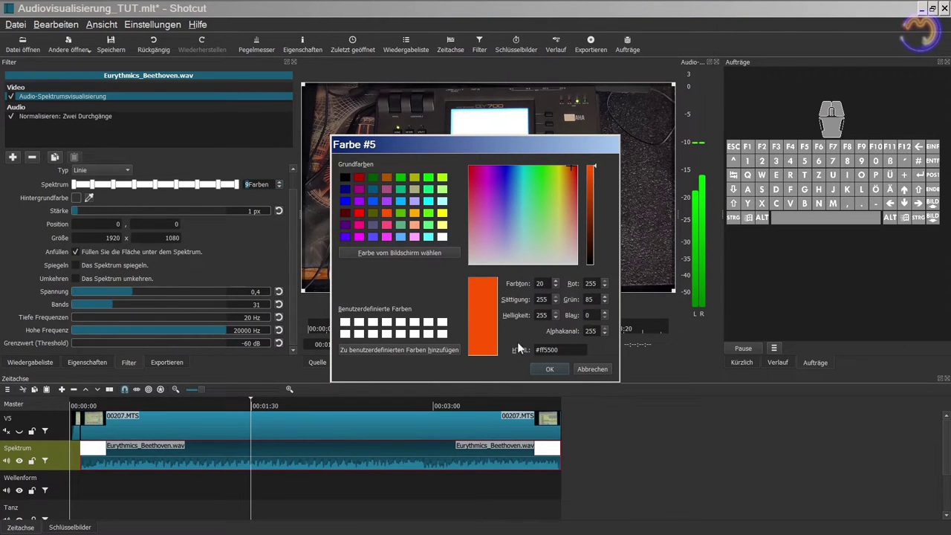
{"action": "left_click", "coordinate": [547, 369]}
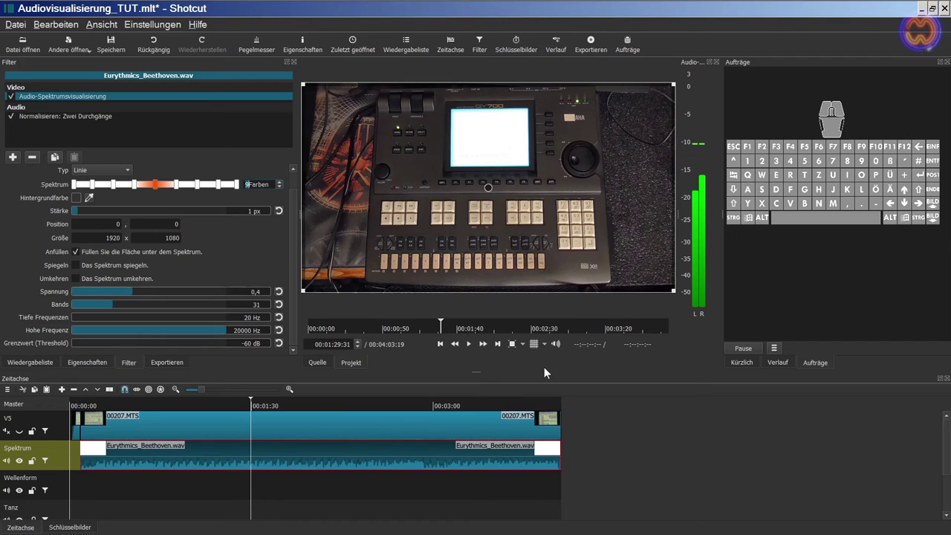
{"action": "left_click", "coordinate": [177, 189]}
{"action": "left_click", "coordinate": [359, 213]}
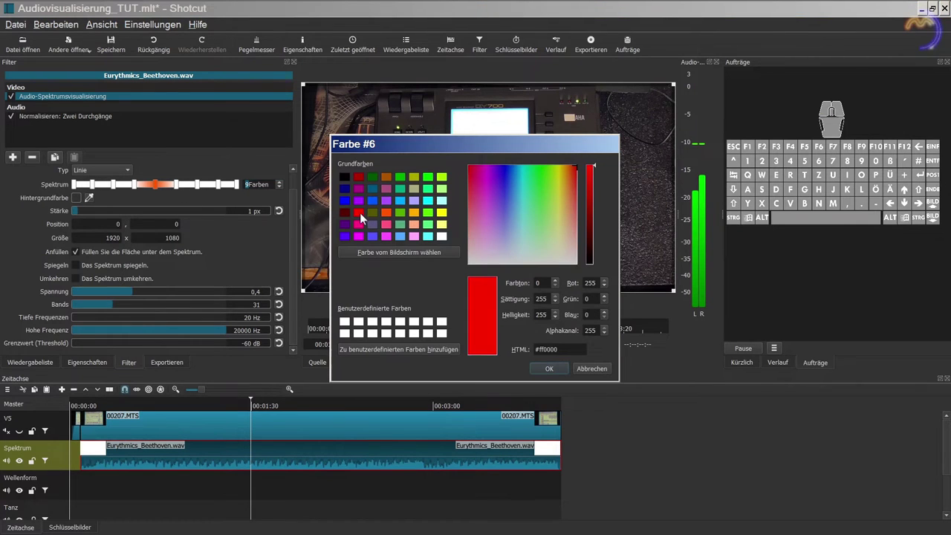
{"action": "left_click", "coordinate": [535, 368]}
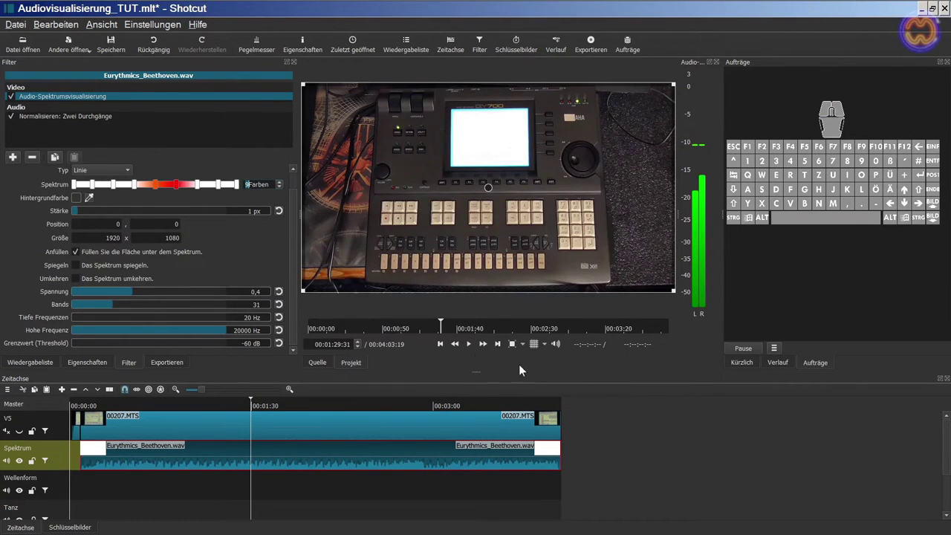
Set the gradient's seventh color to dark red #aa0000 and the eighth to #550000.
{"action": "left_click", "coordinate": [197, 184]}
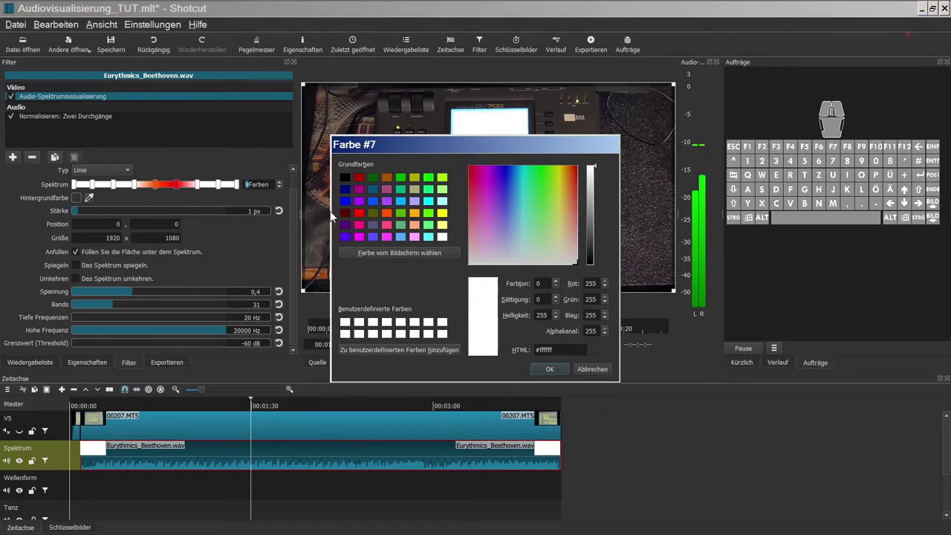
{"action": "left_click", "coordinate": [359, 179]}
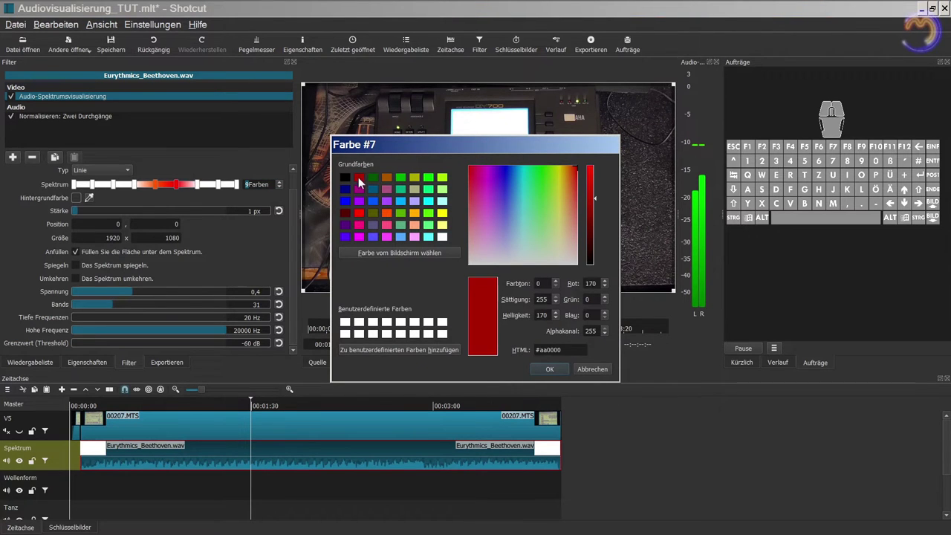
{"action": "left_click", "coordinate": [545, 372]}
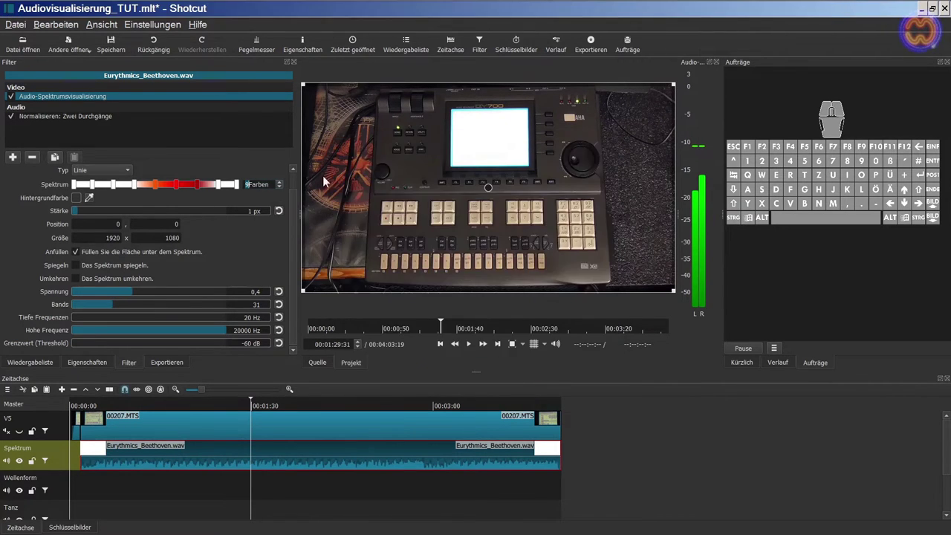
{"action": "left_click", "coordinate": [219, 185]}
{"action": "left_click", "coordinate": [345, 213]}
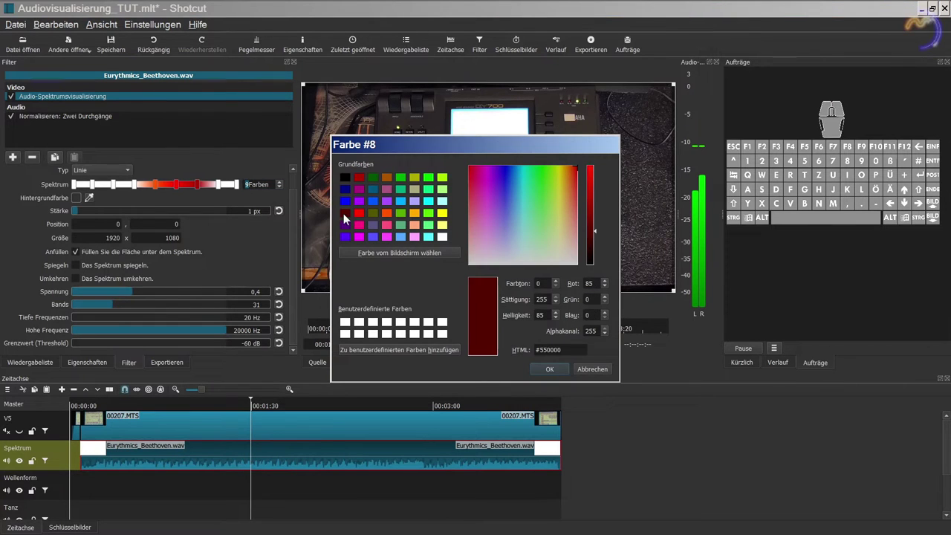
{"action": "left_click", "coordinate": [548, 370]}
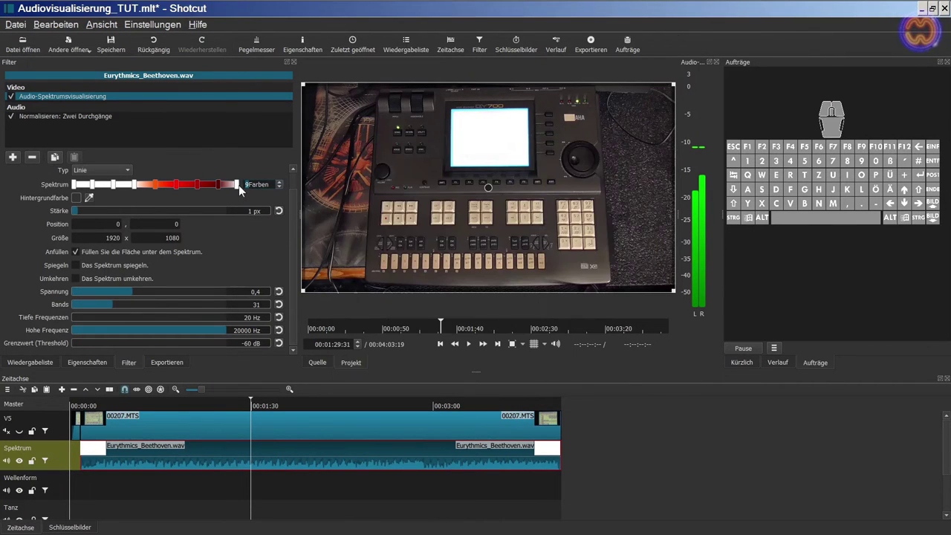
Set the gradient's ninth color to black #000000 and play a few seconds to check the spectrum.
{"action": "left_click", "coordinate": [237, 185]}
{"action": "left_click", "coordinate": [343, 176]}
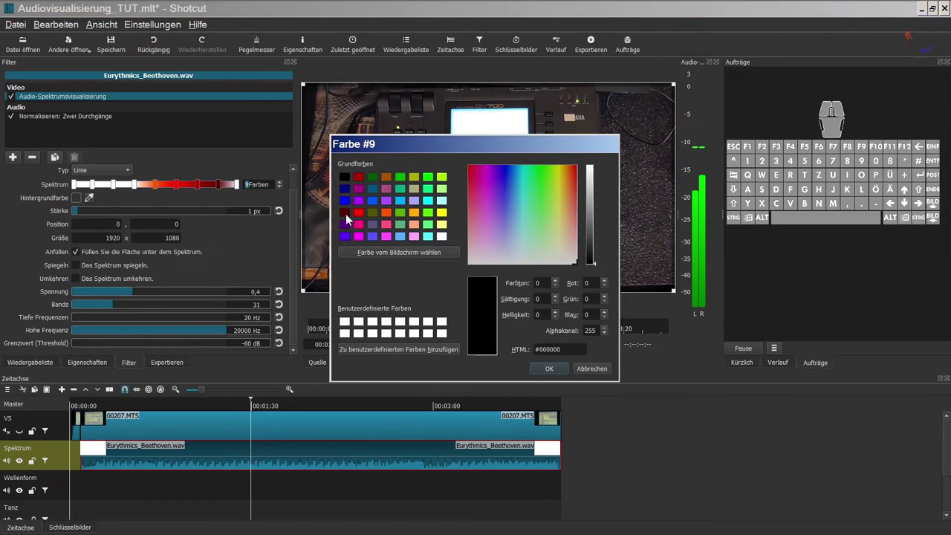
{"action": "left_click", "coordinate": [539, 367]}
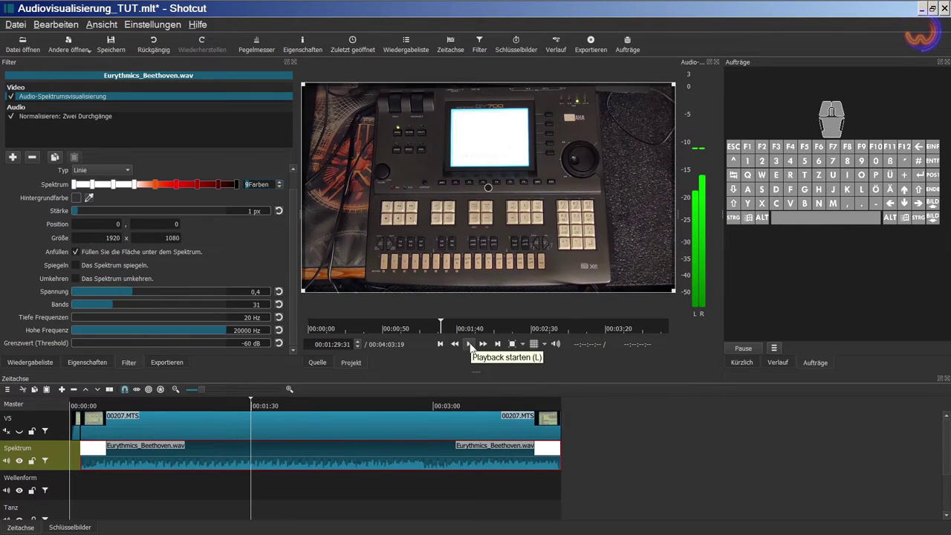
{"action": "left_click", "coordinate": [470, 344]}
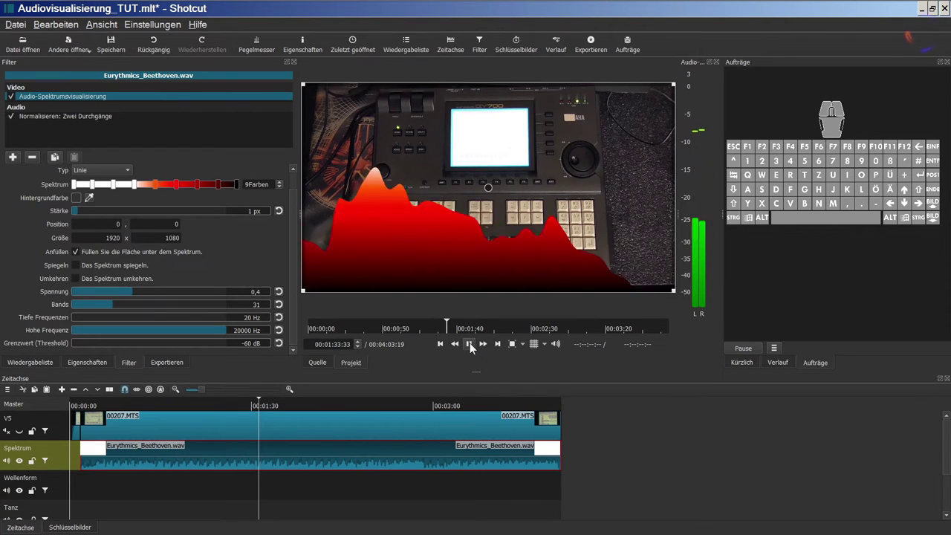
{"action": "left_click", "coordinate": [470, 344]}
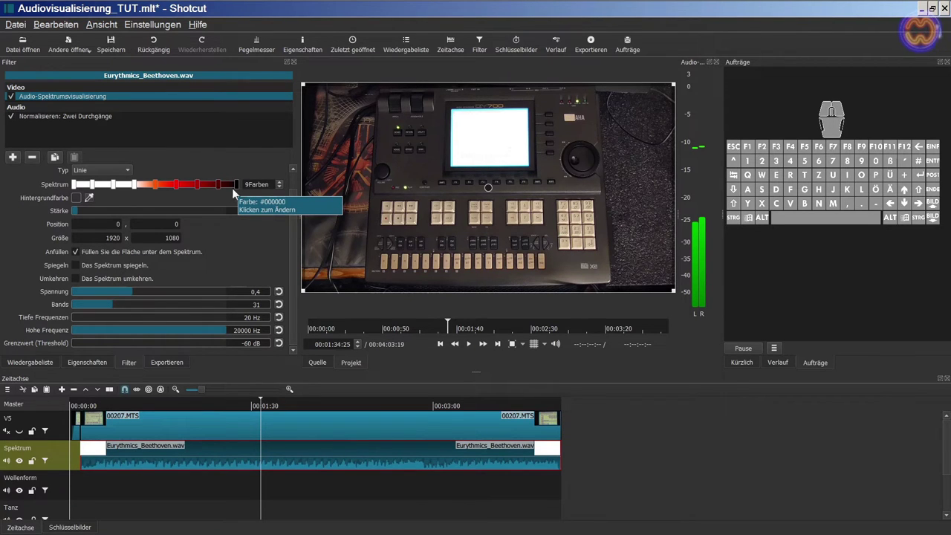
Set the gradient's fourth color to orange #ff5500, the third to yellow and the second to pale yellow.
{"action": "left_click", "coordinate": [137, 187]}
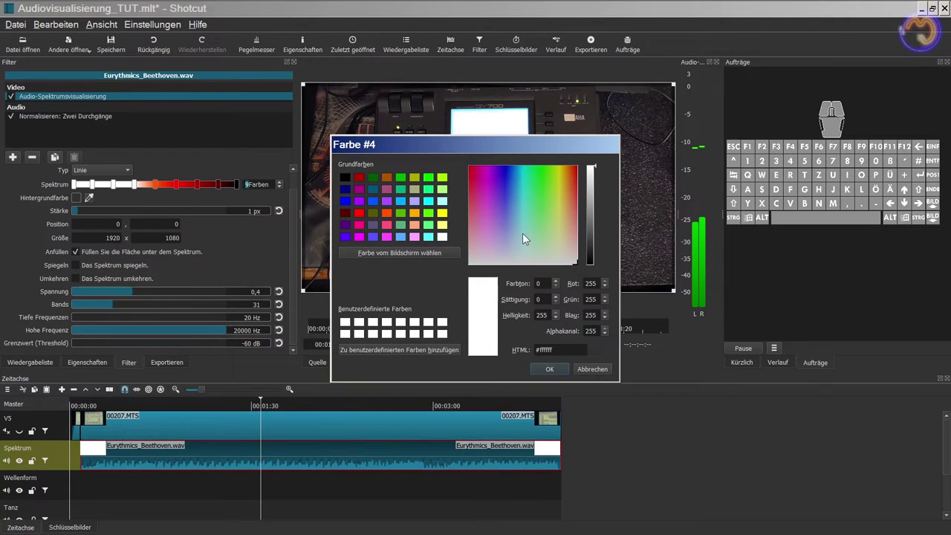
{"action": "left_click", "coordinate": [387, 212]}
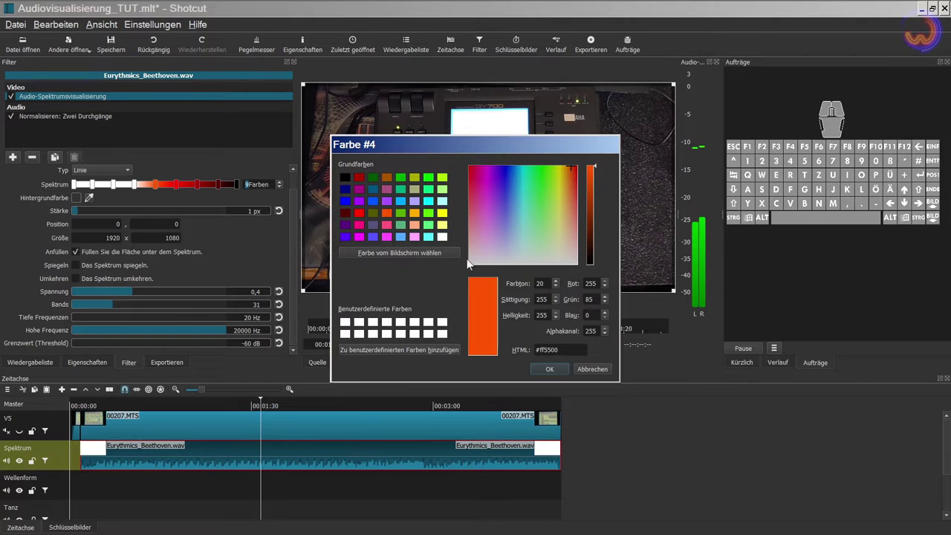
{"action": "left_click", "coordinate": [551, 370]}
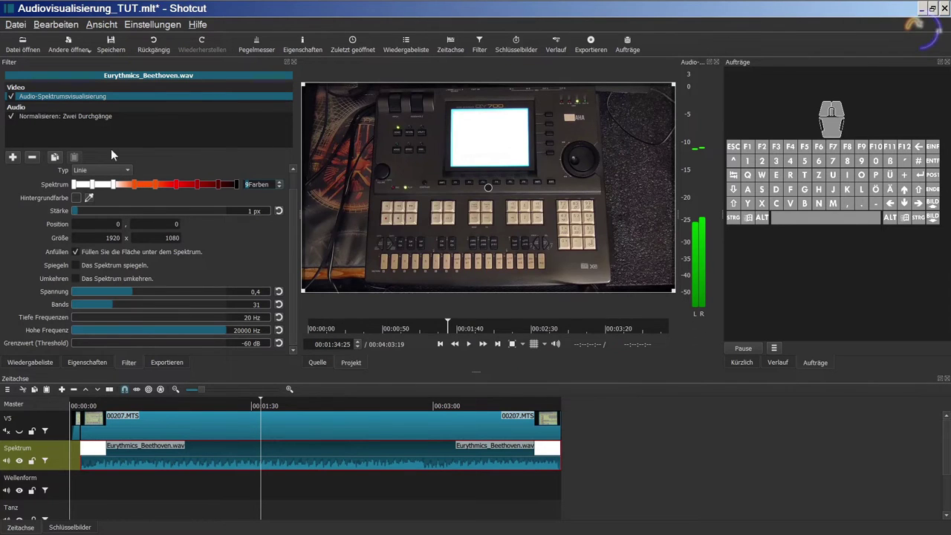
{"action": "left_click", "coordinate": [113, 184]}
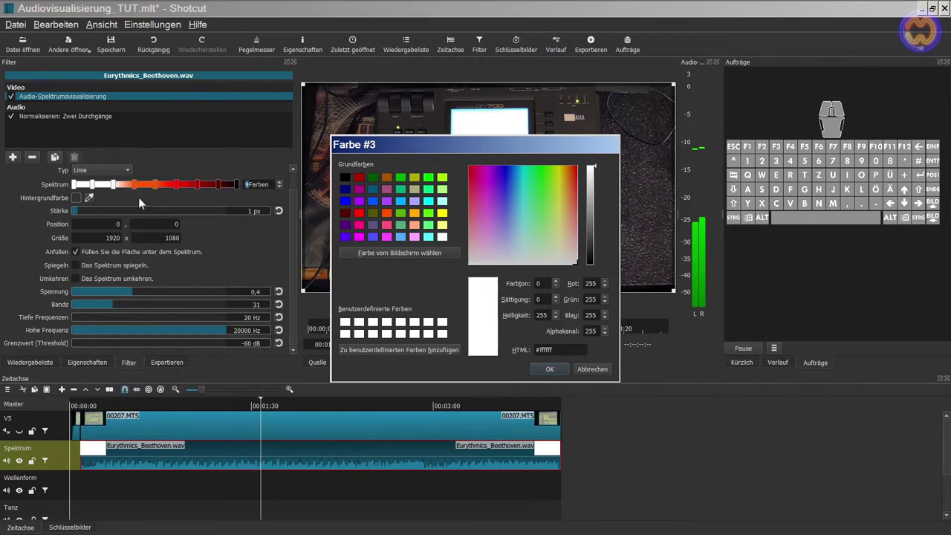
{"action": "left_click", "coordinate": [442, 214]}
{"action": "left_click", "coordinate": [551, 370]}
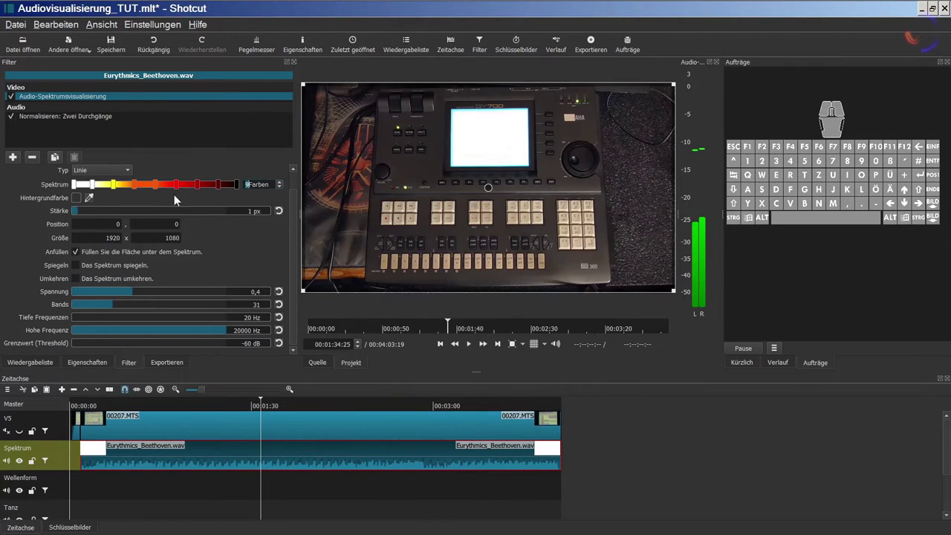
{"action": "left_click", "coordinate": [92, 185]}
{"action": "left_click", "coordinate": [442, 225]}
{"action": "left_click", "coordinate": [549, 368]}
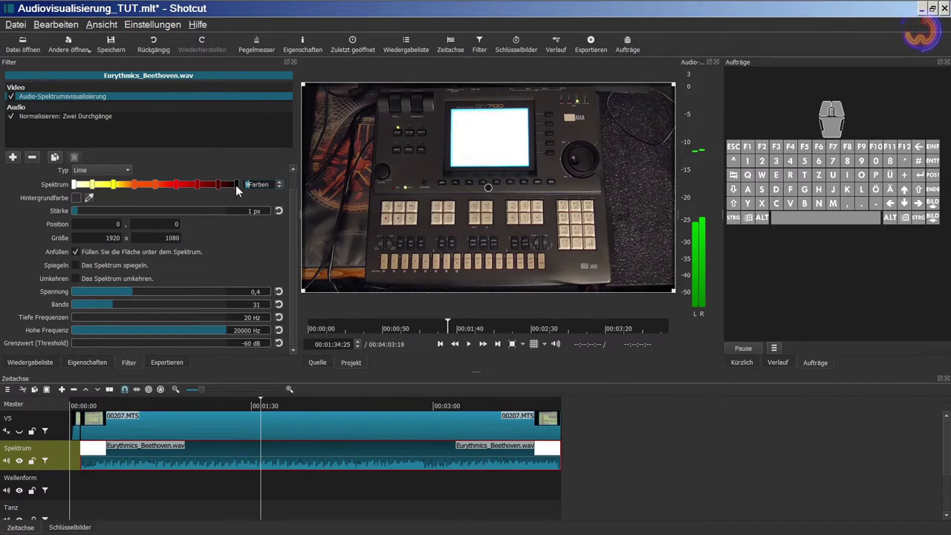
Preview the recolored spectrum, mute the player and resume playback from about the one-minute mark.
{"action": "left_click", "coordinate": [469, 346]}
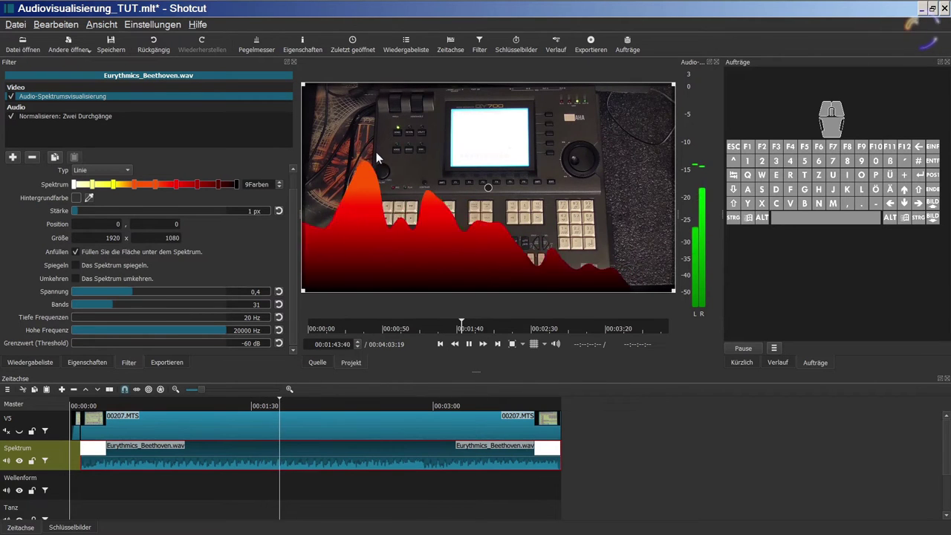
{"action": "left_click", "coordinate": [469, 344]}
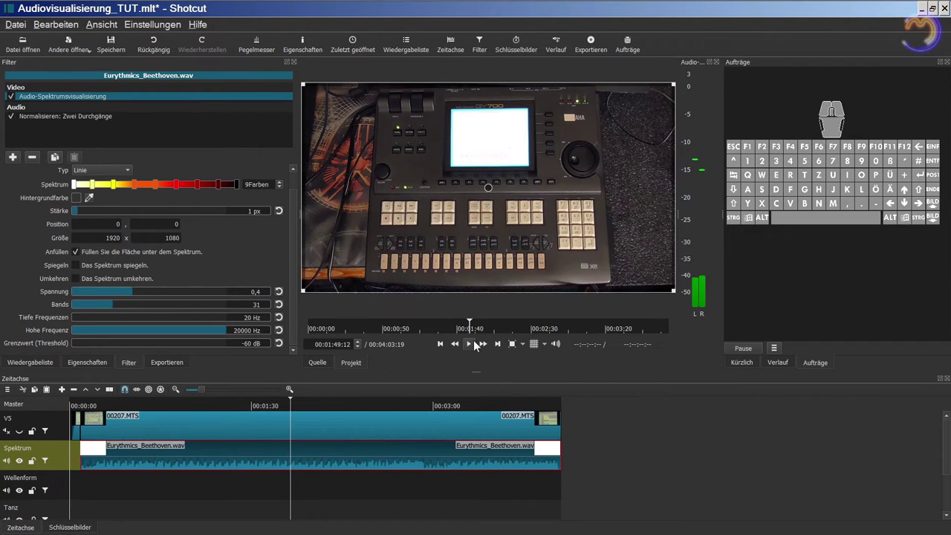
{"action": "left_click", "coordinate": [554, 344]}
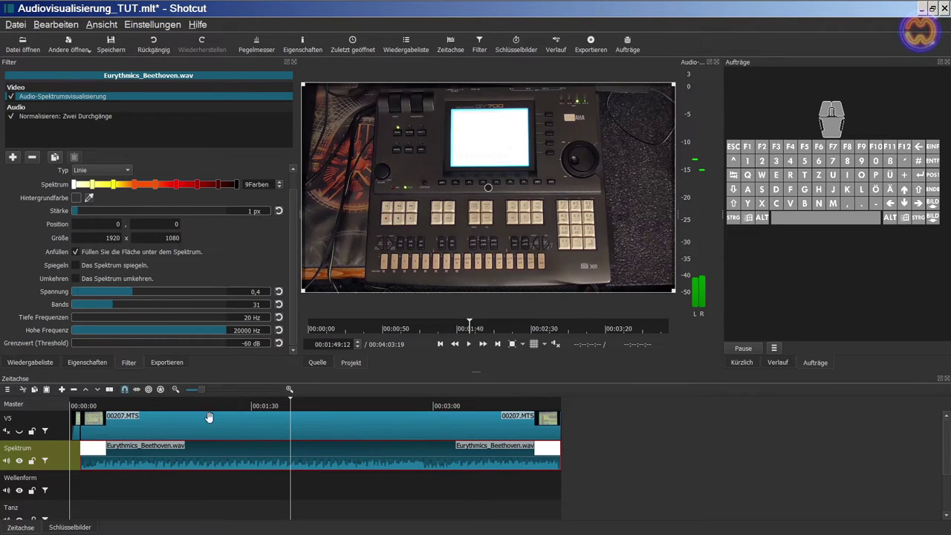
{"action": "left_click", "coordinate": [468, 348]}
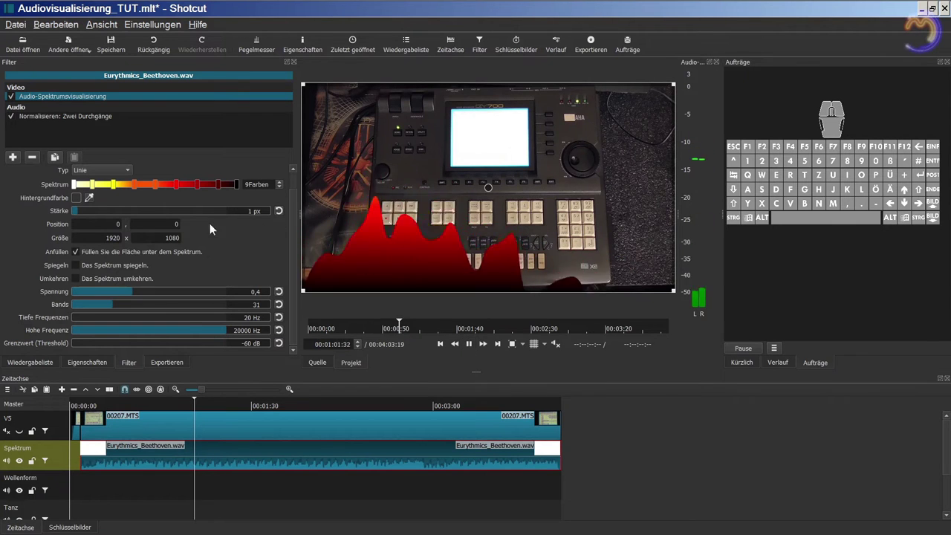
Turn off Anfüllen so only the line is drawn, and set its thickness (Stärke) to 15 px.
{"action": "left_click_drag", "start_coordinate": [77, 213], "coordinate": [174, 211]}
{"action": "left_click", "coordinate": [76, 252]}
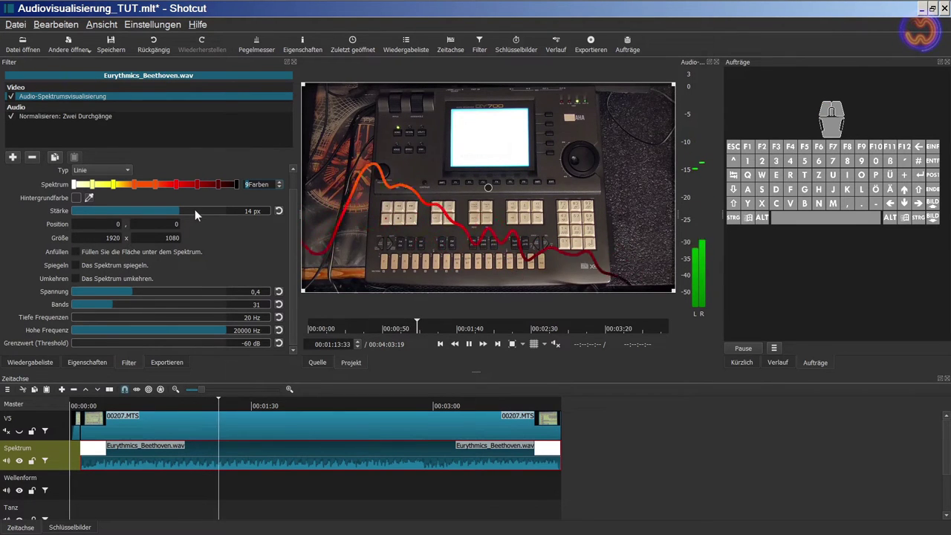
{"action": "mouse_move", "coordinate": [180, 211]}
{"action": "left_mouse_down"}
{"action": "mouse_move", "coordinate": [234, 211]}
{"action": "mouse_move", "coordinate": [187, 215]}
{"action": "left_mouse_up"}
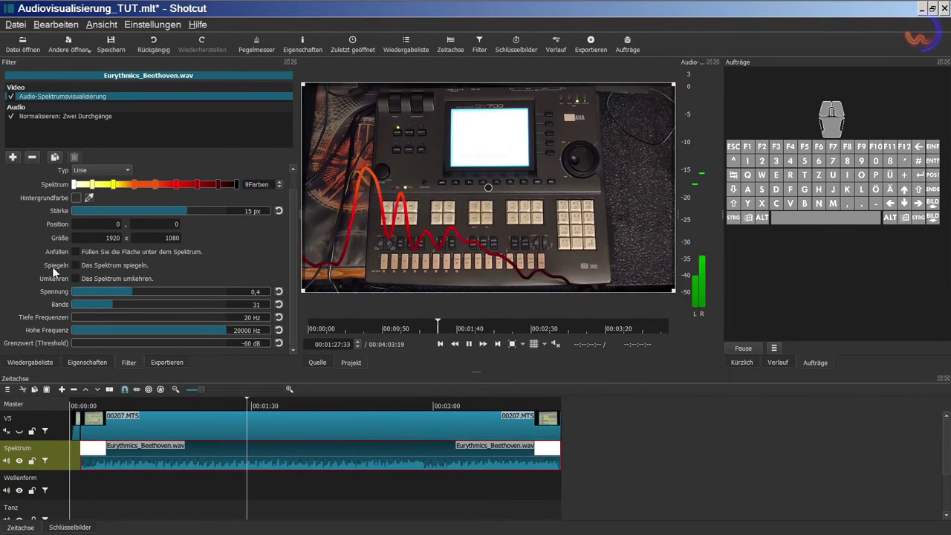
Mirror the spectrum with Spiegeln, enable Anfüllen to fill it and reverse it with Umkehren during playback.
{"action": "left_click", "coordinate": [76, 265]}
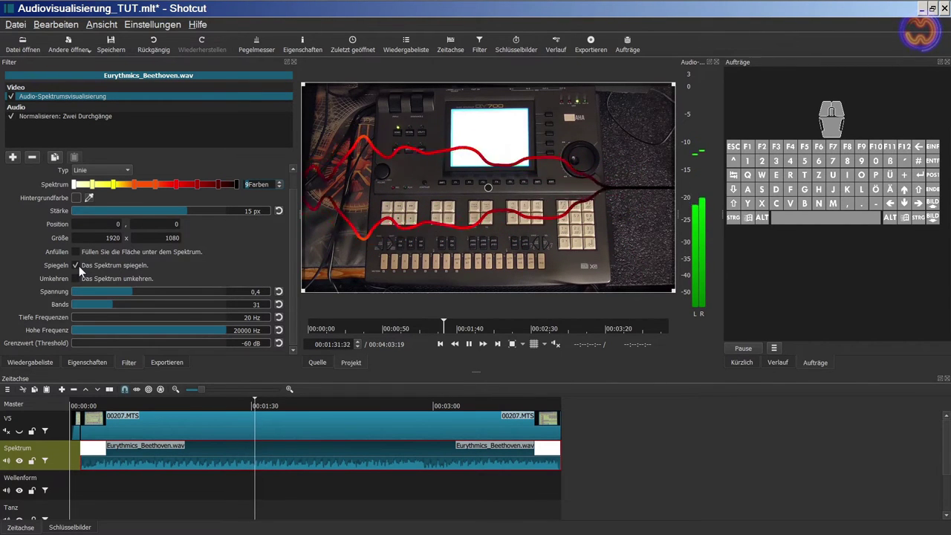
{"action": "left_click", "coordinate": [75, 253]}
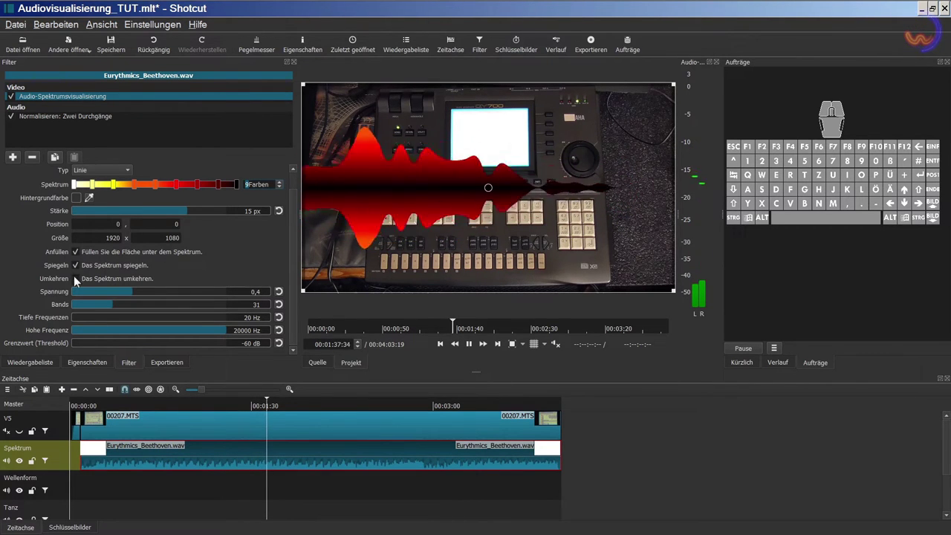
{"action": "left_click", "coordinate": [75, 278]}
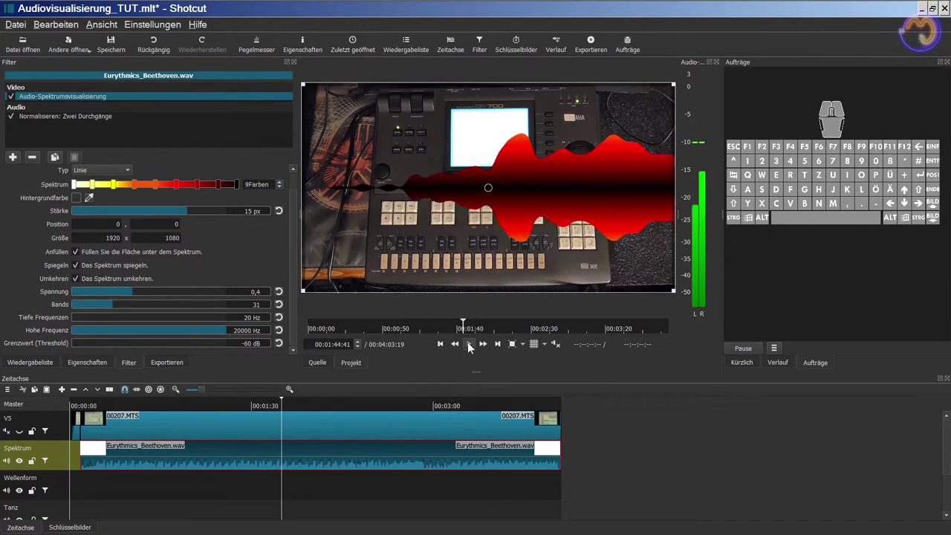
{"action": "left_click", "coordinate": [470, 344]}
{"action": "left_click", "coordinate": [470, 345]}
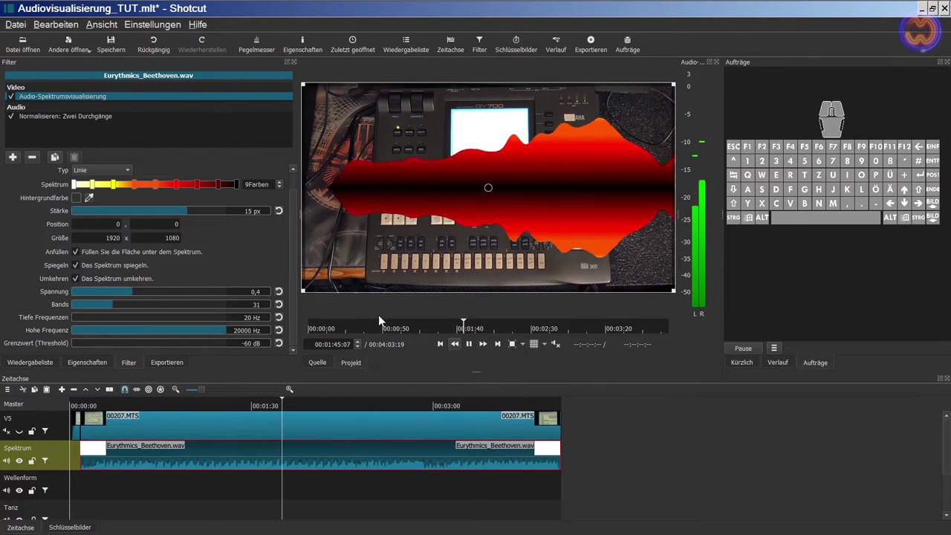
Set the spectrum's Stärke to 1 px and its number of Bands to 100.
{"action": "left_click_drag", "start_coordinate": [187, 211], "coordinate": [82, 214]}
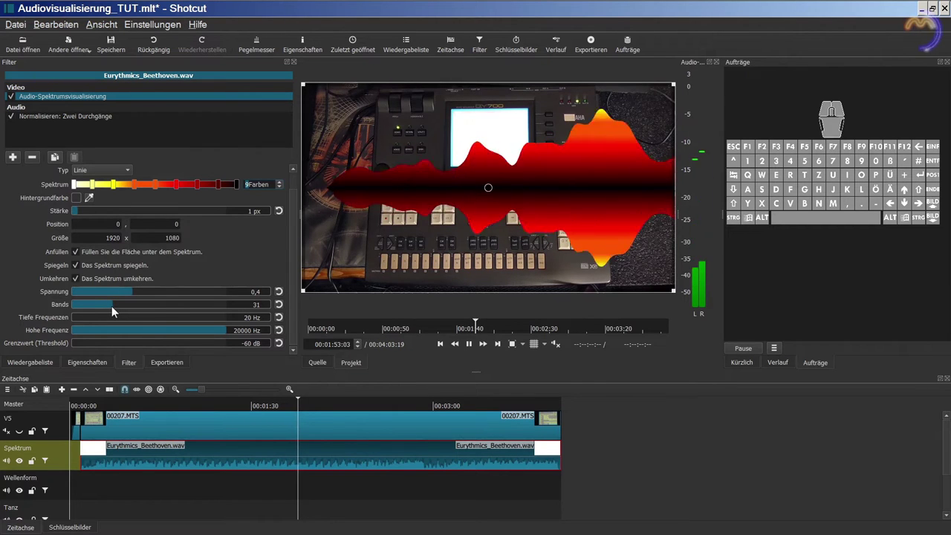
{"action": "left_click_drag", "start_coordinate": [111, 305], "coordinate": [230, 307]}
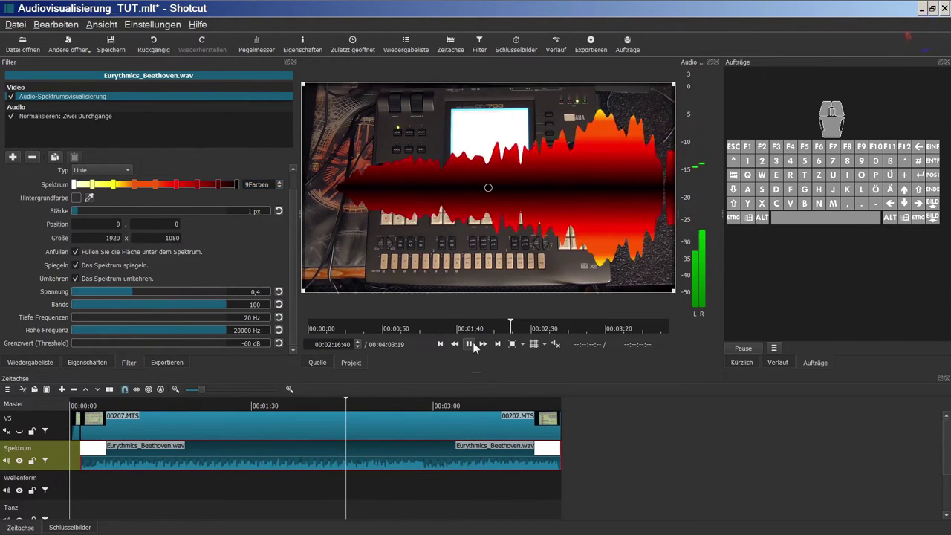
Turn off Umkehren and Spiegeln, and set the spectrum's Spannung to 1,0.
{"action": "left_click", "coordinate": [75, 277]}
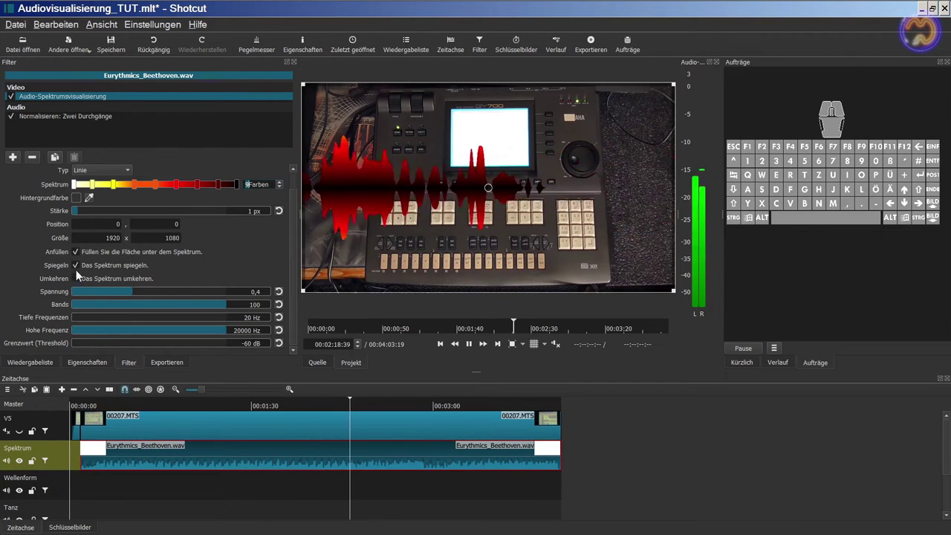
{"action": "left_click", "coordinate": [75, 265]}
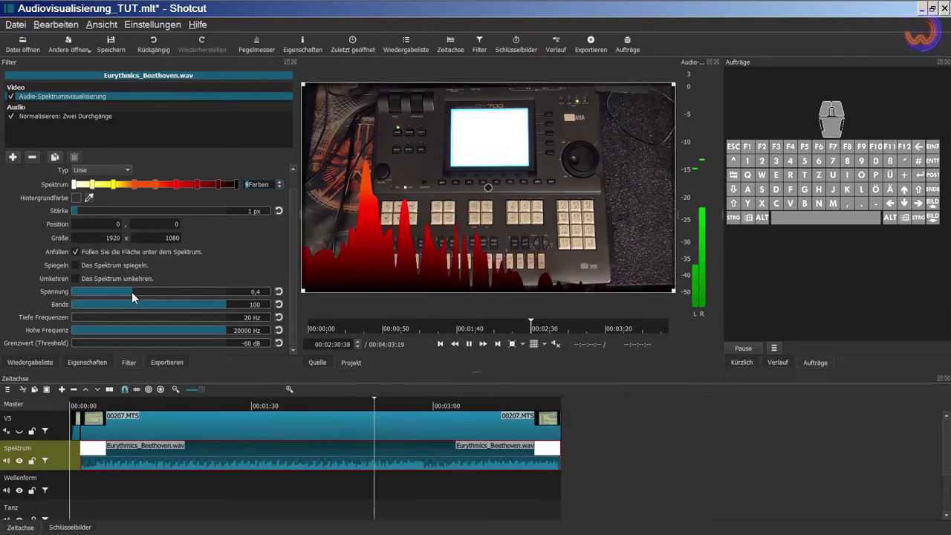
{"action": "left_click_drag", "start_coordinate": [136, 292], "coordinate": [243, 295]}
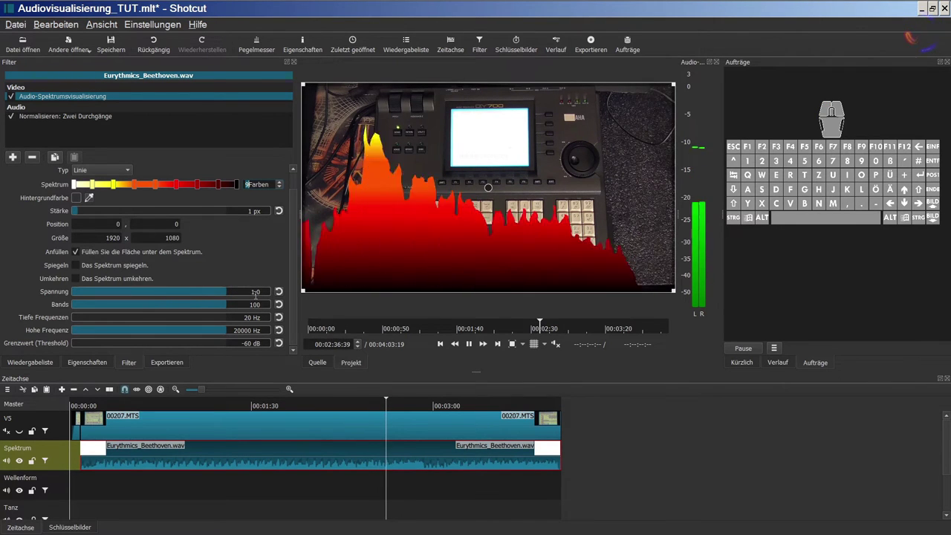
Resume playback of the spectrum and reduce its Spannung to 0,4.
{"action": "left_click", "coordinate": [469, 344]}
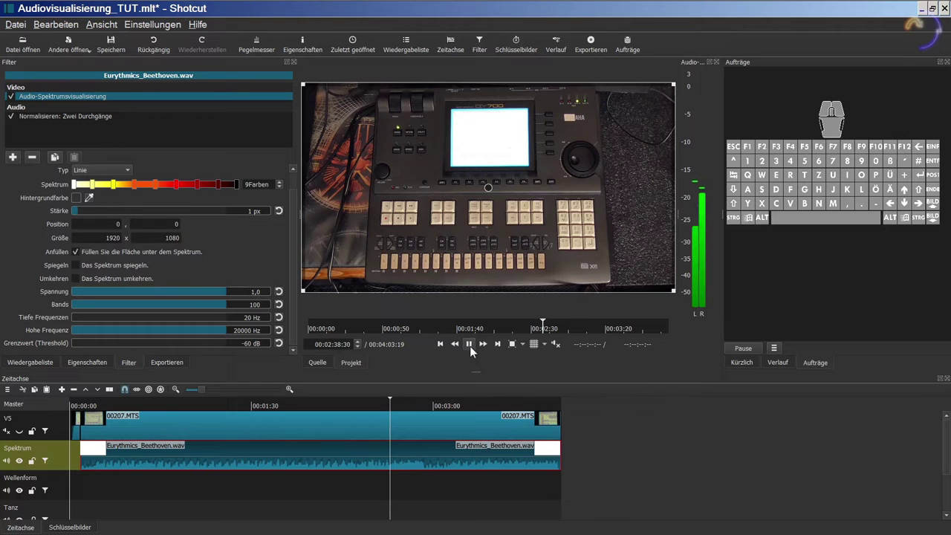
{"action": "left_click", "coordinate": [469, 344]}
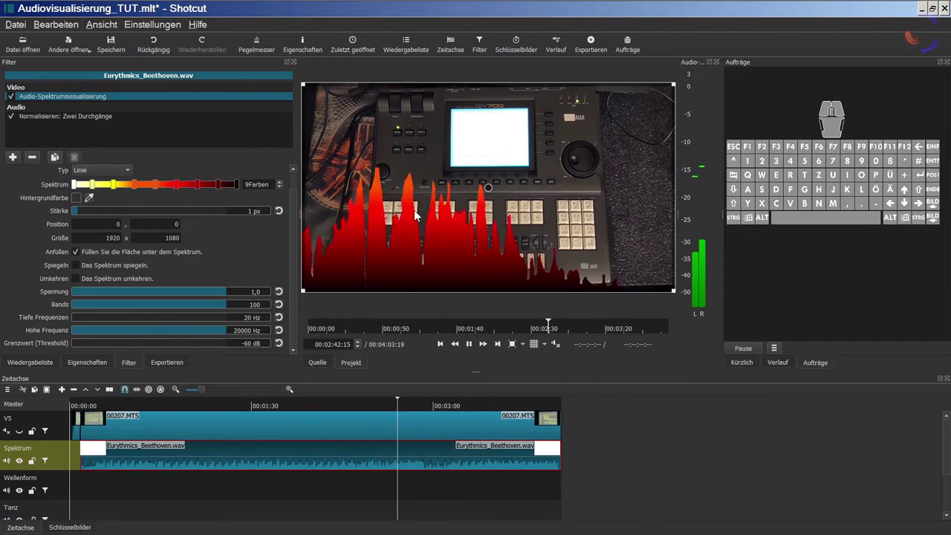
{"action": "left_click_drag", "start_coordinate": [226, 292], "coordinate": [135, 296]}
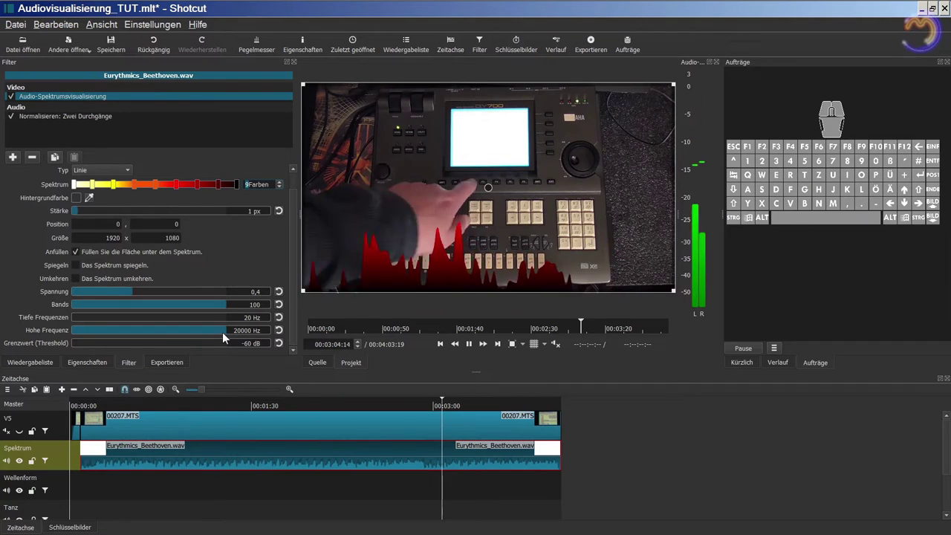
Try a Hohe Frequenz of 1020 Hz and Tiefe Frequenzen of 6567 Hz, restoring them to 20000 Hz and 20 Hz.
{"action": "left_click_drag", "start_coordinate": [224, 331], "coordinate": [60, 329]}
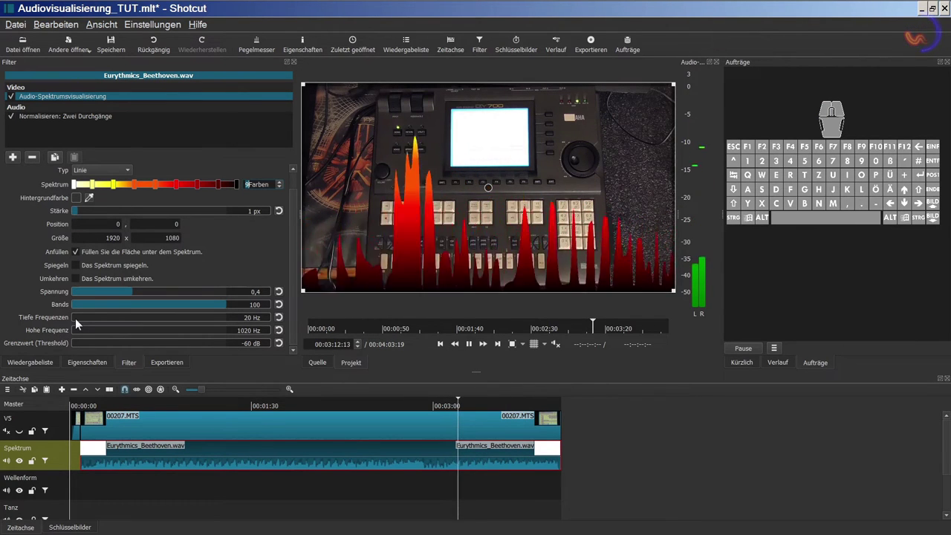
{"action": "left_click_drag", "start_coordinate": [75, 328], "coordinate": [245, 328]}
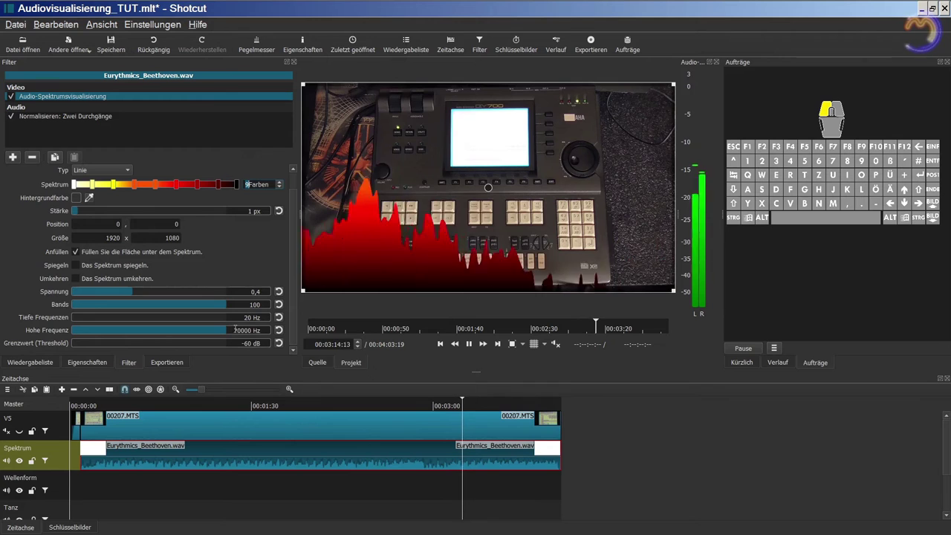
{"action": "left_click_drag", "start_coordinate": [71, 316], "coordinate": [128, 320]}
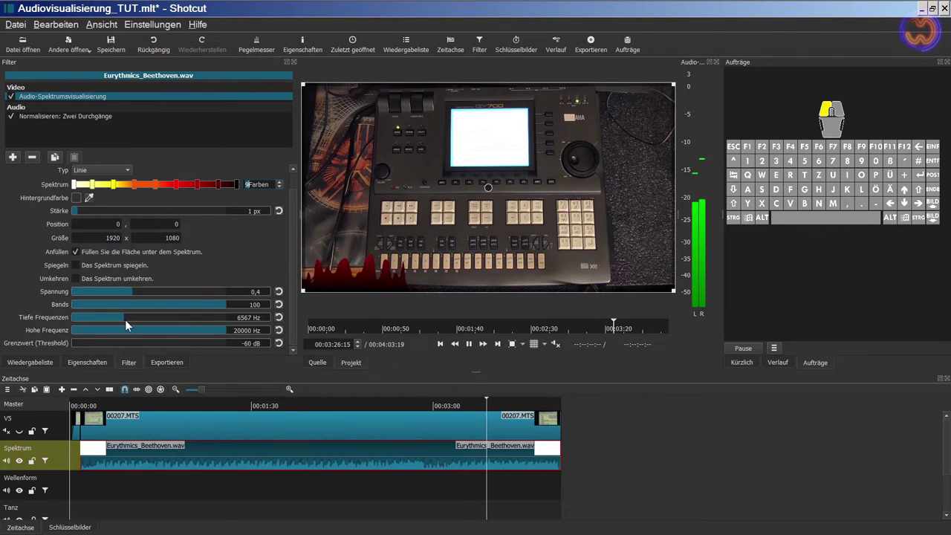
{"action": "left_click_drag", "start_coordinate": [123, 320], "coordinate": [73, 315]}
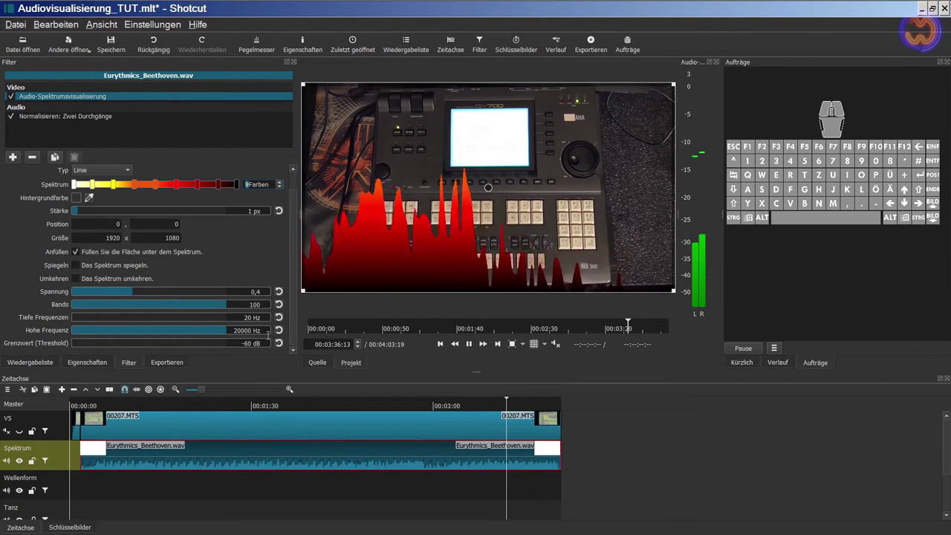
Replay the spectrum from about 50 seconds and try out the Grenzwert (Threshold), leaving it at -60 dB.
{"action": "left_click", "coordinate": [469, 345]}
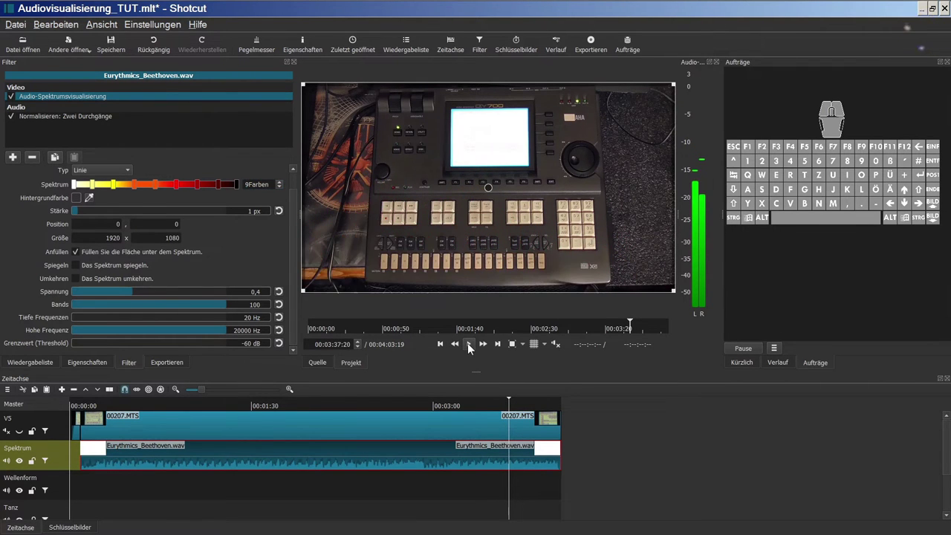
{"action": "left_click", "coordinate": [171, 404]}
{"action": "left_click", "coordinate": [467, 346]}
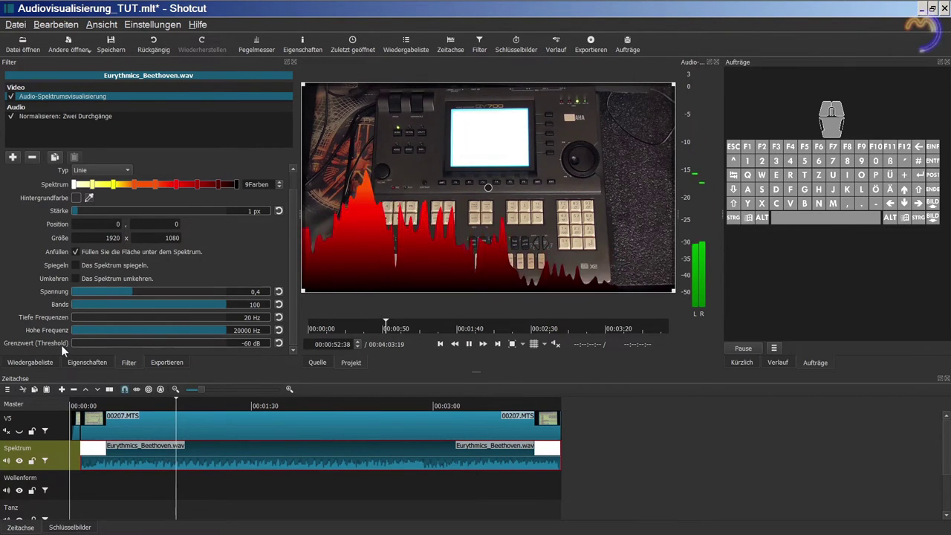
{"action": "mouse_move", "coordinate": [78, 343]}
{"action": "left_mouse_down"}
{"action": "mouse_move", "coordinate": [175, 344]}
{"action": "mouse_move", "coordinate": [65, 344]}
{"action": "left_mouse_up"}
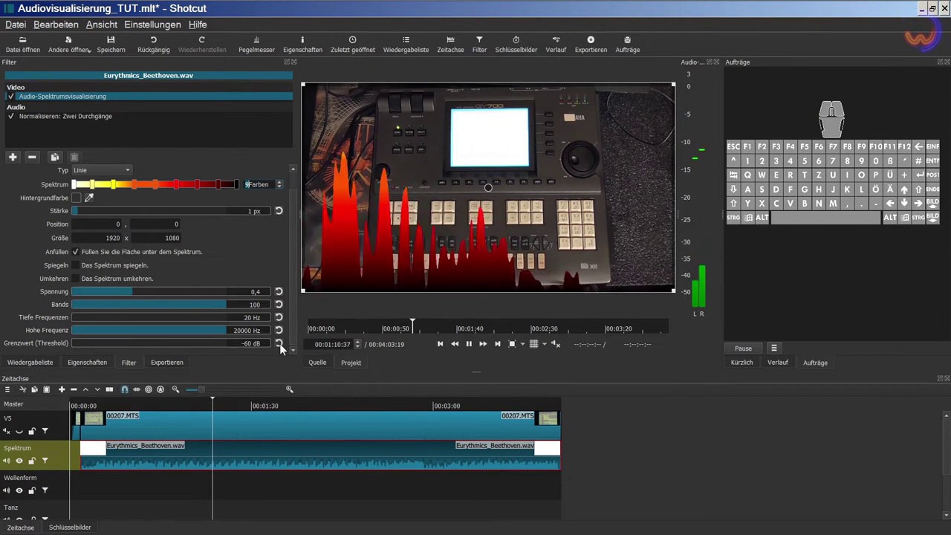
{"action": "left_click", "coordinate": [468, 344]}
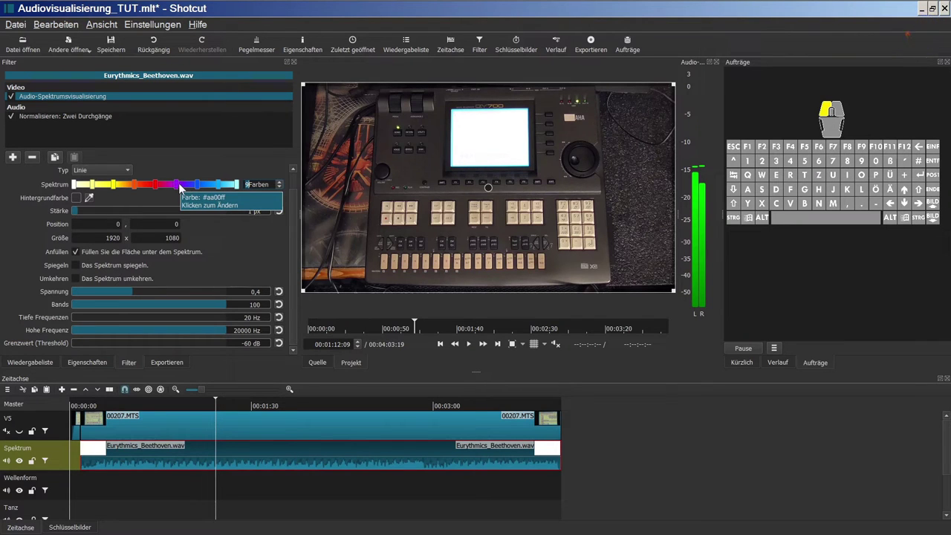
Examine colors #6, #5, #4 and #3 of the spectrum gradient without changing them.
{"action": "left_click", "coordinate": [178, 185]}
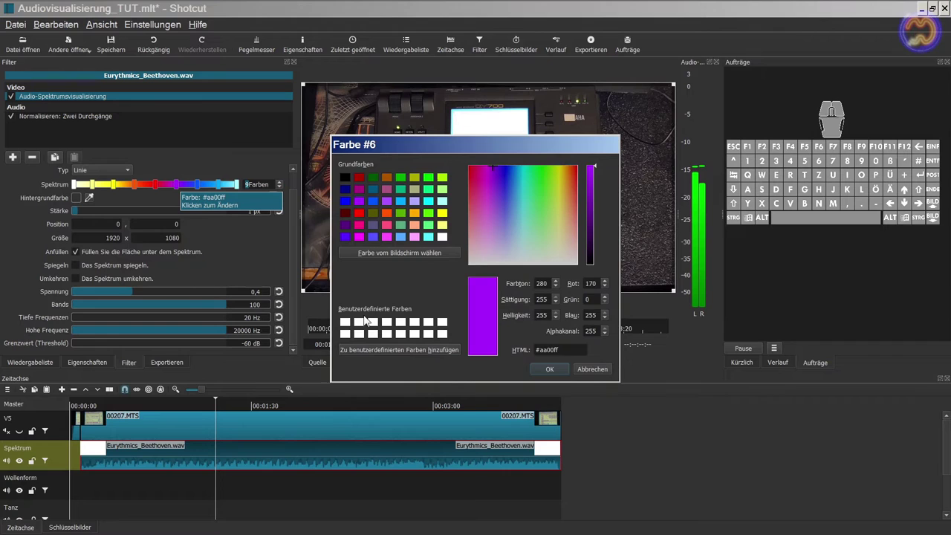
{"action": "left_click", "coordinate": [593, 369]}
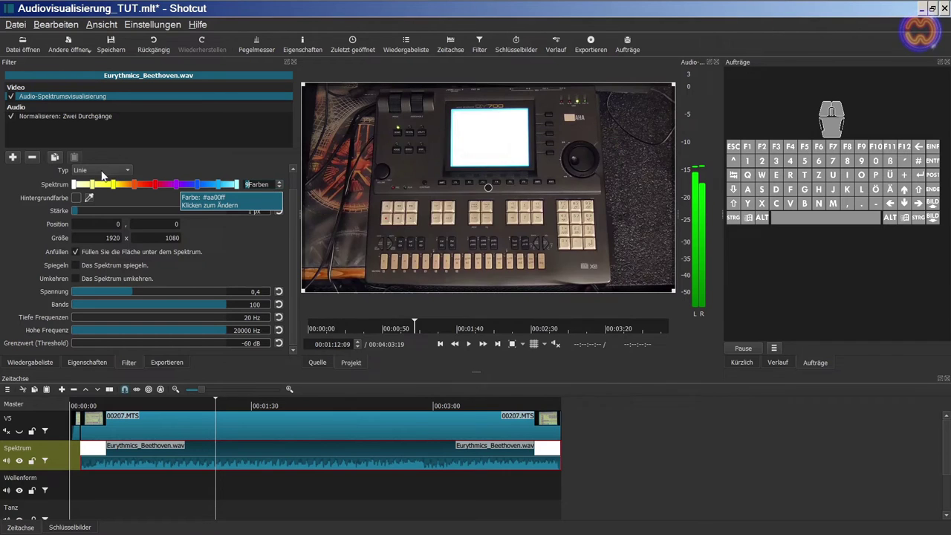
{"action": "left_click", "coordinate": [156, 185]}
{"action": "left_click", "coordinate": [596, 365]}
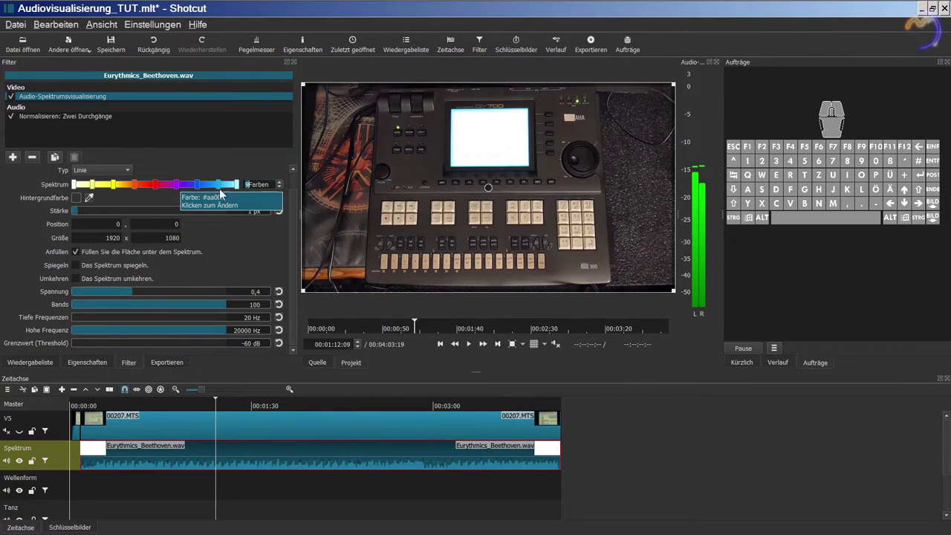
{"action": "left_click", "coordinate": [133, 185]}
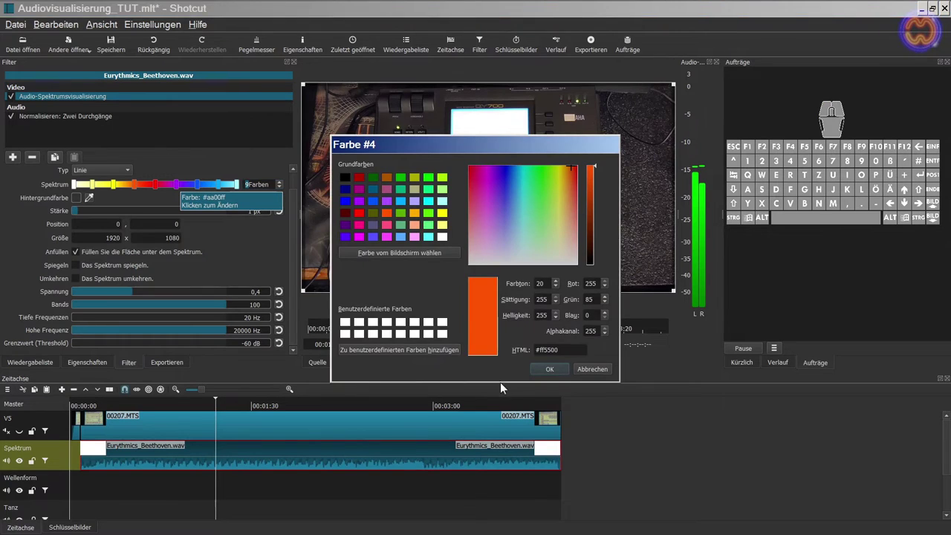
{"action": "left_click", "coordinate": [593, 369]}
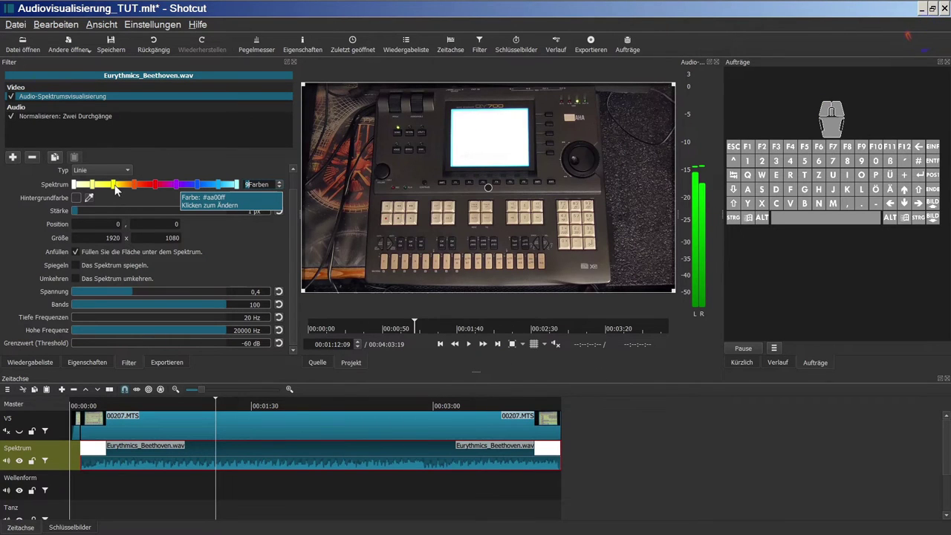
{"action": "left_click", "coordinate": [113, 184]}
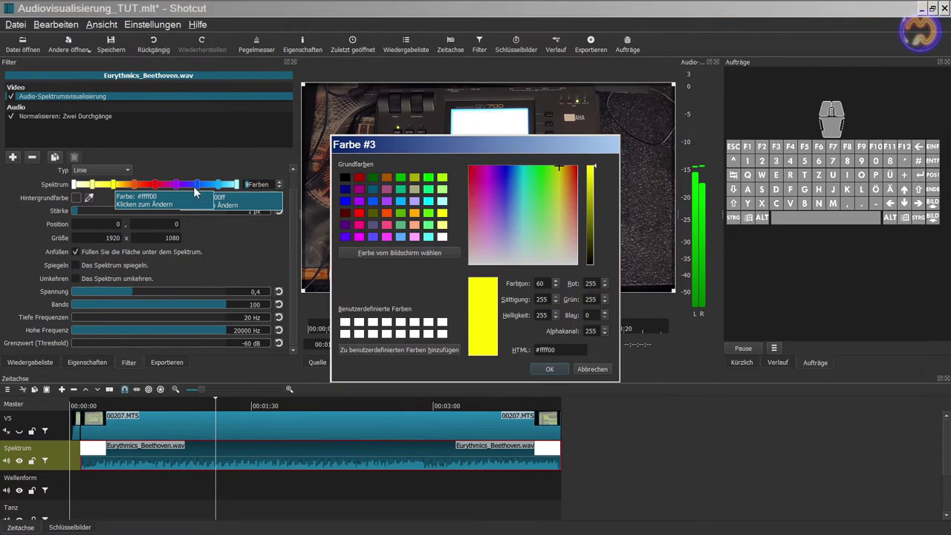
{"action": "left_click", "coordinate": [553, 370]}
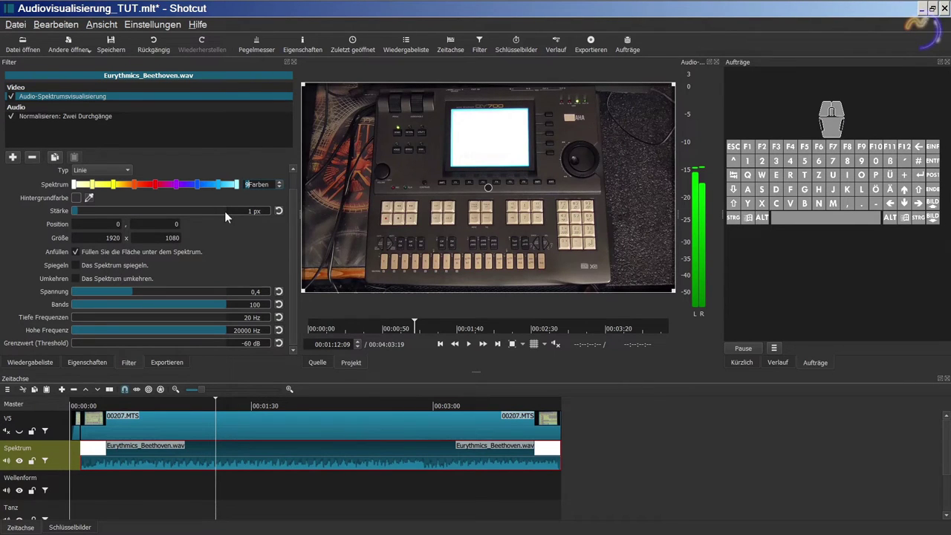
Preview the recolored spectrum, shrink its frame to about 1387 x 803 and place it at about position 251, 160.
{"action": "left_click", "coordinate": [469, 344]}
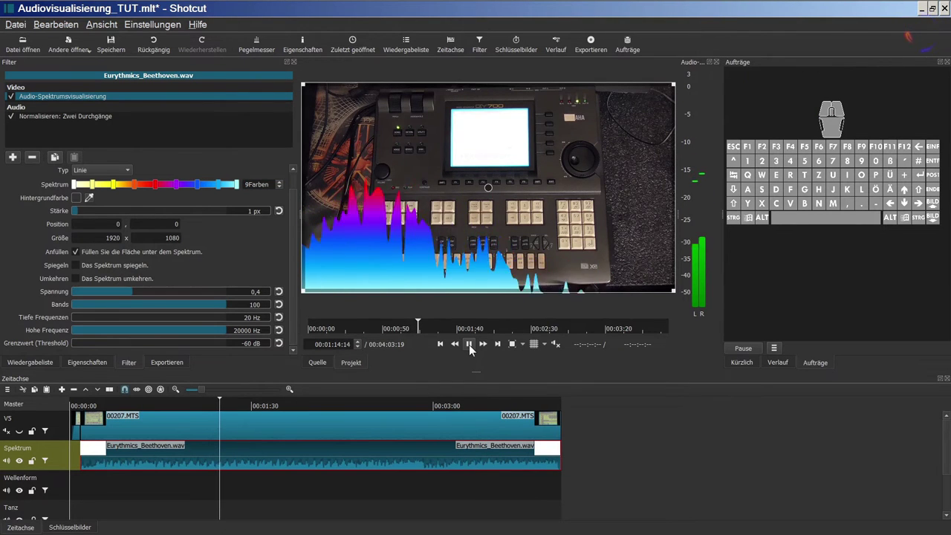
{"action": "left_click", "coordinate": [469, 344]}
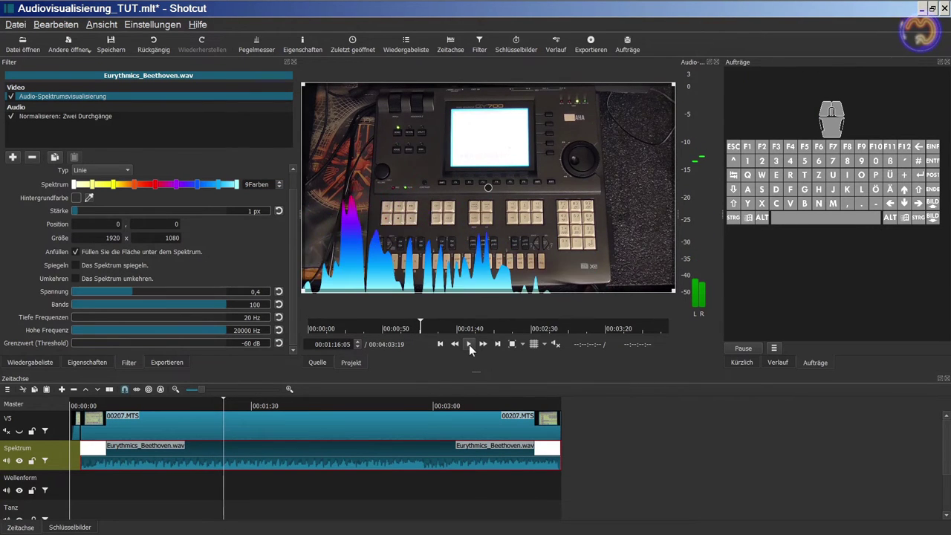
{"action": "left_click_drag", "start_coordinate": [674, 291], "coordinate": [570, 237]}
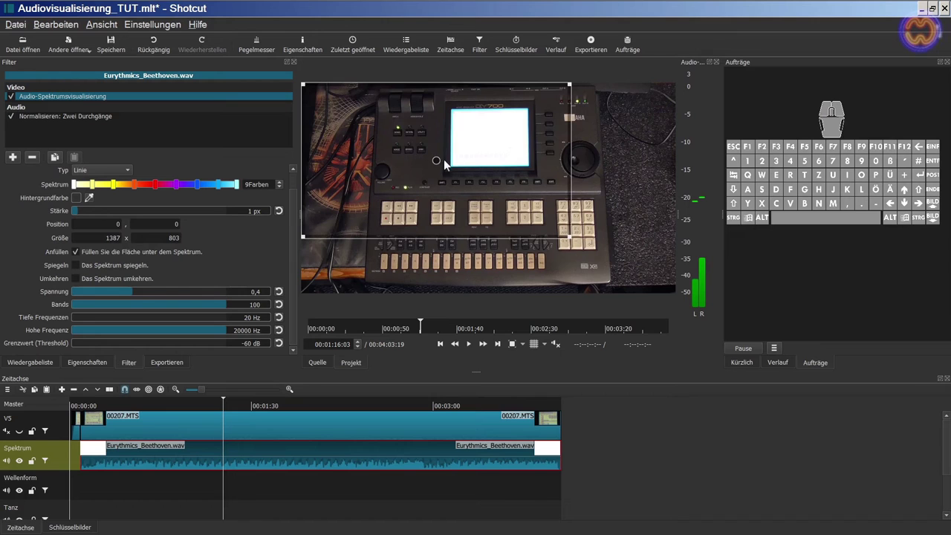
{"action": "left_click_drag", "start_coordinate": [436, 160], "coordinate": [490, 194]}
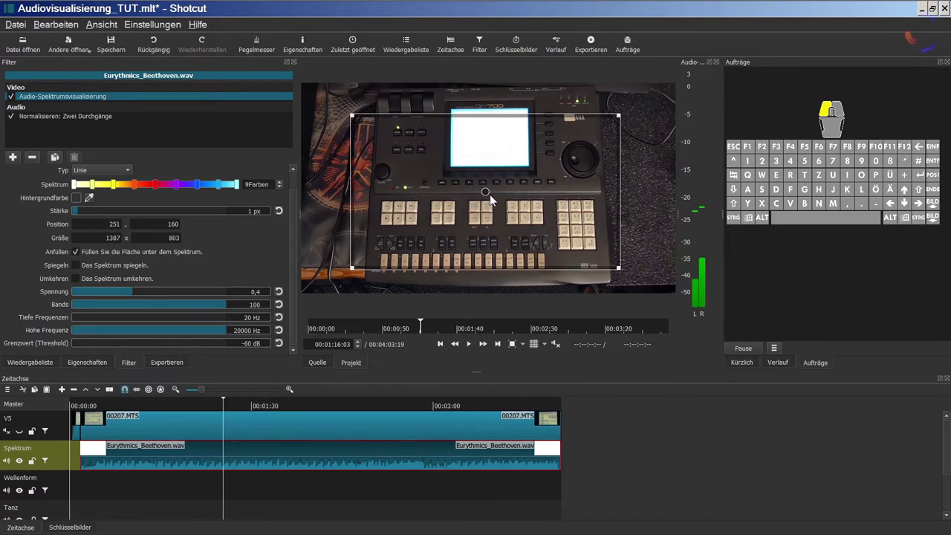
Add the favorite filter Drehen und skalieren to the Eurythmics_Beethoven.wav clip.
{"action": "left_click", "coordinate": [11, 159]}
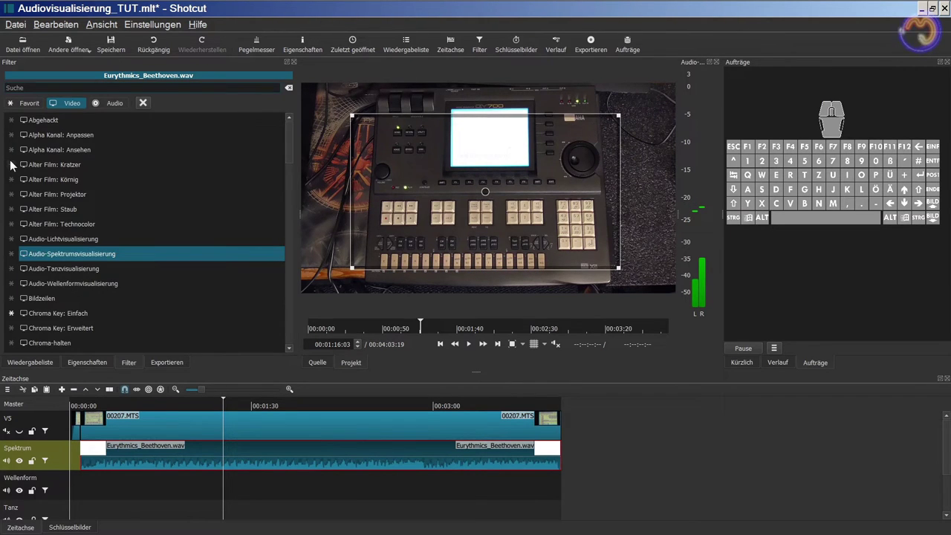
{"action": "left_click", "coordinate": [48, 106]}
{"action": "left_click", "coordinate": [33, 103]}
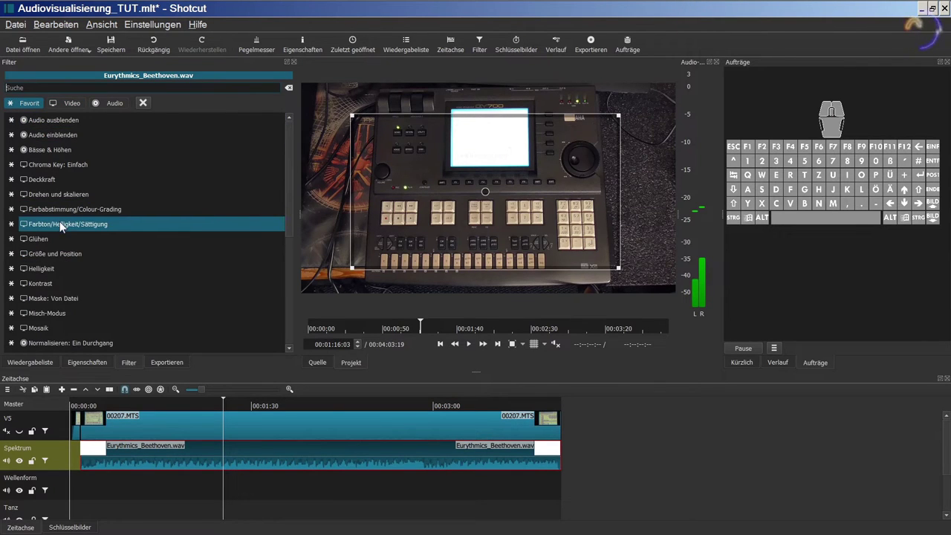
{"action": "left_click", "coordinate": [63, 198]}
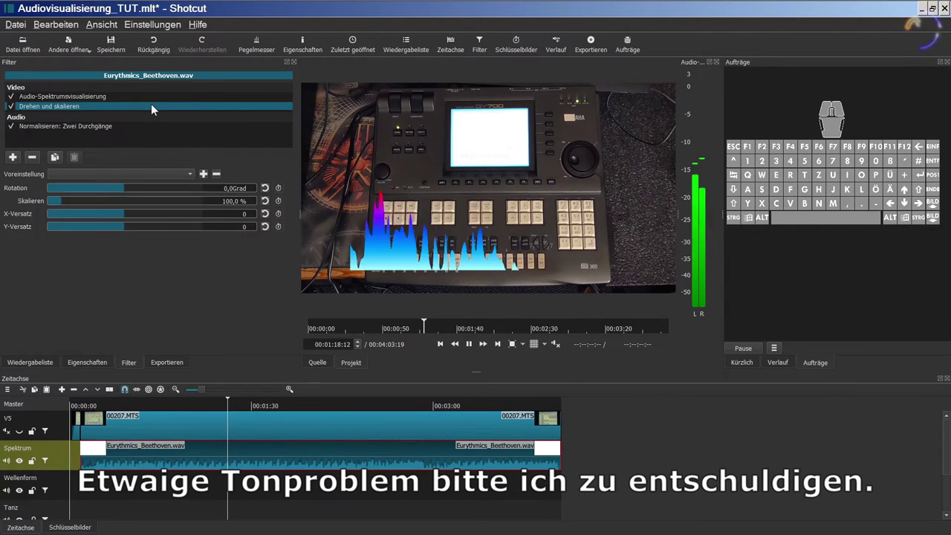
Increase the Rotation of Drehen und skalieren in stages to 305,5 Grad during playback.
{"action": "left_click", "coordinate": [135, 187]}
{"action": "left_click", "coordinate": [145, 188]}
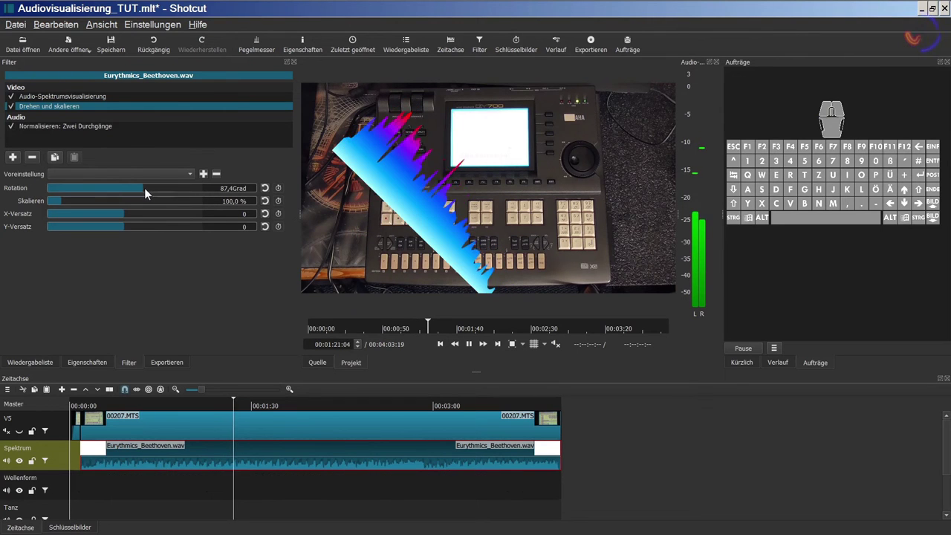
{"action": "left_click", "coordinate": [170, 189]}
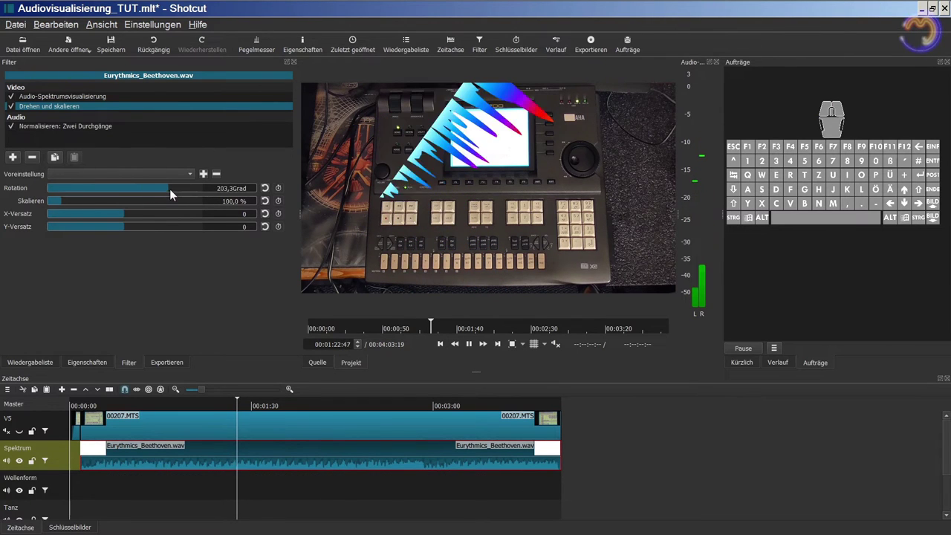
{"action": "left_click", "coordinate": [181, 189]}
{"action": "left_click", "coordinate": [189, 189]}
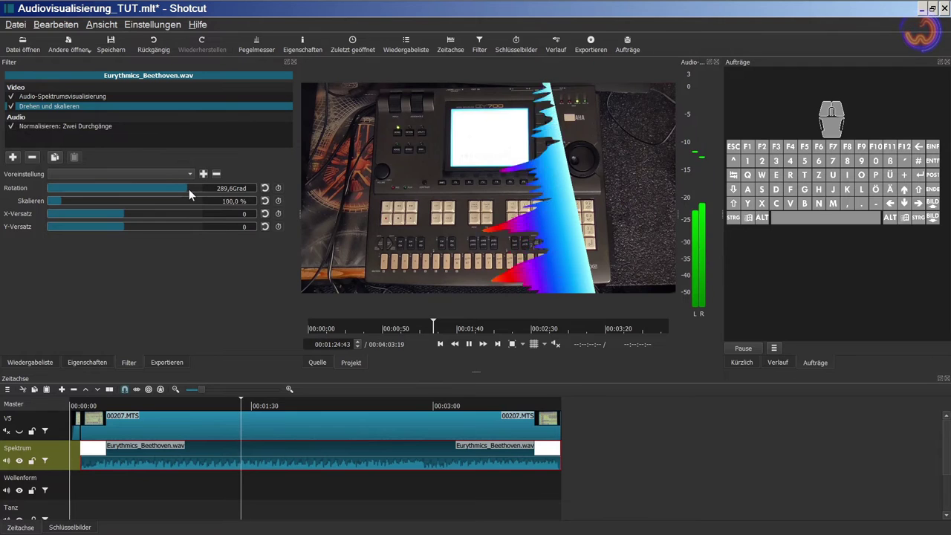
{"action": "left_click", "coordinate": [191, 189]}
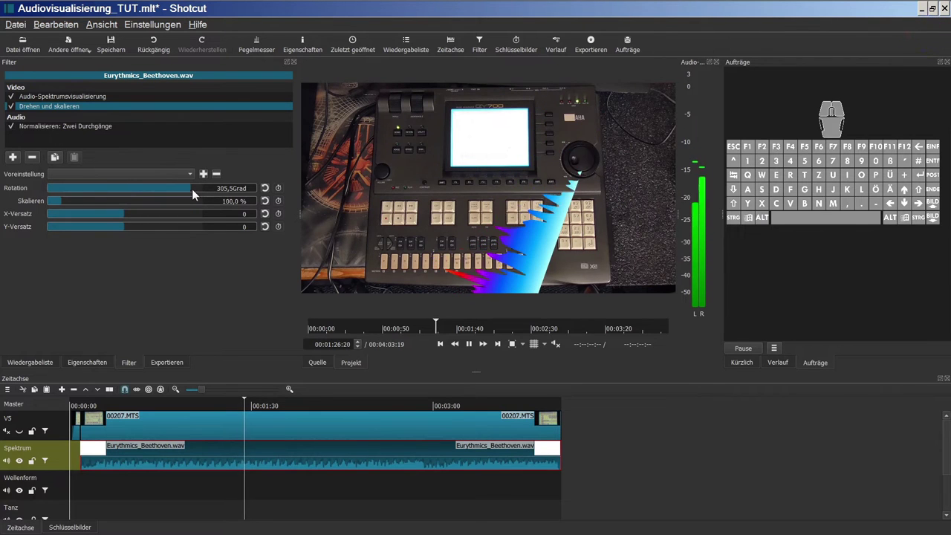
Check the spectrum filter's unrotated frame, and set the Rotation of Drehen und skalieren to -110,2 Grad.
{"action": "left_click", "coordinate": [90, 96]}
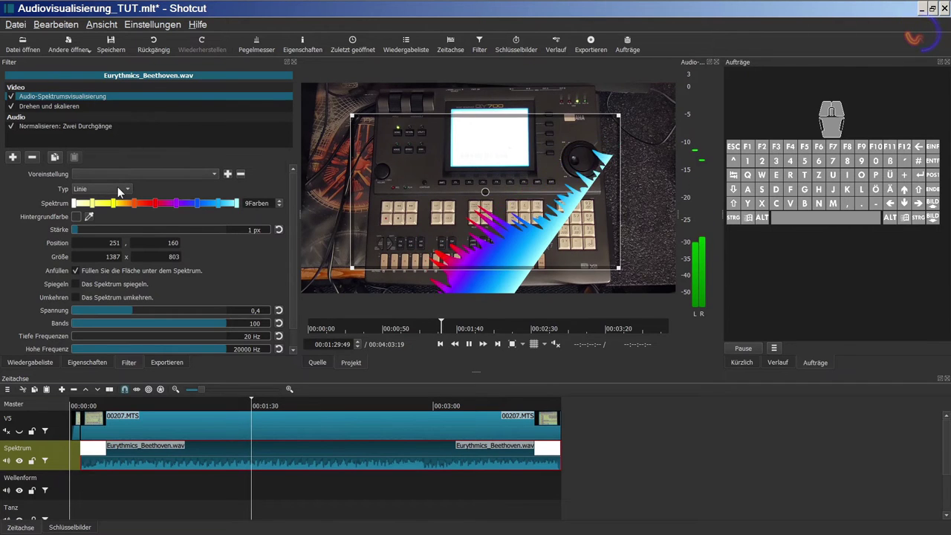
{"action": "left_click", "coordinate": [77, 106]}
{"action": "left_click_drag", "start_coordinate": [121, 189], "coordinate": [101, 188]}
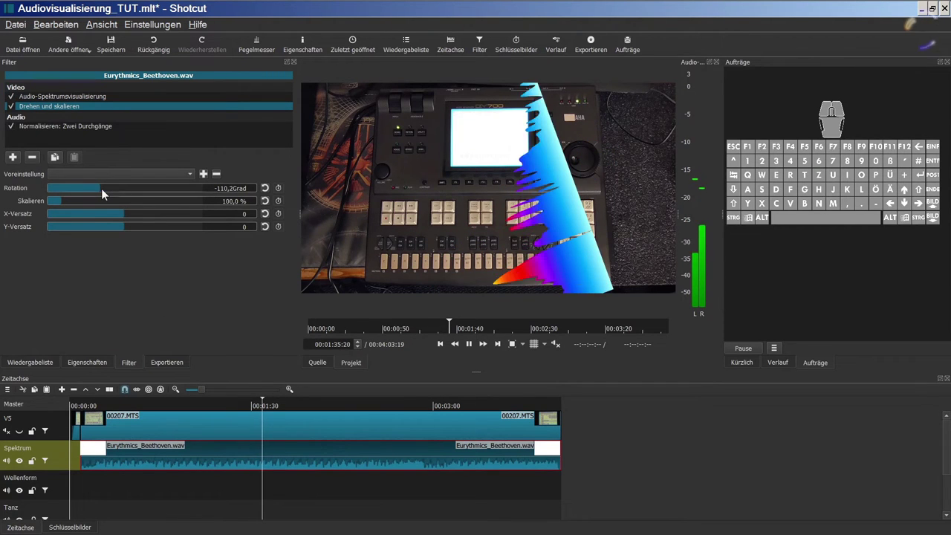
Move the spectrum's frame to about position 236, 175 and disable the Drehen und skalieren filter.
{"action": "left_click", "coordinate": [83, 96]}
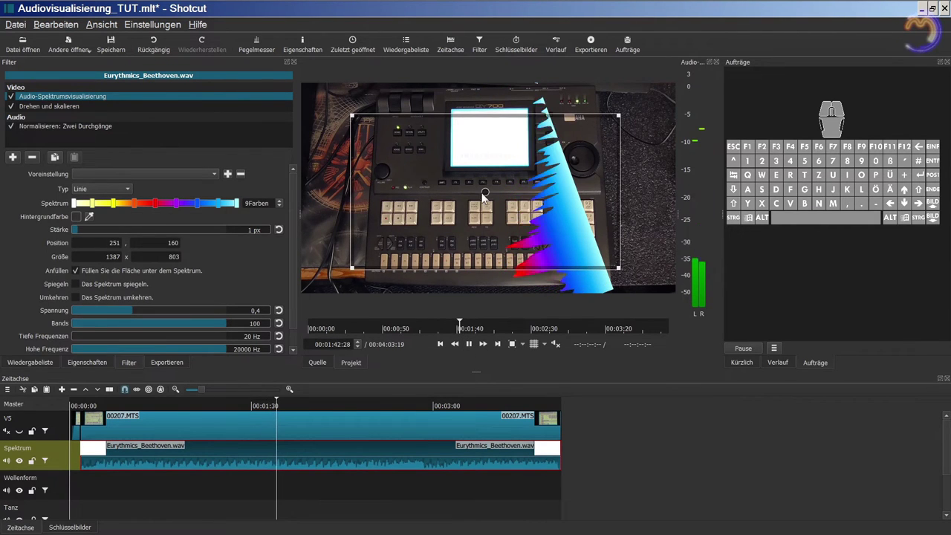
{"action": "mouse_move", "coordinate": [485, 191]}
{"action": "left_mouse_down"}
{"action": "mouse_move", "coordinate": [543, 191]}
{"action": "mouse_move", "coordinate": [426, 157]}
{"action": "mouse_move", "coordinate": [427, 223]}
{"action": "mouse_move", "coordinate": [427, 175]}
{"action": "mouse_move", "coordinate": [540, 171]}
{"action": "mouse_move", "coordinate": [537, 193]}
{"action": "mouse_move", "coordinate": [390, 192]}
{"action": "mouse_move", "coordinate": [486, 223]}
{"action": "mouse_move", "coordinate": [517, 227]}
{"action": "mouse_move", "coordinate": [531, 210]}
{"action": "mouse_move", "coordinate": [473, 190]}
{"action": "left_mouse_up"}
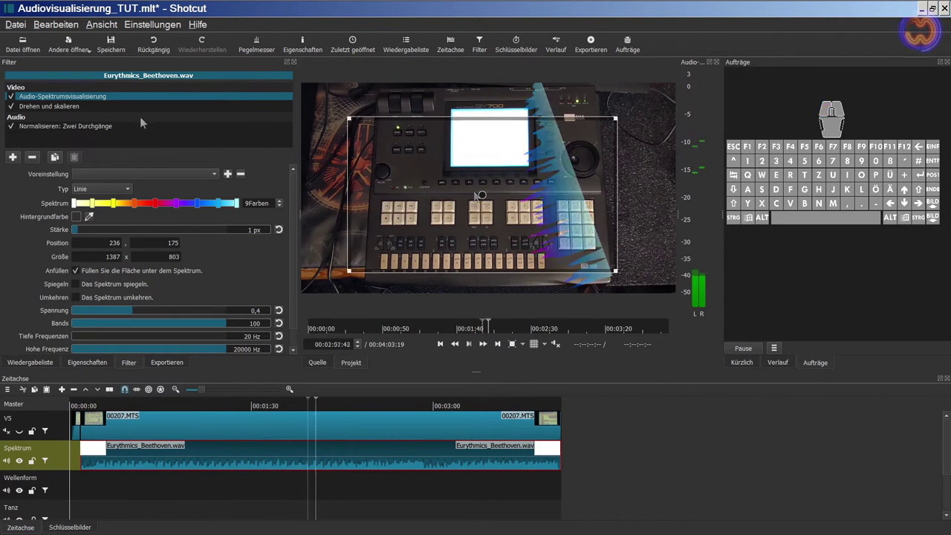
{"action": "left_click", "coordinate": [12, 109]}
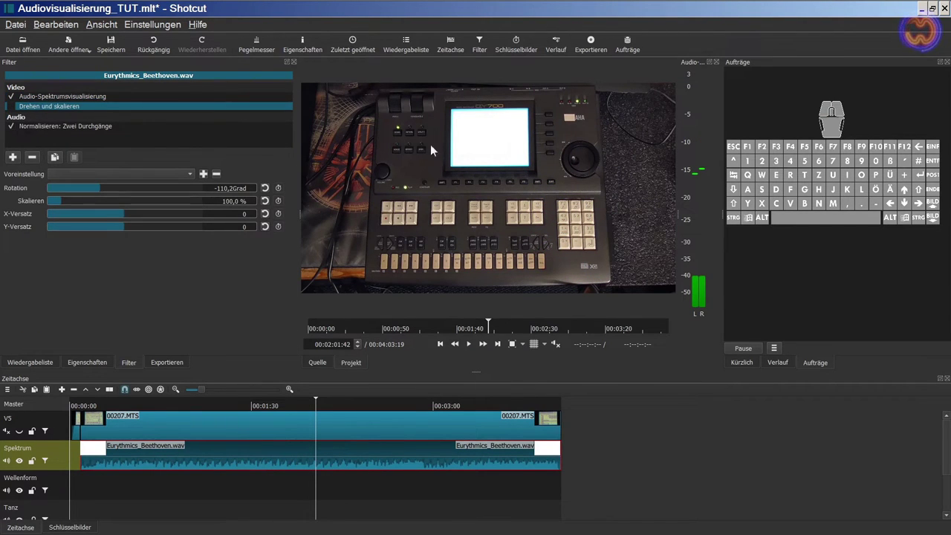
{"action": "key", "text": "Up"}
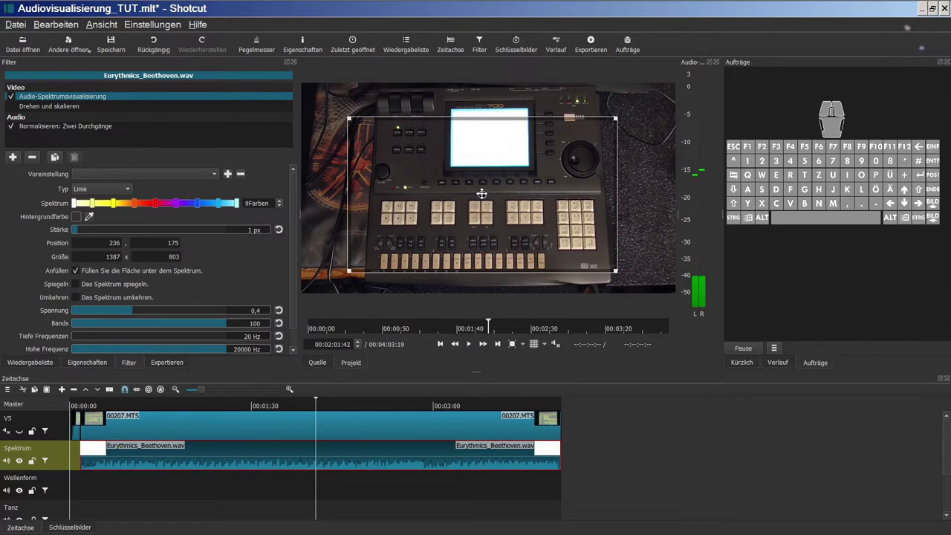
Move the spectrum's frame to position 0, 0, resize it to about 336 x 1080, and play the project.
{"action": "left_click_drag", "start_coordinate": [482, 194], "coordinate": [435, 161]}
{"action": "left_click_drag", "start_coordinate": [569, 236], "coordinate": [353, 295]}
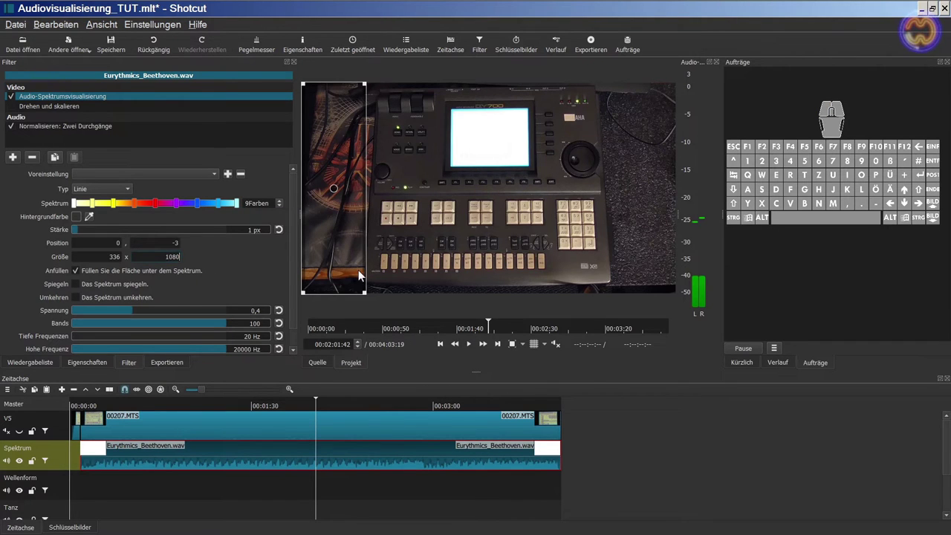
{"action": "left_click", "coordinate": [469, 344]}
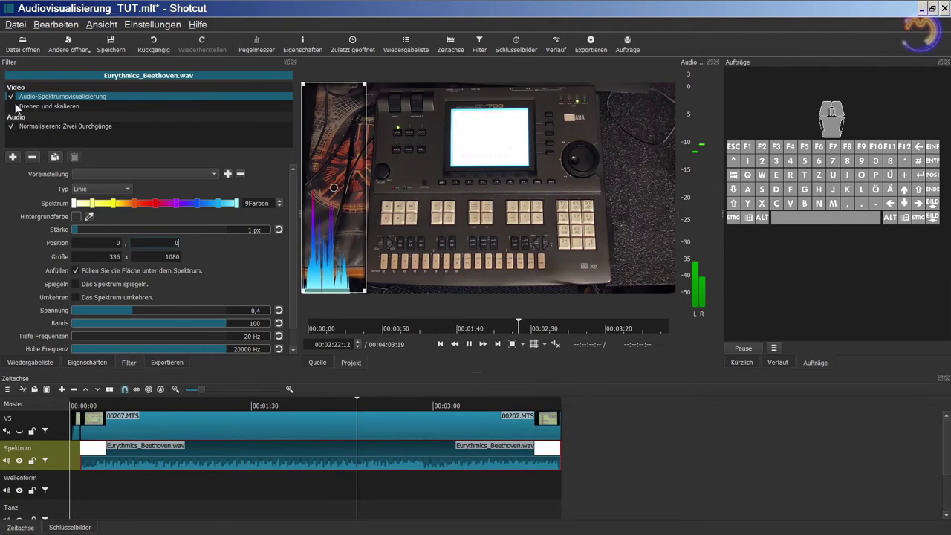
Enable the Drehen und skalieren filter and set its Rotation to -90 Grad.
{"action": "left_click", "coordinate": [15, 108]}
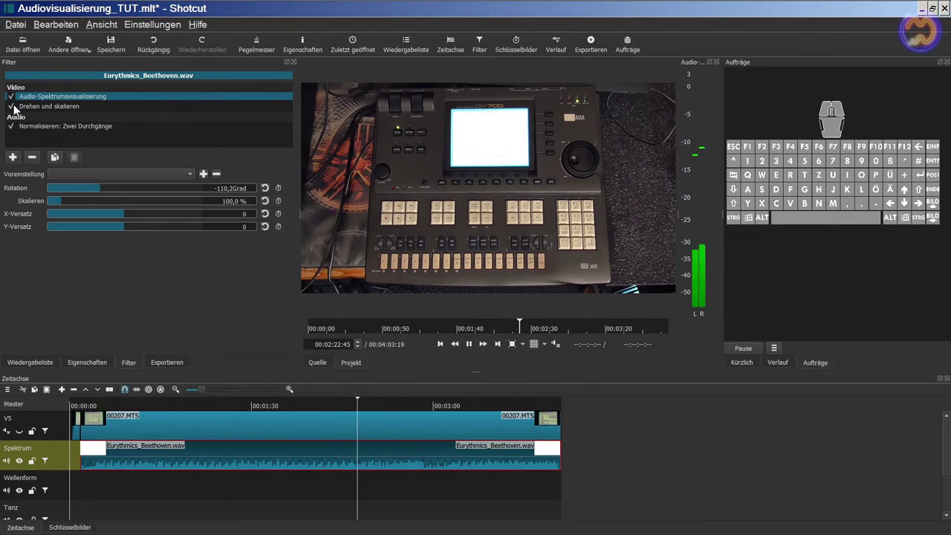
{"action": "double_click", "coordinate": [233, 189]}
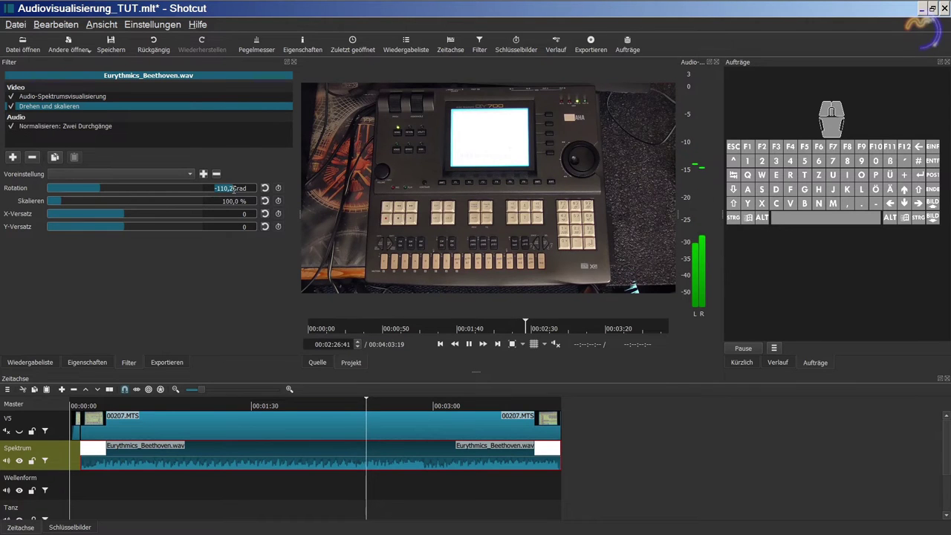
{"action": "type", "text": "-90"}
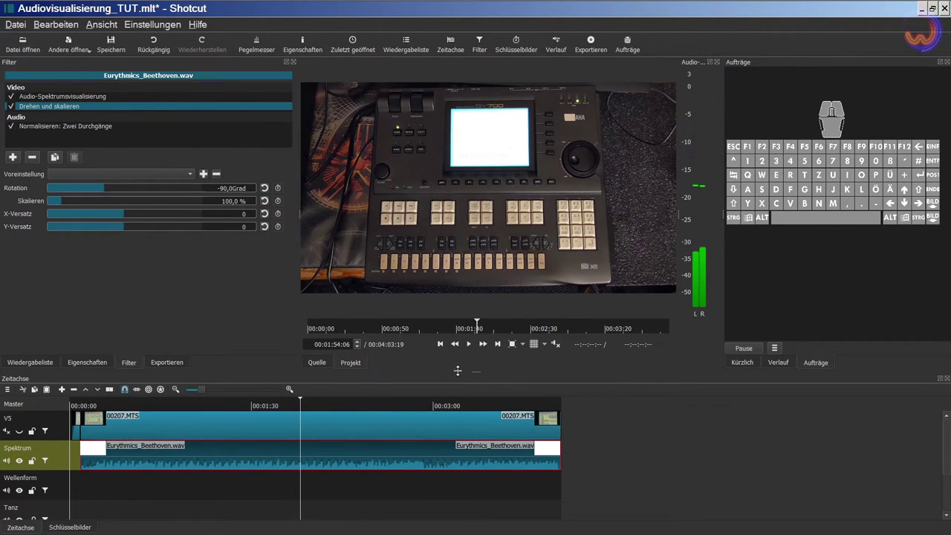
Enlarge the spectrum's frame to about 1658 x 1083 and set the Rotation of Drehen und skalieren to 90 Grad.
{"action": "left_click", "coordinate": [92, 97]}
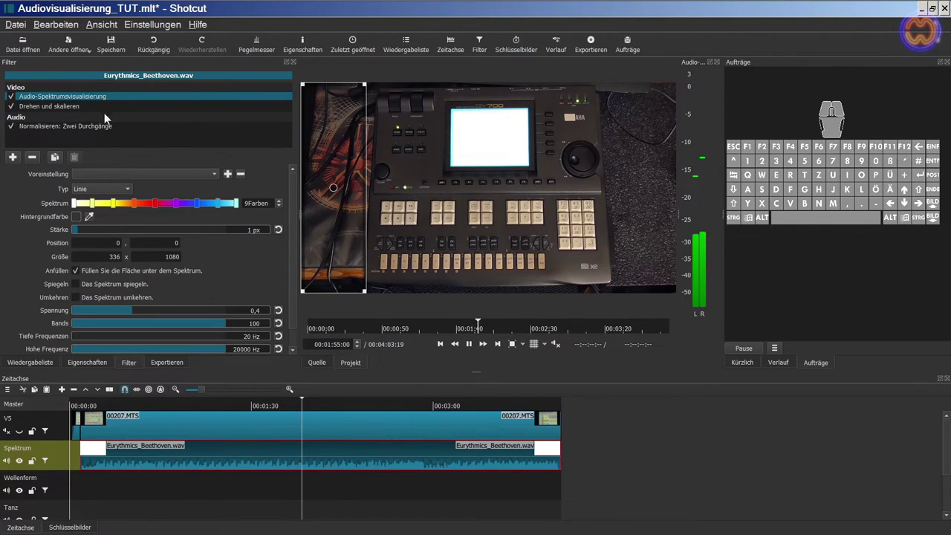
{"action": "left_click_drag", "start_coordinate": [363, 290], "coordinate": [633, 291]}
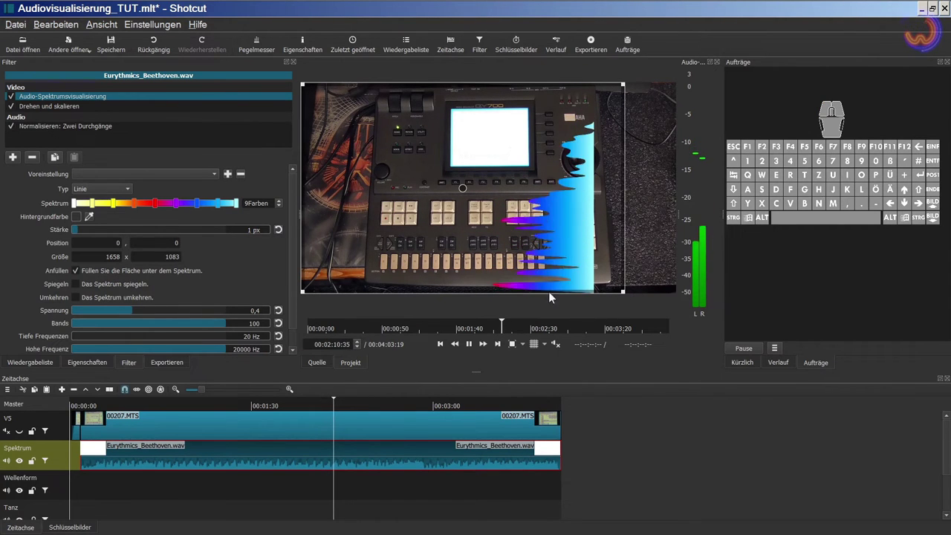
{"action": "left_click", "coordinate": [61, 105]}
{"action": "double_click", "coordinate": [226, 188]}
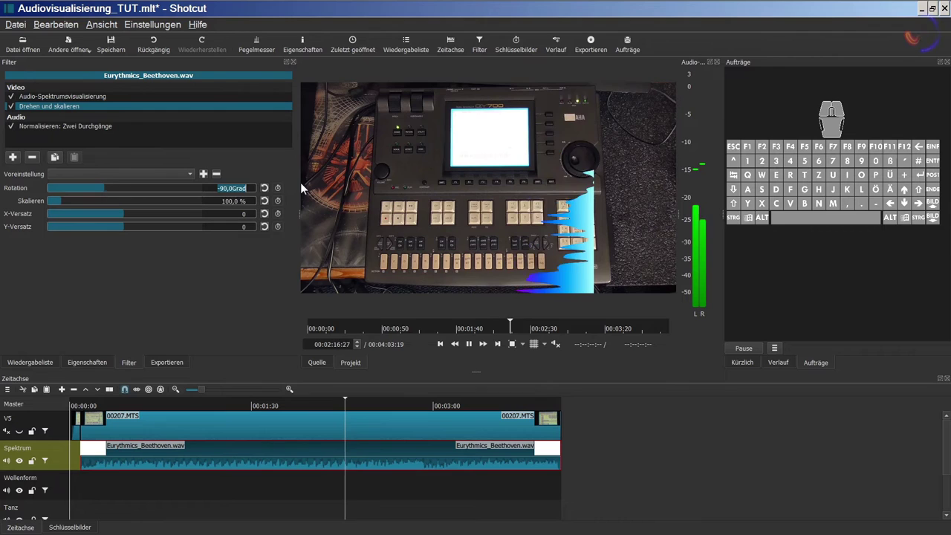
{"action": "type", "text": "90"}
{"action": "key", "text": "Return"}
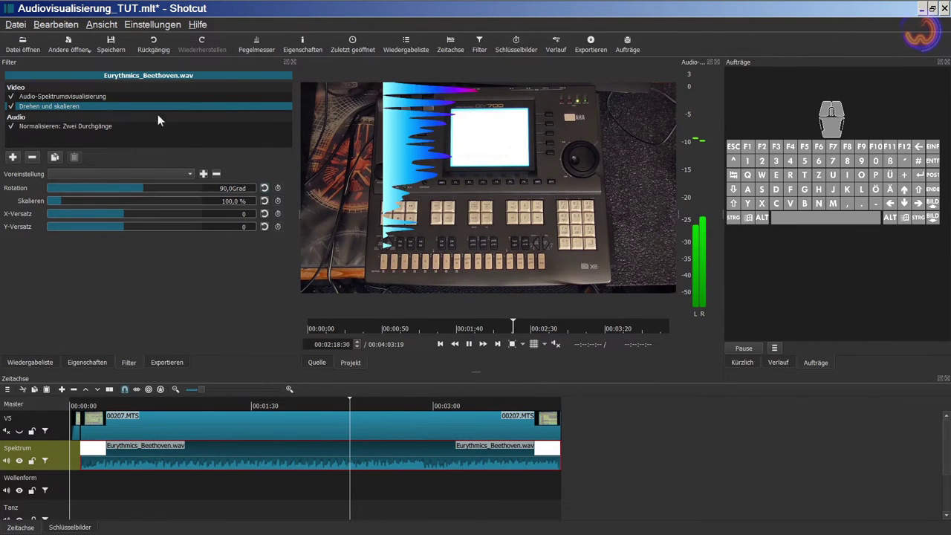
Set the size of the Audio-Spektrumsvisualisierung frame to 1920 x 1080.
{"action": "left_click", "coordinate": [104, 97]}
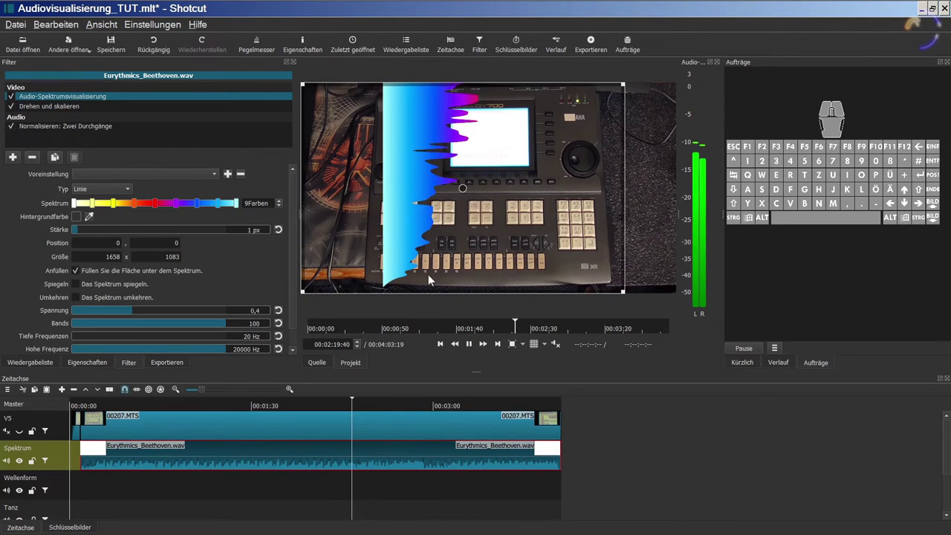
{"action": "left_click_drag", "start_coordinate": [624, 292], "coordinate": [664, 291]}
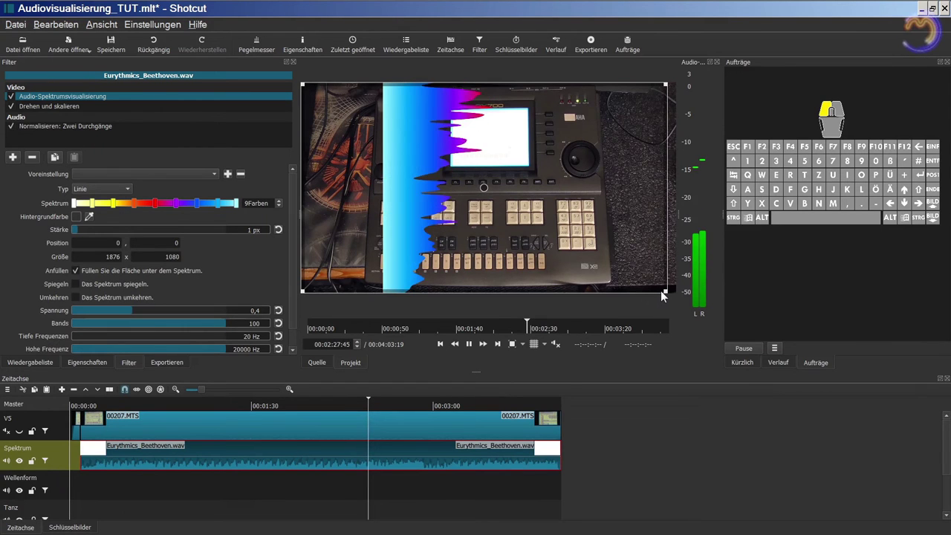
{"action": "double_click", "coordinate": [117, 257]}
{"action": "type", "text": "1920"}
{"action": "key", "text": "Tab"}
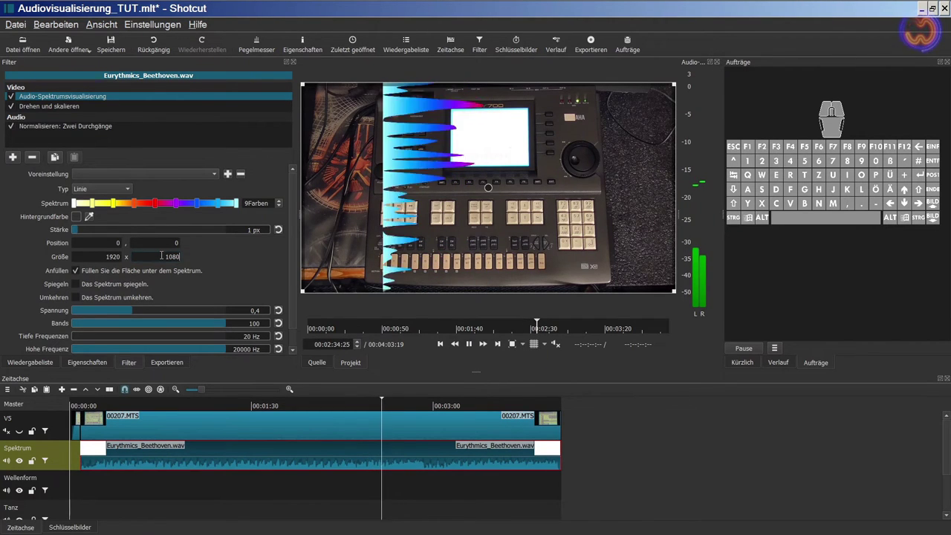
Pause playback and add the favorite filter Größe und Position to the Eurythmics_Beethoven.wav clip on the Spektrum track.
{"action": "key", "text": "space"}
{"action": "left_click", "coordinate": [17, 158]}
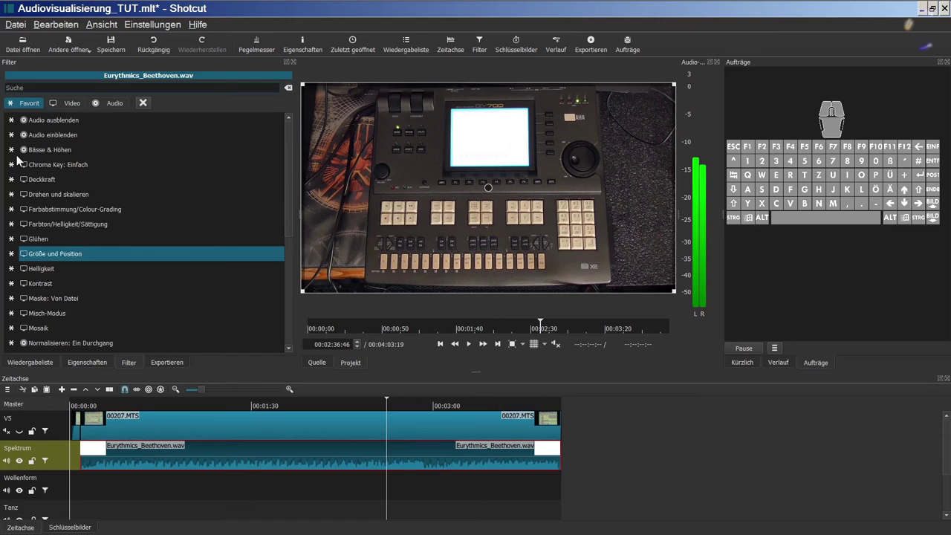
{"action": "left_click", "coordinate": [69, 255]}
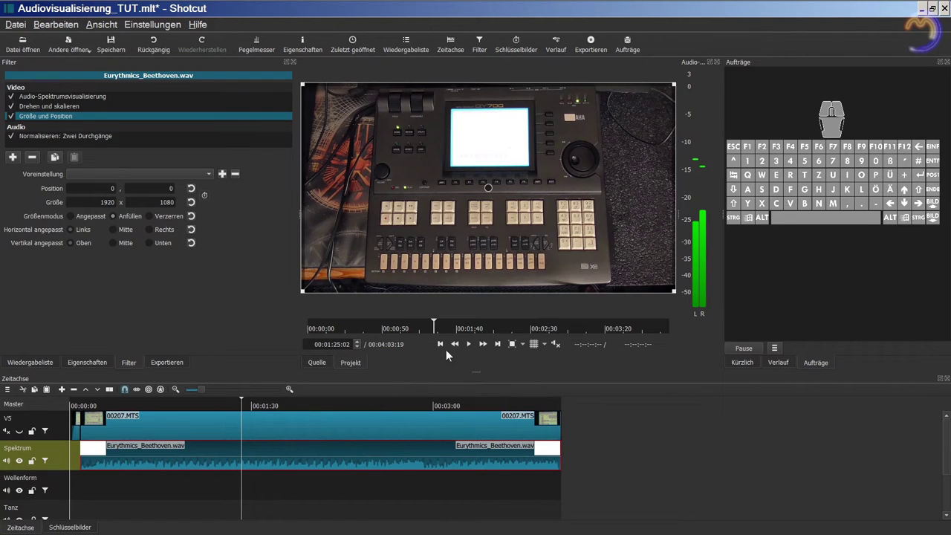
Shift the rotated spectrum to the picture's left edge with Größe und Position, using position -422, 0 and size 1920 x 1080.
{"action": "left_click", "coordinate": [468, 345]}
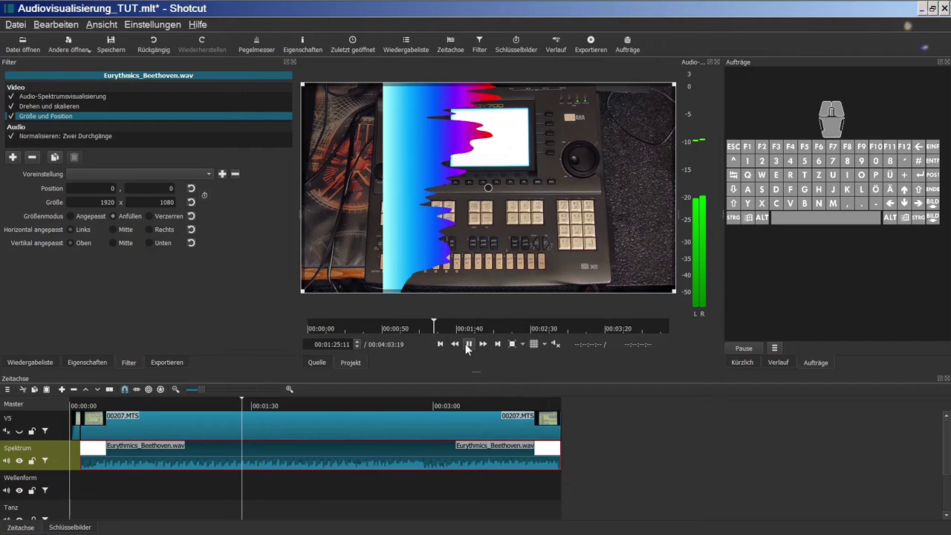
{"action": "left_click", "coordinate": [491, 189]}
{"action": "left_click_drag", "start_coordinate": [482, 189], "coordinate": [400, 191]}
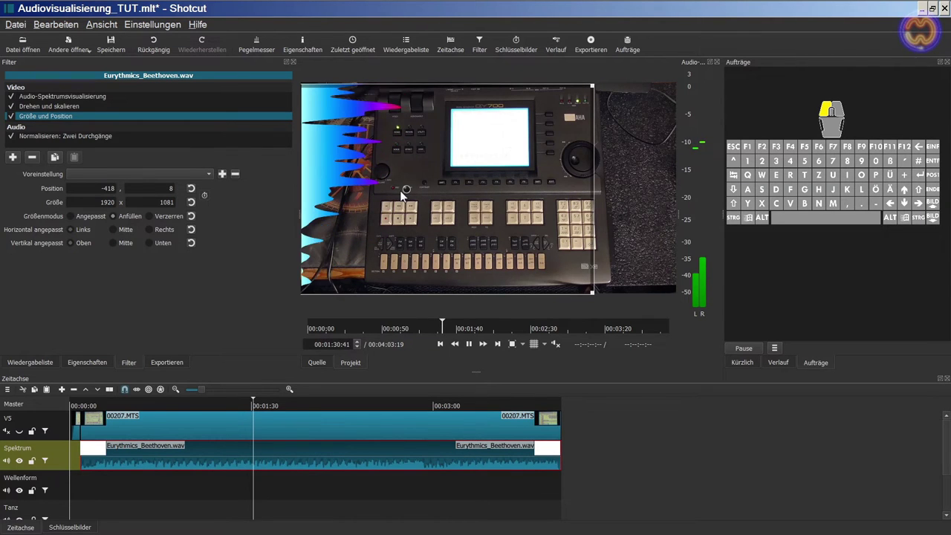
{"action": "left_click_drag", "start_coordinate": [84, 191], "coordinate": [235, 182]}
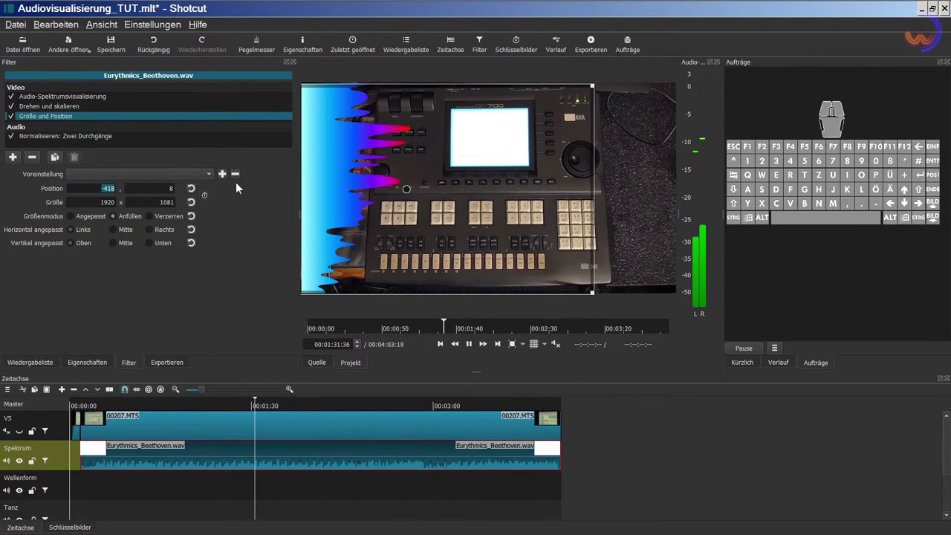
{"action": "type", "text": "-422"}
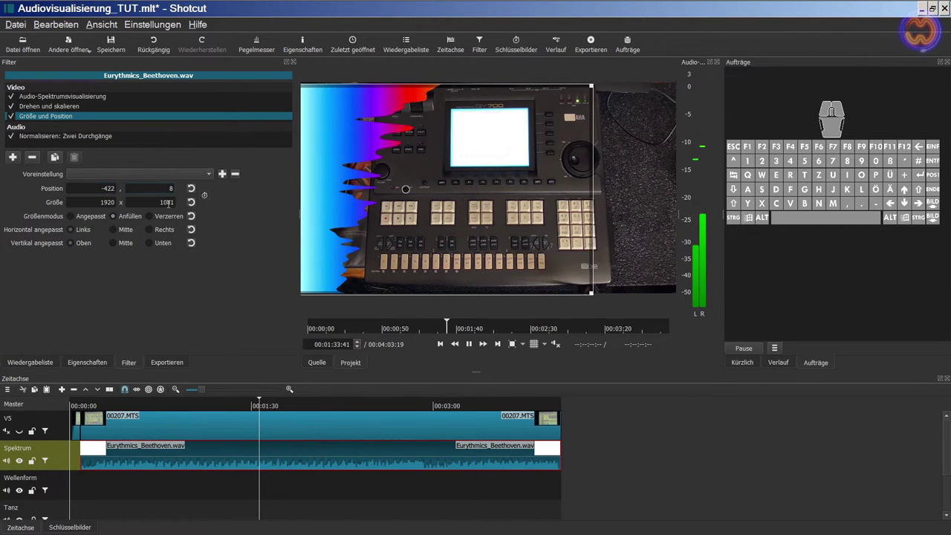
{"action": "type", "text": "0"}
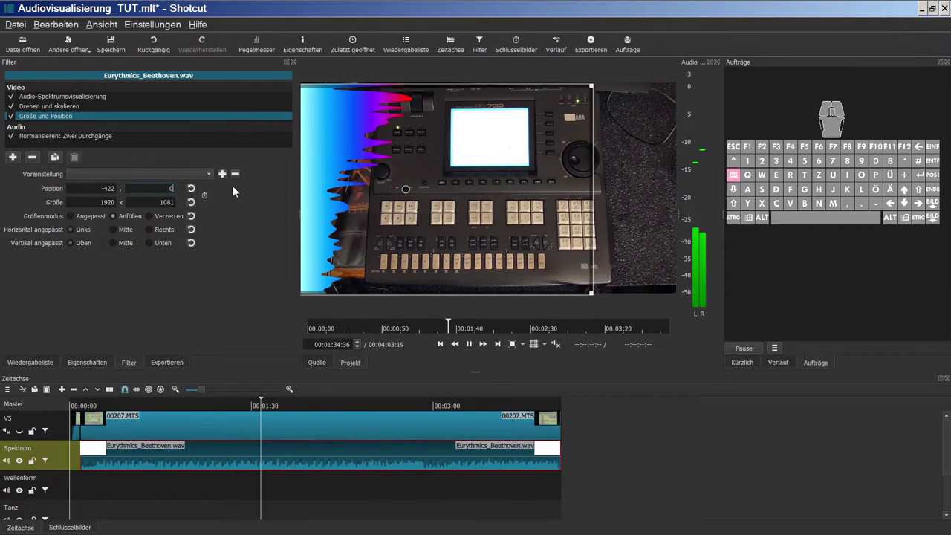
{"action": "left_click", "coordinate": [160, 203]}
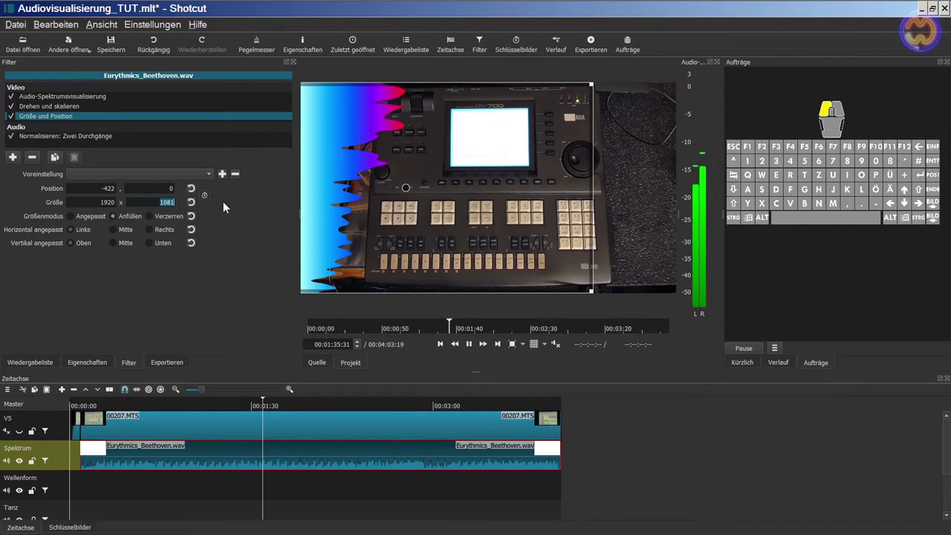
{"action": "key", "text": "BackSpace"}
{"action": "type", "text": "0"}
{"action": "key", "text": "Return"}
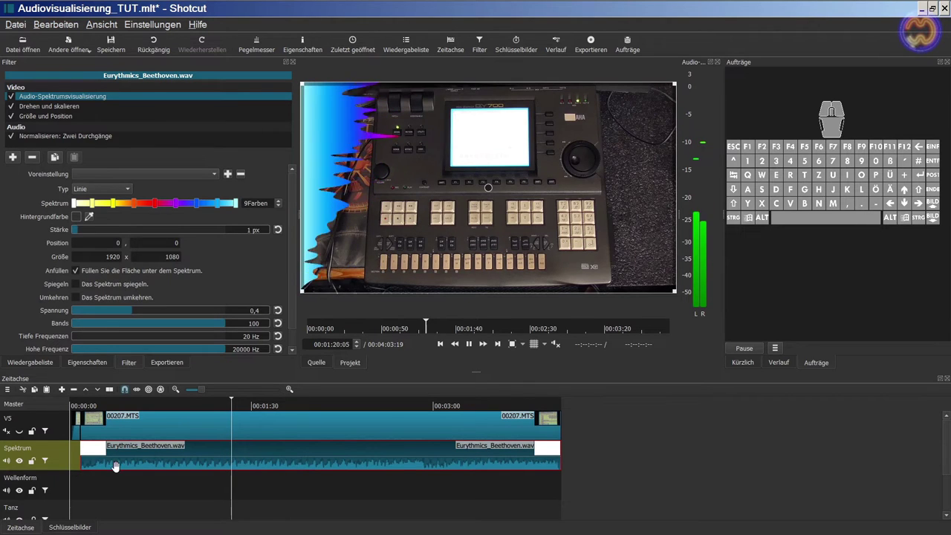
Check the Stumm filter on the Spektrum track and look through the available audio filters.
{"action": "left_click", "coordinate": [57, 467]}
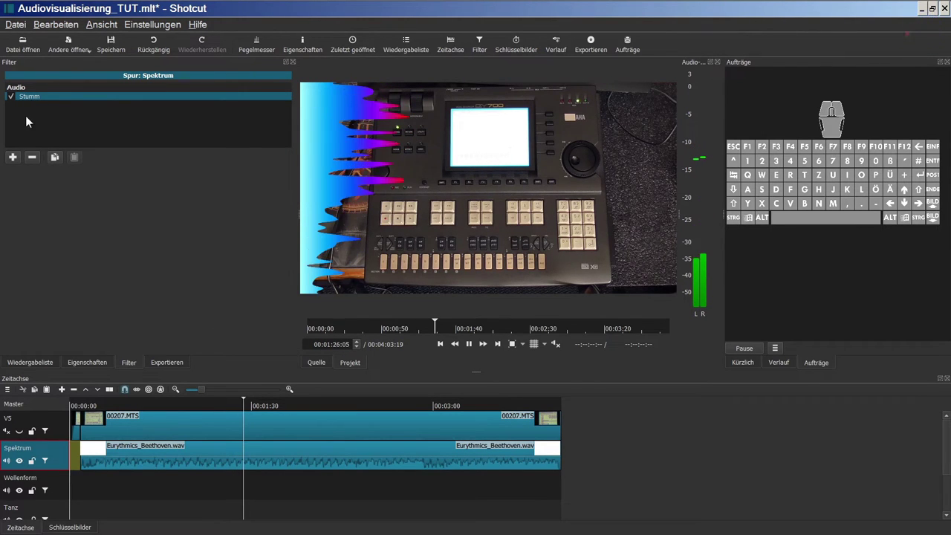
{"action": "left_click", "coordinate": [13, 157]}
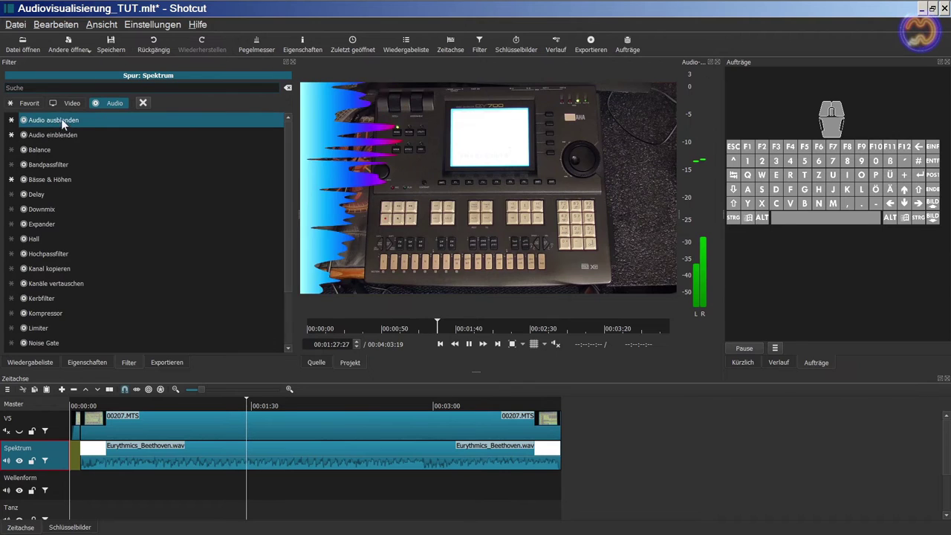
{"action": "scroll", "coordinate": [73, 338], "scroll_direction": "down", "scroll_amount": 3}
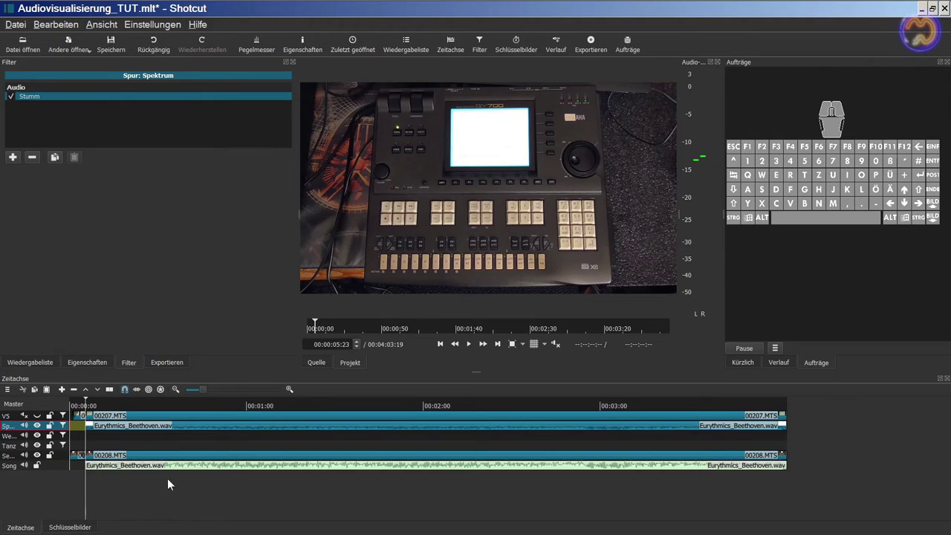
Copy the Eurythmics_Beethoven.wav clip from the Song track and paste it onto the Wellenform track at 00:00:05:23.
{"action": "left_click", "coordinate": [324, 466]}
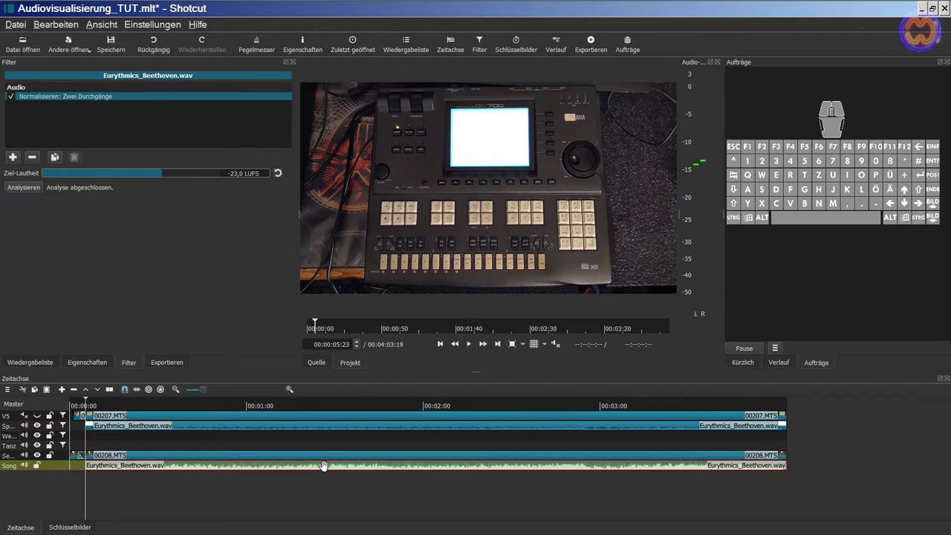
{"action": "key", "text": "ctrl+plus"}
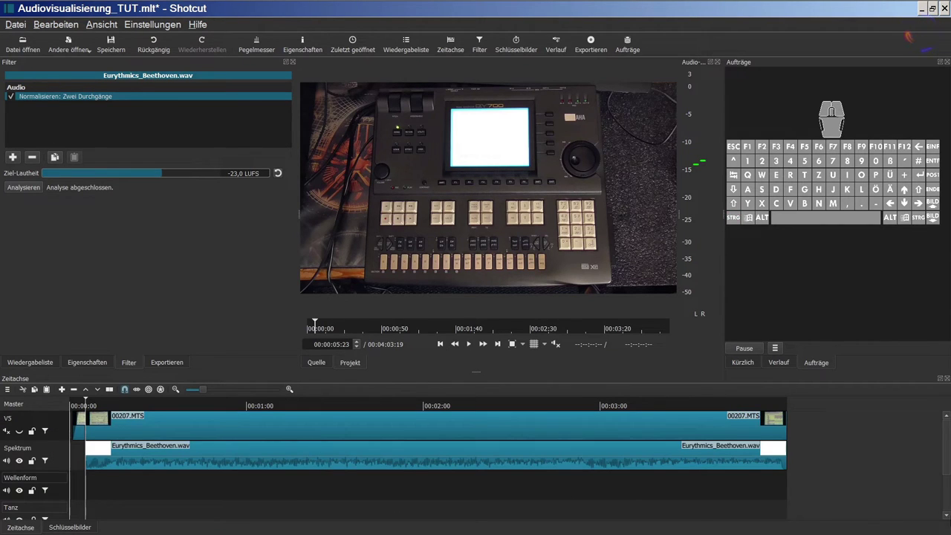
{"action": "scroll", "coordinate": [671, 464], "scroll_direction": "down", "scroll_amount": 2}
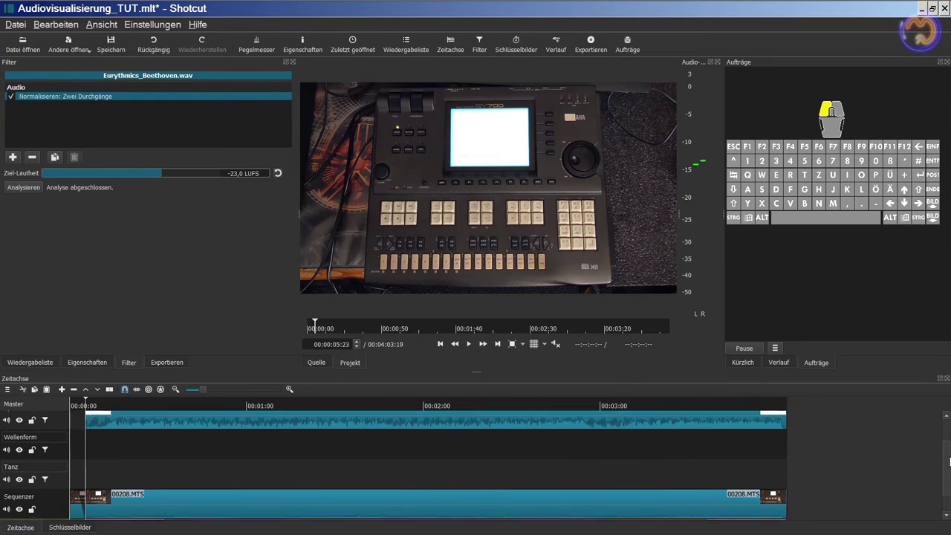
{"action": "left_click", "coordinate": [54, 451]}
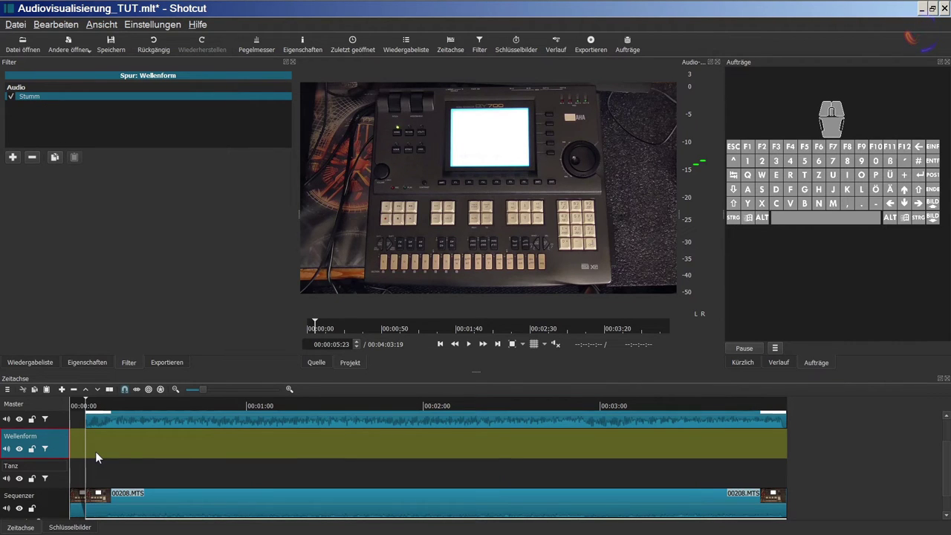
{"action": "key", "text": "ctrl+v"}
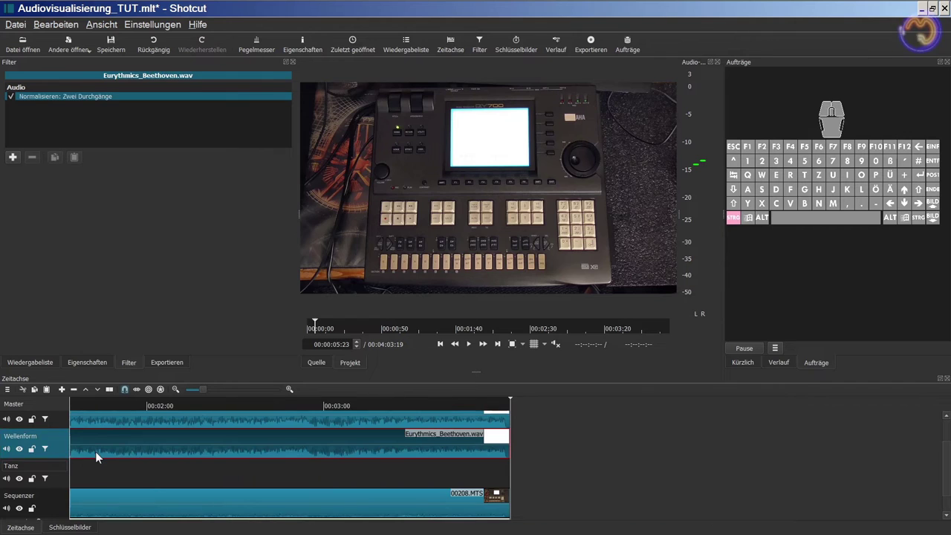
Return the playhead to 00:00:05:23 and hide the Spektrum track.
{"action": "left_click", "coordinate": [439, 345]}
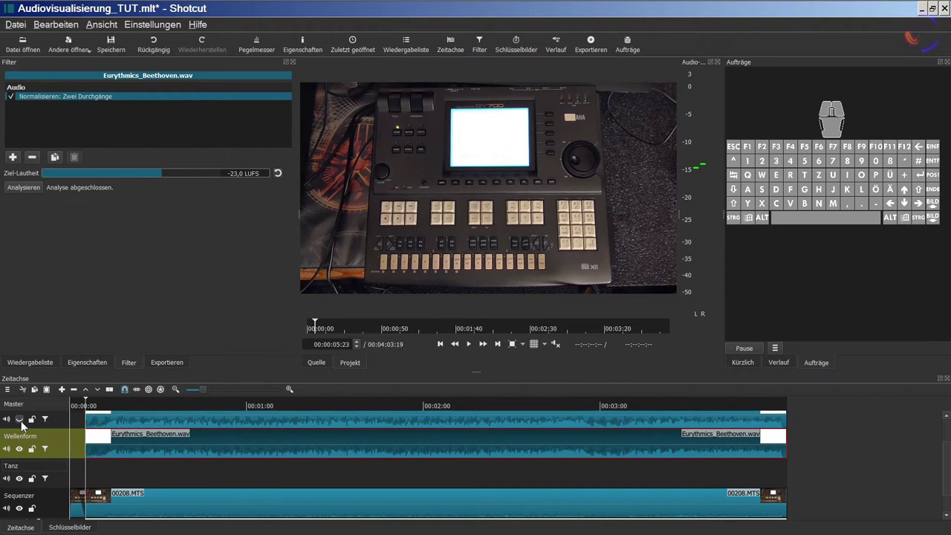
{"action": "left_click_drag", "start_coordinate": [947, 464], "coordinate": [947, 454]}
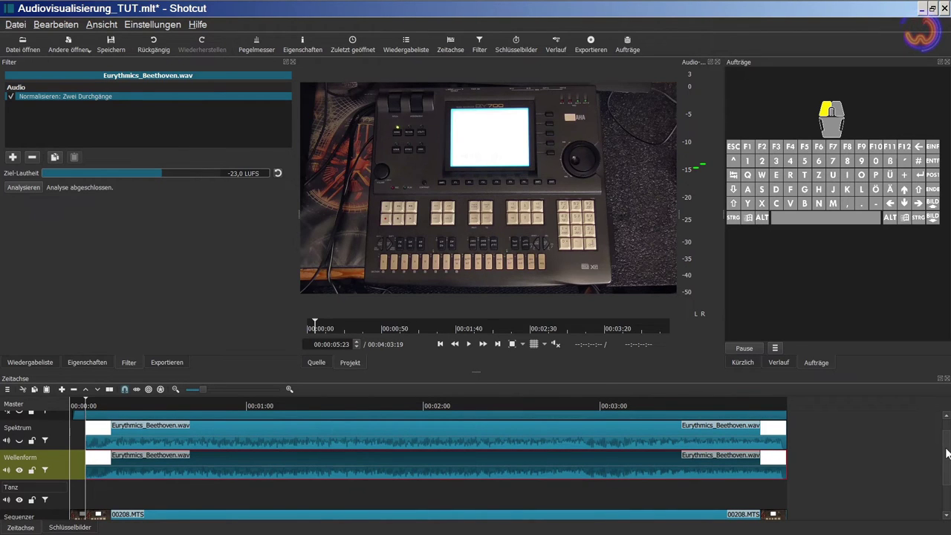
{"action": "left_click_drag", "start_coordinate": [947, 454], "coordinate": [948, 469]}
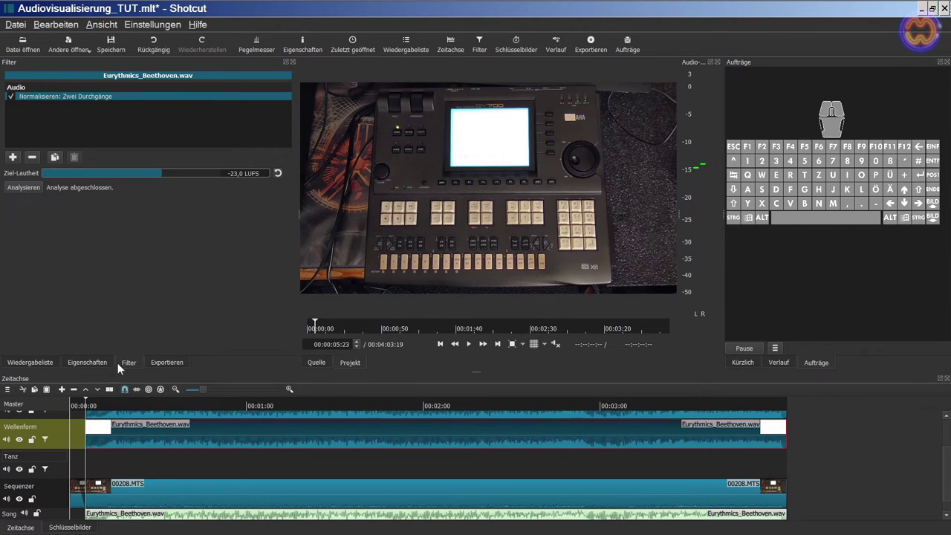
Add the video filter Audio-Wellenformvisualisierung to the Eurythmics_Beethoven.wav clip on the Wellenform track.
{"action": "left_click", "coordinate": [10, 158]}
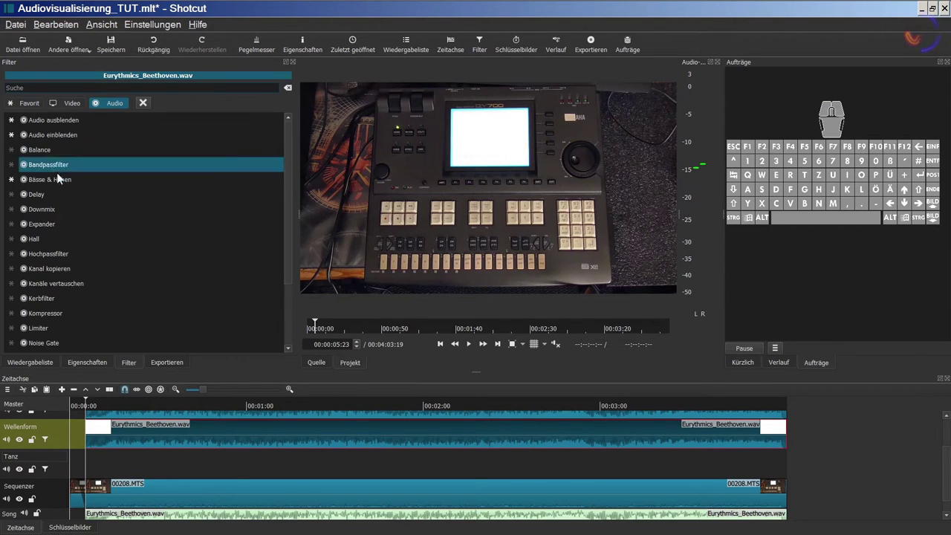
{"action": "left_click", "coordinate": [70, 104]}
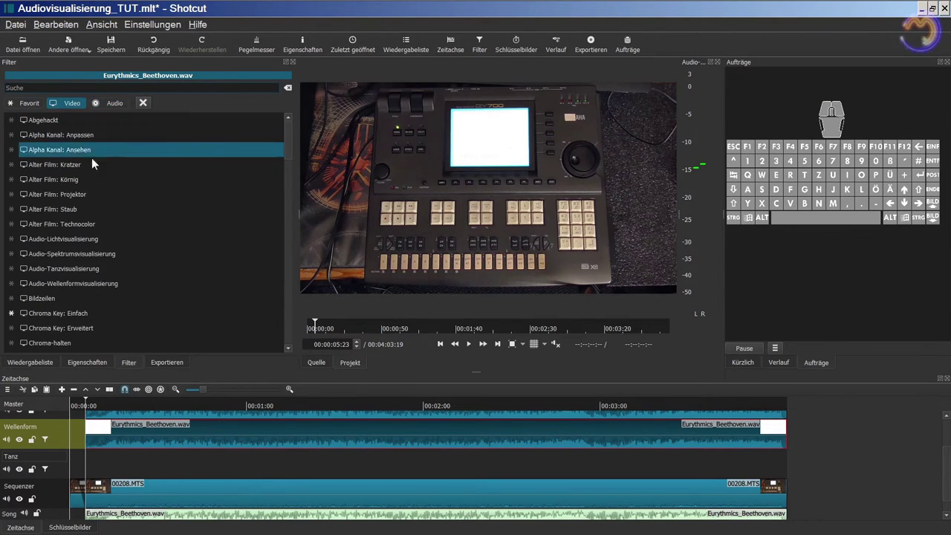
{"action": "left_click", "coordinate": [114, 283]}
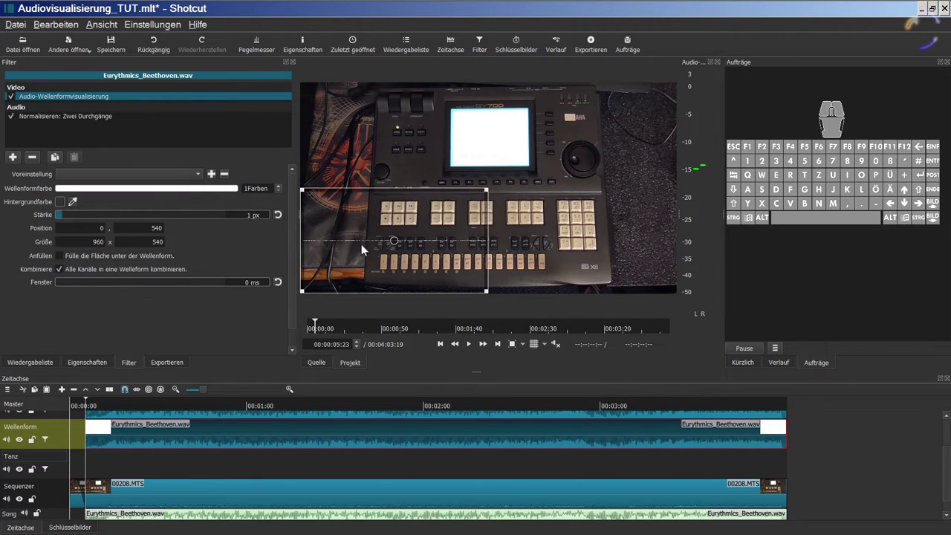
Move the waveform frame to 212, 249 and enlarge it to 1450 x 654, keeping the line thickness at 1 px.
{"action": "left_click_drag", "start_coordinate": [404, 236], "coordinate": [446, 180]}
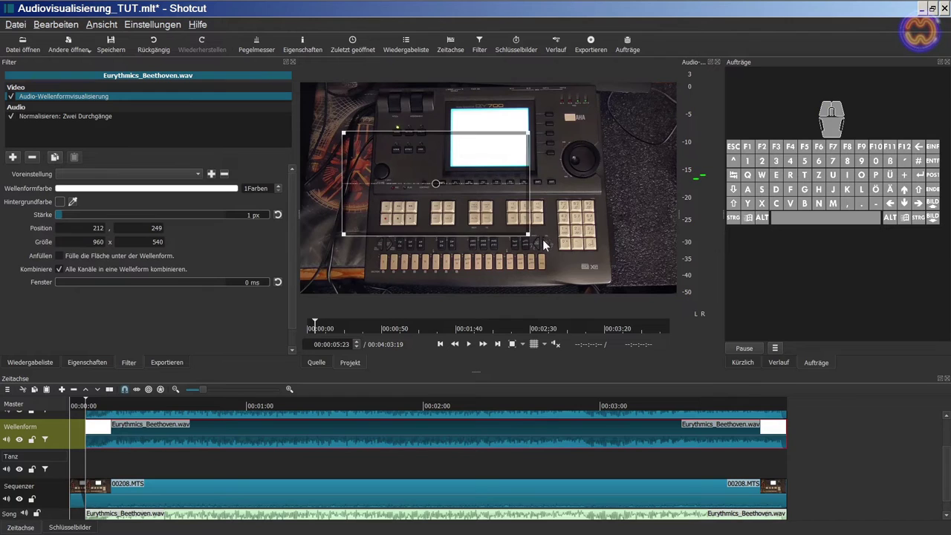
{"action": "left_click_drag", "start_coordinate": [527, 233], "coordinate": [634, 263]}
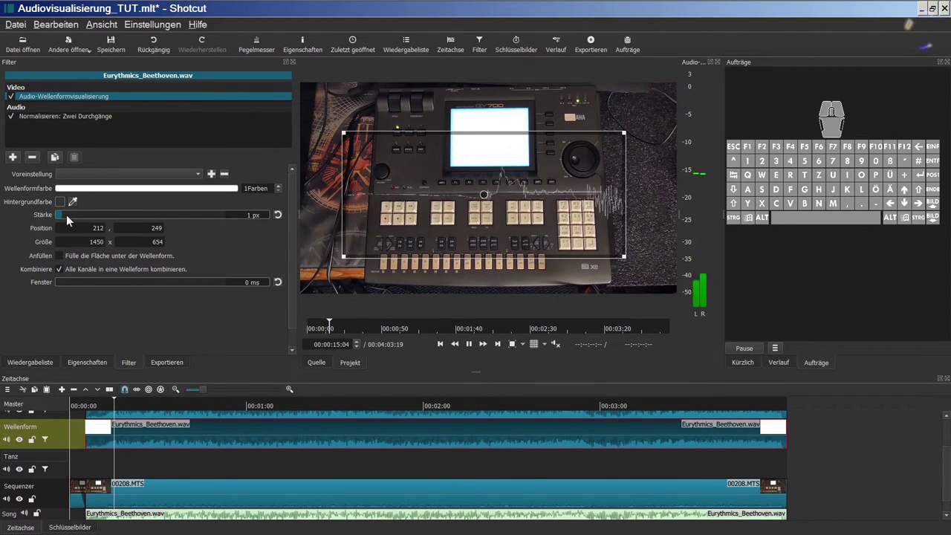
{"action": "mouse_move", "coordinate": [64, 214]}
{"action": "left_mouse_down"}
{"action": "mouse_move", "coordinate": [228, 216]}
{"action": "mouse_move", "coordinate": [67, 216]}
{"action": "left_mouse_up"}
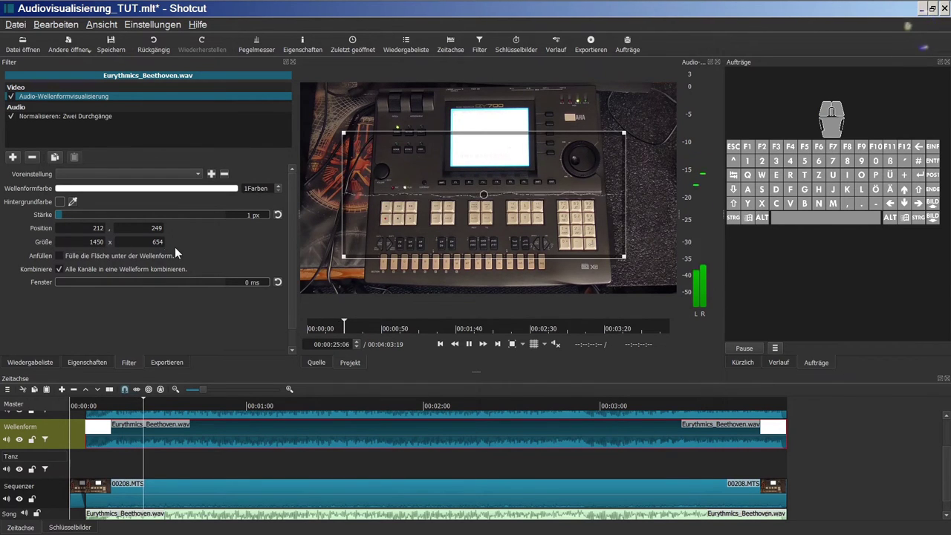
Configure the waveform with the area beneath it filled, channels not combined and Fenster at 1000 ms.
{"action": "left_click", "coordinate": [62, 258]}
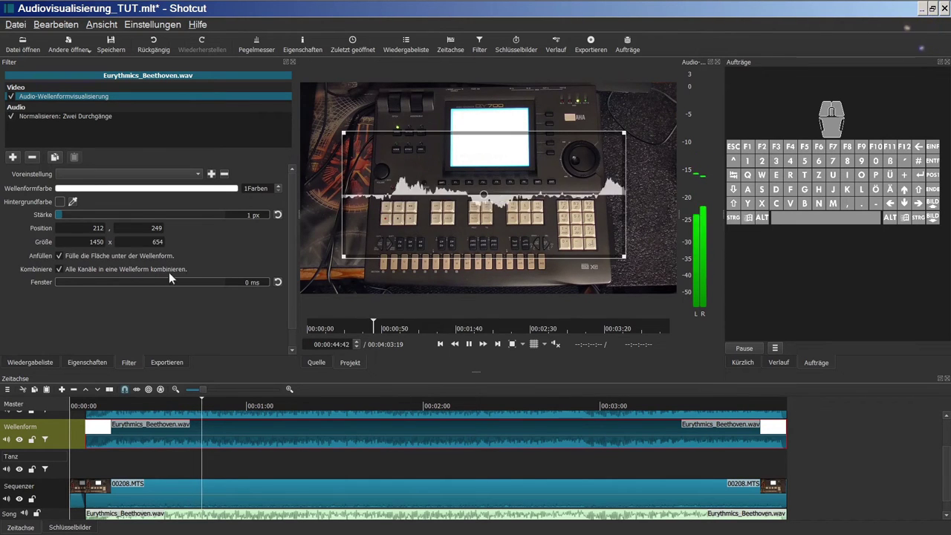
{"action": "left_click", "coordinate": [59, 270]}
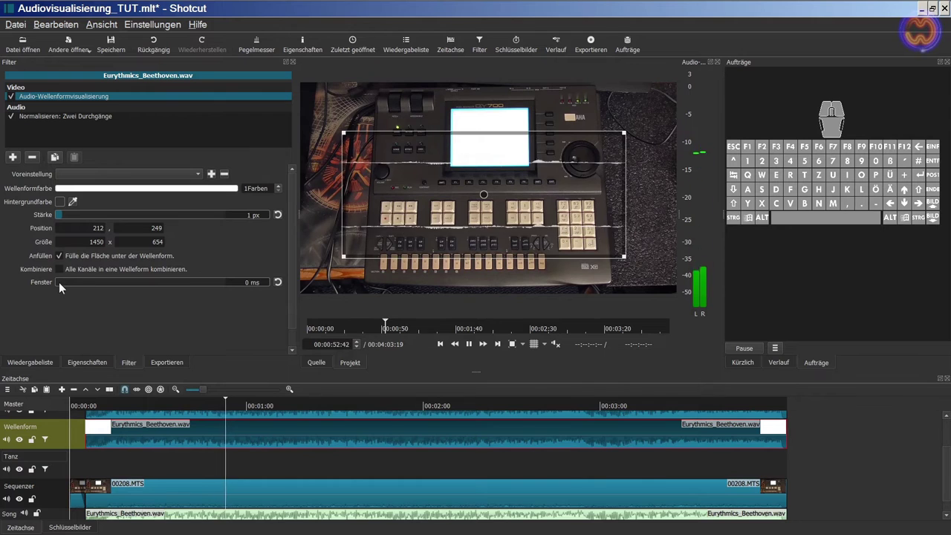
{"action": "left_click_drag", "start_coordinate": [60, 282], "coordinate": [239, 283]}
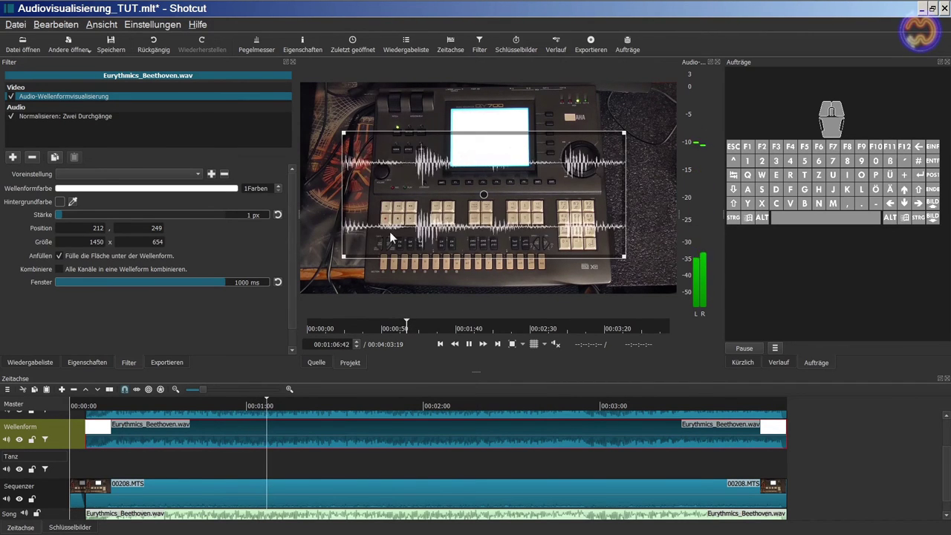
Increase the number of waveform colors to 9.
{"action": "left_click", "coordinate": [280, 186]}
{"action": "left_click", "coordinate": [279, 186]}
{"action": "left_click", "coordinate": [279, 185]}
{"action": "left_click", "coordinate": [279, 186]}
{"action": "left_click", "coordinate": [281, 187]}
{"action": "left_click", "coordinate": [281, 187]}
{"action": "left_click", "coordinate": [281, 187]}
{"action": "left_click", "coordinate": [281, 187]}
{"action": "left_click", "coordinate": [281, 187]}
{"action": "left_click", "coordinate": [281, 191]}
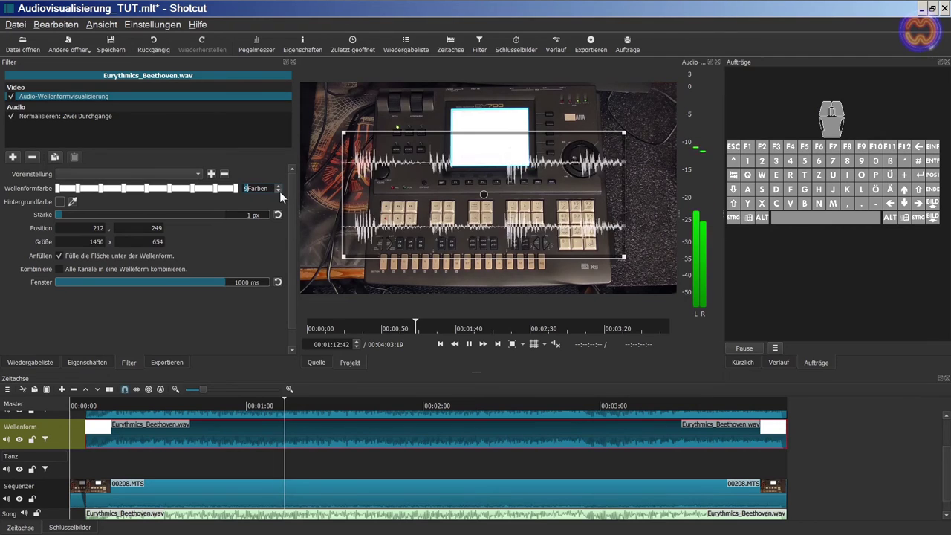
Set waveform color #5 to red #ff0000, color #4 to green and color #6 to blue.
{"action": "left_click", "coordinate": [147, 190]}
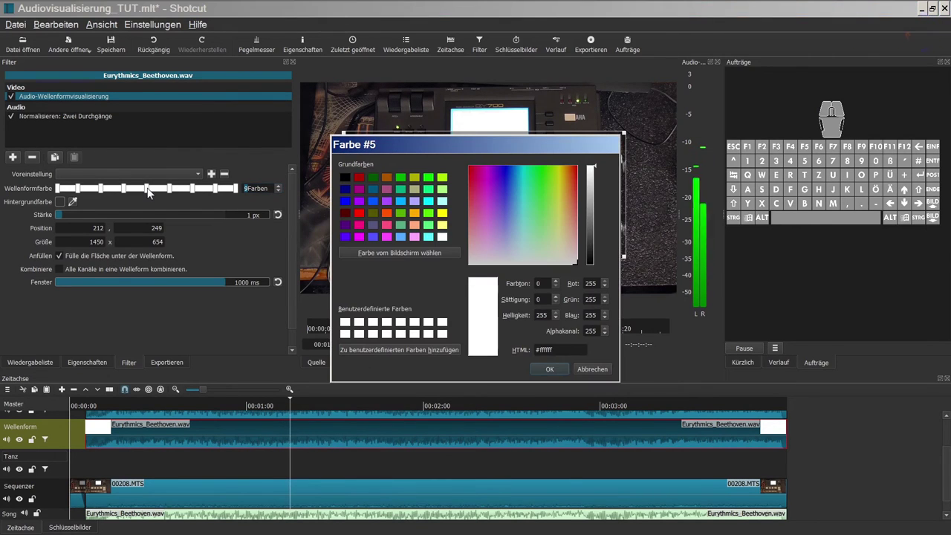
{"action": "left_click", "coordinate": [358, 212]}
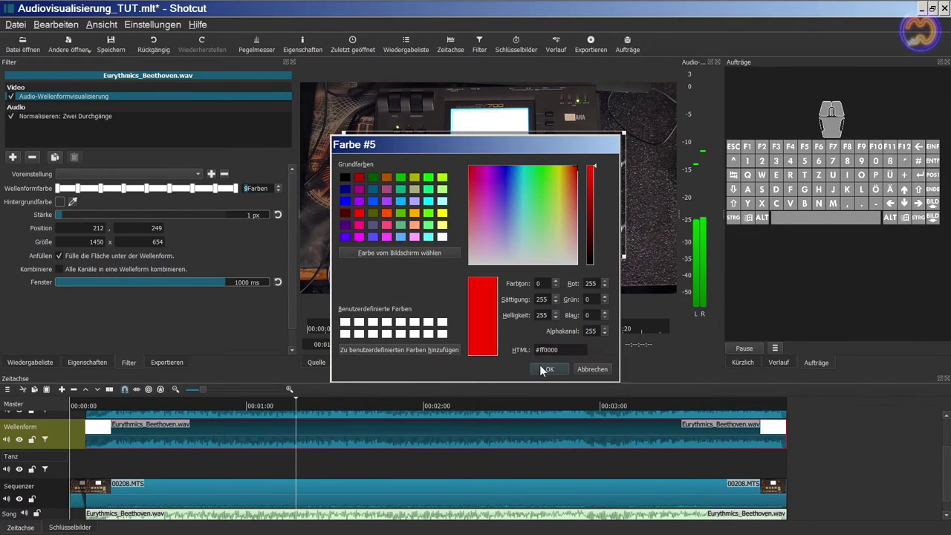
{"action": "left_click", "coordinate": [545, 369]}
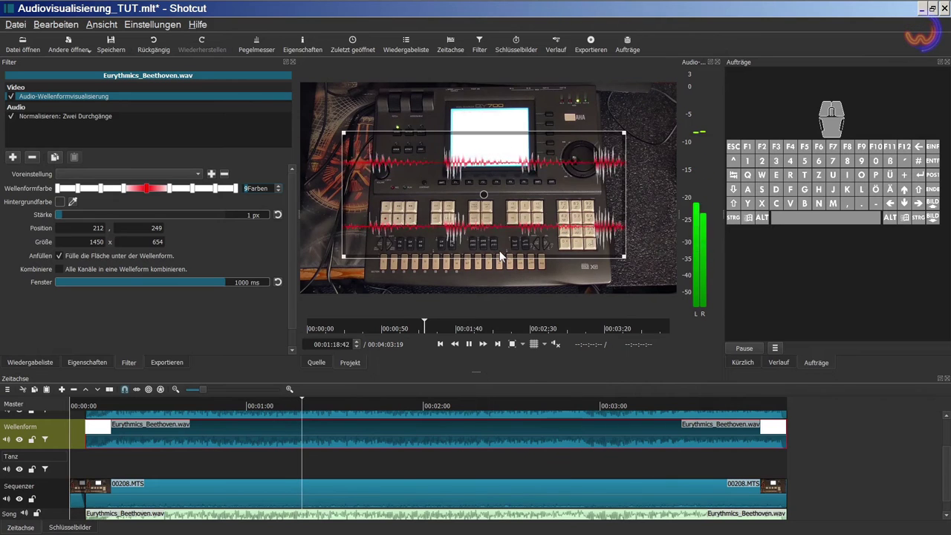
{"action": "left_click", "coordinate": [124, 188]}
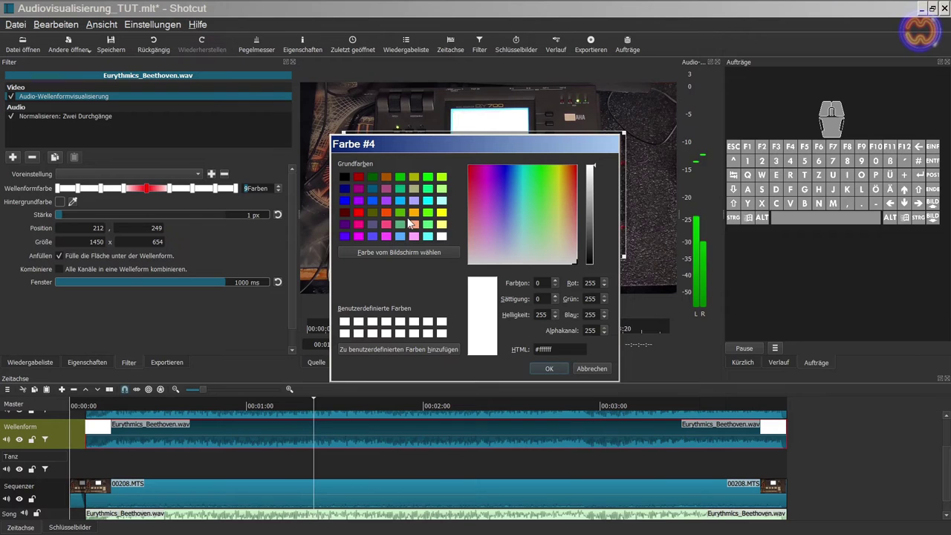
{"action": "left_click", "coordinate": [429, 214]}
{"action": "left_click", "coordinate": [549, 369]}
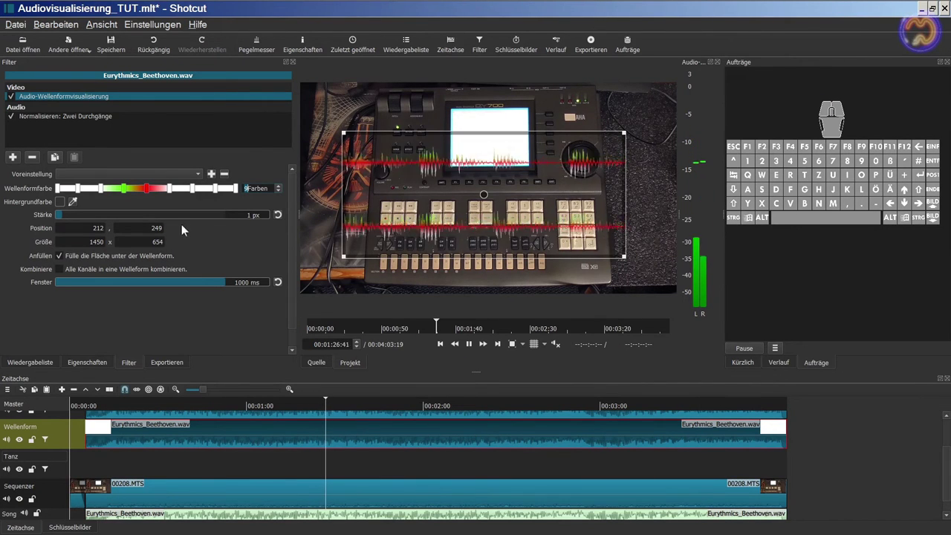
{"action": "left_click", "coordinate": [170, 188]}
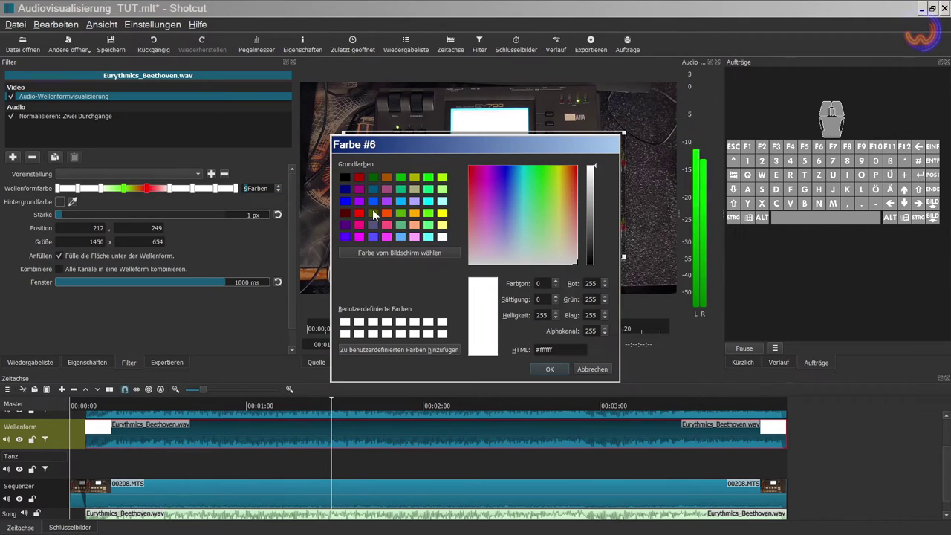
{"action": "left_click", "coordinate": [374, 200]}
{"action": "left_click", "coordinate": [545, 369]}
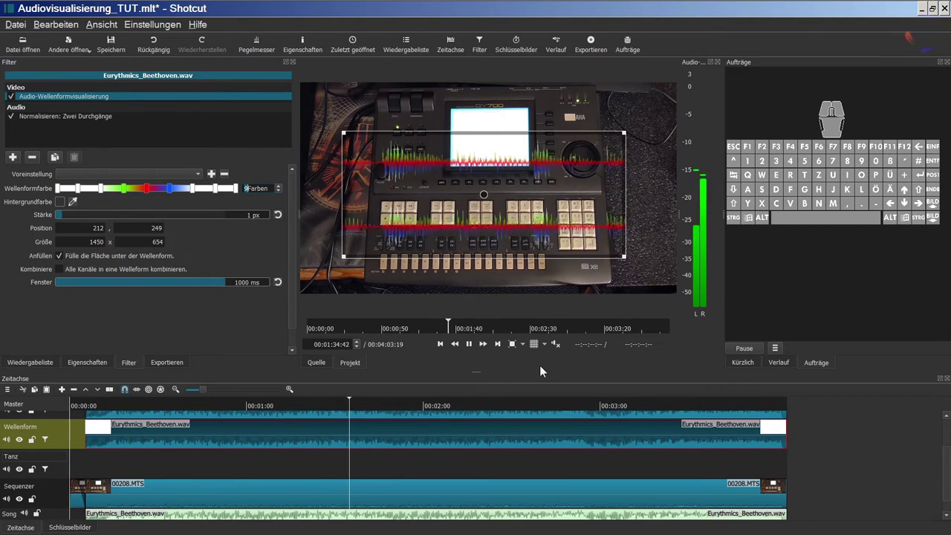
Pause playback and fit the waveform frame beside the sequencer's right edge at 1566, 0 with a size of 351 x 1080.
{"action": "left_click", "coordinate": [470, 345]}
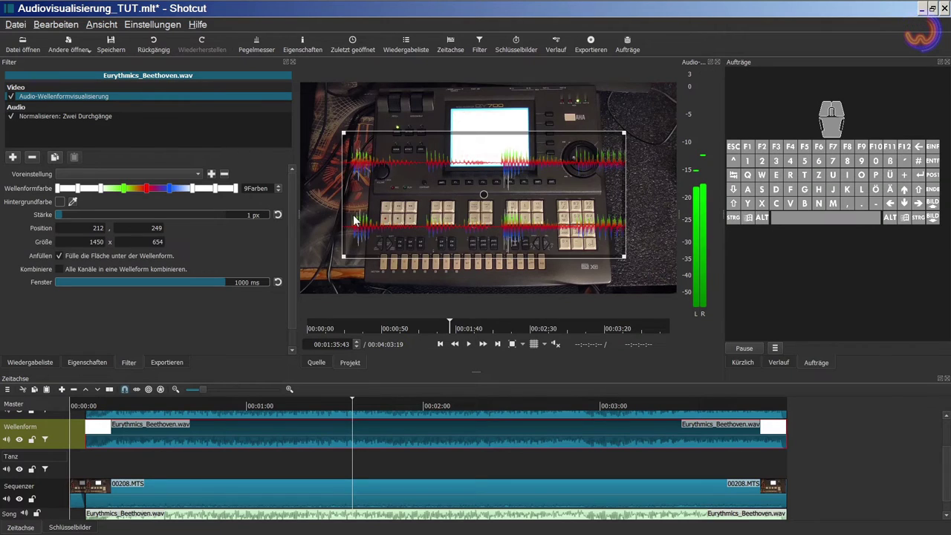
{"action": "left_click_drag", "start_coordinate": [343, 132], "coordinate": [570, 104]}
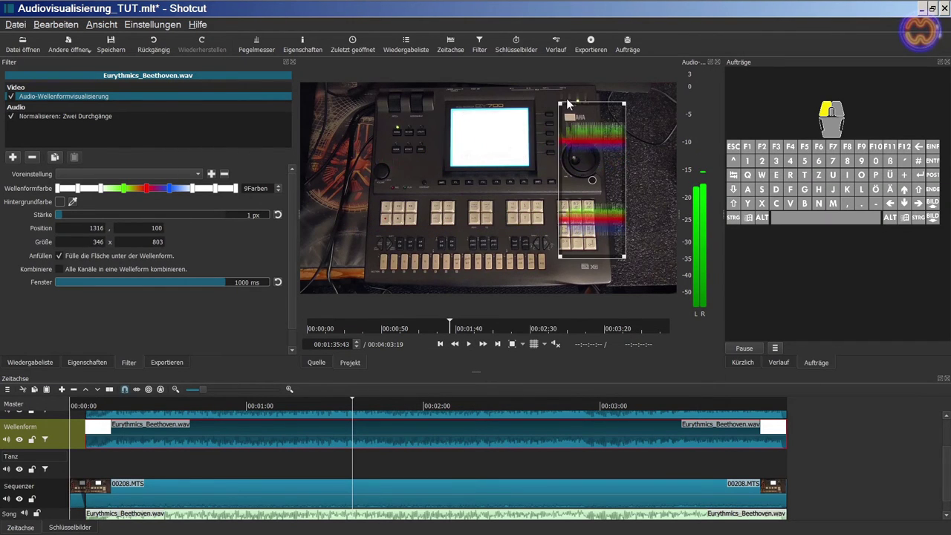
{"action": "left_click_drag", "start_coordinate": [593, 180], "coordinate": [648, 163]}
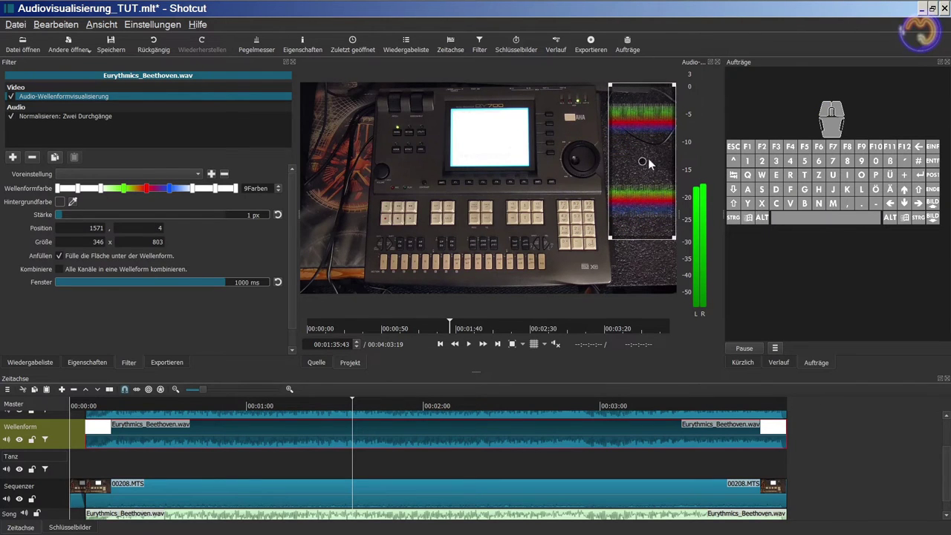
{"action": "left_click_drag", "start_coordinate": [611, 238], "coordinate": [609, 298]}
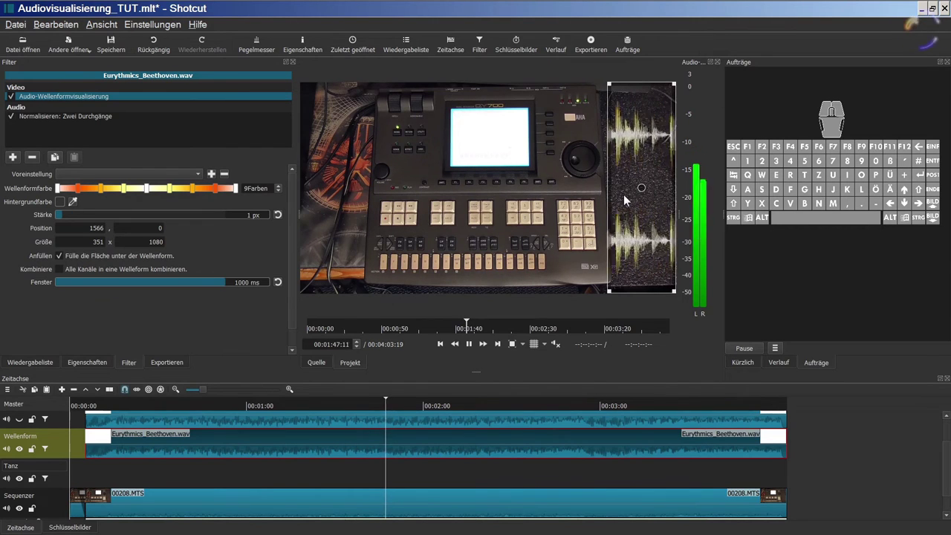
Add the video filter Audio-Lichtvisualisierung to the Wellenform clip, move its frame to 912, 176 and pause playback.
{"action": "left_click", "coordinate": [13, 157]}
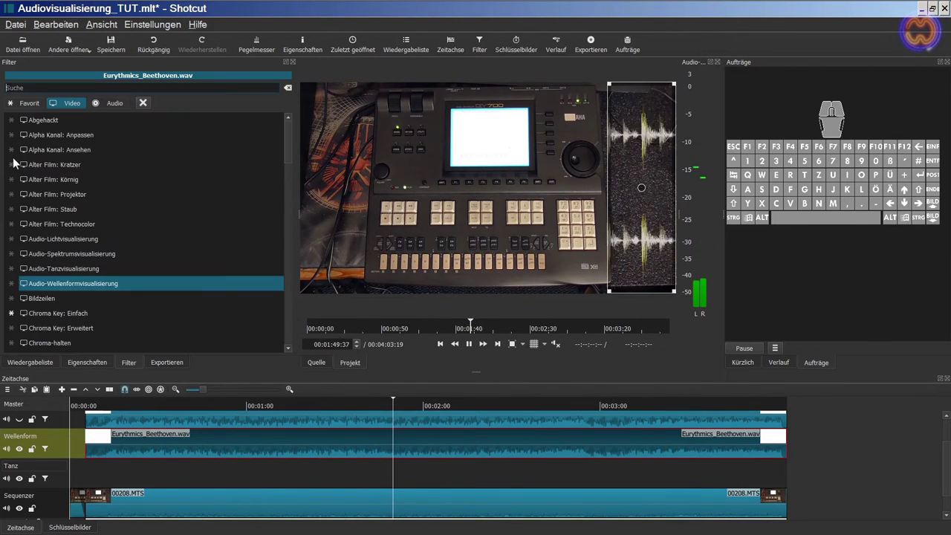
{"action": "left_click", "coordinate": [92, 238]}
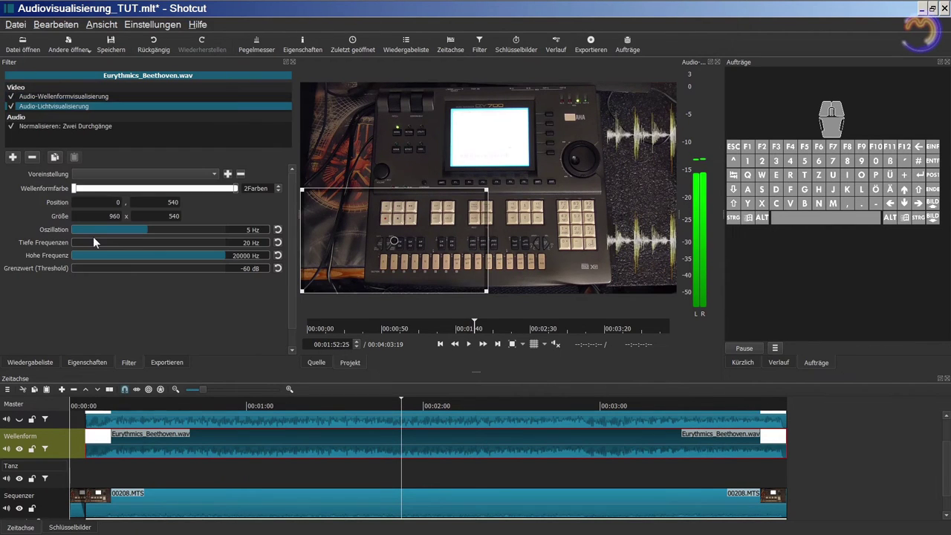
{"action": "left_click_drag", "start_coordinate": [396, 241], "coordinate": [582, 168]}
{"action": "left_click", "coordinate": [468, 343]}
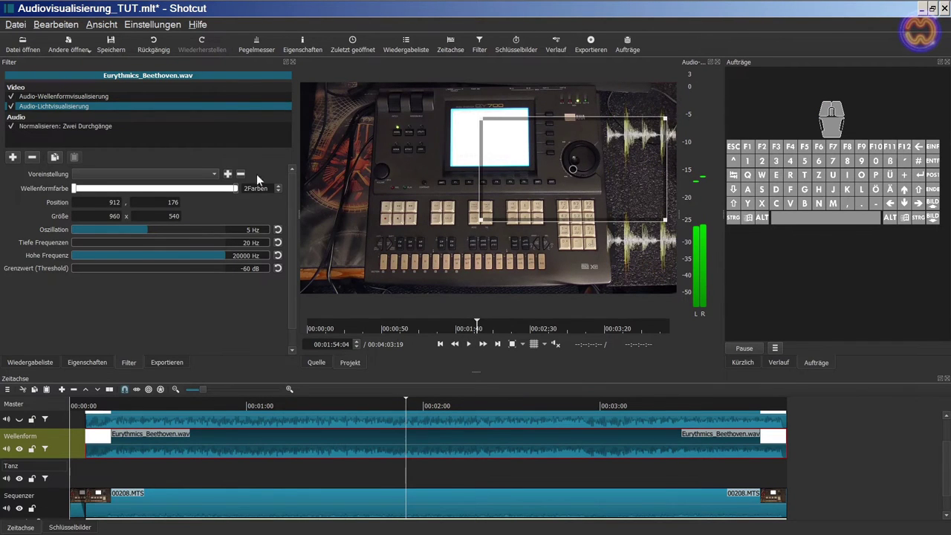
Give the light visualization 5 colors and set color #3 to magenta #ff55ff.
{"action": "left_click", "coordinate": [279, 186]}
{"action": "left_click", "coordinate": [279, 185]}
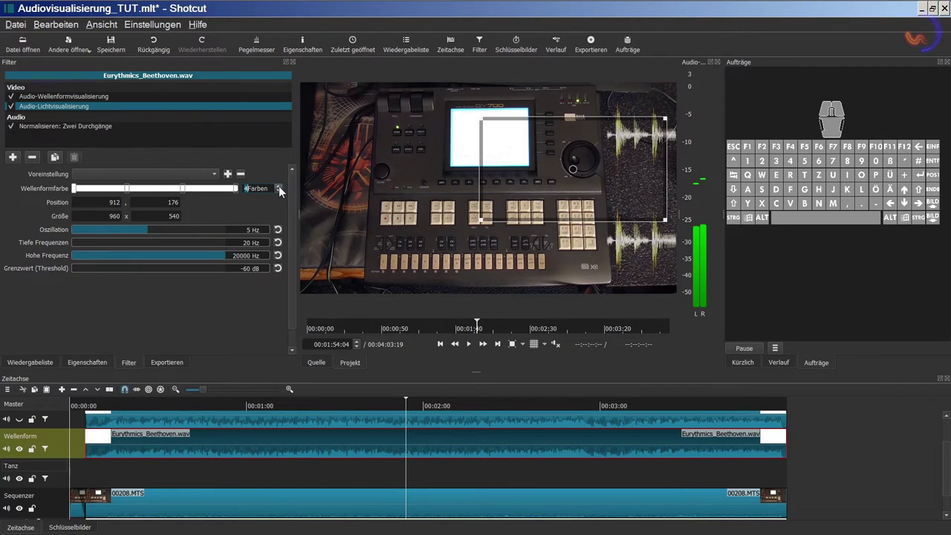
{"action": "left_click", "coordinate": [278, 186]}
{"action": "left_click", "coordinate": [154, 190]}
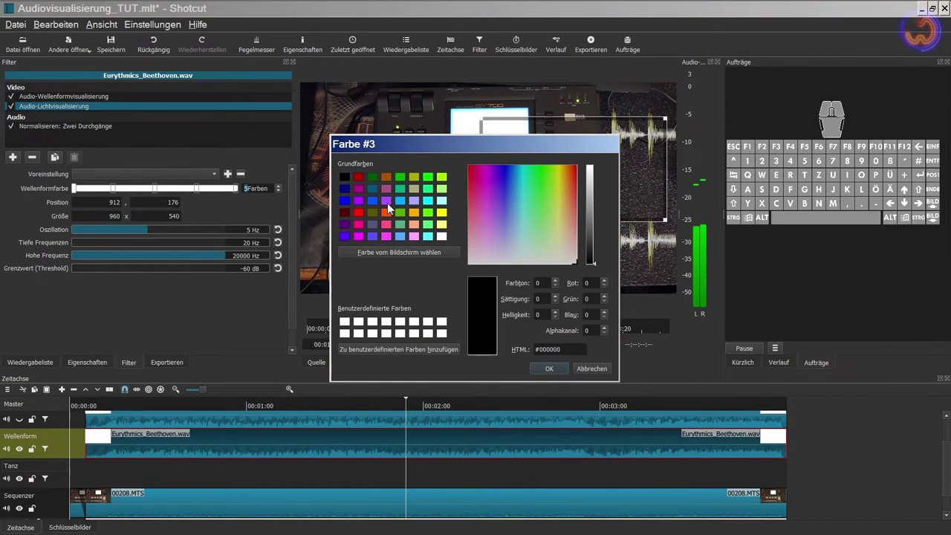
{"action": "left_click", "coordinate": [386, 236]}
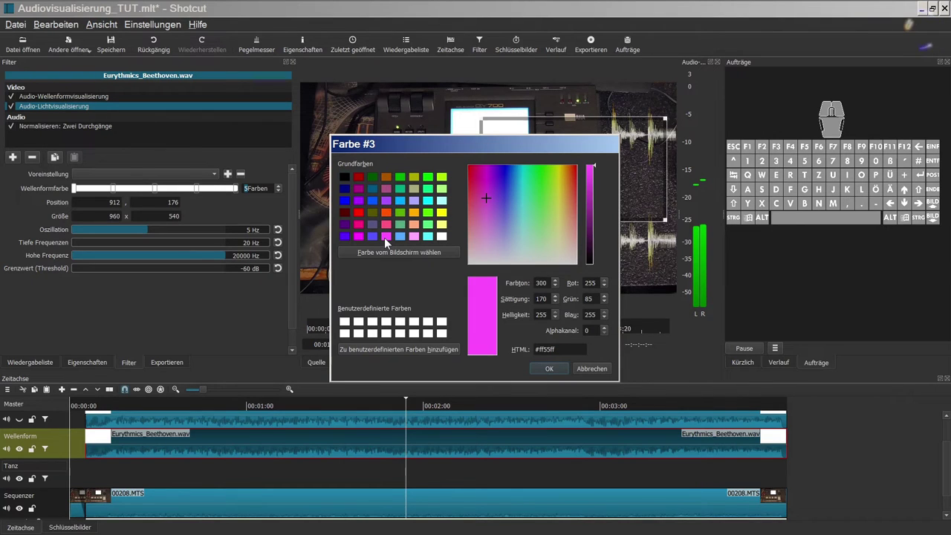
{"action": "left_click", "coordinate": [540, 368]}
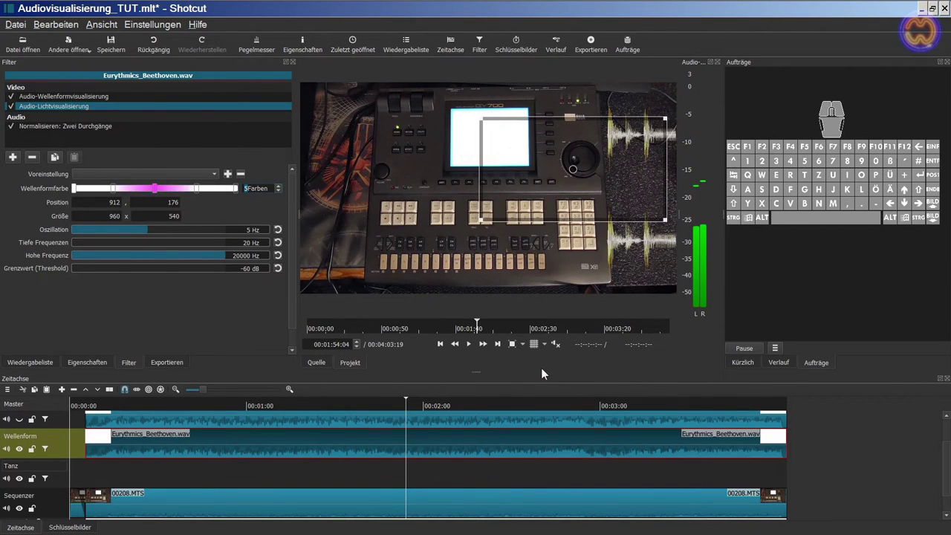
Set the light visualization's color #2 to green and color #4 to light blue #00aaff.
{"action": "left_click", "coordinate": [113, 190]}
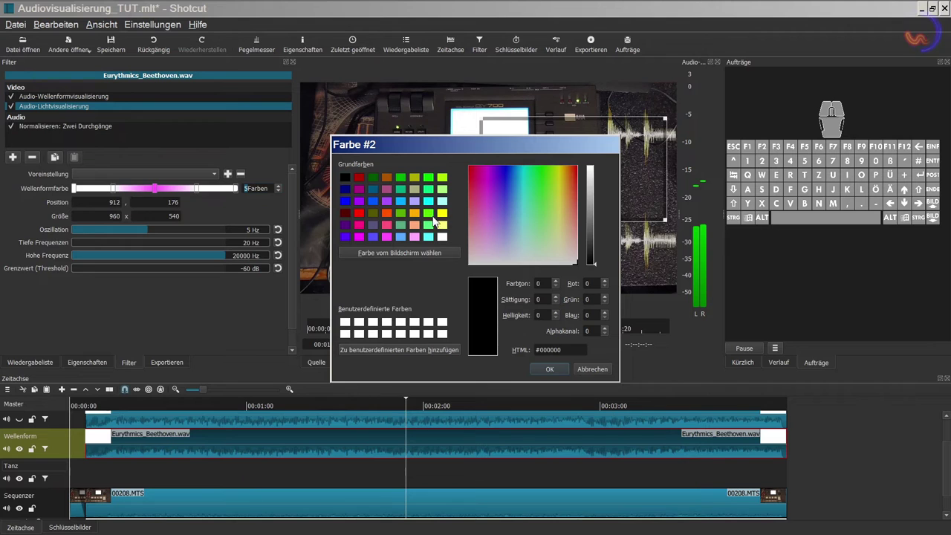
{"action": "left_click", "coordinate": [431, 215]}
{"action": "left_click", "coordinate": [547, 369]}
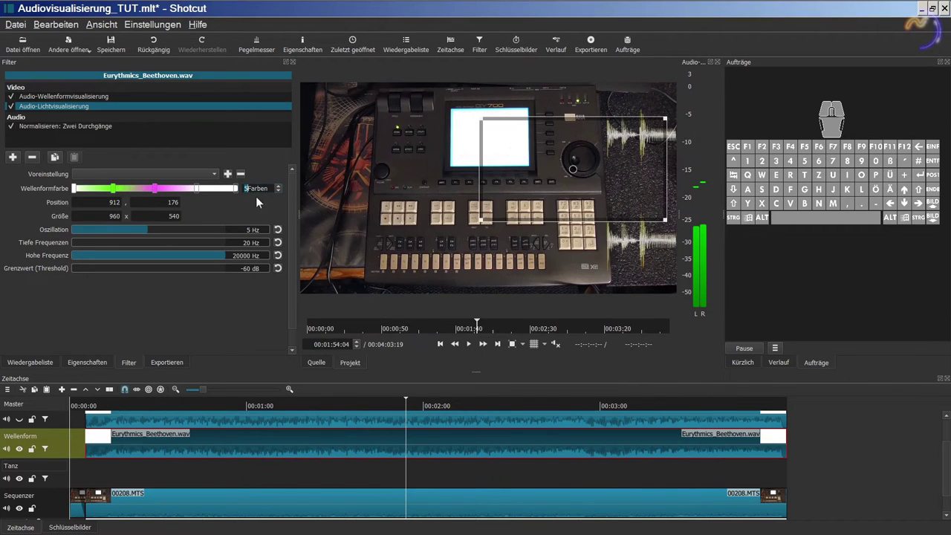
{"action": "left_click", "coordinate": [197, 190]}
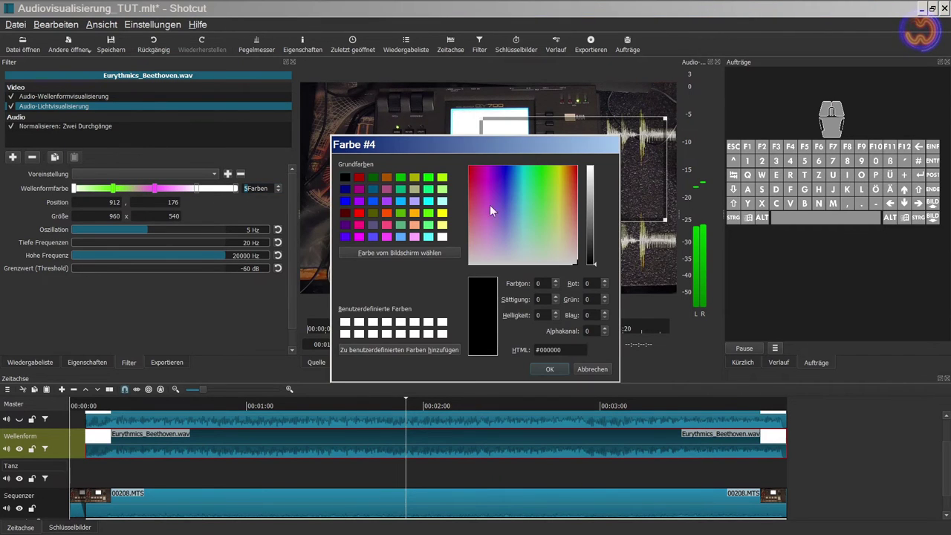
{"action": "left_click", "coordinate": [401, 202]}
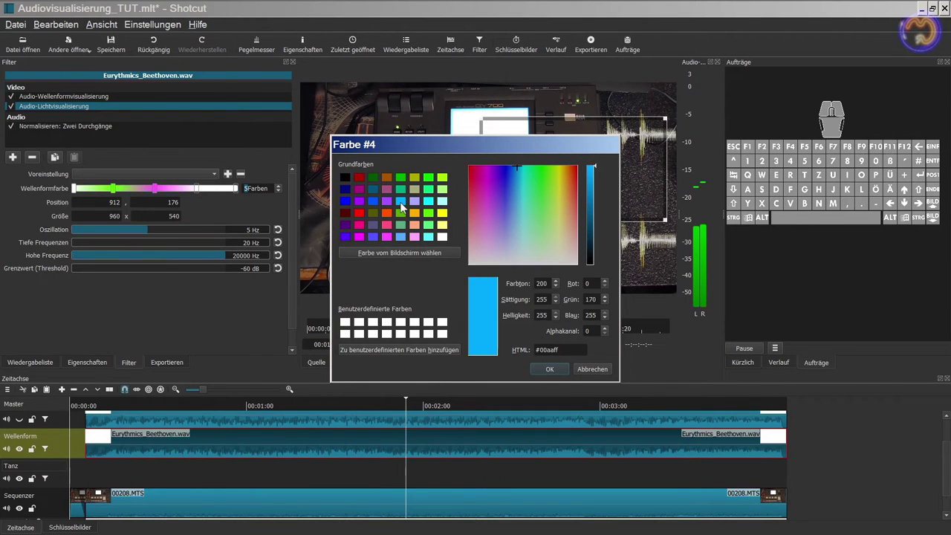
{"action": "left_click", "coordinate": [549, 369]}
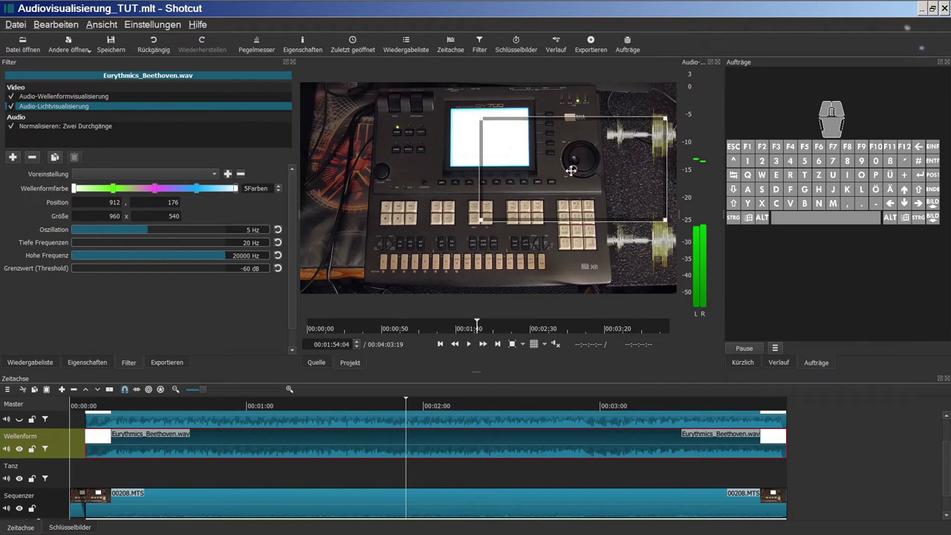
Move the light visualization frame to 980, 105 and preview the effect during playback.
{"action": "left_click_drag", "start_coordinate": [571, 170], "coordinate": [589, 154]}
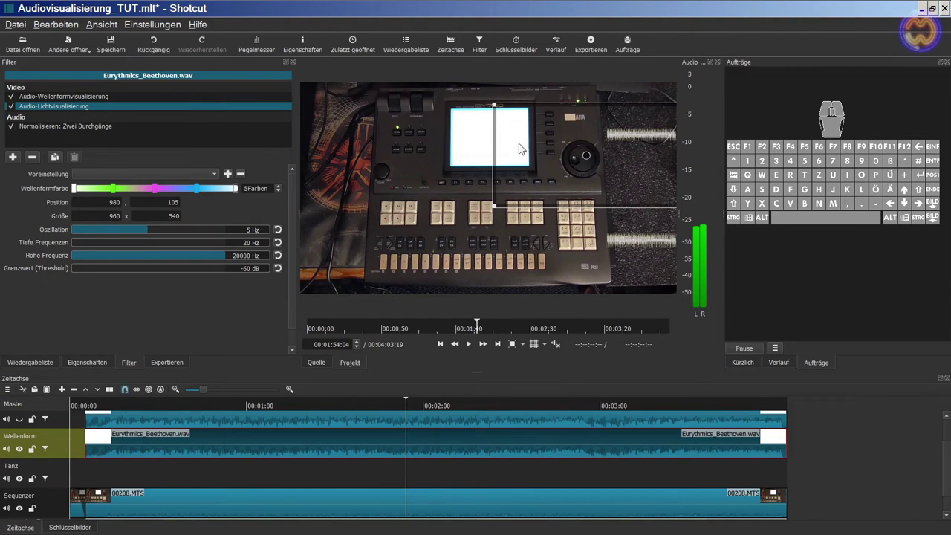
{"action": "left_click", "coordinate": [471, 345]}
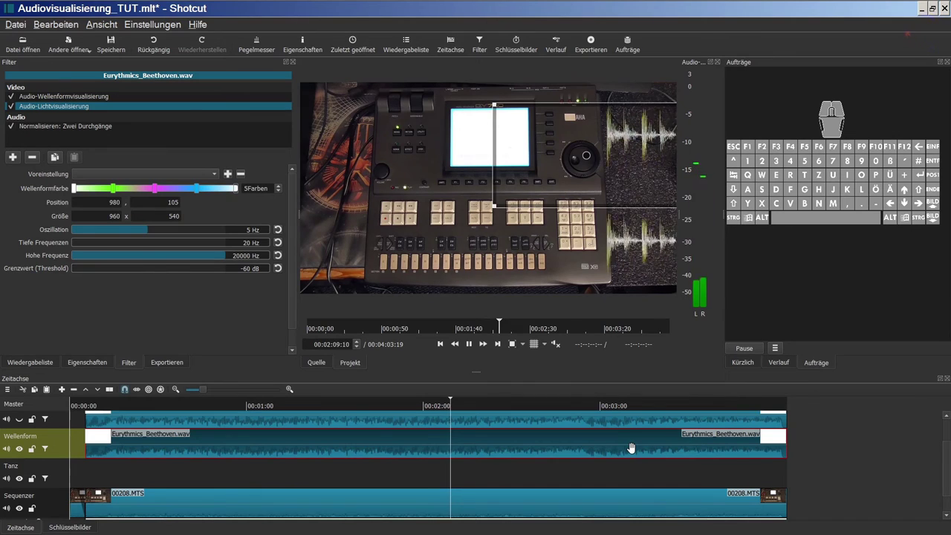
{"action": "left_click", "coordinate": [469, 343]}
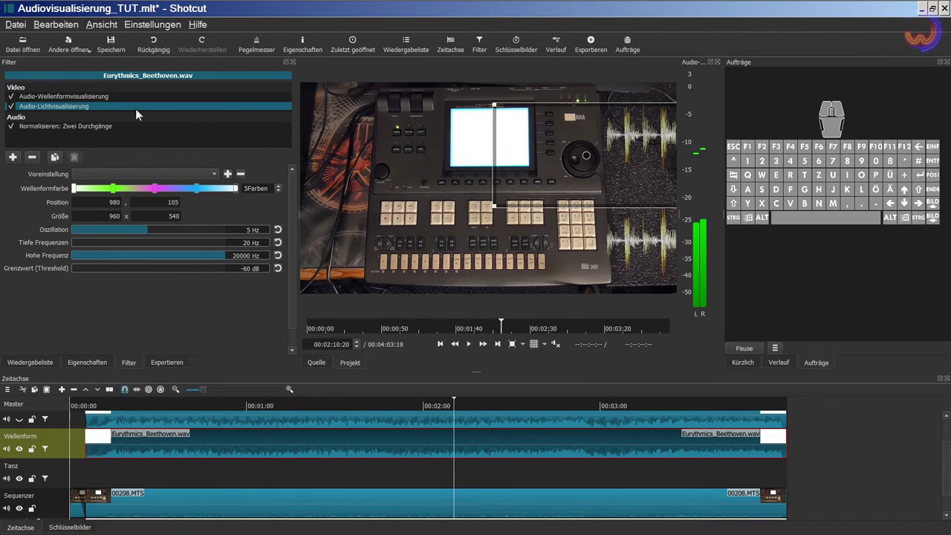
Place the light visualization frame over the waveform at position 1551, 0 with a size of 366 x 1080.
{"action": "left_click_drag", "start_coordinate": [589, 157], "coordinate": [532, 155]}
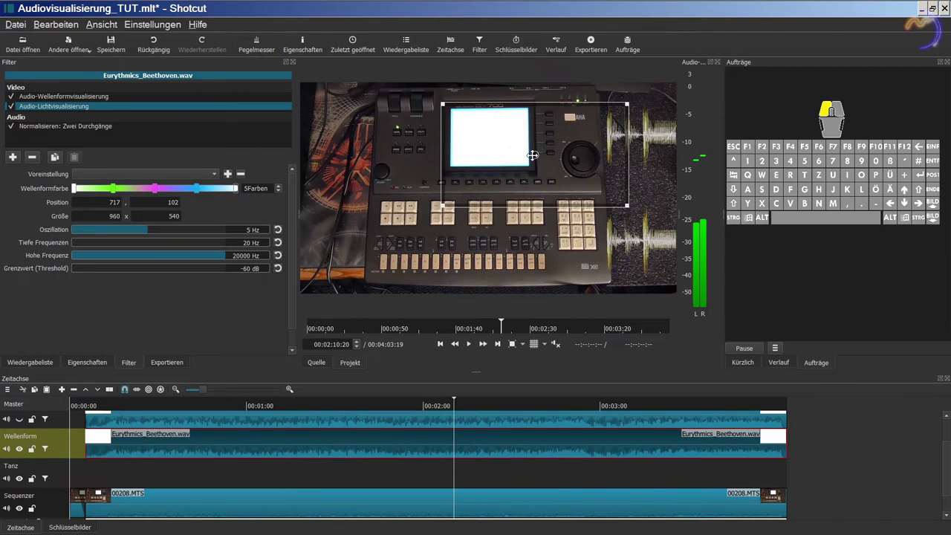
{"action": "left_click_drag", "start_coordinate": [441, 206], "coordinate": [560, 295]}
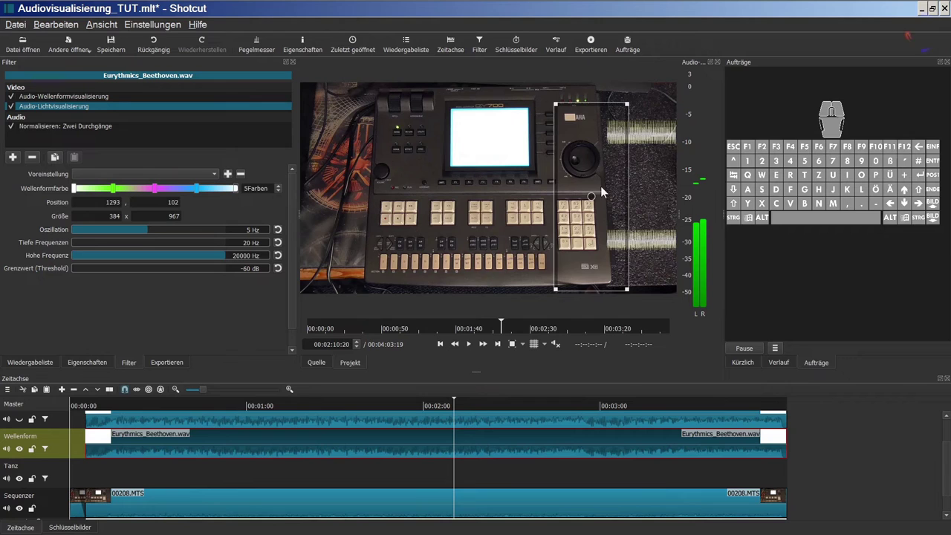
{"action": "left_click_drag", "start_coordinate": [600, 194], "coordinate": [647, 175]}
{"action": "left_click_drag", "start_coordinate": [604, 271], "coordinate": [609, 297]}
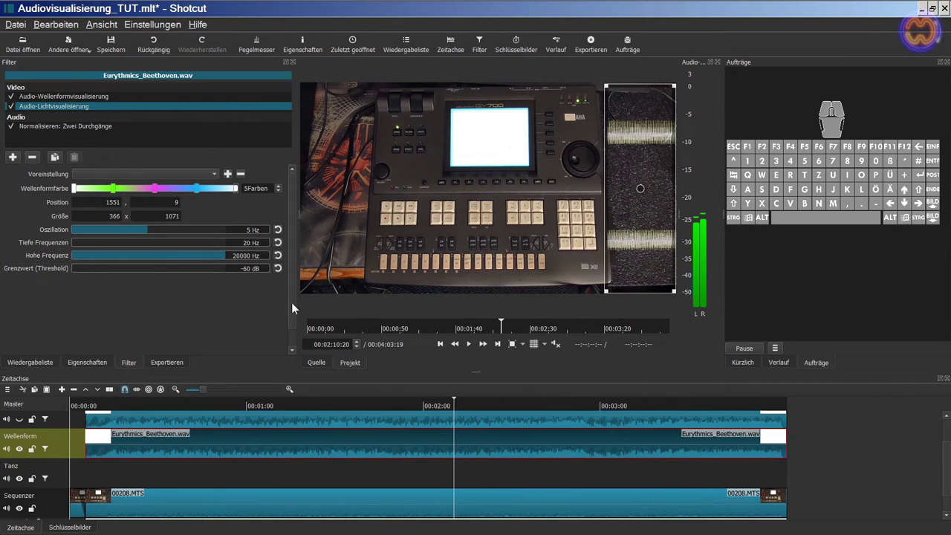
{"action": "type", "text": "0"}
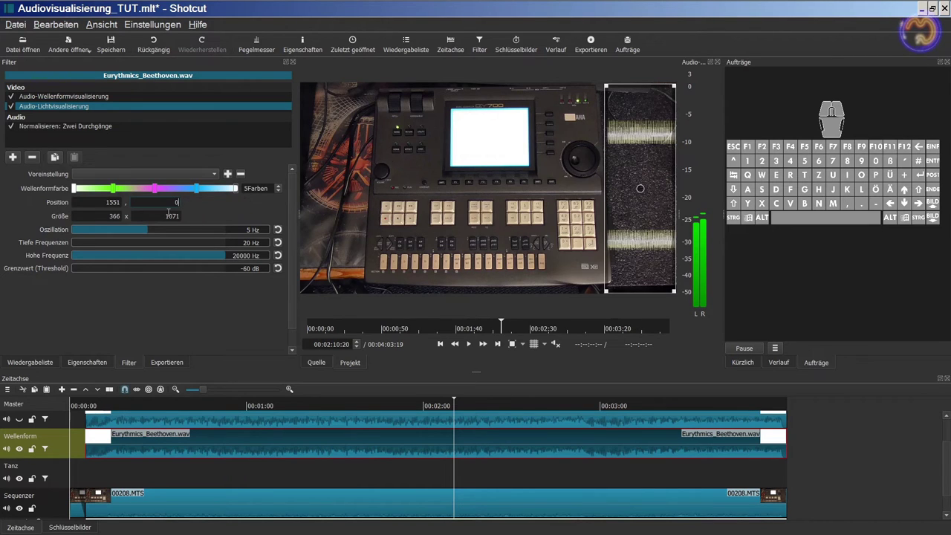
{"action": "type", "text": "1080"}
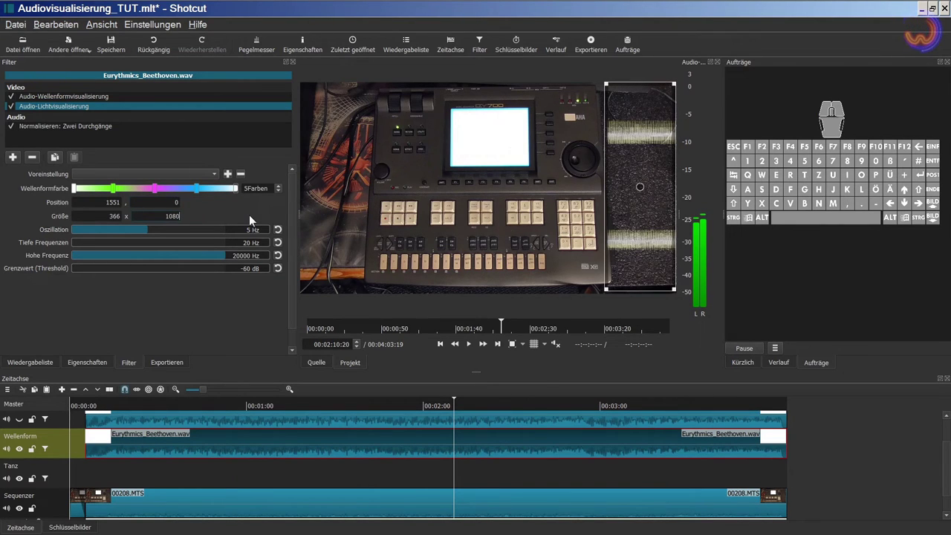
{"action": "key", "text": "Tab"}
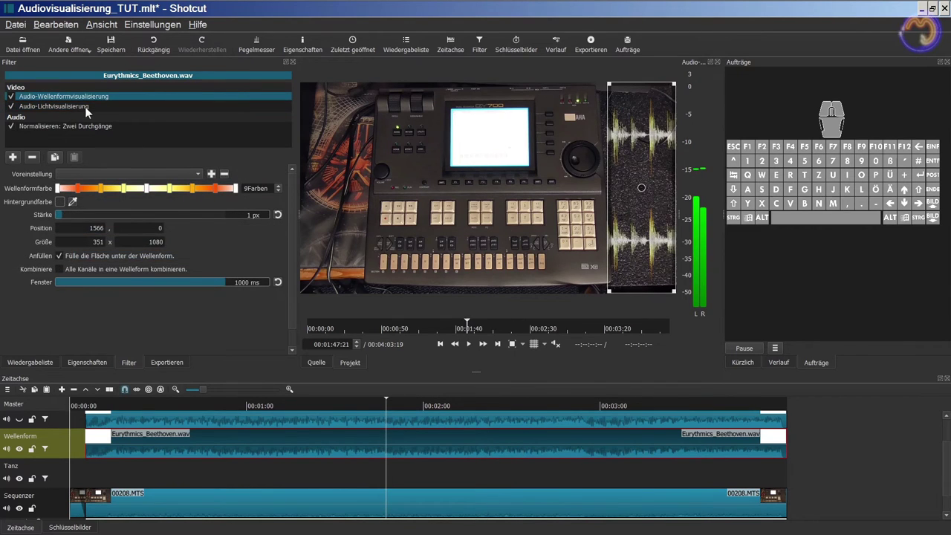
{"action": "left_click", "coordinate": [84, 106]}
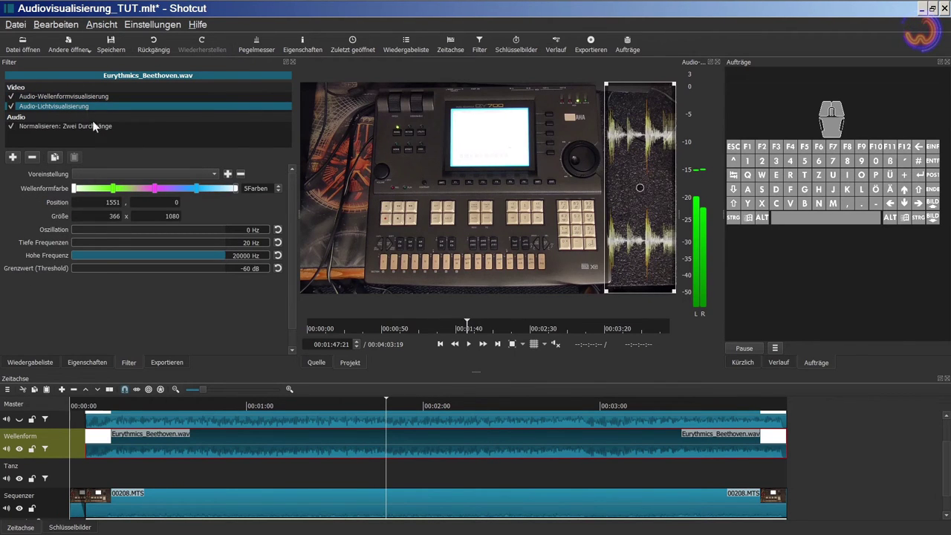
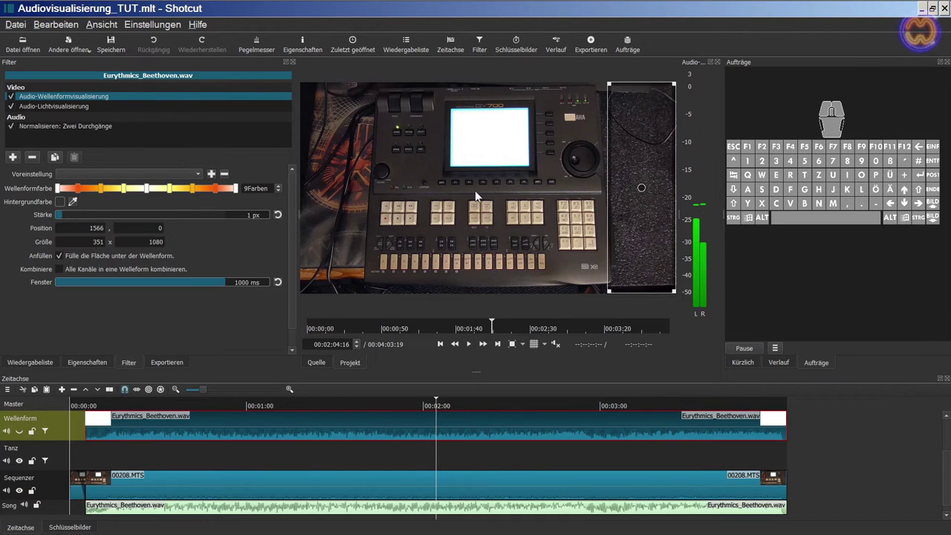
Check the Trenne Audio option of the Sequenzer clip 00208.MTS and look over the timeline up to its end.
{"action": "left_click", "coordinate": [468, 484]}
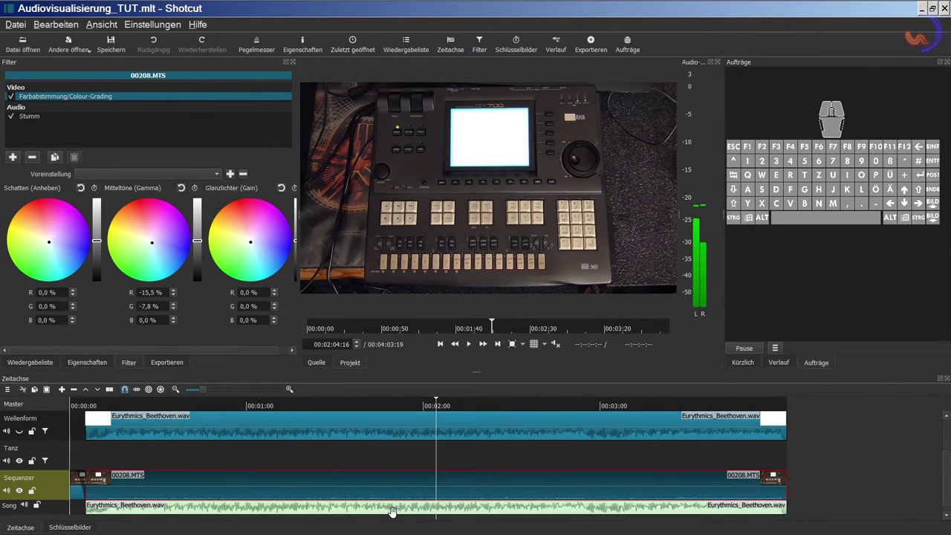
{"action": "right_click", "coordinate": [392, 495]}
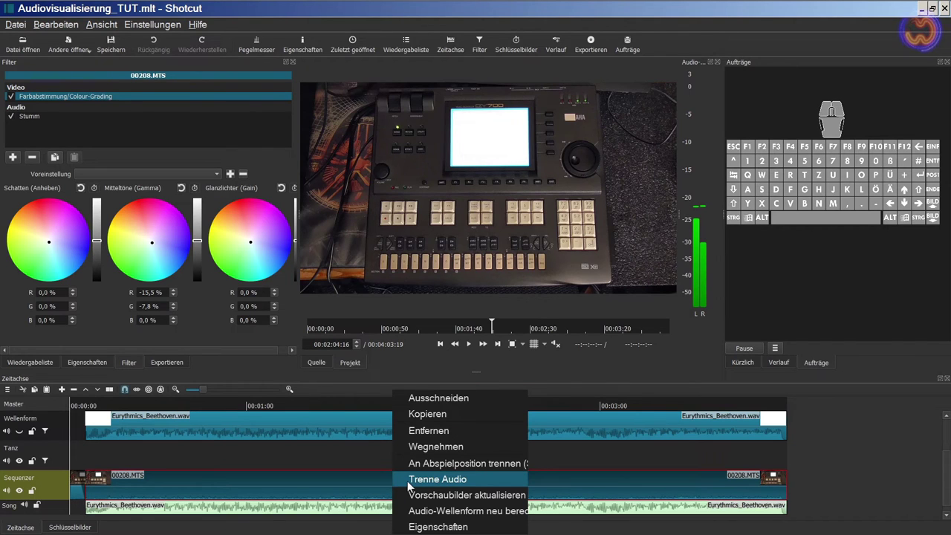
{"action": "left_click", "coordinate": [883, 481]}
{"action": "scroll", "coordinate": [883, 480], "scroll_direction": "right", "scroll_amount": 3}
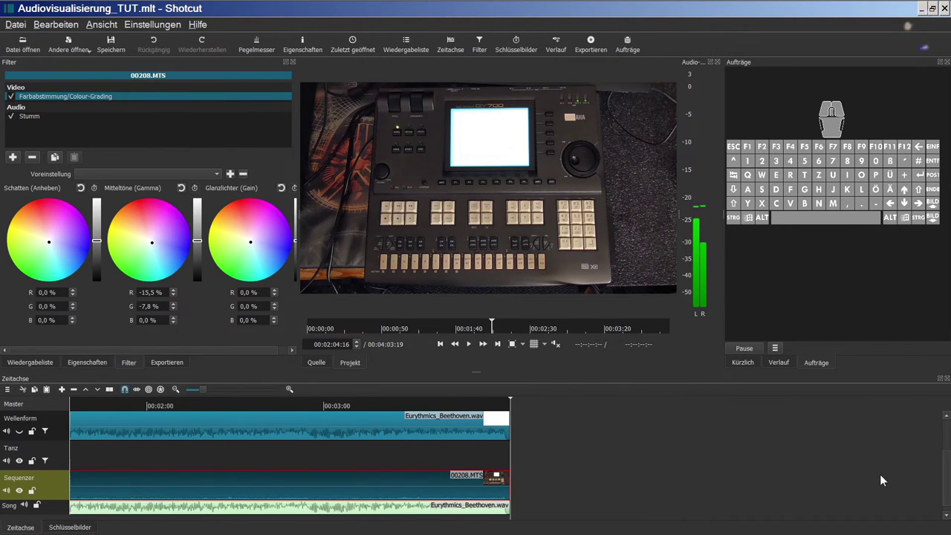
{"action": "scroll", "coordinate": [223, 408], "scroll_direction": "left", "scroll_amount": 5}
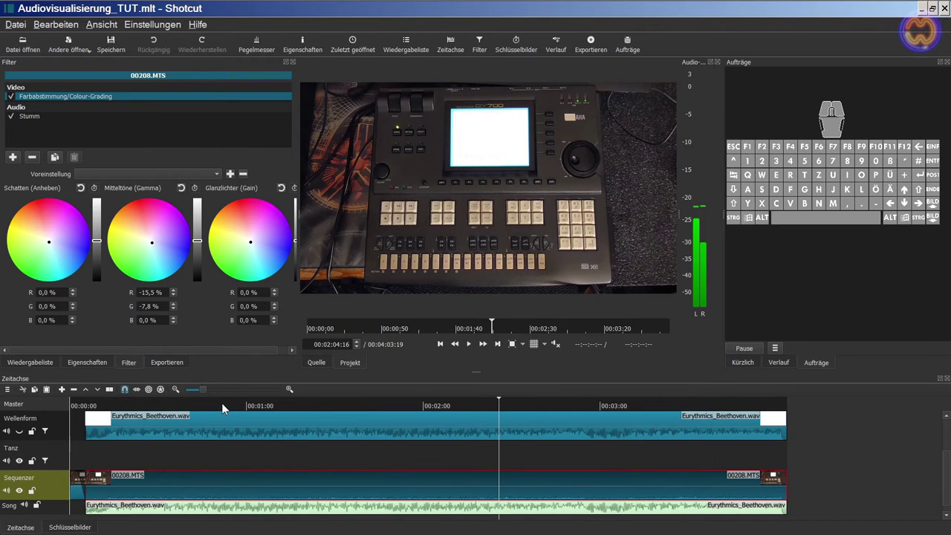
Open the export settings and jump to the end of the timeline clips and back to the song's start.
{"action": "left_click", "coordinate": [165, 362]}
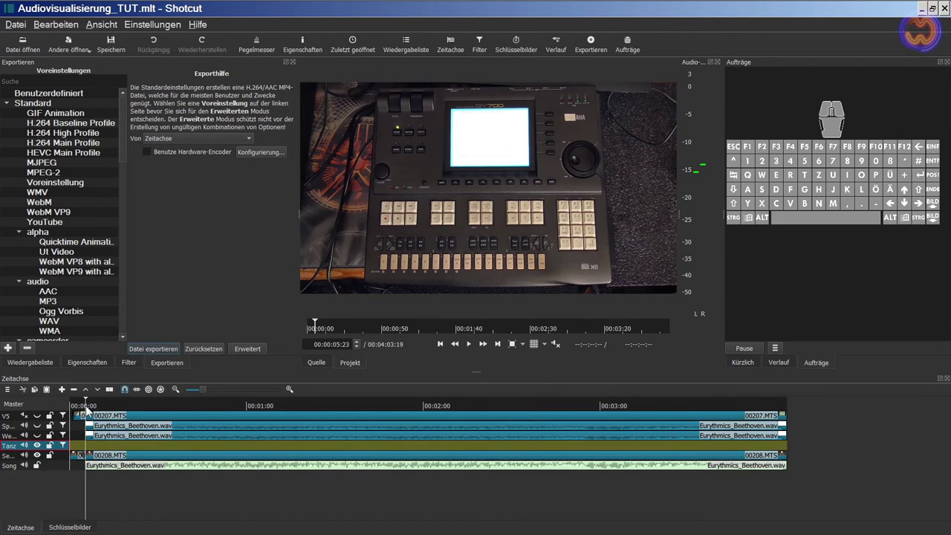
{"action": "left_click", "coordinate": [497, 344]}
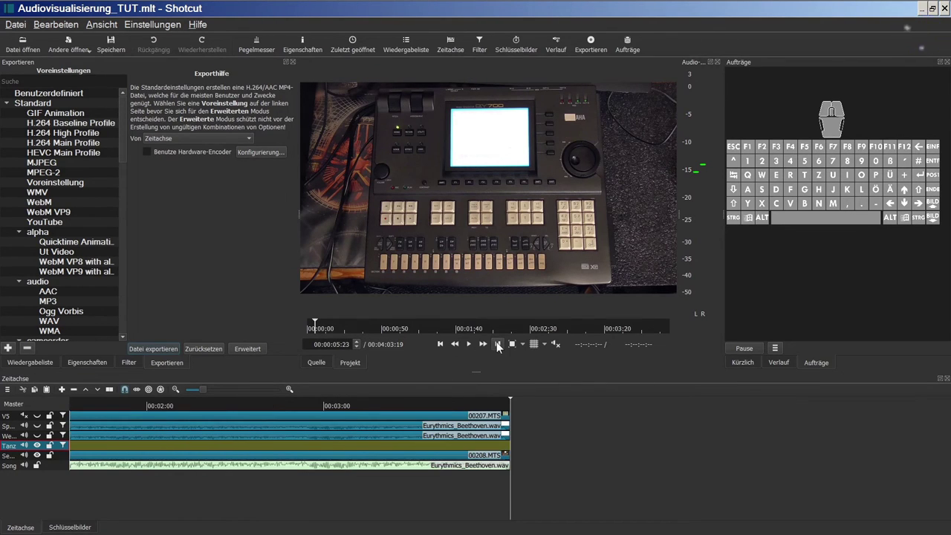
{"action": "left_click", "coordinate": [440, 344]}
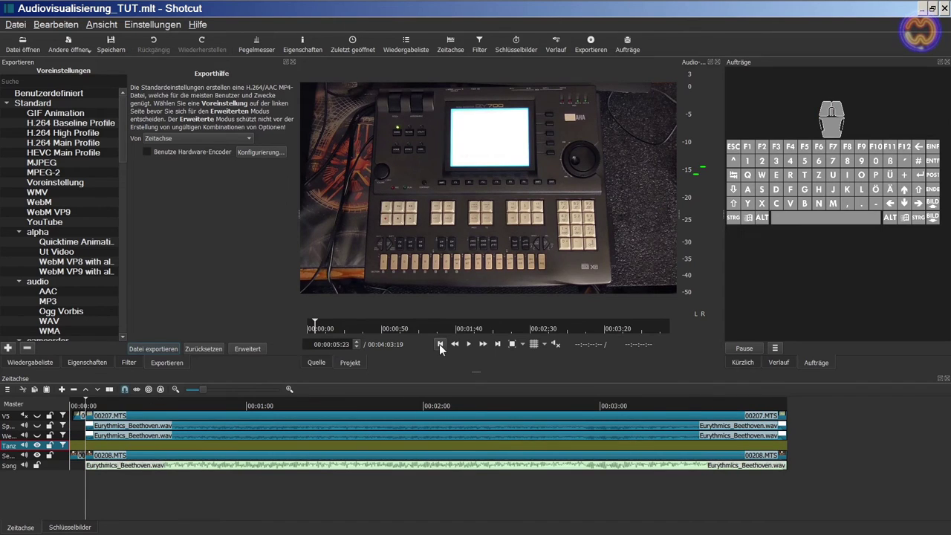
Show track V5, hide track Tanz and copy the timeline to the source player, pausing its playback.
{"action": "left_click", "coordinate": [37, 415]}
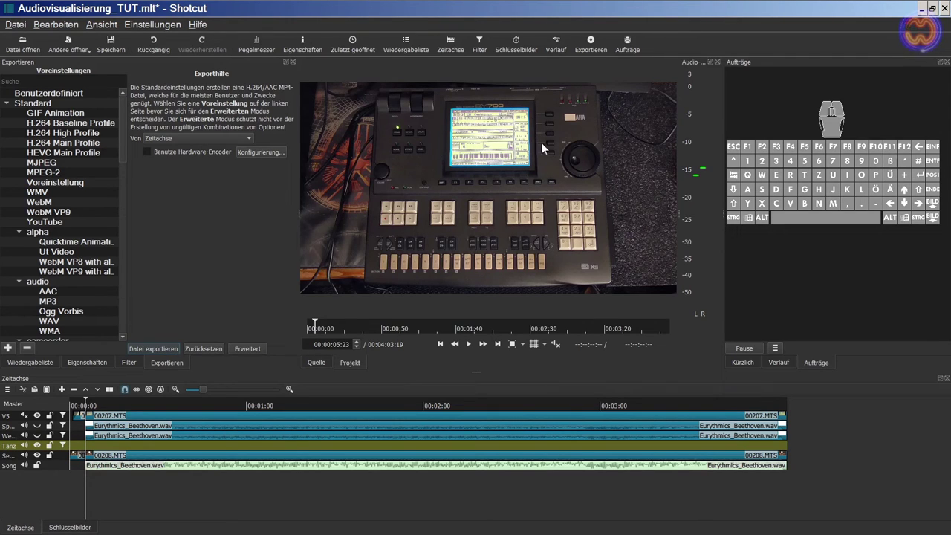
{"action": "left_click", "coordinate": [38, 444]}
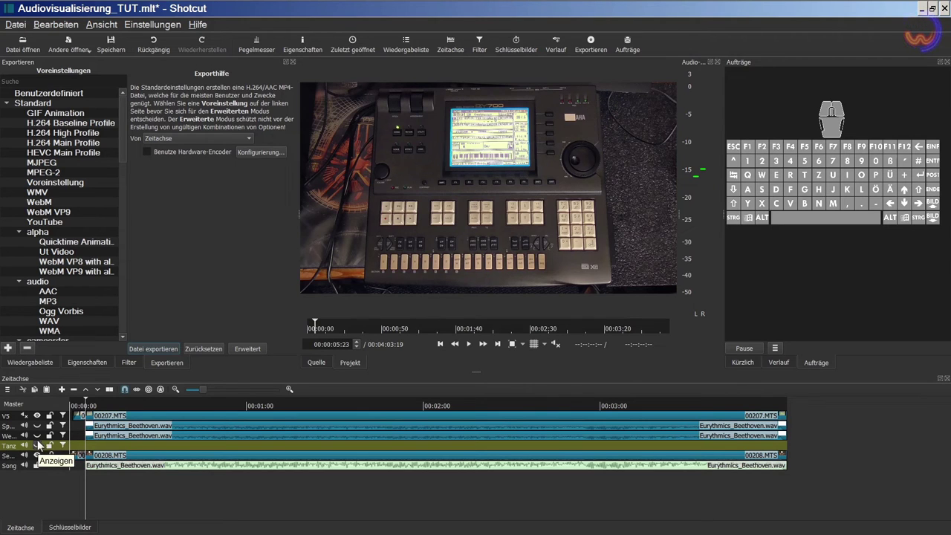
{"action": "left_click", "coordinate": [9, 389]}
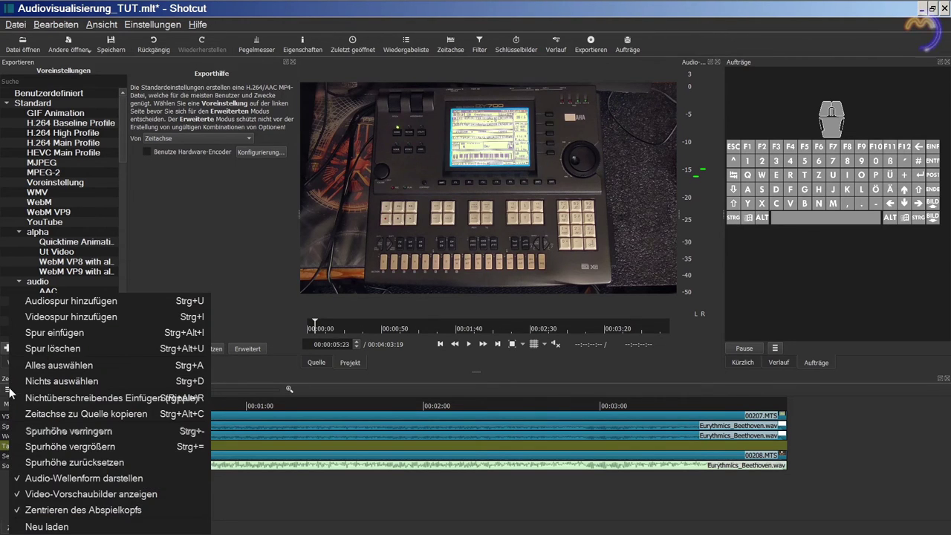
{"action": "left_click", "coordinate": [70, 414]}
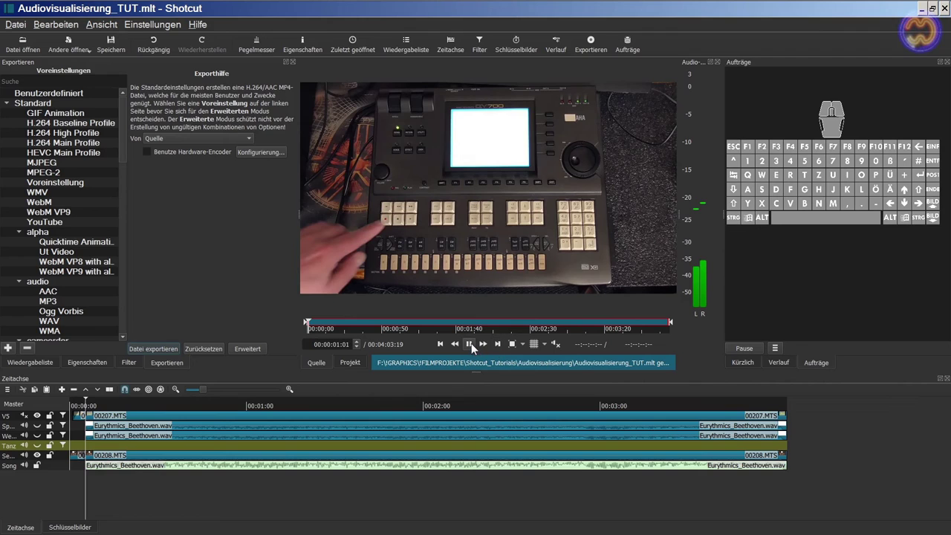
{"action": "left_click", "coordinate": [470, 343]}
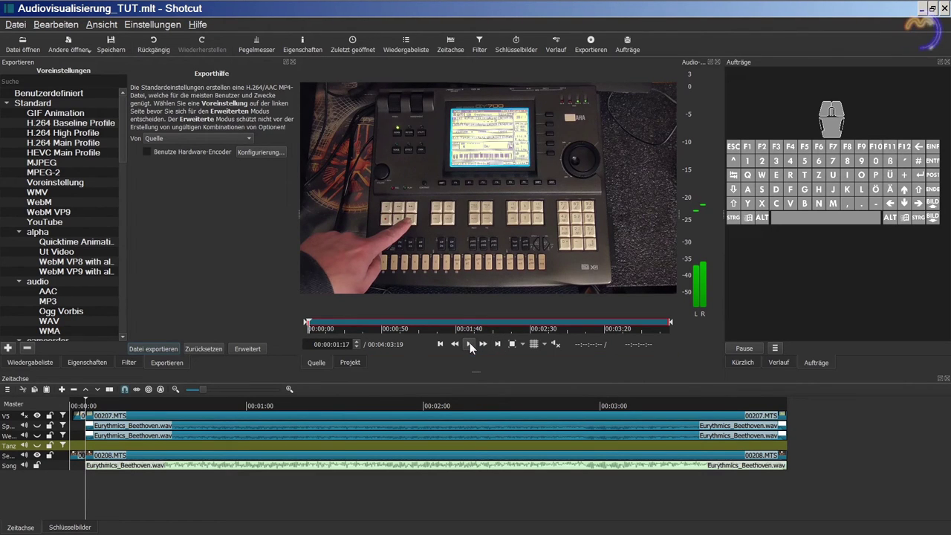
Move the source playhead to 00:00:05:23 and set the in point there.
{"action": "left_click", "coordinate": [350, 362]}
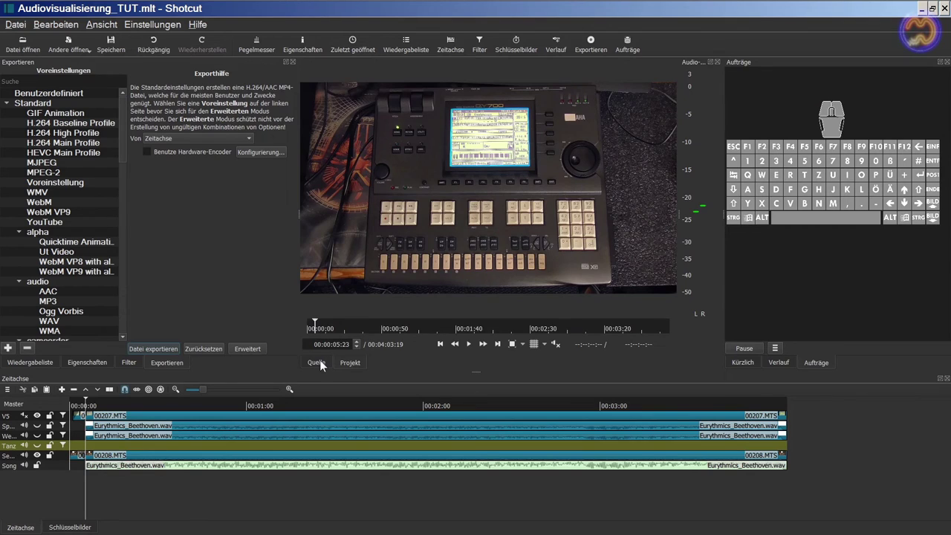
{"action": "left_click", "coordinate": [318, 362]}
{"action": "double_click", "coordinate": [336, 344]}
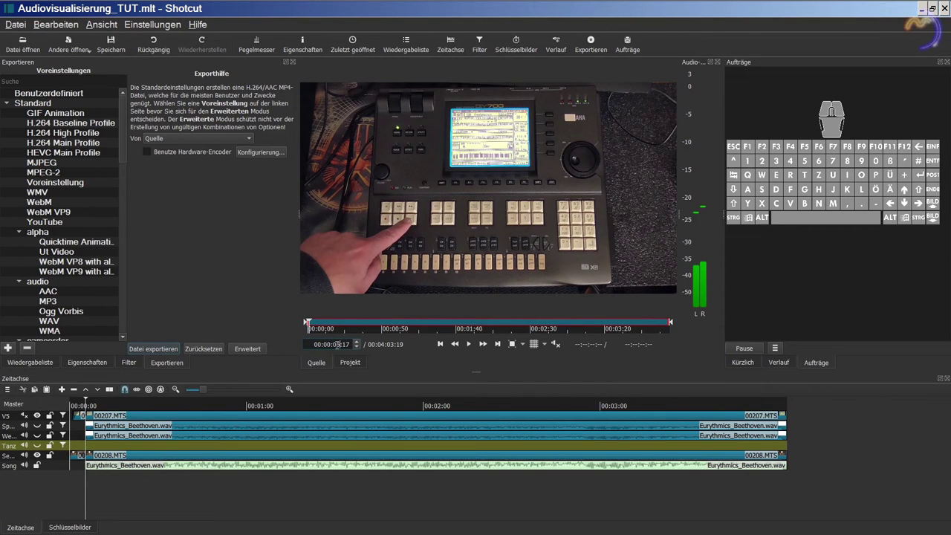
{"action": "type", "text": "05"}
{"action": "left_click", "coordinate": [372, 340]}
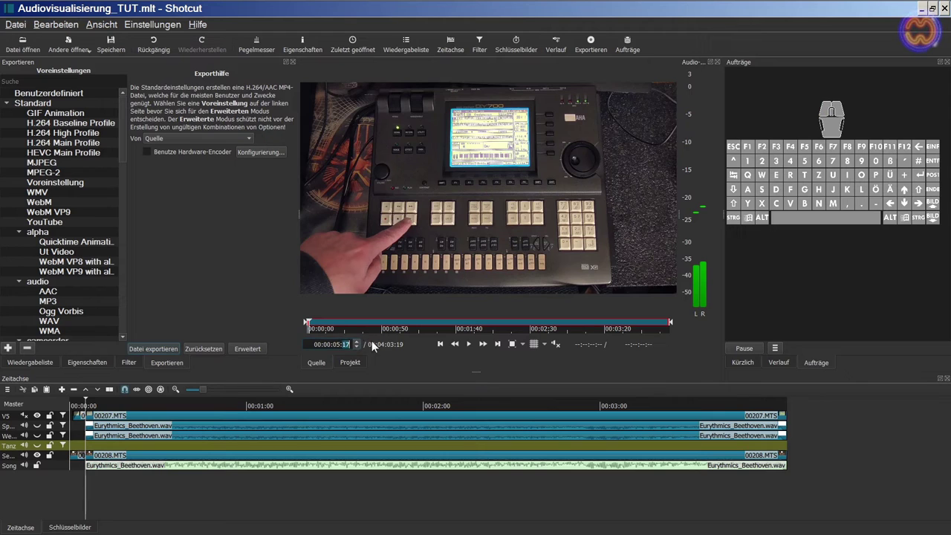
{"action": "key", "text": "Tab"}
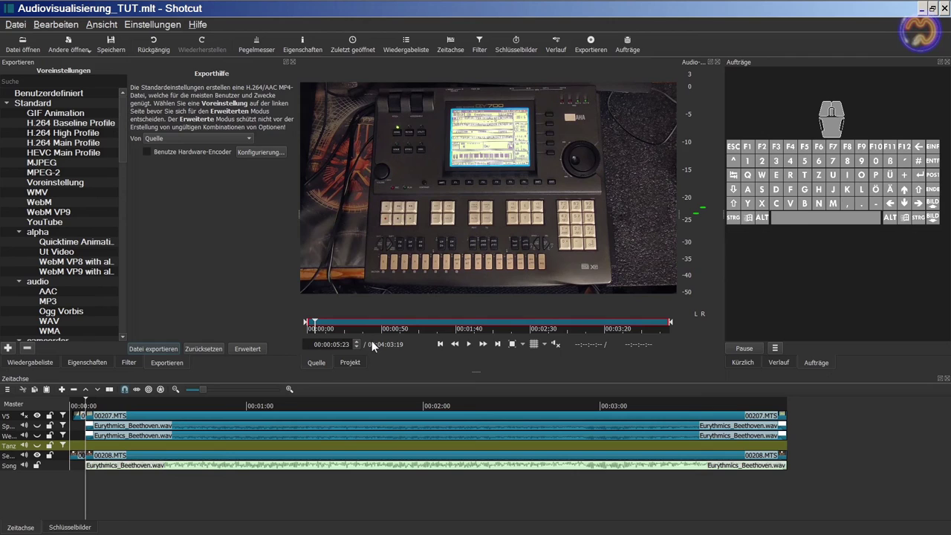
{"action": "key", "text": "i"}
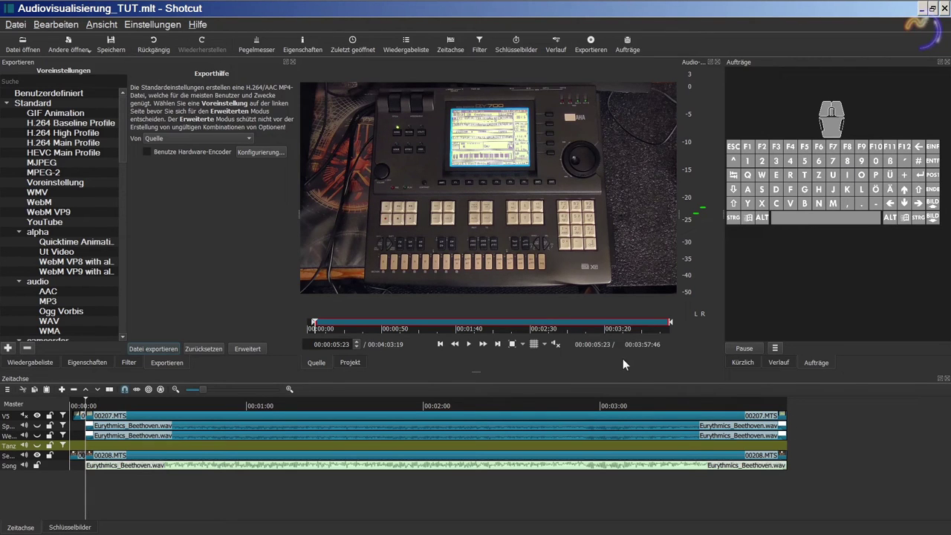
Apply the YouTube preset in the advanced export settings and check its codec options.
{"action": "left_click", "coordinate": [165, 362]}
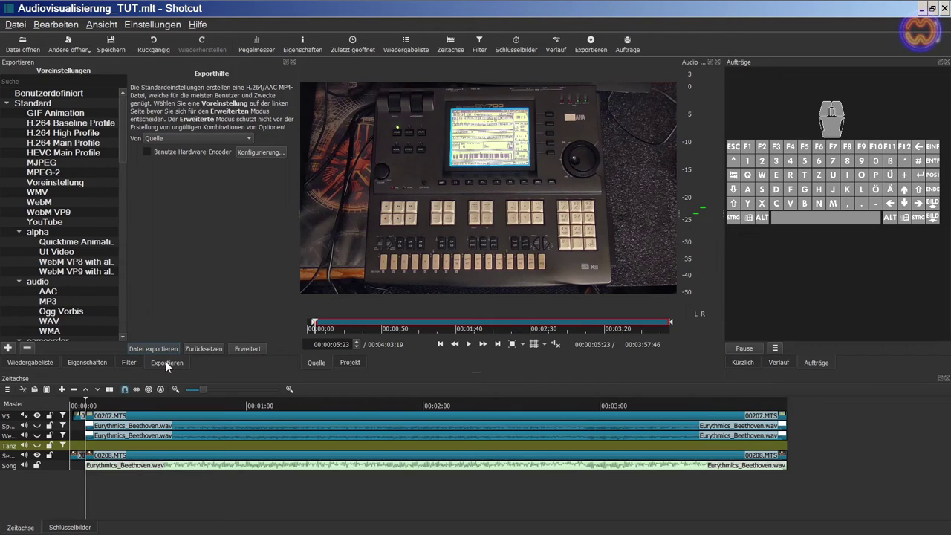
{"action": "left_click", "coordinate": [244, 349]}
{"action": "left_click", "coordinate": [58, 222]}
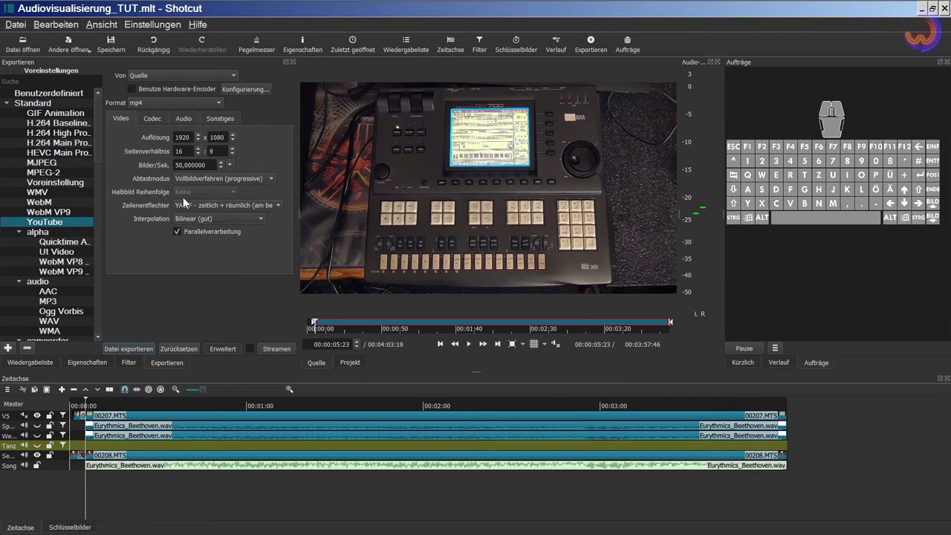
{"action": "left_click", "coordinate": [159, 119]}
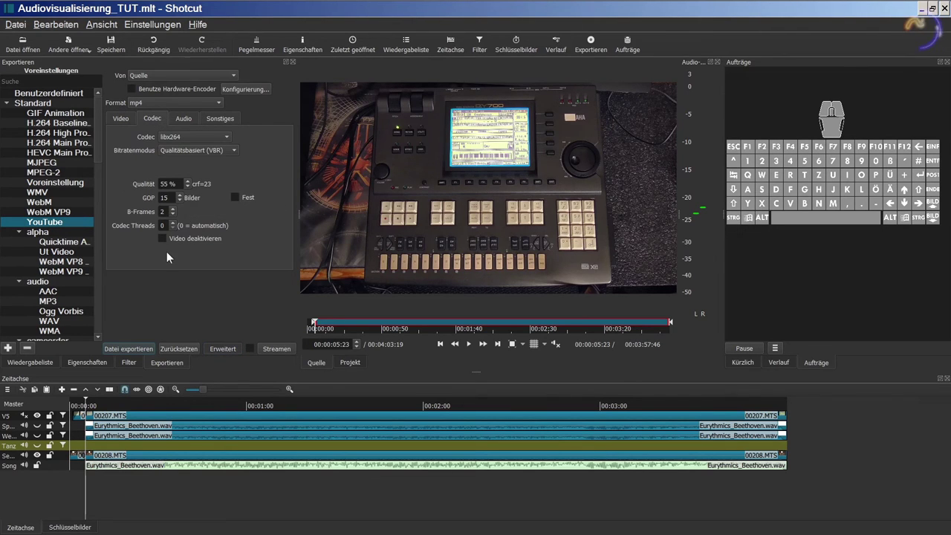
Set the export audio to a sample rate of 44100 Hz and a bitrate of 192k.
{"action": "left_click", "coordinate": [184, 119]}
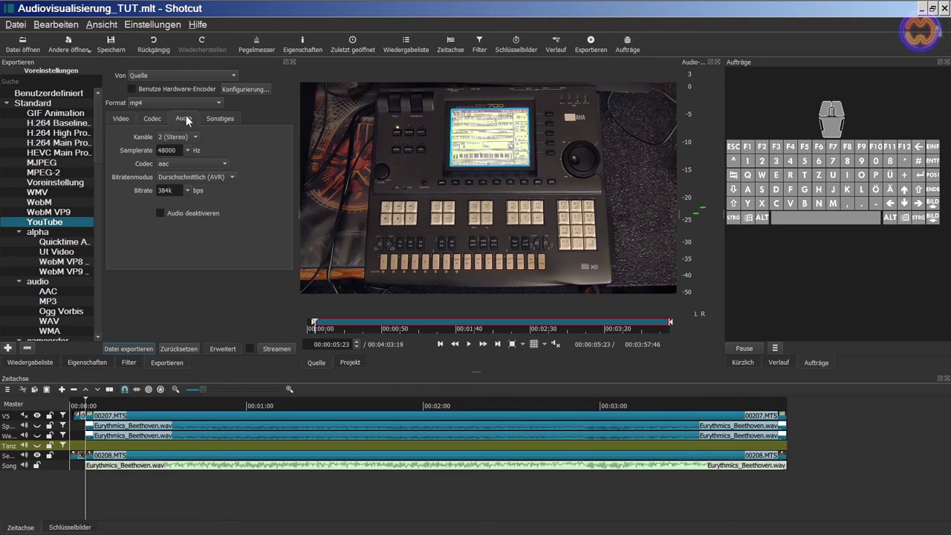
{"action": "left_click", "coordinate": [187, 150]}
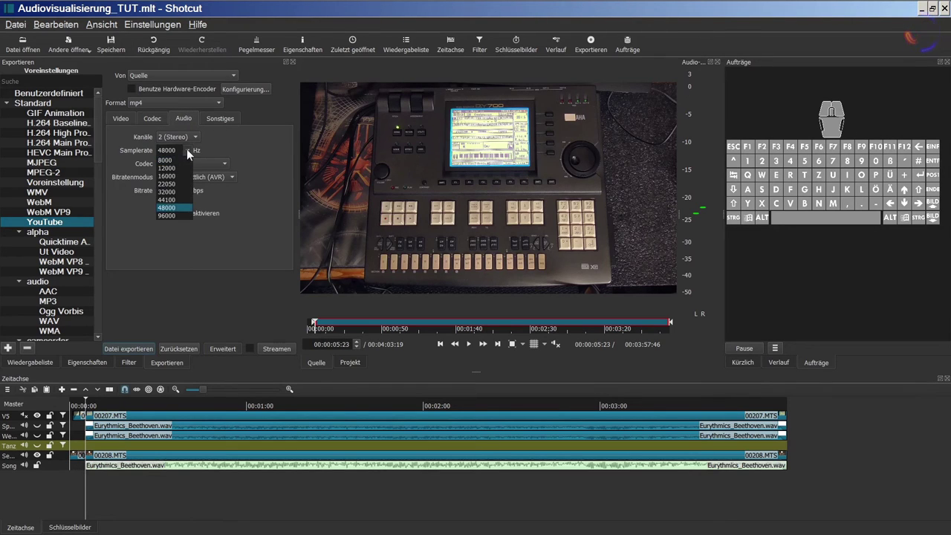
{"action": "left_click", "coordinate": [180, 200]}
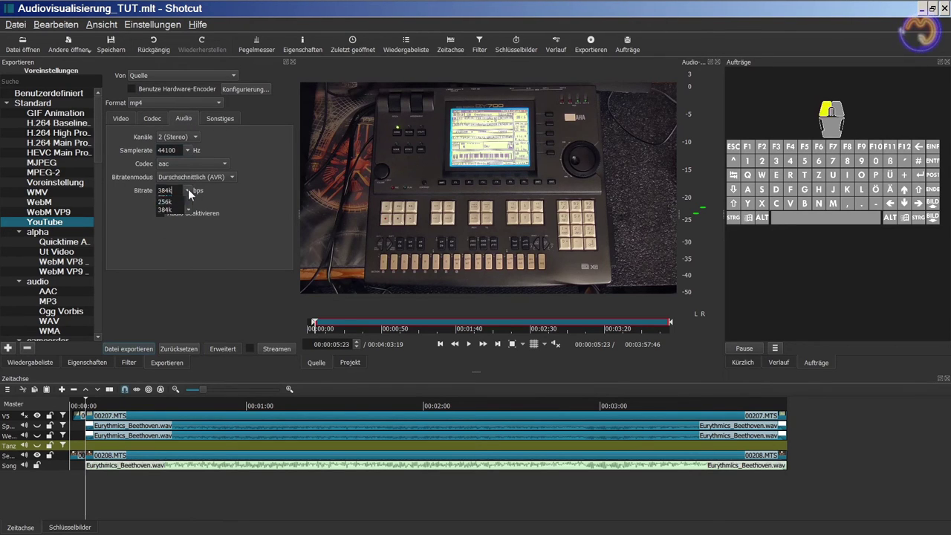
{"action": "left_click", "coordinate": [188, 189]}
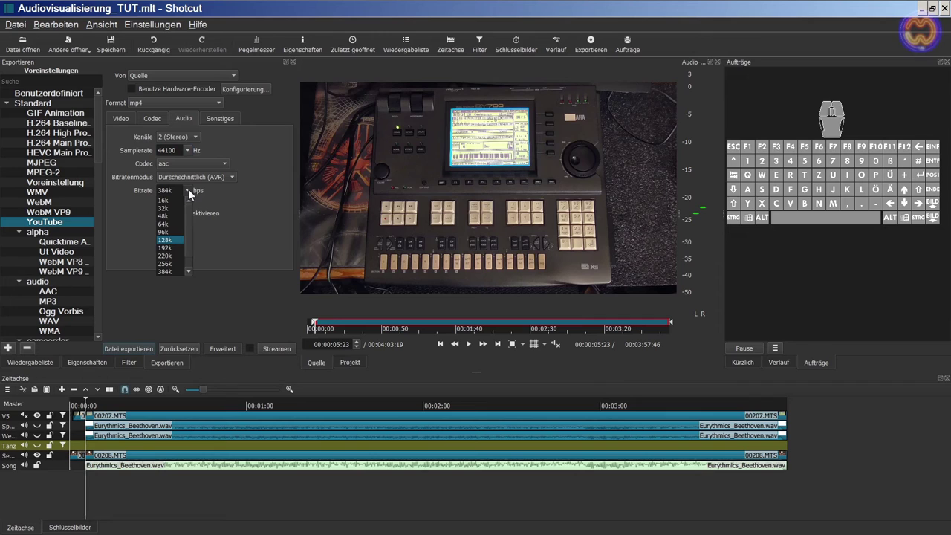
{"action": "left_click", "coordinate": [176, 246]}
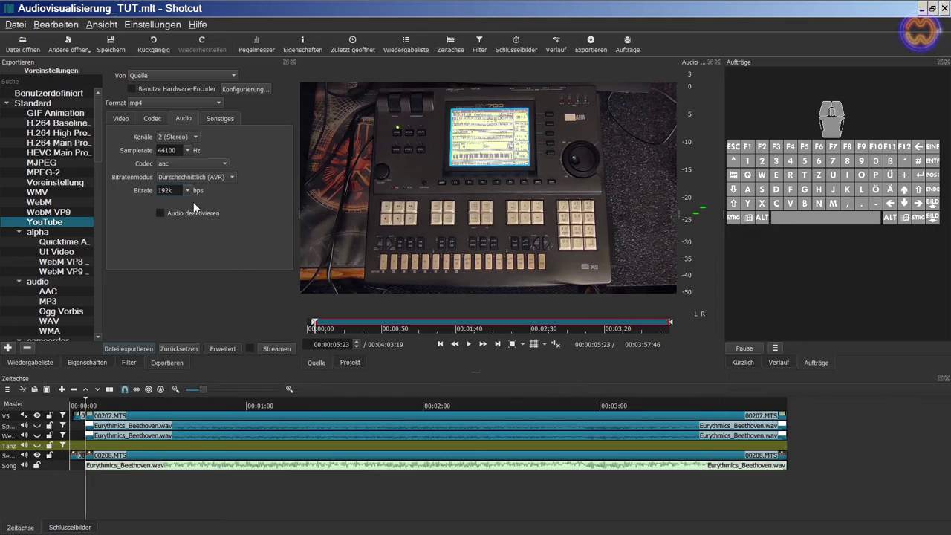
Export the film as BeethovenFilm_u_Musik2.mp4 and check the export job's available options.
{"action": "left_click", "coordinate": [138, 347]}
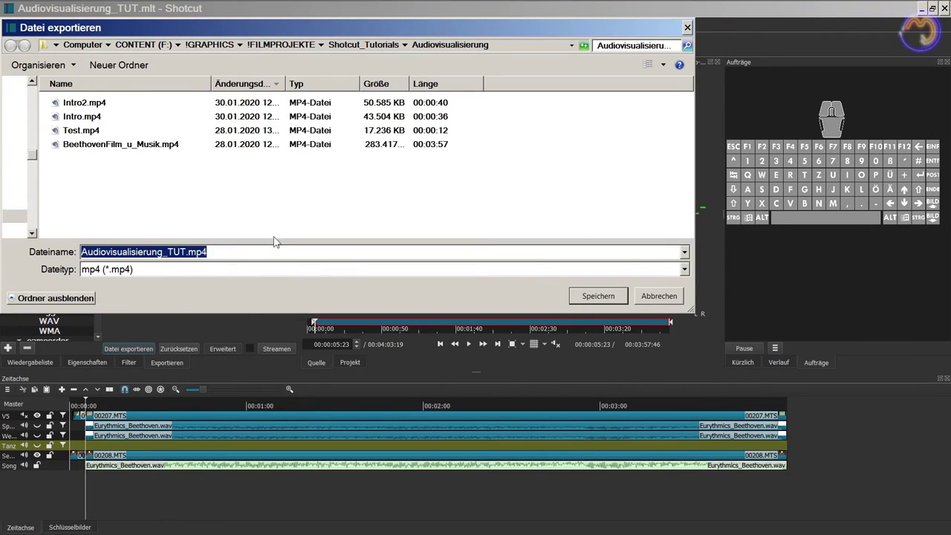
{"action": "left_click", "coordinate": [139, 146]}
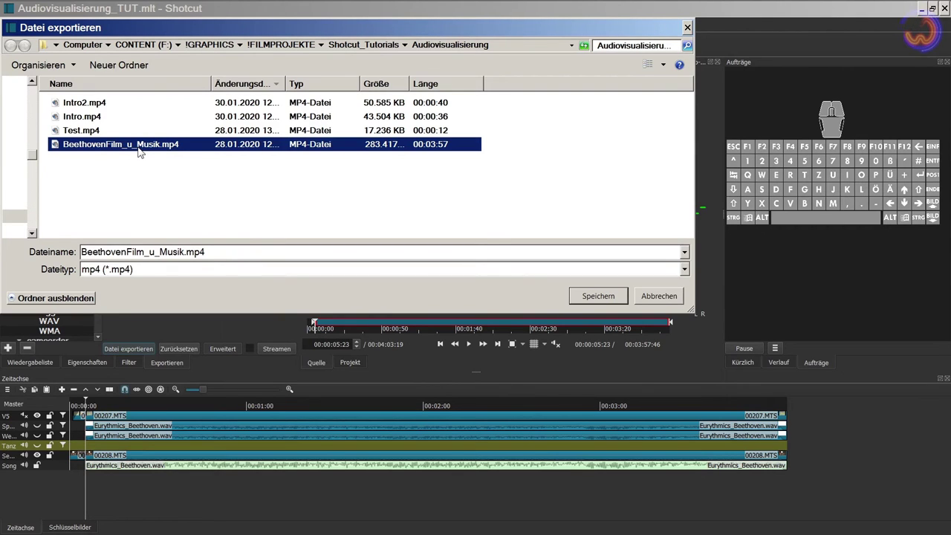
{"action": "double_click", "coordinate": [182, 252]}
{"action": "left_click", "coordinate": [184, 252]}
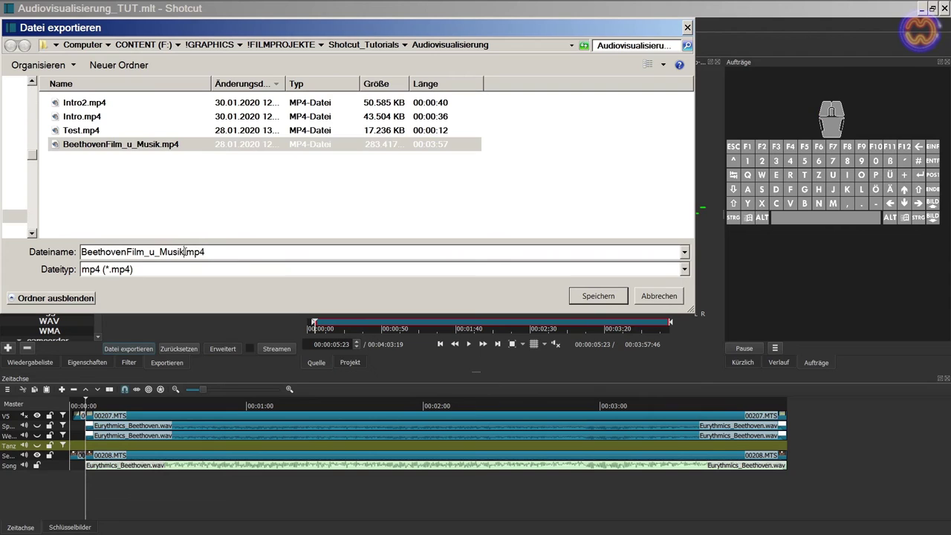
{"action": "type", "text": "2"}
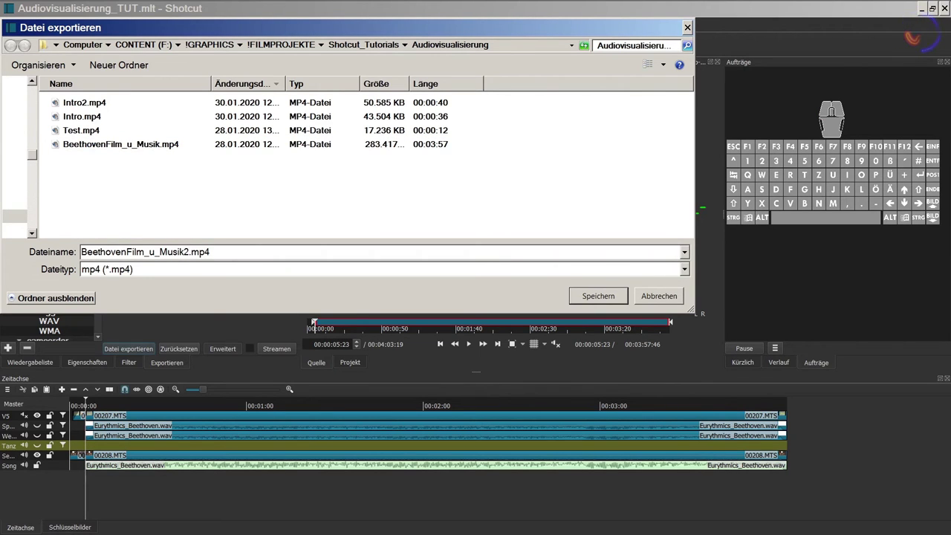
{"action": "left_click", "coordinate": [605, 296]}
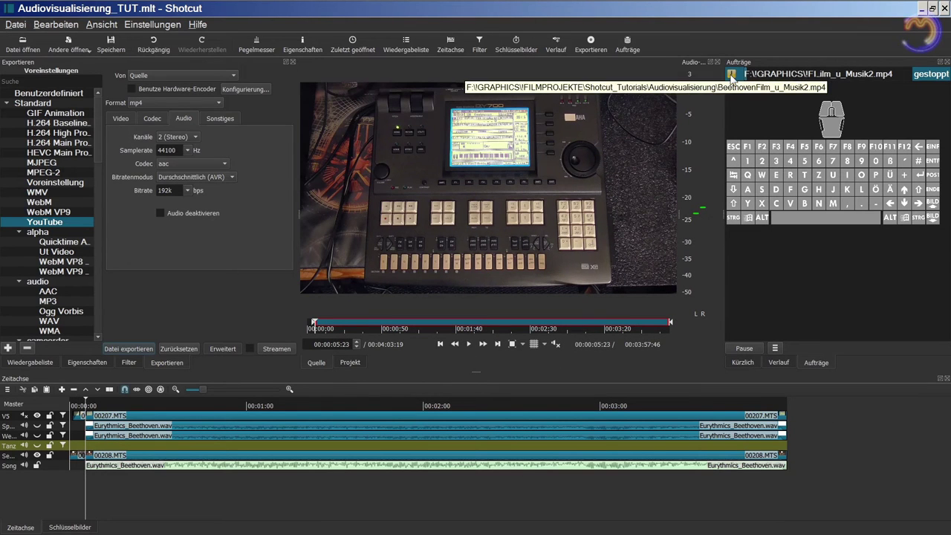
{"action": "right_click", "coordinate": [786, 74]}
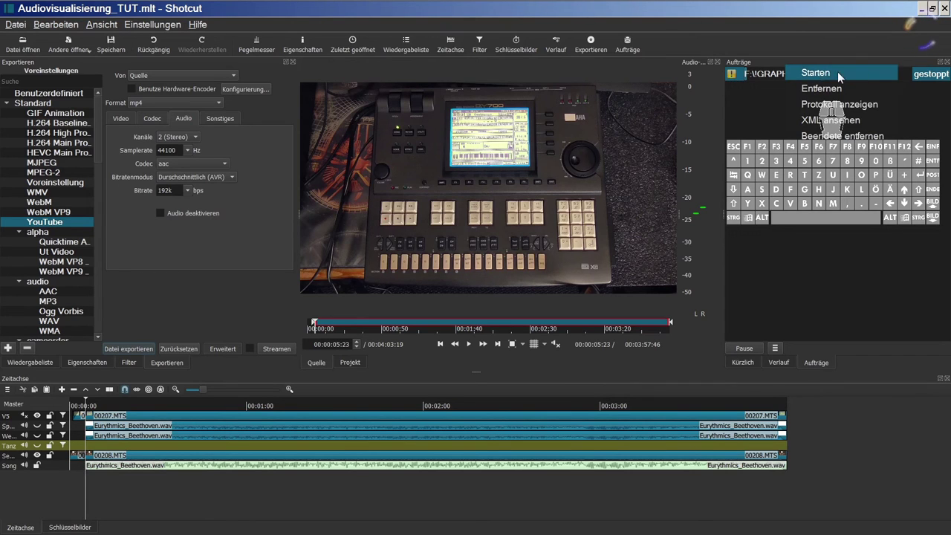
{"action": "left_click", "coordinate": [779, 99]}
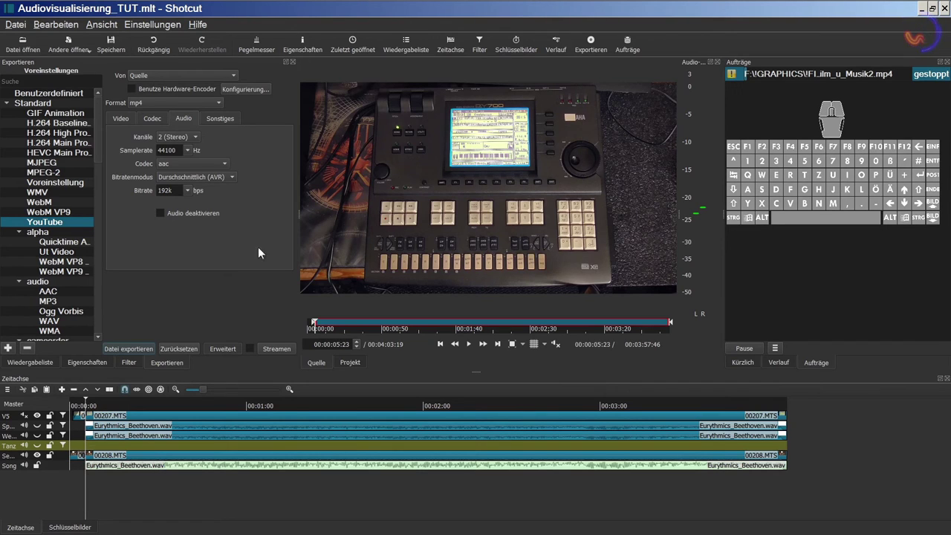
Place BeethovenFilm_u_Musik.mp4 from the playlist on the Tanz track, aligned with the start of the song.
{"action": "left_click", "coordinate": [28, 361]}
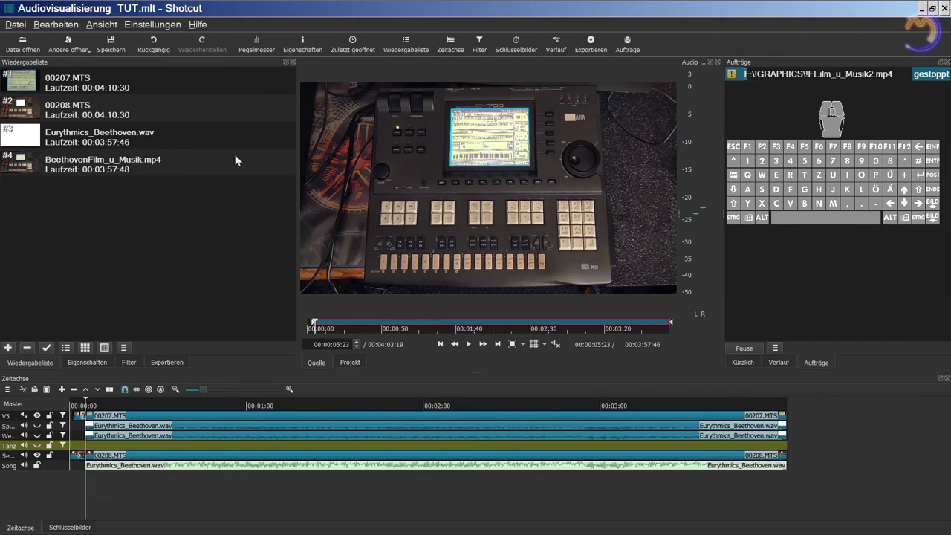
{"action": "double_click", "coordinate": [85, 165]}
{"action": "left_click_drag", "start_coordinate": [397, 174], "coordinate": [88, 449]}
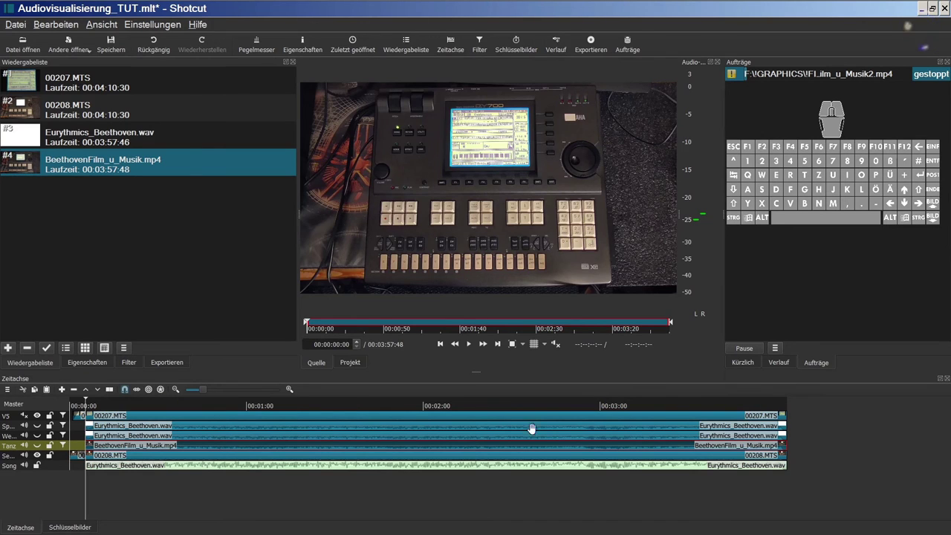
Remove the finished export jobs from the job list.
{"action": "right_click", "coordinate": [816, 76]}
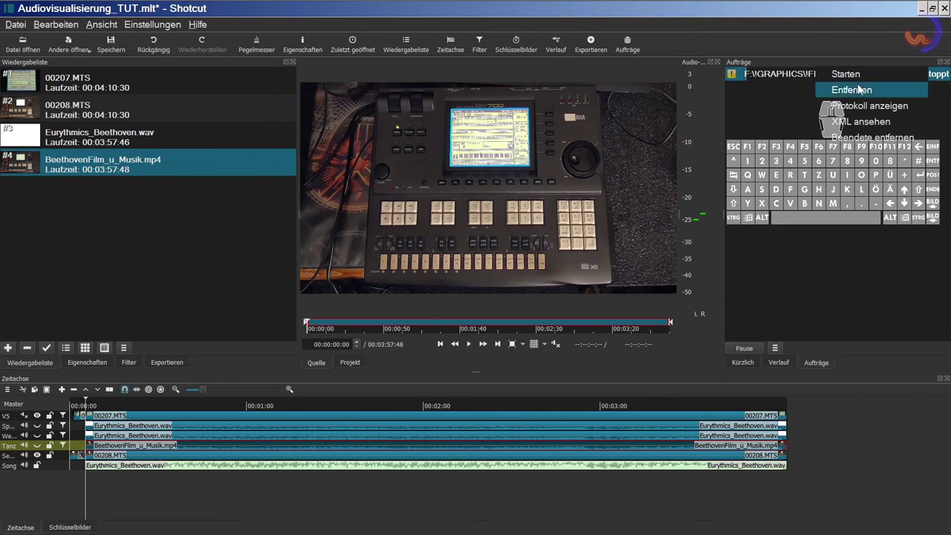
{"action": "left_click", "coordinate": [866, 141]}
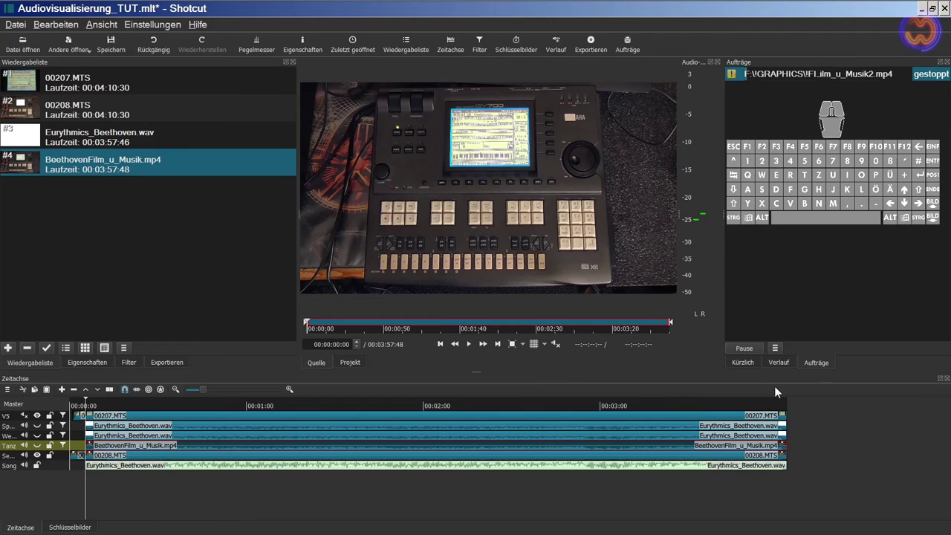
{"action": "left_click", "coordinate": [774, 348]}
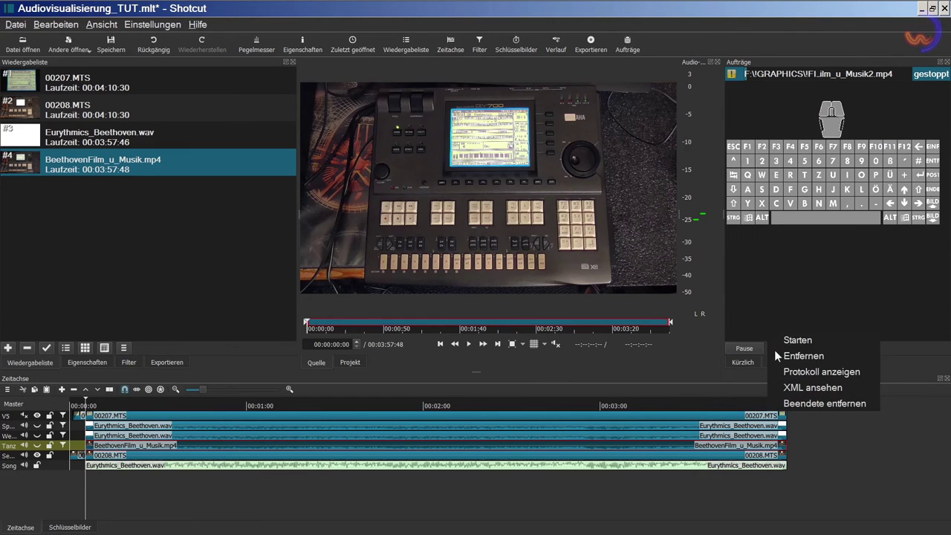
{"action": "left_click", "coordinate": [803, 402]}
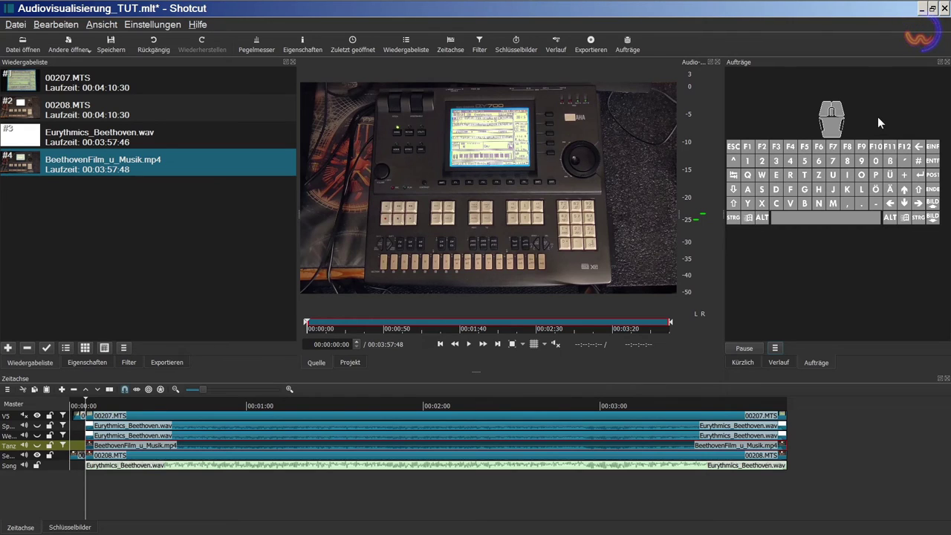
Enlarge the timeline tracks, hide the Sequenzer track and show the filters of the BeethovenFilm_u_Musik.mp4 clip on the Tanz track.
{"action": "key", "text": "ctrl+plus"}
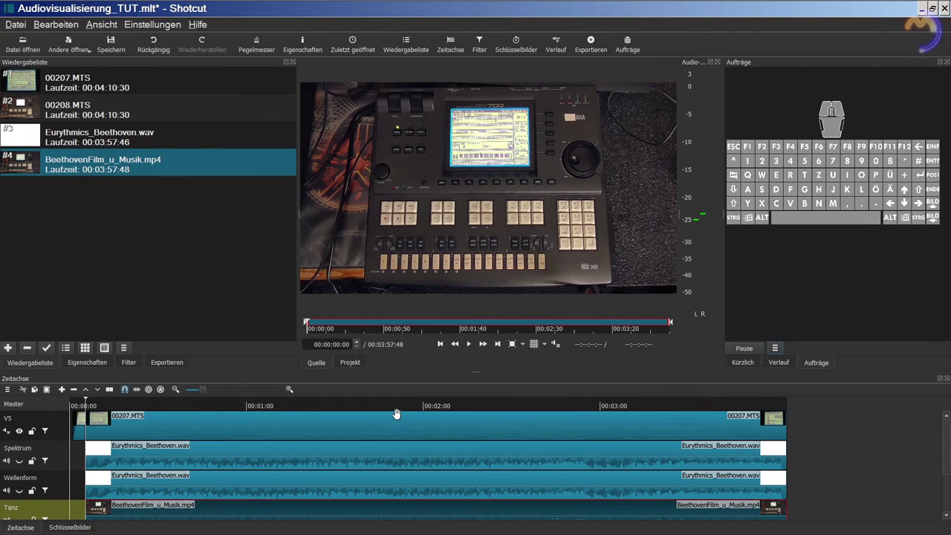
{"action": "scroll", "coordinate": [395, 411], "scroll_direction": "down", "scroll_amount": 2}
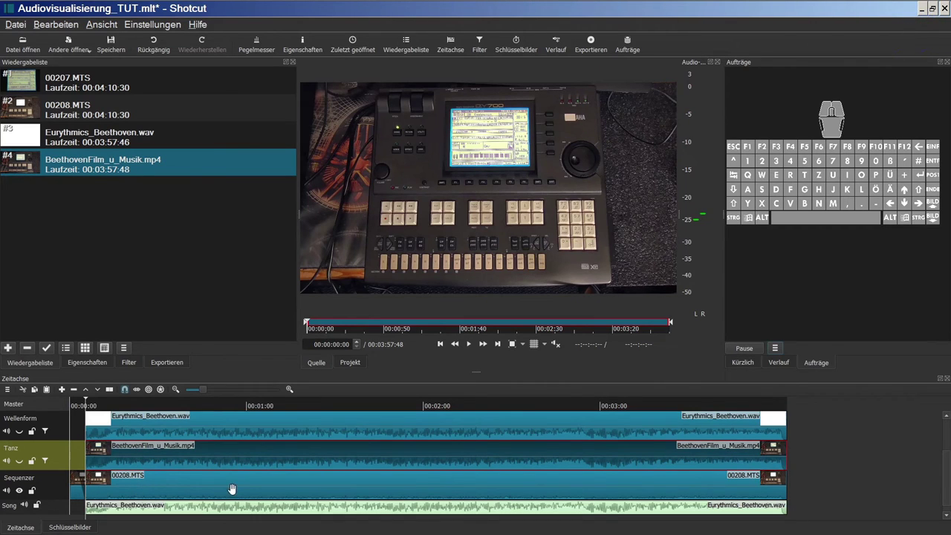
{"action": "scroll", "coordinate": [227, 487], "scroll_direction": "down", "scroll_amount": 1}
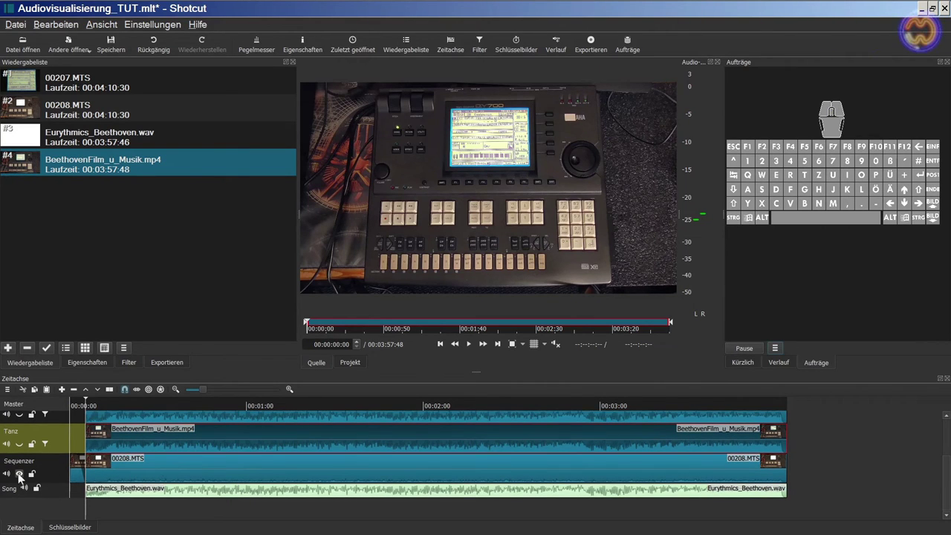
{"action": "left_click", "coordinate": [20, 474]}
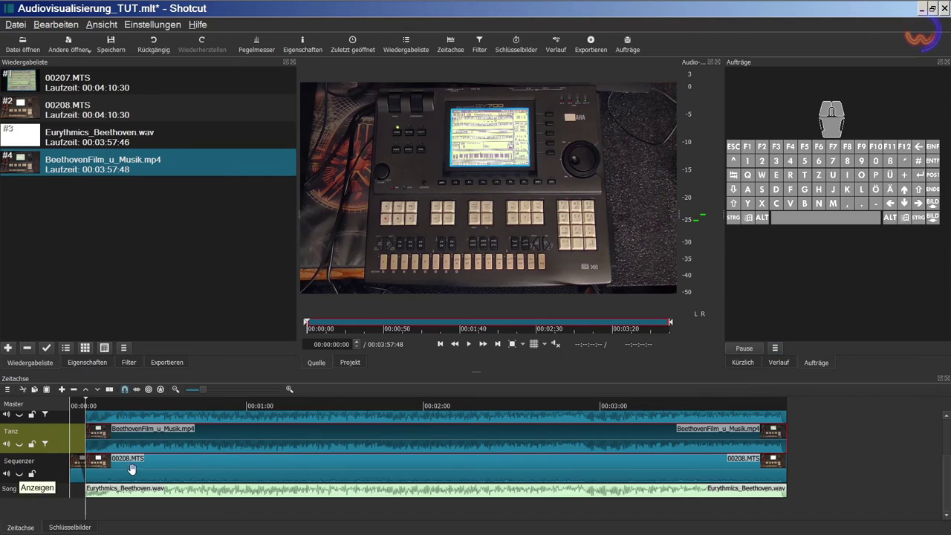
{"action": "left_click", "coordinate": [274, 449]}
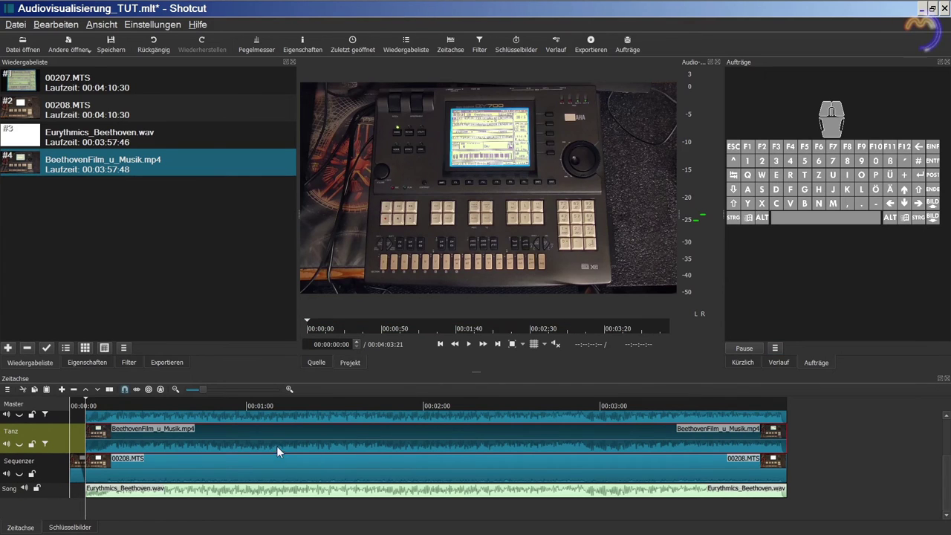
{"action": "left_click", "coordinate": [128, 361]}
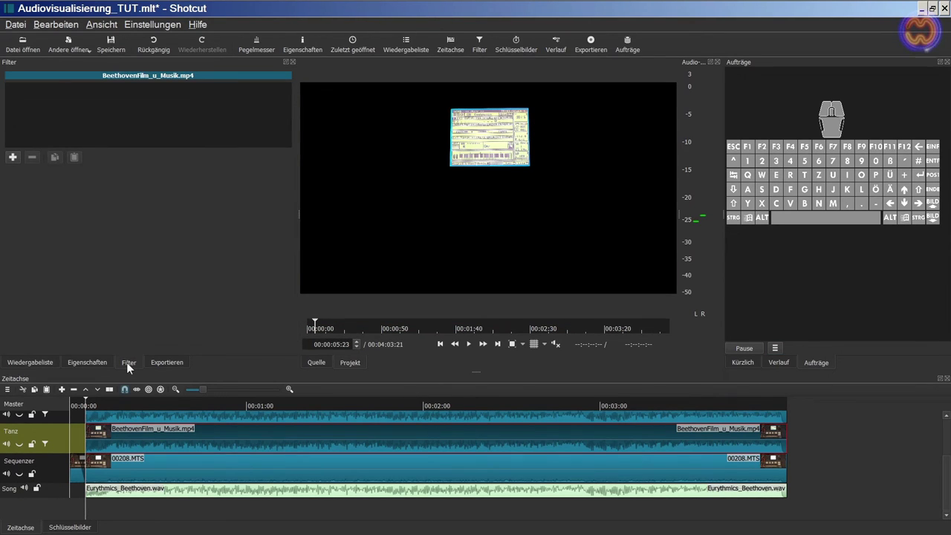
Hide track V5, move the playhead to 00:01:08:44 and show the Tanz track.
{"action": "scroll", "coordinate": [941, 473], "scroll_direction": "up", "scroll_amount": 3}
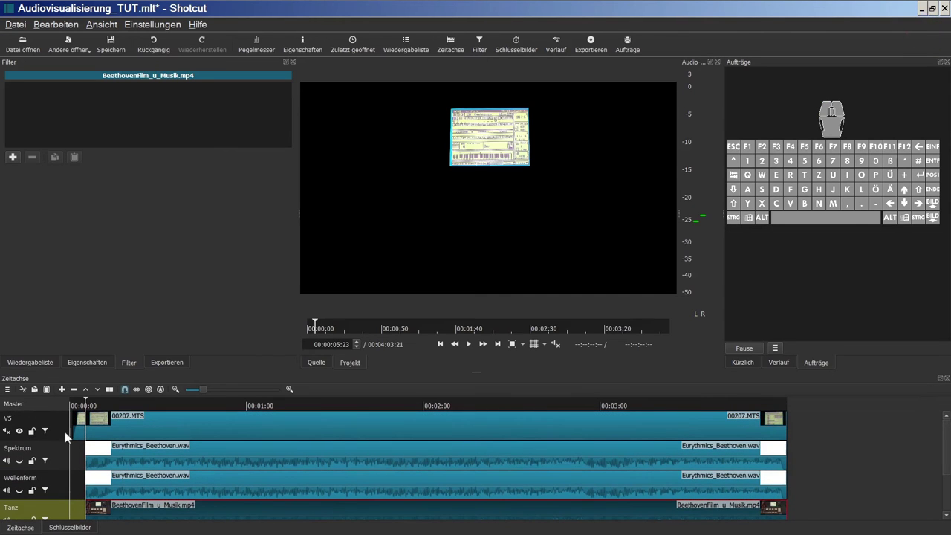
{"action": "left_click", "coordinate": [272, 446]}
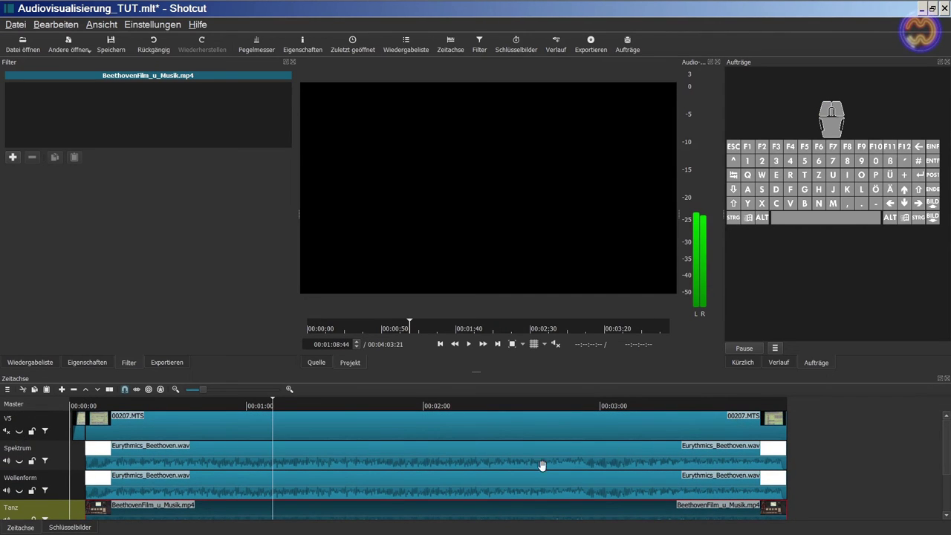
{"action": "scroll", "coordinate": [542, 465], "scroll_direction": "down", "scroll_amount": 2}
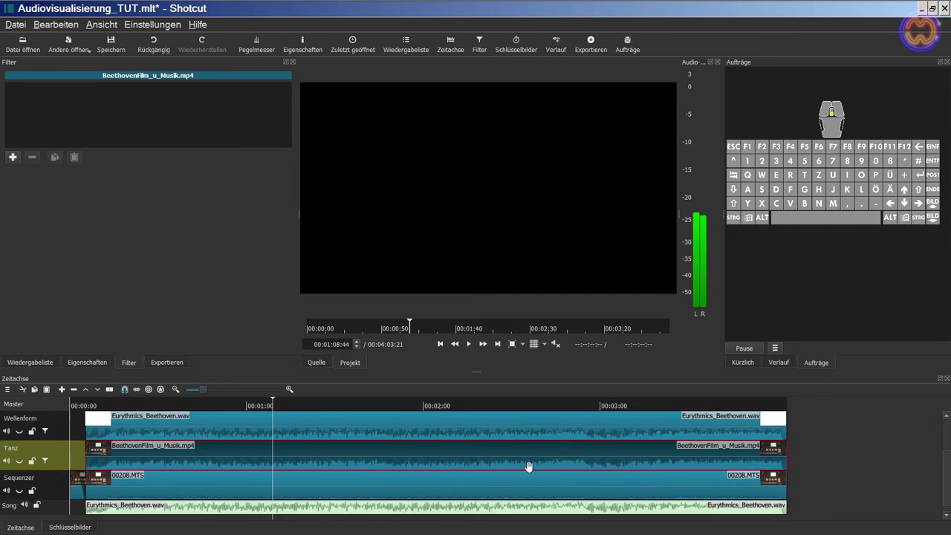
{"action": "left_click", "coordinate": [19, 462]}
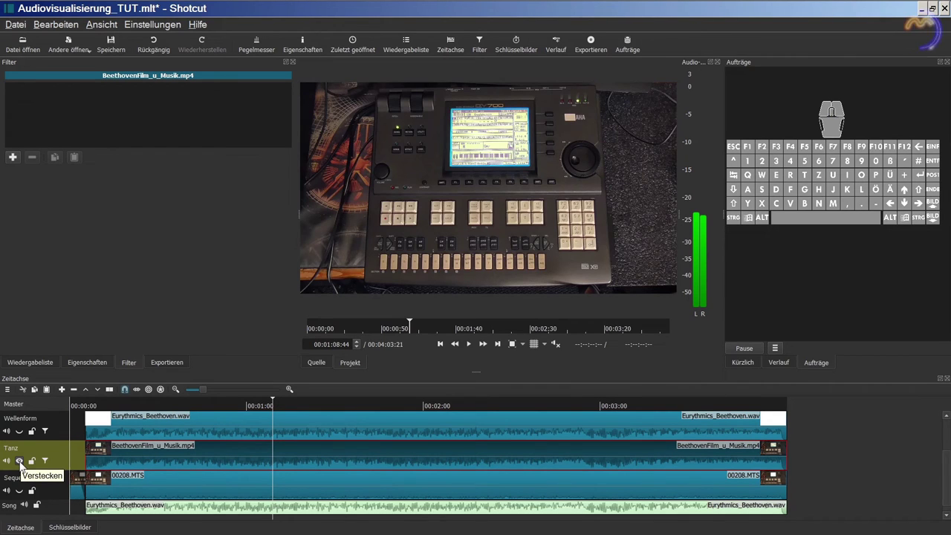
{"action": "scroll", "coordinate": [22, 461], "scroll_direction": "up", "scroll_amount": 2}
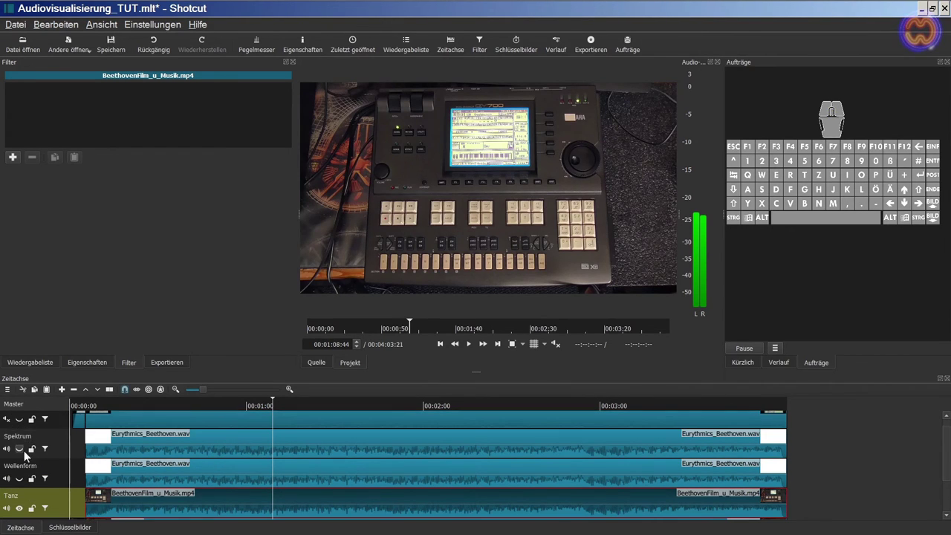
{"action": "scroll", "coordinate": [22, 467], "scroll_direction": "down", "scroll_amount": 1}
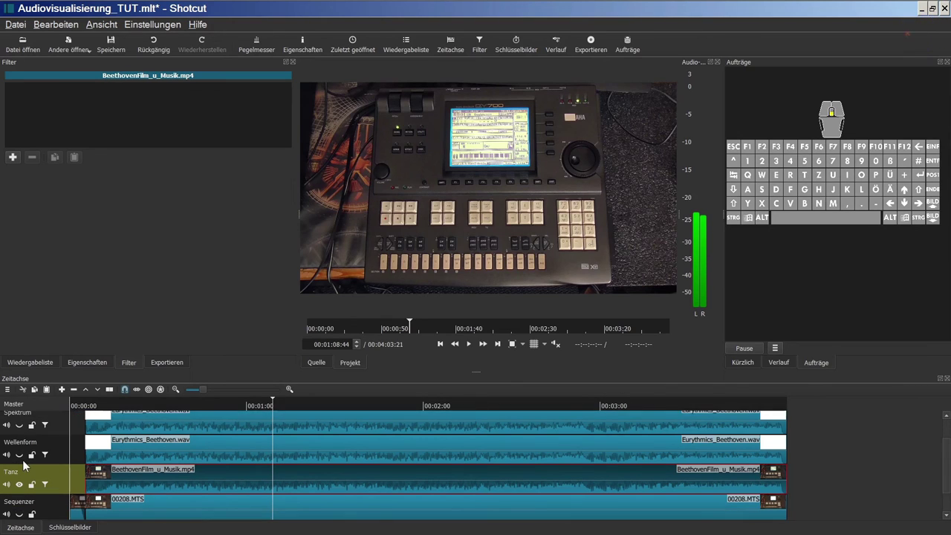
{"action": "scroll", "coordinate": [22, 465], "scroll_direction": "down", "scroll_amount": 1}
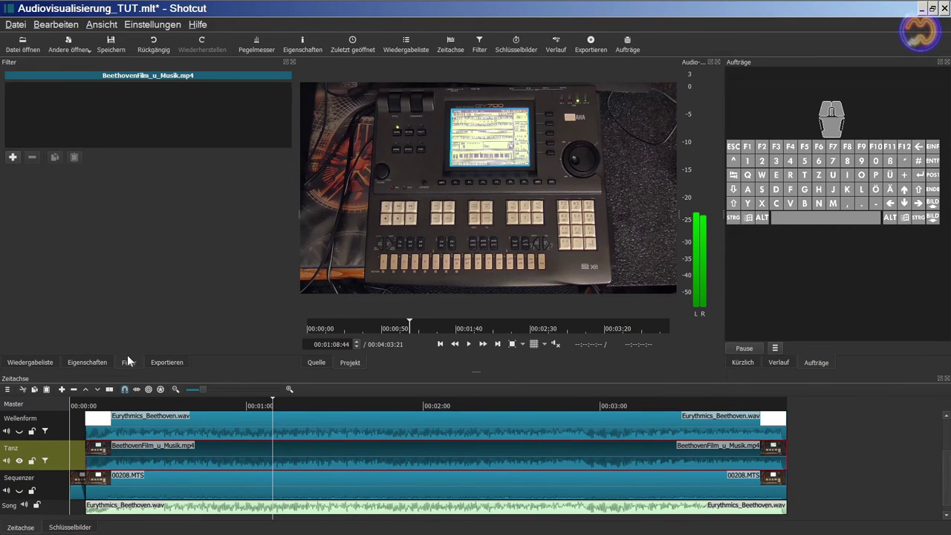
Add the Audio-Tanzvisualisierung filter to the Tanz clip and preview its default effect, pausing at about 00:01:15:12.
{"action": "left_click", "coordinate": [14, 158]}
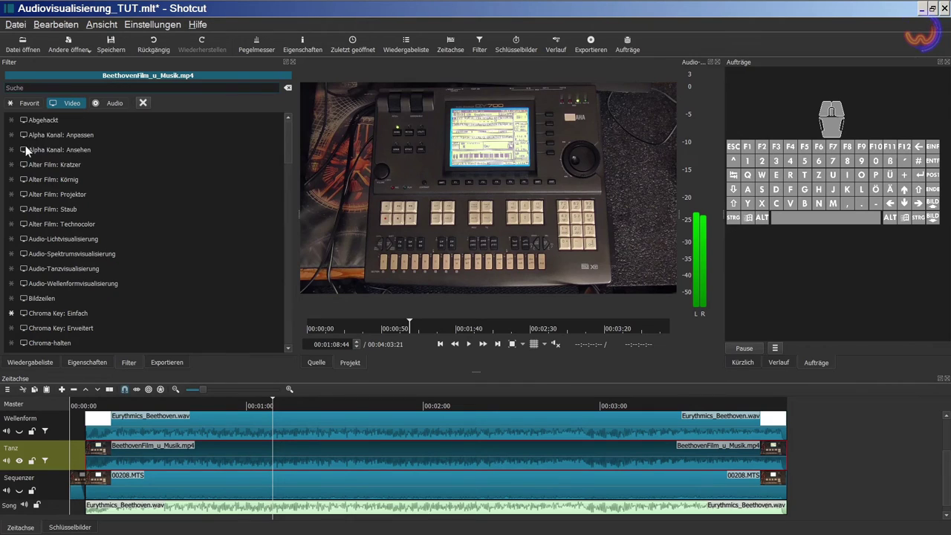
{"action": "left_click", "coordinate": [79, 270]}
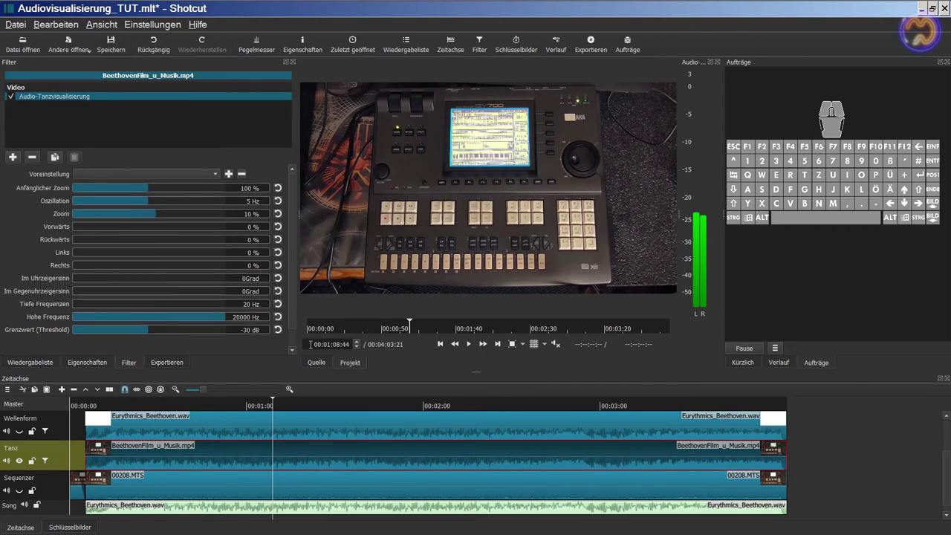
{"action": "mouse_move", "coordinate": [291, 314]}
{"action": "left_mouse_down"}
{"action": "mouse_move", "coordinate": [290, 339]}
{"action": "mouse_move", "coordinate": [290, 297]}
{"action": "left_mouse_up"}
{"action": "scroll", "coordinate": [290, 290], "scroll_direction": "down", "scroll_amount": 1}
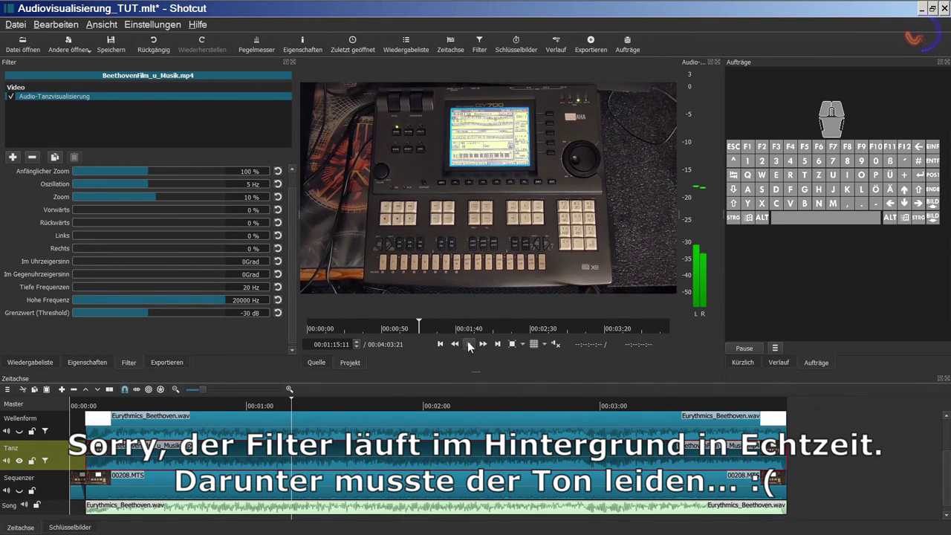
{"action": "left_click", "coordinate": [470, 347]}
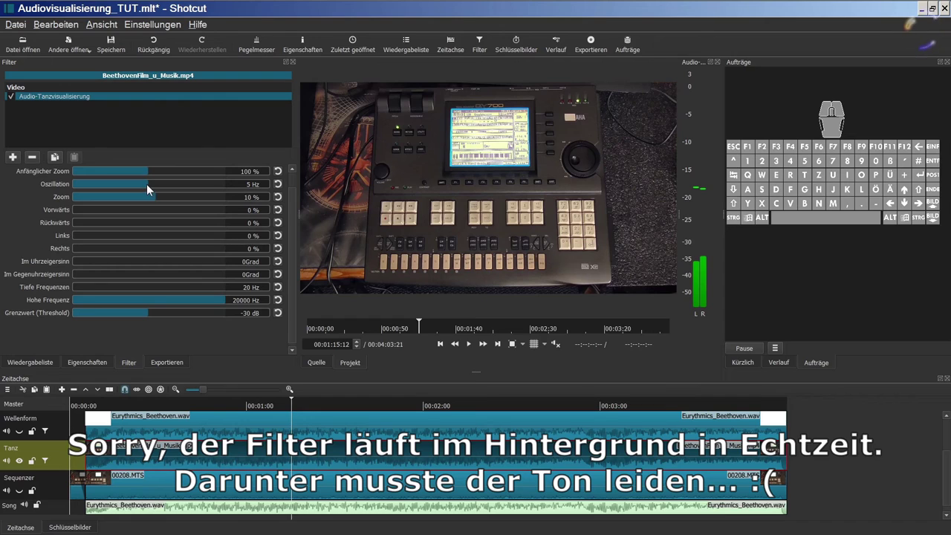
Set the dance filter's Oszillation to 0 Hz, Zoom to 35 % and Hohe Frequenz to 120 Hz, saving the project in between.
{"action": "left_click_drag", "start_coordinate": [146, 184], "coordinate": [66, 184]}
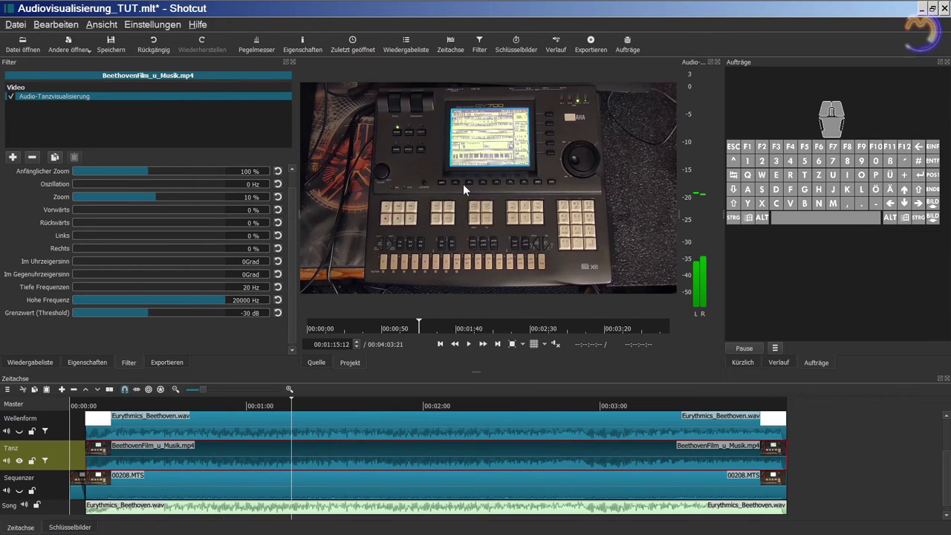
{"action": "key", "text": "ctrl+s"}
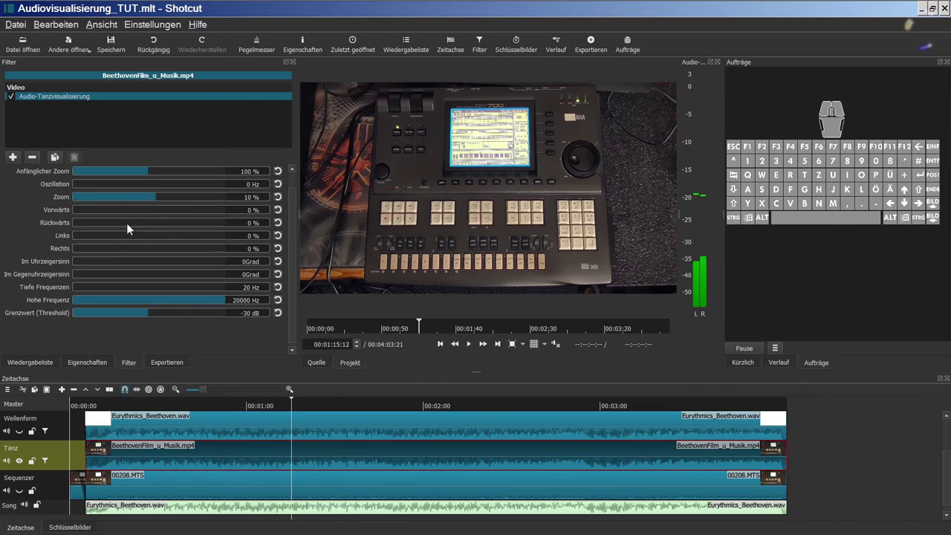
{"action": "double_click", "coordinate": [251, 197]}
{"action": "type", "text": "35"}
{"action": "key", "text": "Return"}
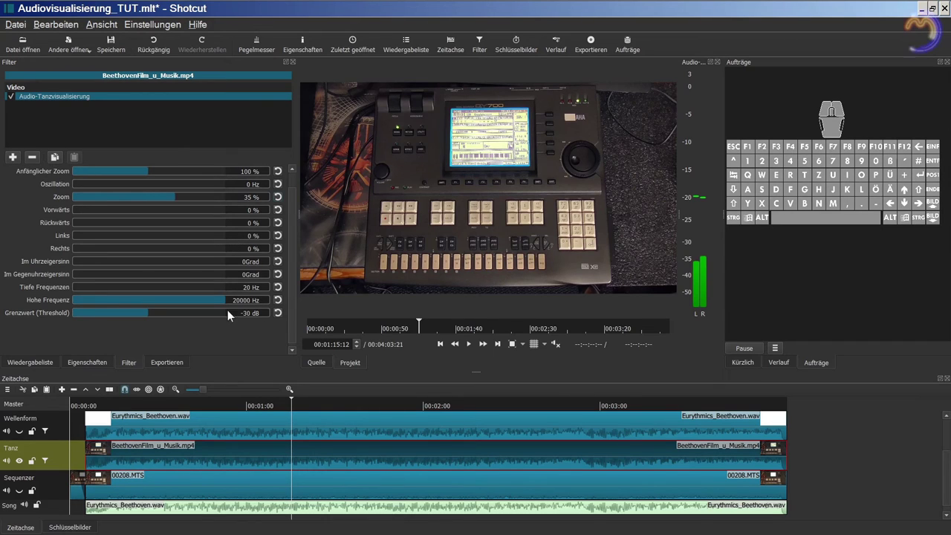
{"action": "left_click_drag", "start_coordinate": [221, 300], "coordinate": [41, 299]}
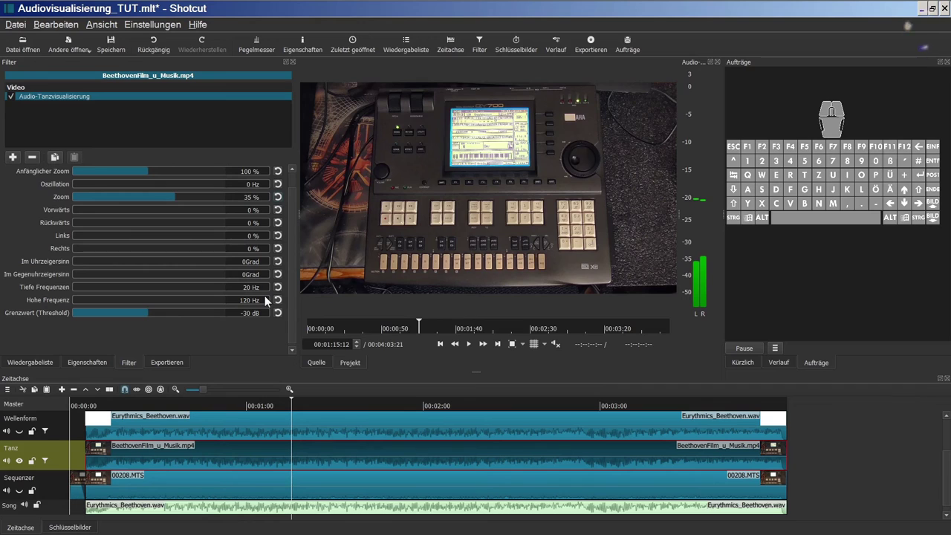
{"action": "scroll", "coordinate": [289, 289], "scroll_direction": "down", "scroll_amount": 1}
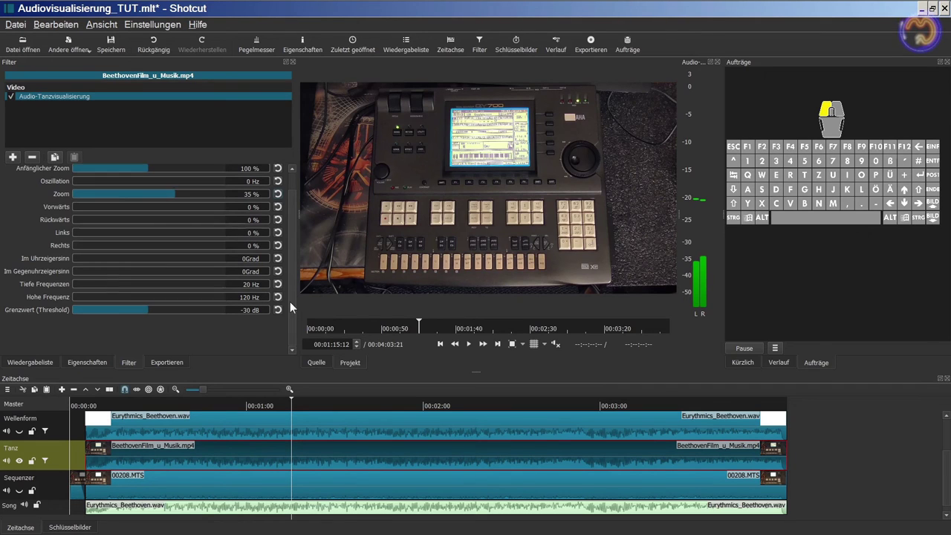
Set the dance filter's Grenzwert (Threshold) to -12 dB and preview the effect, pausing at about 00:01:22:20.
{"action": "double_click", "coordinate": [248, 311]}
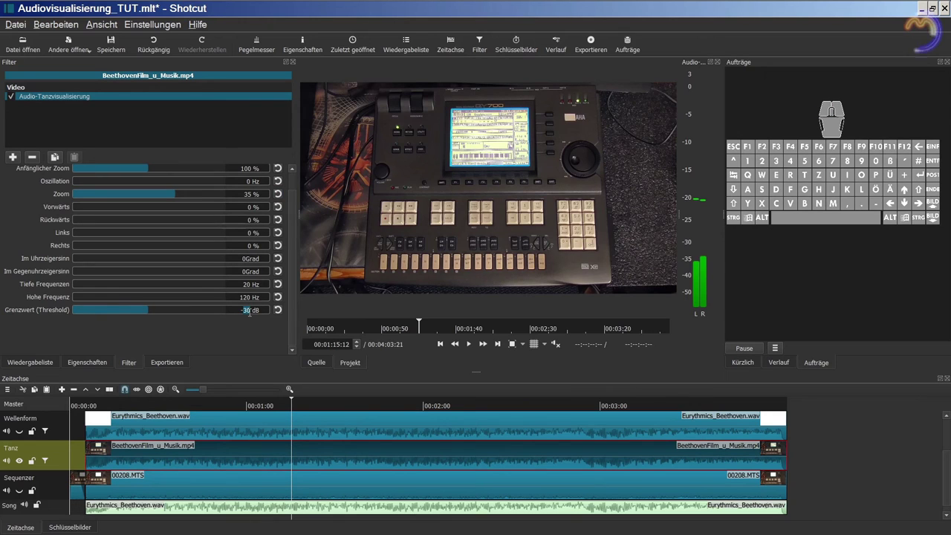
{"action": "type", "text": "12"}
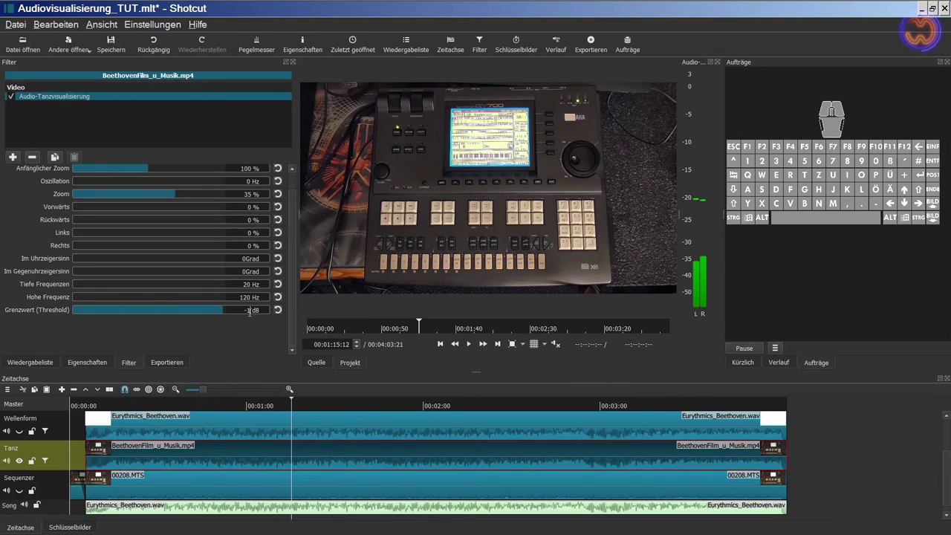
{"action": "key", "text": "Tab"}
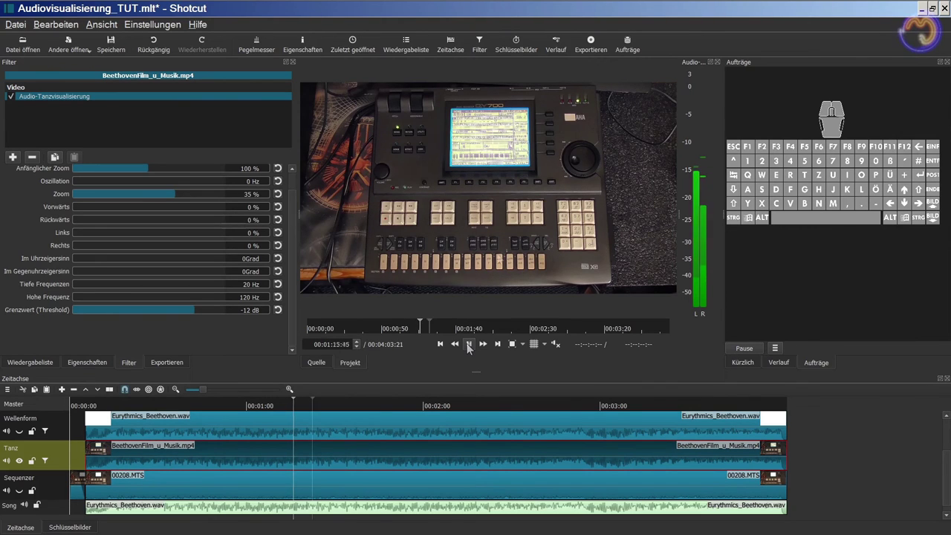
{"action": "key", "text": "space"}
Copy the timeline to the source and trim it to an 11-second section starting at about 00:01:14:07.
{"action": "left_click", "coordinate": [7, 390]}
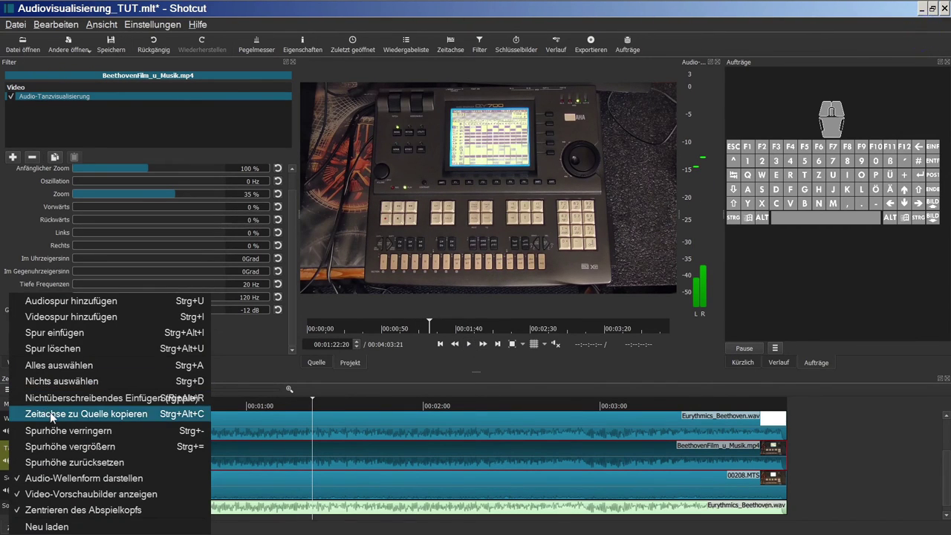
{"action": "left_click", "coordinate": [50, 412]}
{"action": "left_click", "coordinate": [468, 344]}
{"action": "left_click_drag", "start_coordinate": [304, 320], "coordinate": [417, 318]}
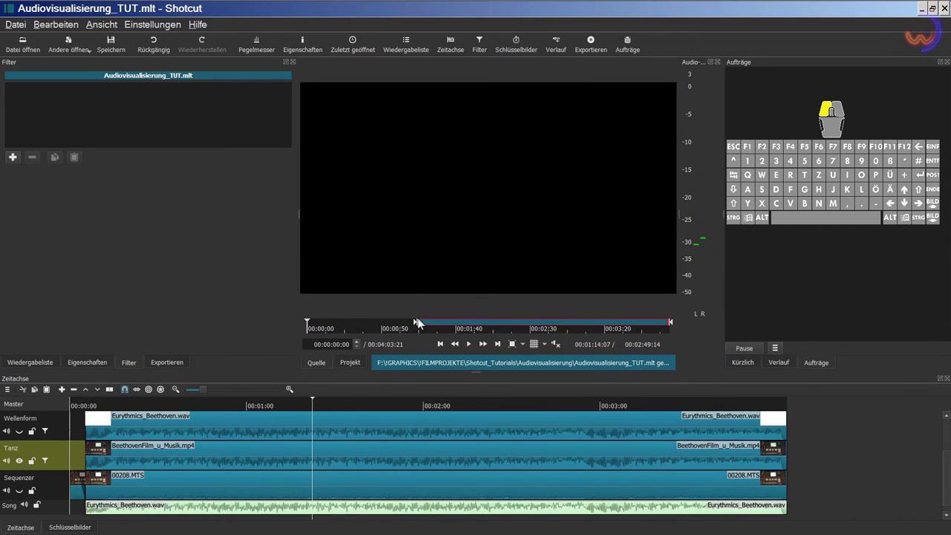
{"action": "left_click_drag", "start_coordinate": [671, 325], "coordinate": [440, 330]}
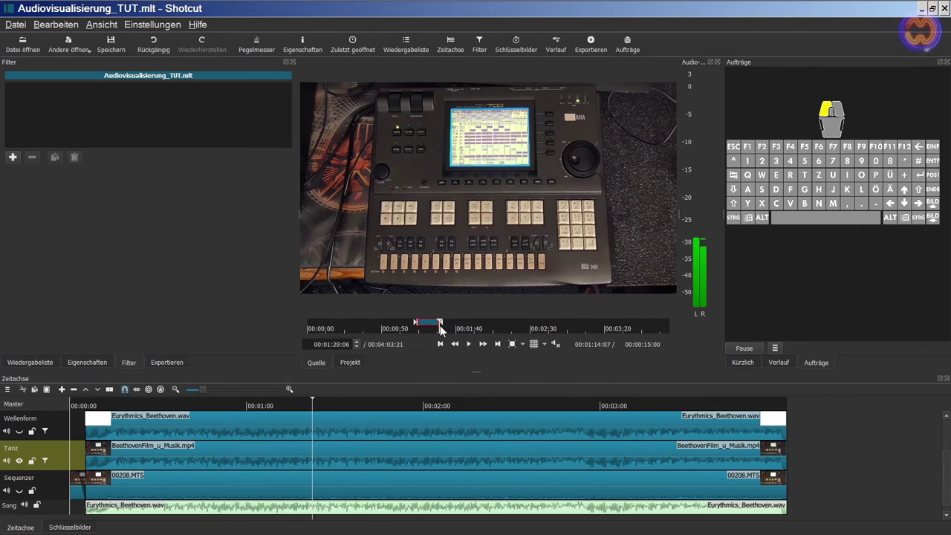
{"action": "left_click_drag", "start_coordinate": [437, 325], "coordinate": [434, 324]}
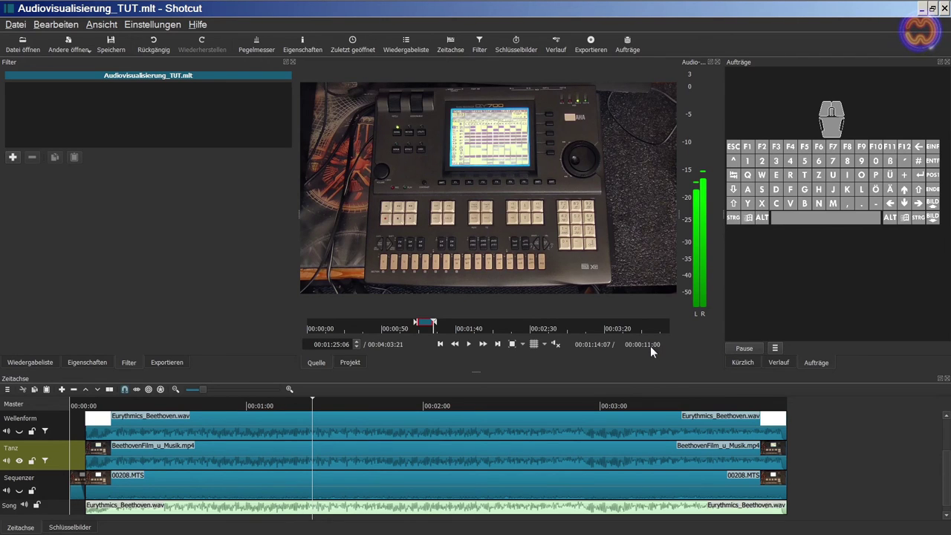
Export the trimmed source with the YouTube preset as Test.mp4, overwriting the existing file.
{"action": "left_click", "coordinate": [169, 362]}
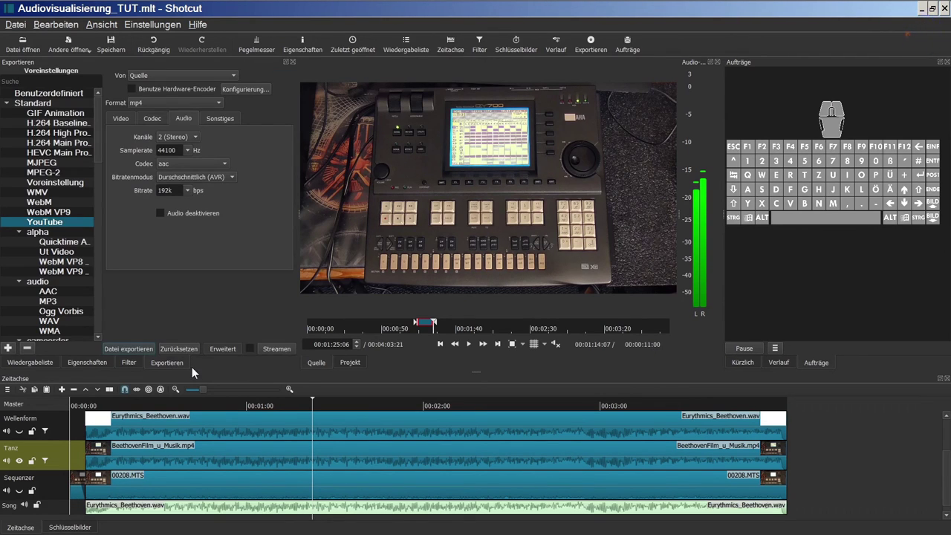
{"action": "left_click", "coordinate": [129, 349]}
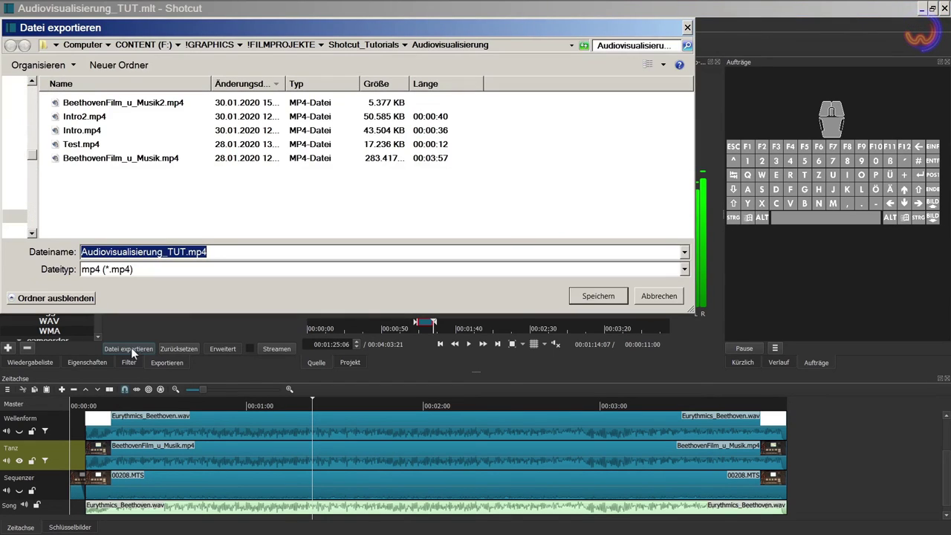
{"action": "left_click", "coordinate": [85, 146]}
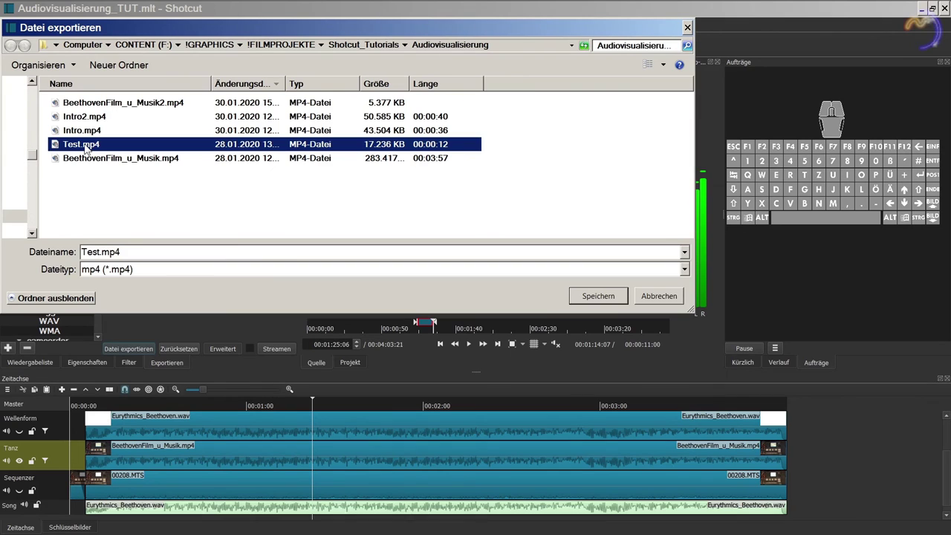
{"action": "left_click", "coordinate": [591, 297]}
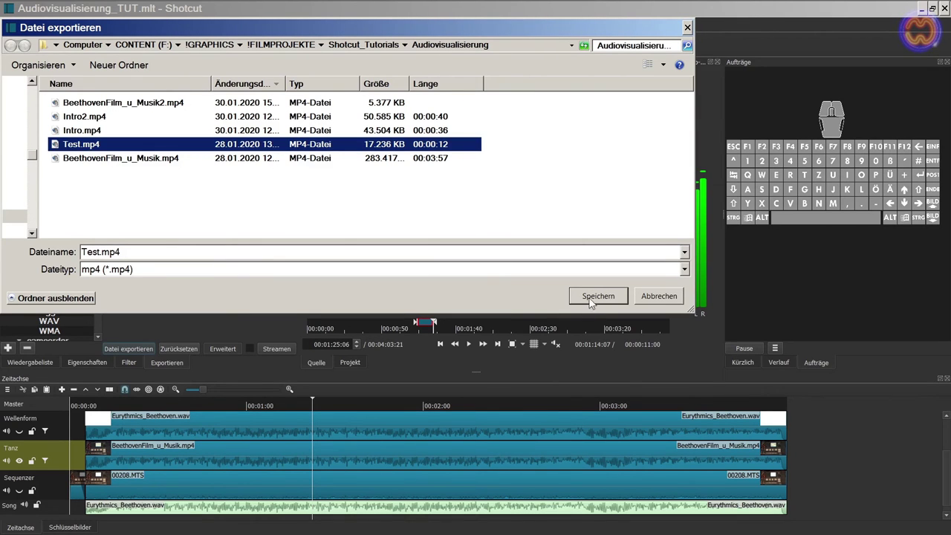
{"action": "left_click", "coordinate": [511, 281]}
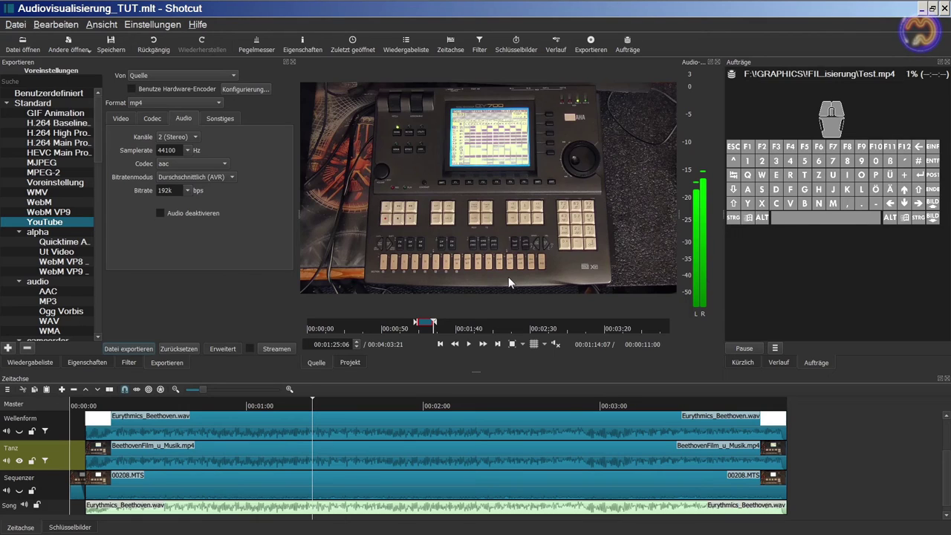
Open the exported Test.mp4, unmute the player at about -35 dB and play the clip from its start.
{"action": "right_click", "coordinate": [884, 78]}
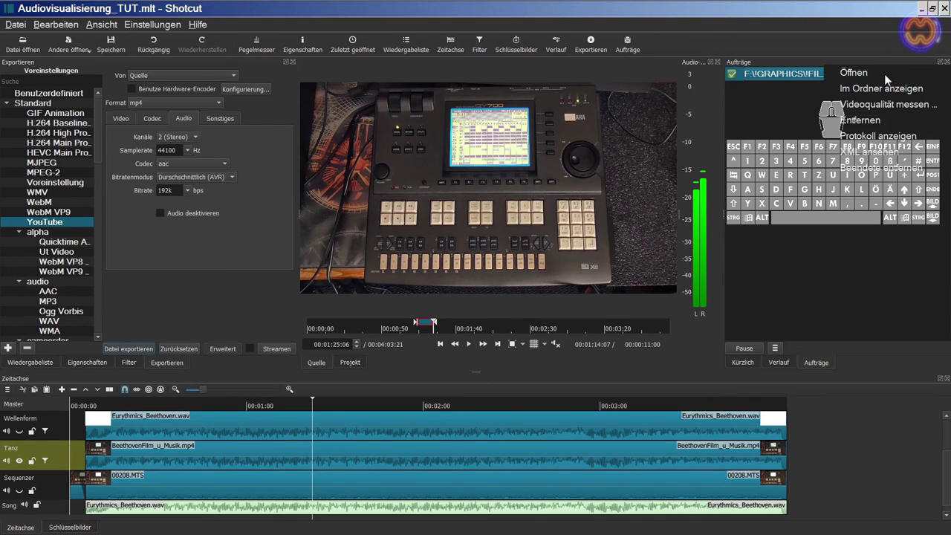
{"action": "left_click", "coordinate": [873, 74]}
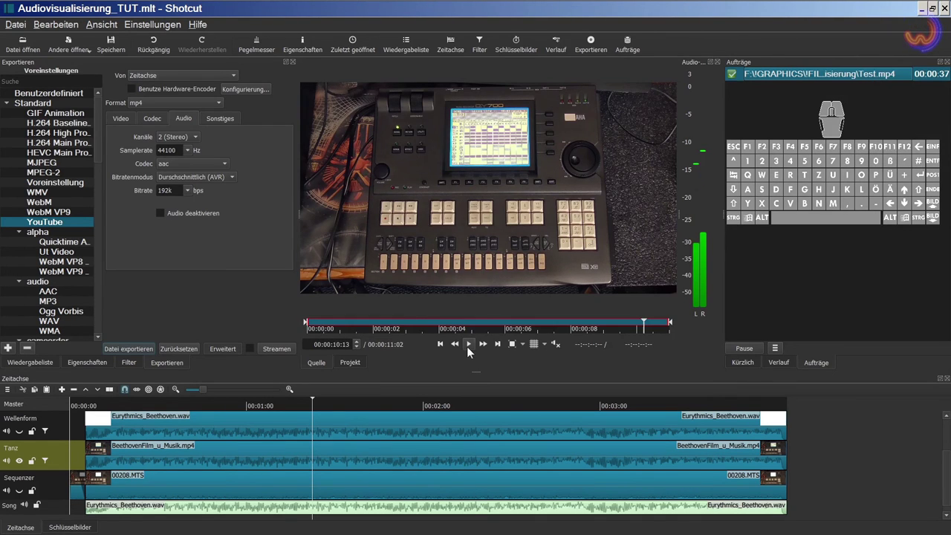
{"action": "left_click", "coordinate": [554, 344]}
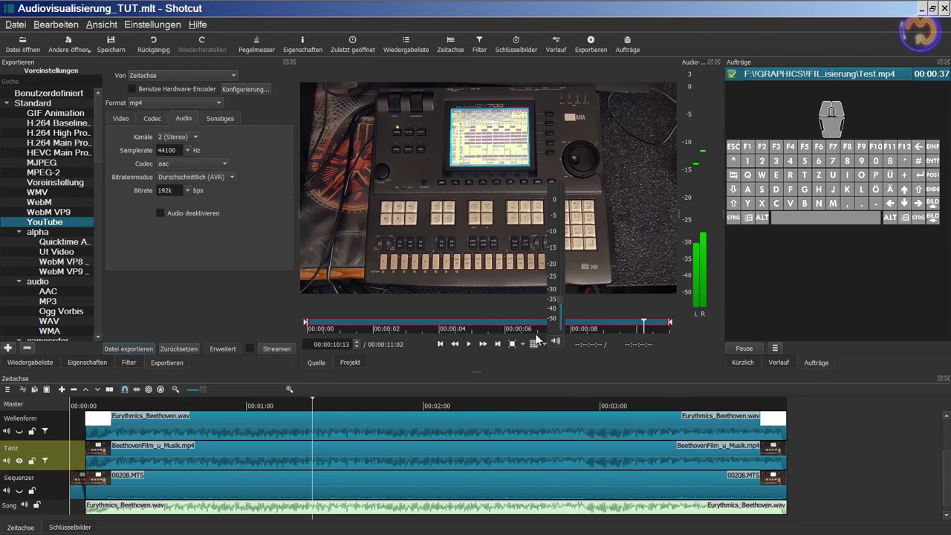
{"action": "left_click", "coordinate": [559, 298]}
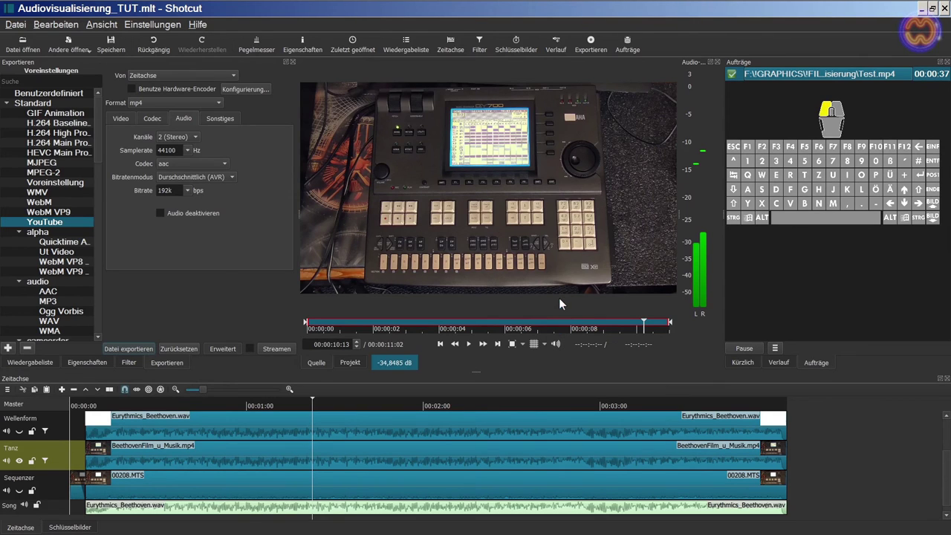
{"action": "left_click", "coordinate": [441, 343]}
{"action": "left_click", "coordinate": [469, 346]}
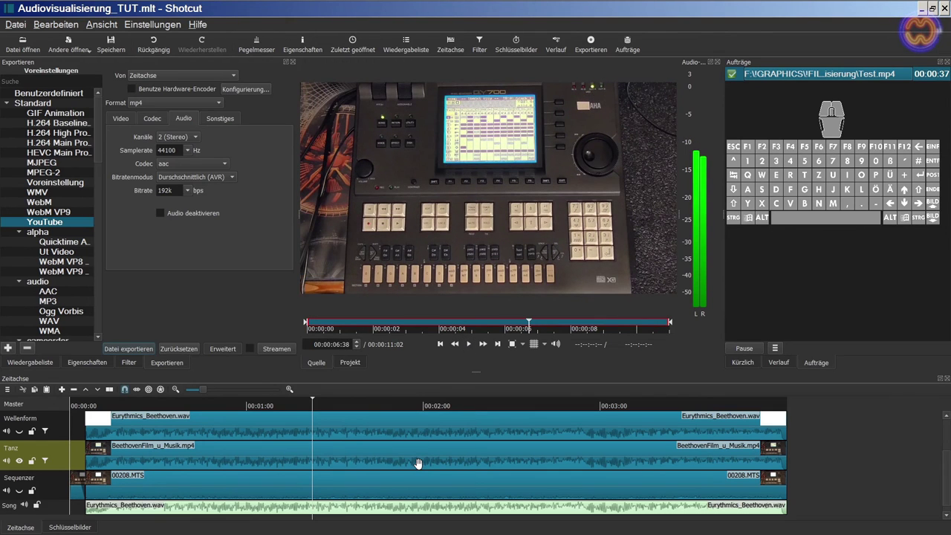
Add the Spuren video filter to the BeethovenFilm_u_Musik.mp4 clip on the Tanz track.
{"action": "left_click", "coordinate": [418, 465]}
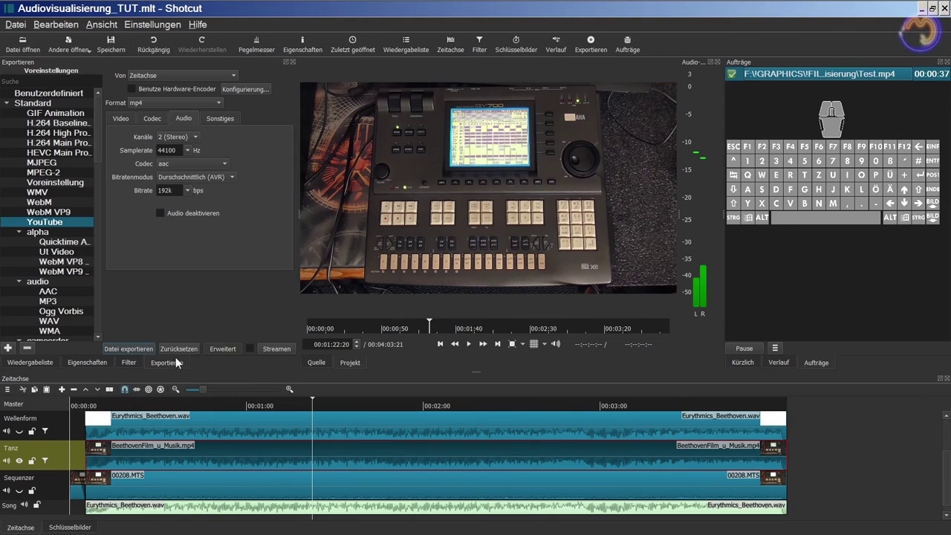
{"action": "left_click", "coordinate": [125, 362]}
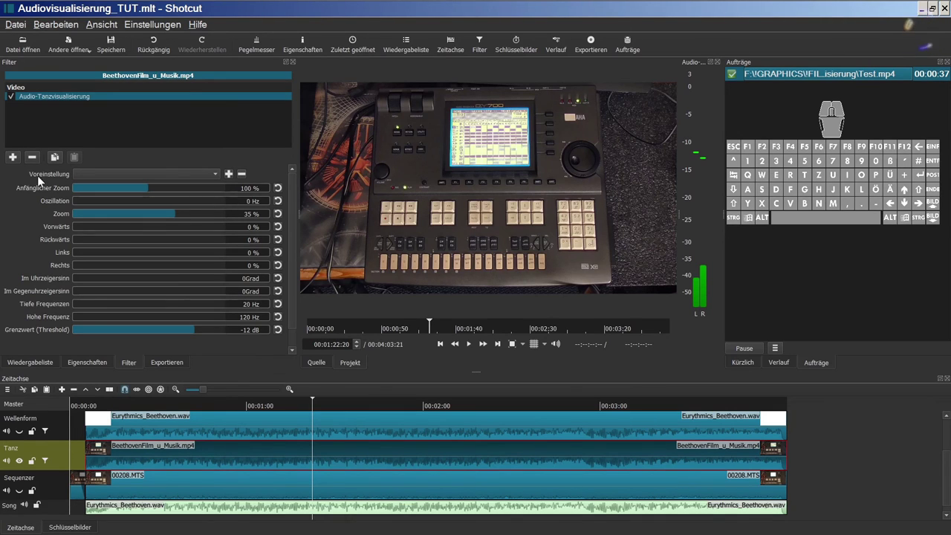
{"action": "left_click", "coordinate": [17, 157]}
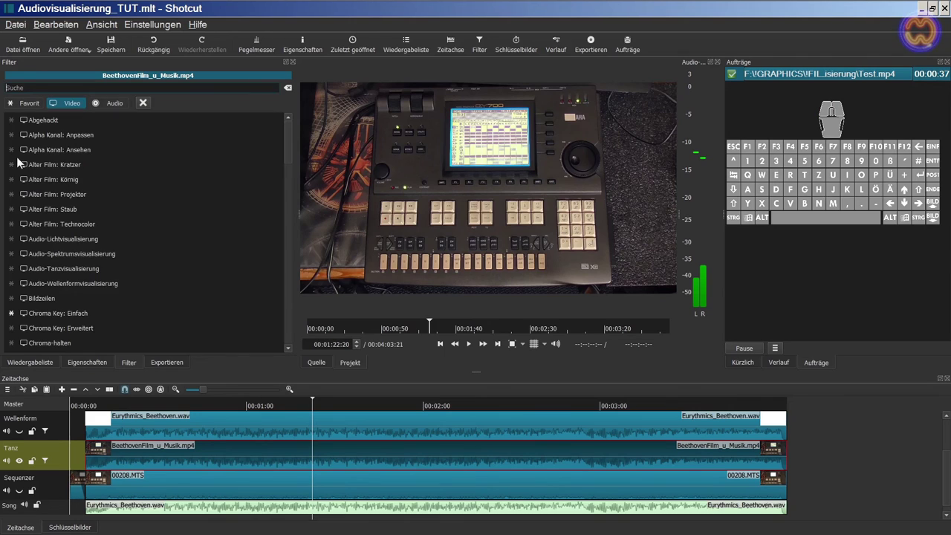
{"action": "scroll", "coordinate": [38, 223], "scroll_direction": "down", "scroll_amount": 7}
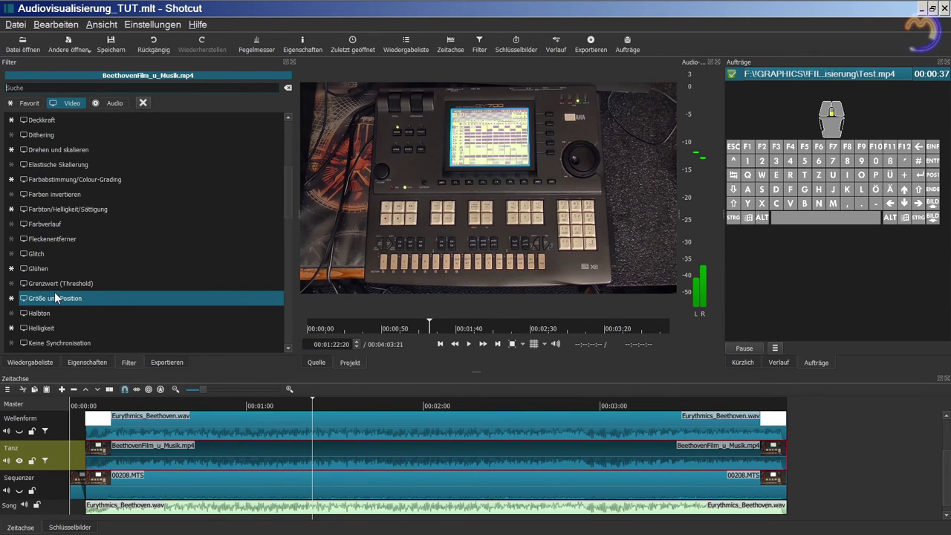
{"action": "scroll", "coordinate": [55, 298], "scroll_direction": "down", "scroll_amount": 5}
{"action": "scroll", "coordinate": [56, 298], "scroll_direction": "down", "scroll_amount": 5}
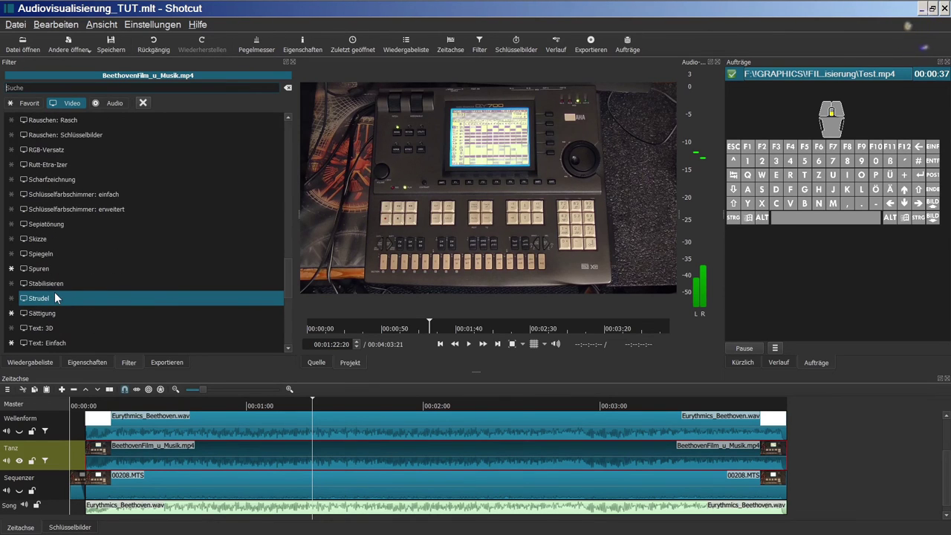
{"action": "left_click", "coordinate": [55, 268]}
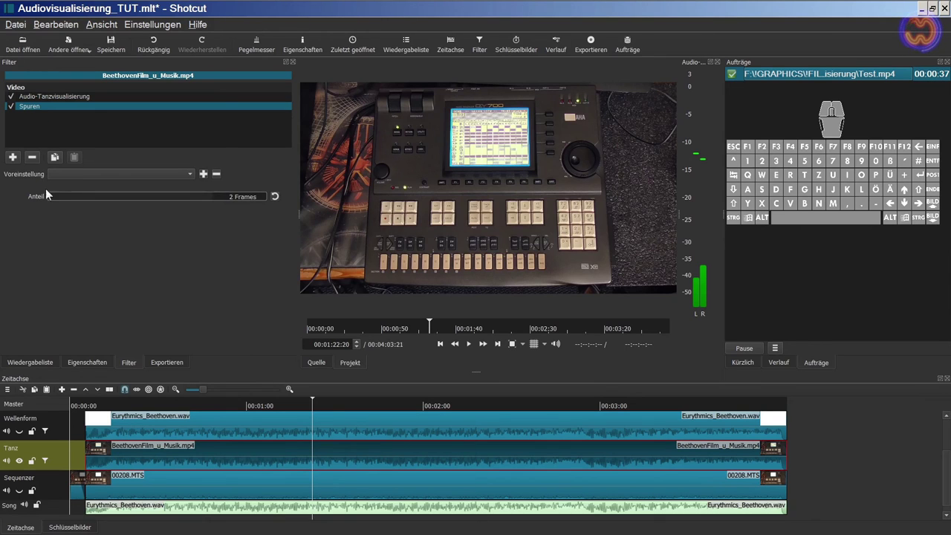
Raise the Spuren filter's Anteil to 50 frames.
{"action": "left_click_drag", "start_coordinate": [49, 196], "coordinate": [115, 199]}
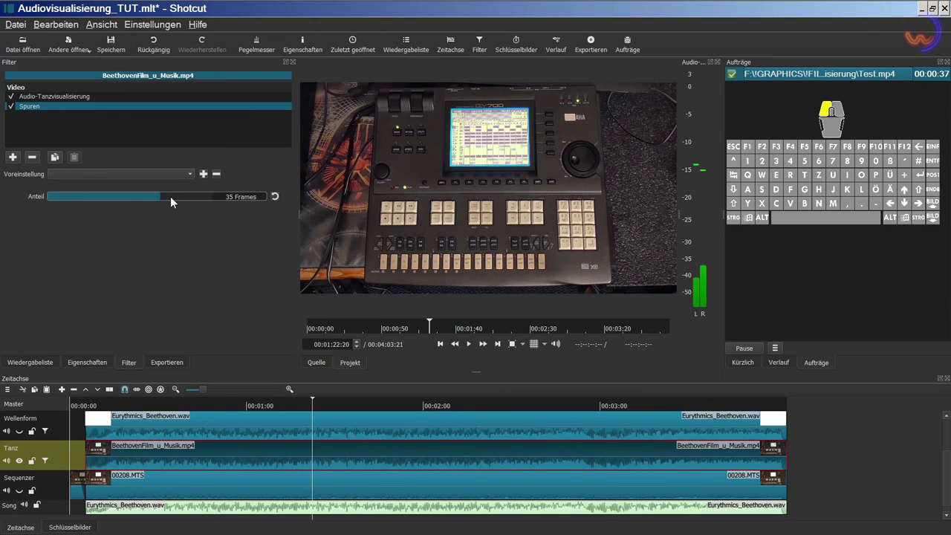
{"action": "left_click_drag", "start_coordinate": [207, 197], "coordinate": [214, 196]}
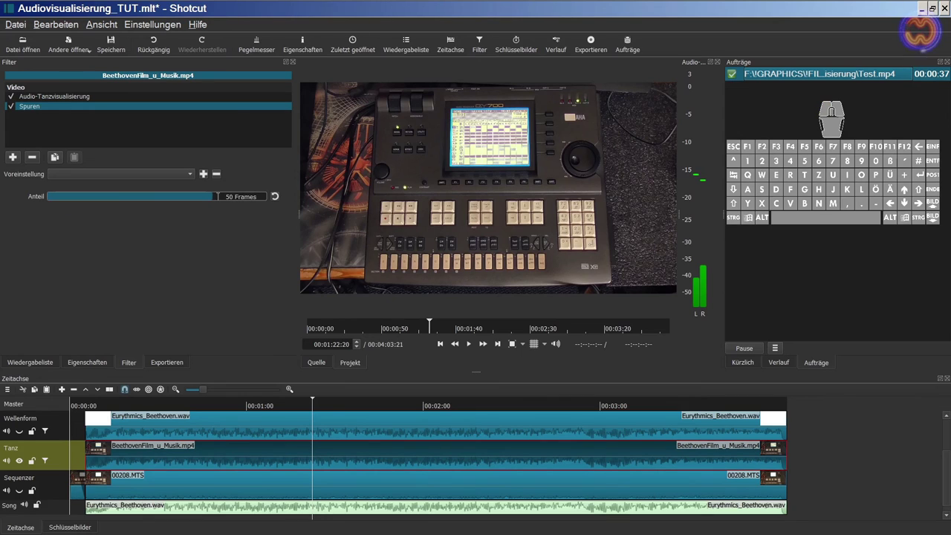
Check which custom video mode and frame rate the project uses, leaving the selection as it is.
{"action": "left_click", "coordinate": [149, 26]}
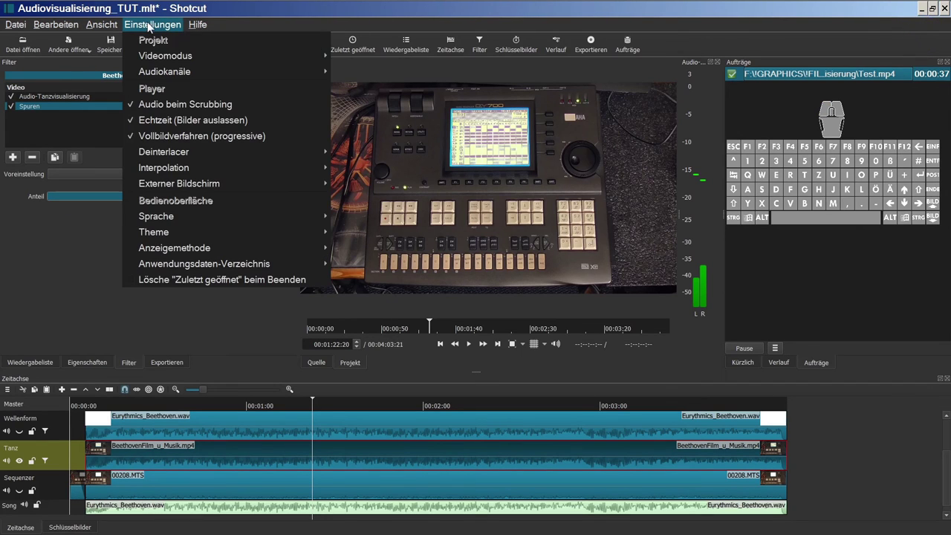
{"action": "mouse_move", "coordinate": [156, 58]}
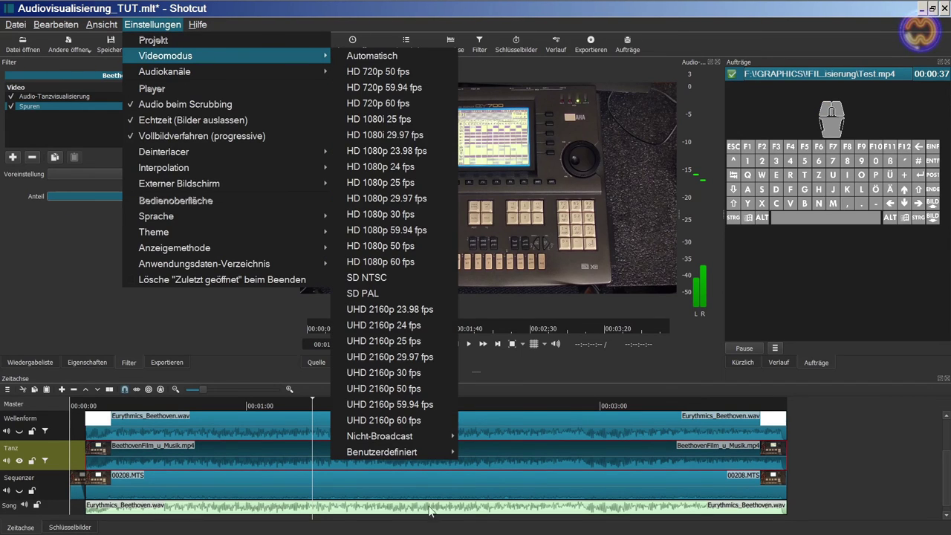
{"action": "mouse_move", "coordinate": [426, 449]}
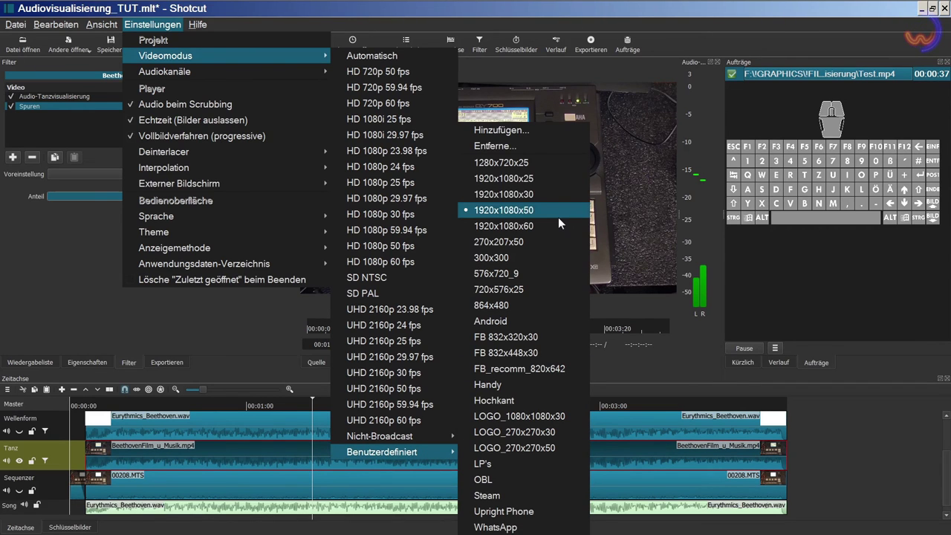
{"action": "key", "text": "Escape"}
{"action": "key", "text": "Escape"}
{"action": "key", "text": "Escape"}
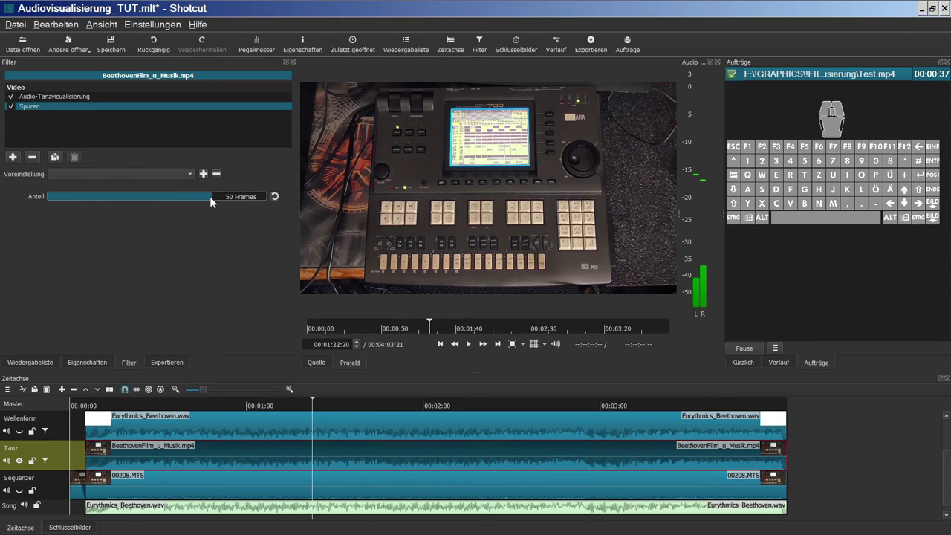
Reduce the Spuren filter's Anteil to 13 frames.
{"action": "left_click_drag", "start_coordinate": [209, 196], "coordinate": [187, 195]}
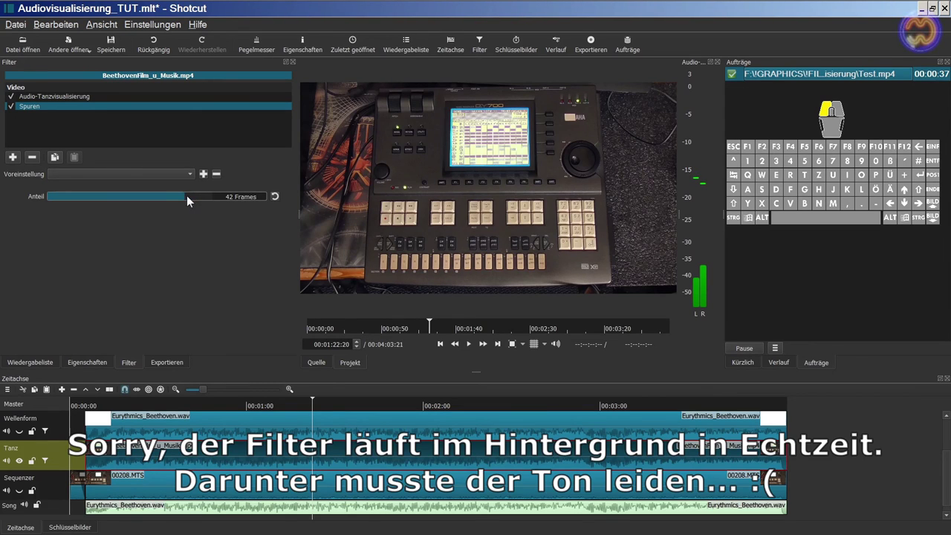
{"action": "left_click_drag", "start_coordinate": [163, 199], "coordinate": [154, 200]}
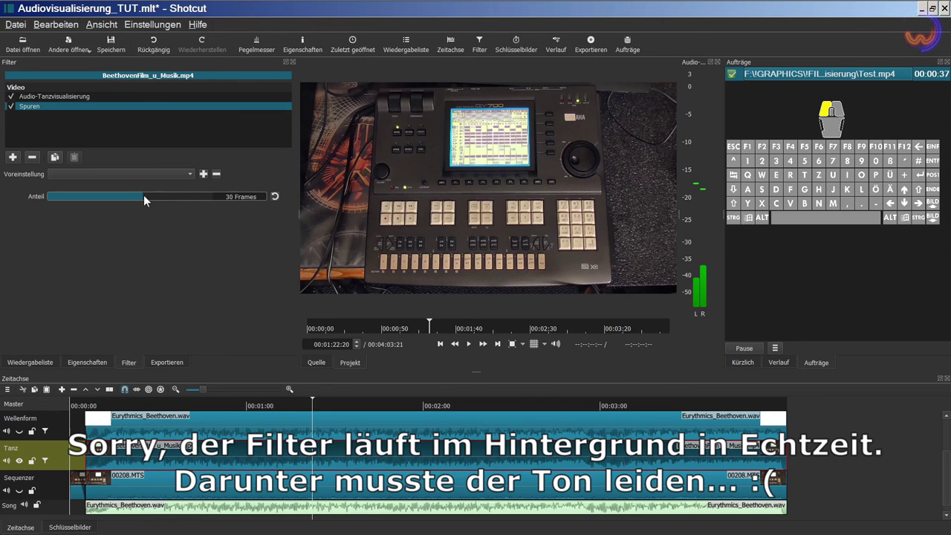
{"action": "left_click_drag", "start_coordinate": [132, 194], "coordinate": [91, 195]}
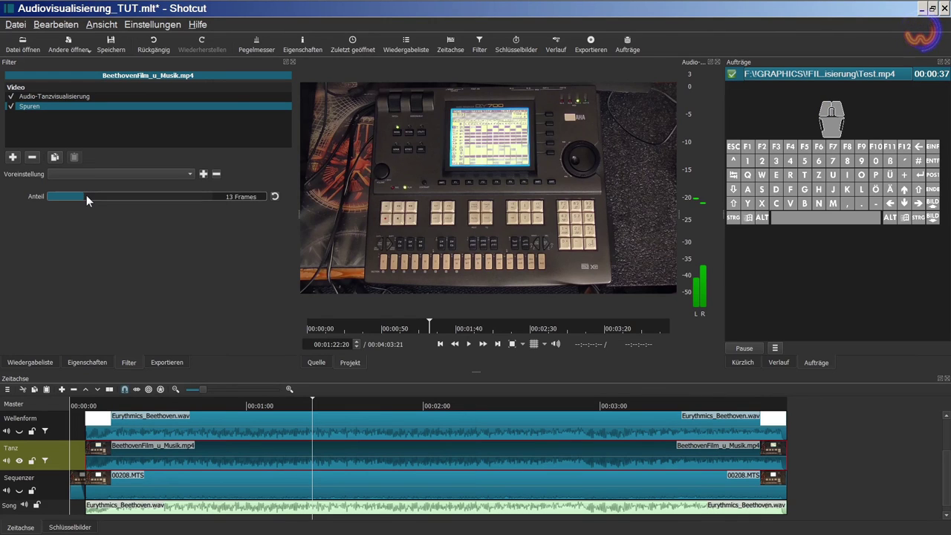
Show the export settings and copy the timeline with the Spuren filter to the source.
{"action": "left_click", "coordinate": [161, 362]}
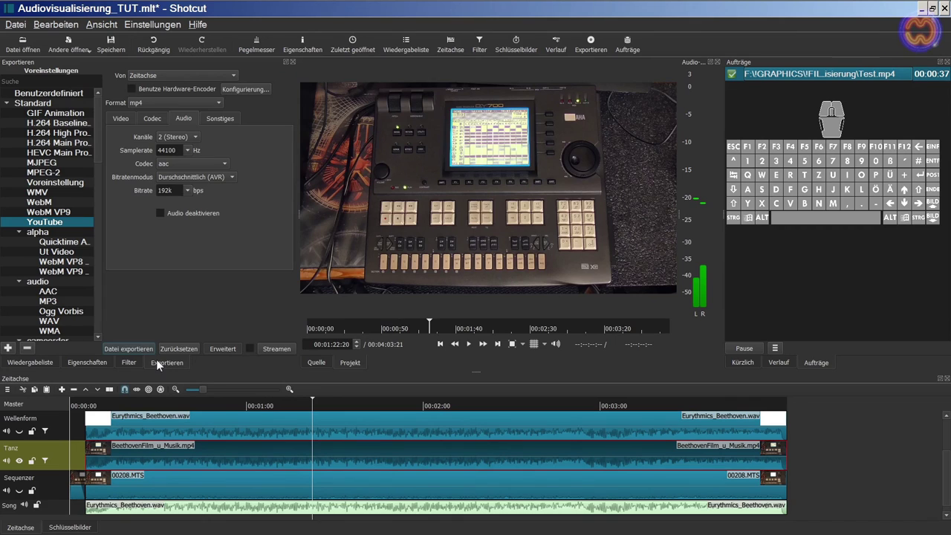
{"action": "left_click", "coordinate": [8, 390]}
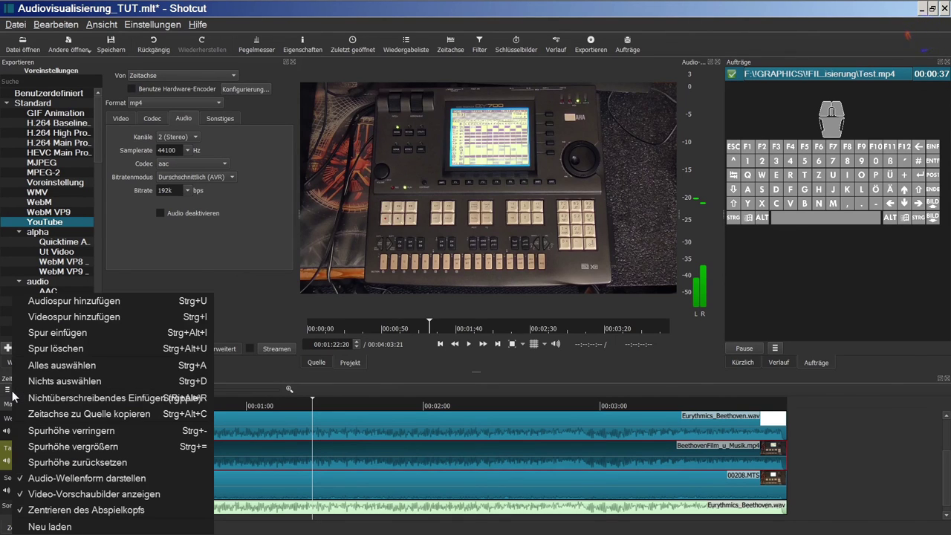
{"action": "left_click", "coordinate": [46, 413]}
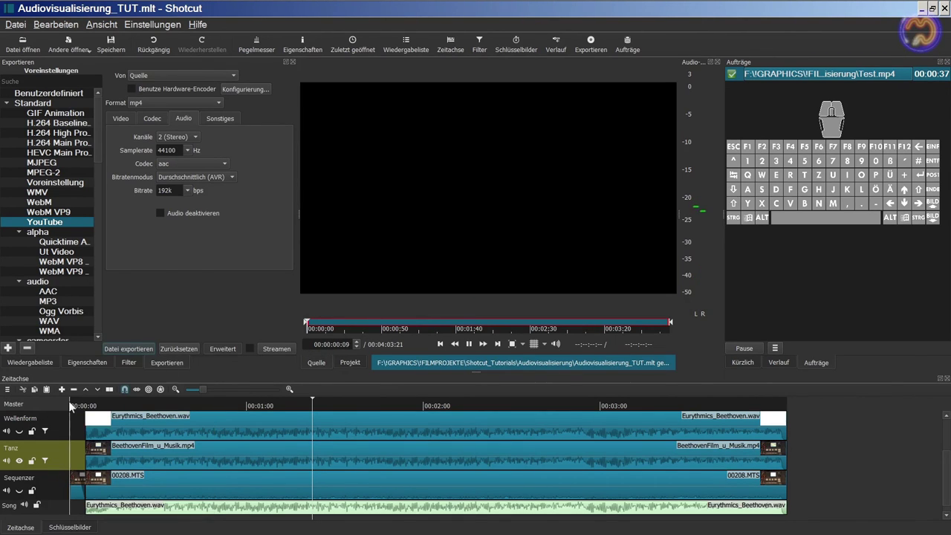
Limit the source to the section from 00:00:26:13 to 00:00:46:27 and export it as Test.mp4, replacing the existing file.
{"action": "left_click_drag", "start_coordinate": [307, 323], "coordinate": [341, 321]}
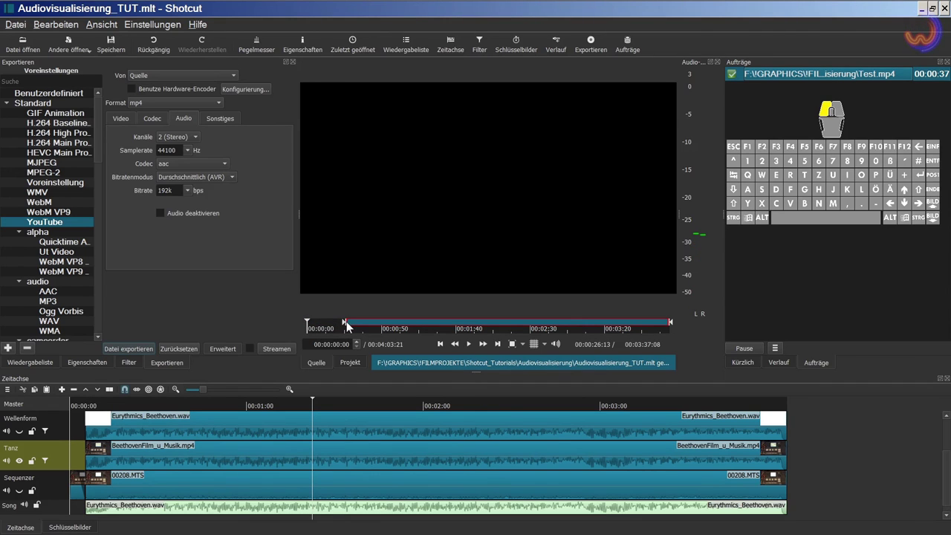
{"action": "mouse_move", "coordinate": [670, 323]}
{"action": "left_mouse_down"}
{"action": "mouse_move", "coordinate": [367, 327]}
{"action": "mouse_move", "coordinate": [378, 327]}
{"action": "left_mouse_up"}
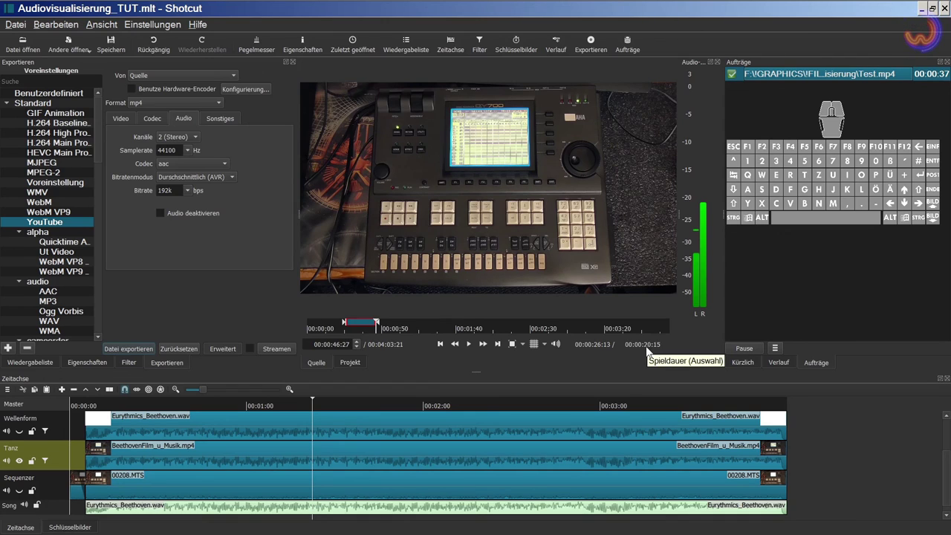
{"action": "left_click", "coordinate": [111, 347]}
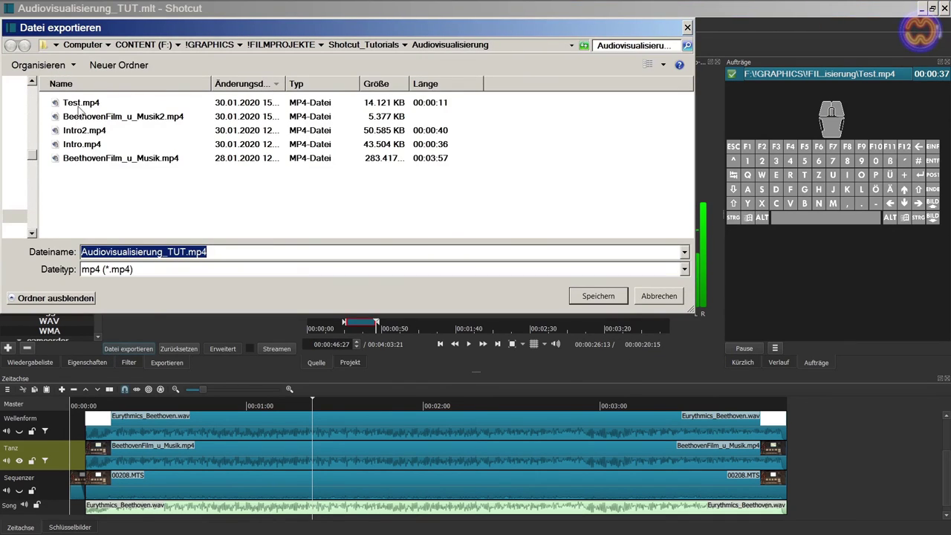
{"action": "double_click", "coordinate": [80, 103]}
{"action": "left_click", "coordinate": [515, 283]}
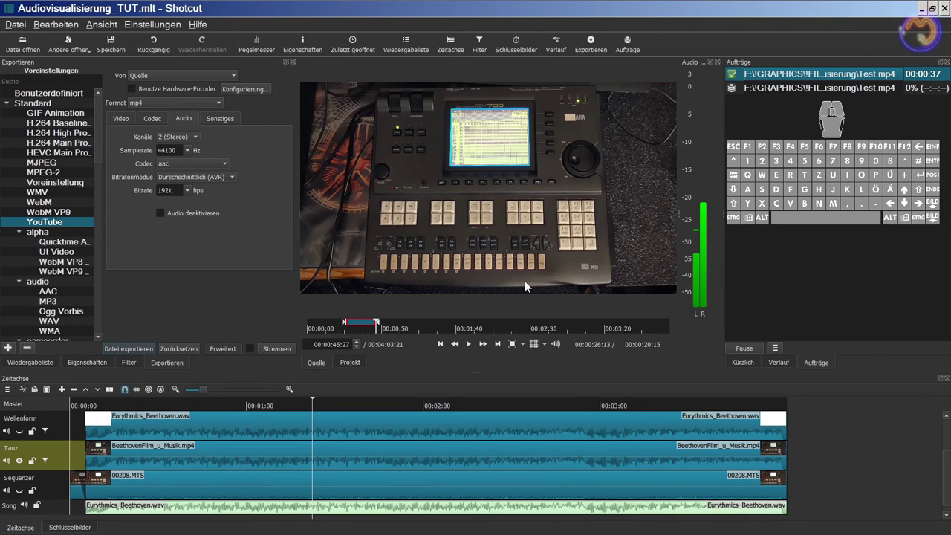
Open the newest Test.mp4 export job's result and play it to check the trail effect, pausing near the clip's end.
{"action": "left_click", "coordinate": [871, 90]}
{"action": "right_click", "coordinate": [871, 89]}
{"action": "left_click", "coordinate": [814, 134]}
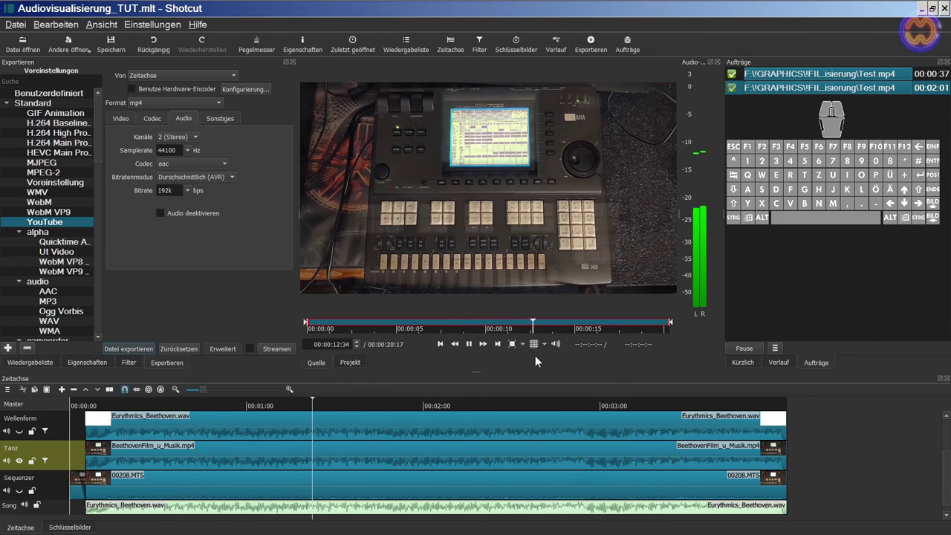
{"action": "left_click", "coordinate": [472, 342]}
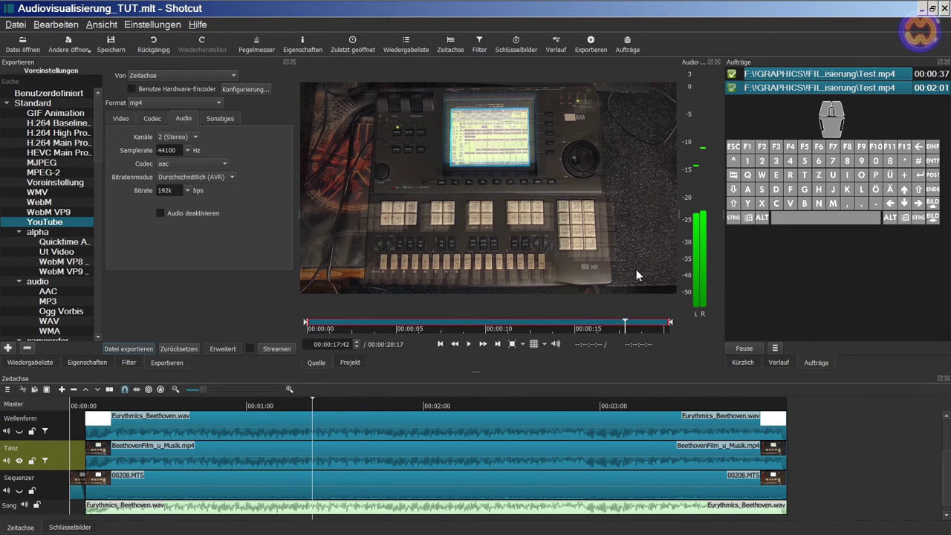
Try an Anteil of 50 frames in the Tanz clip's Spuren filter, and return it to 13 frames.
{"action": "left_click", "coordinate": [369, 452]}
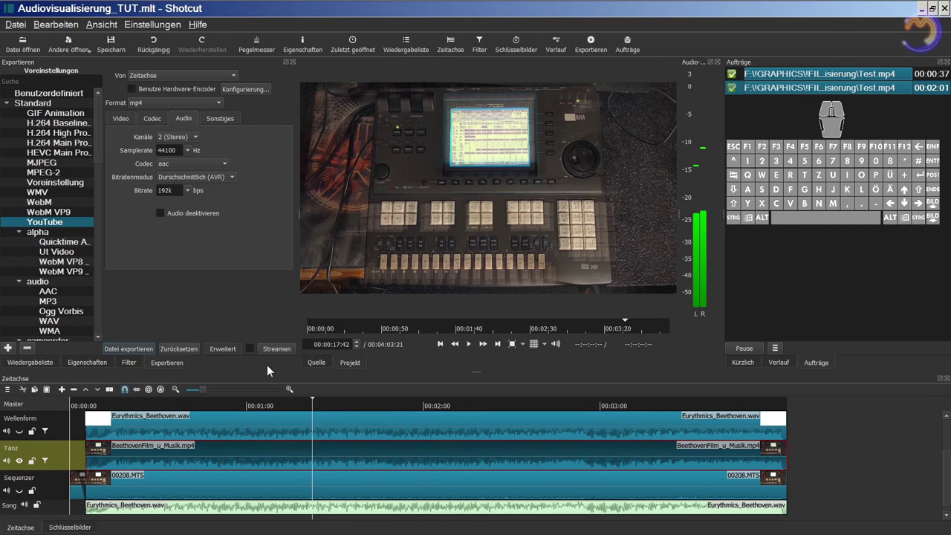
{"action": "left_click", "coordinate": [133, 362]}
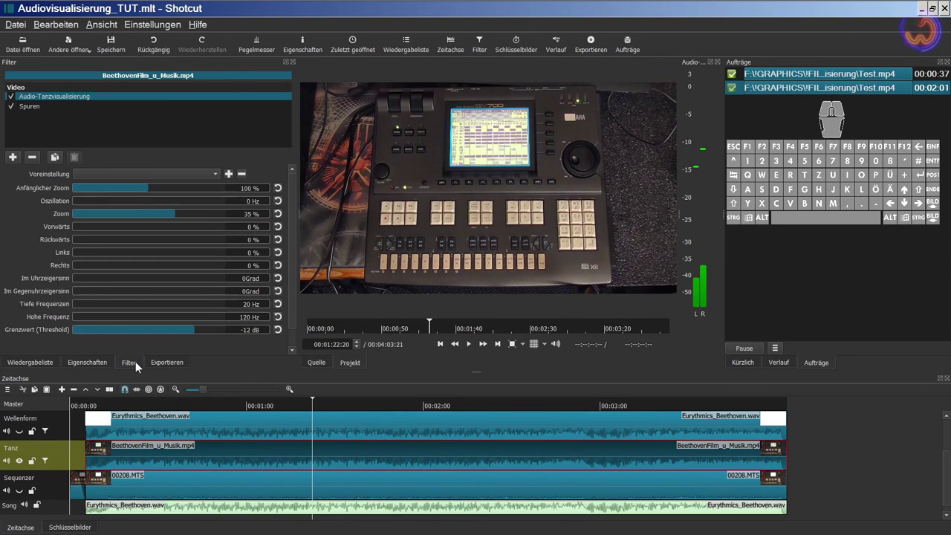
{"action": "left_click", "coordinate": [24, 108]}
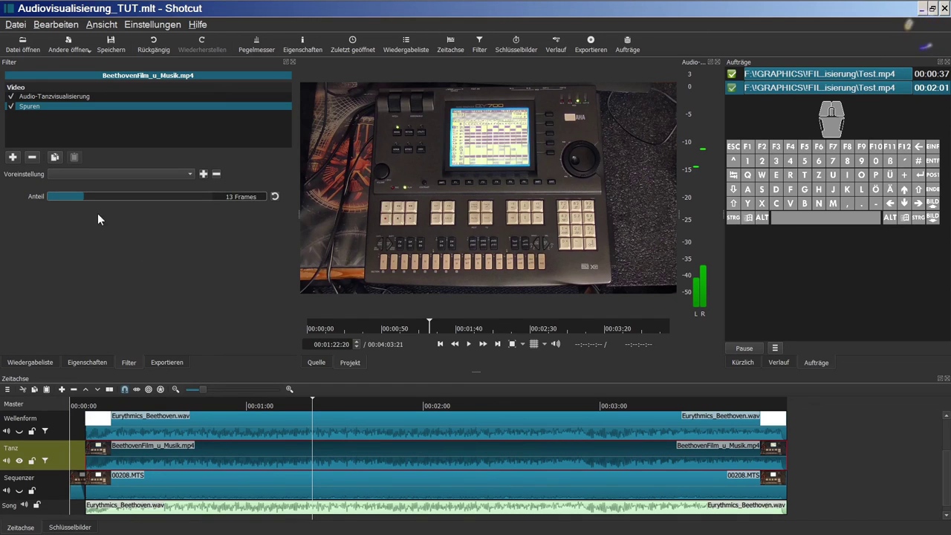
{"action": "left_click_drag", "start_coordinate": [90, 197], "coordinate": [243, 201]}
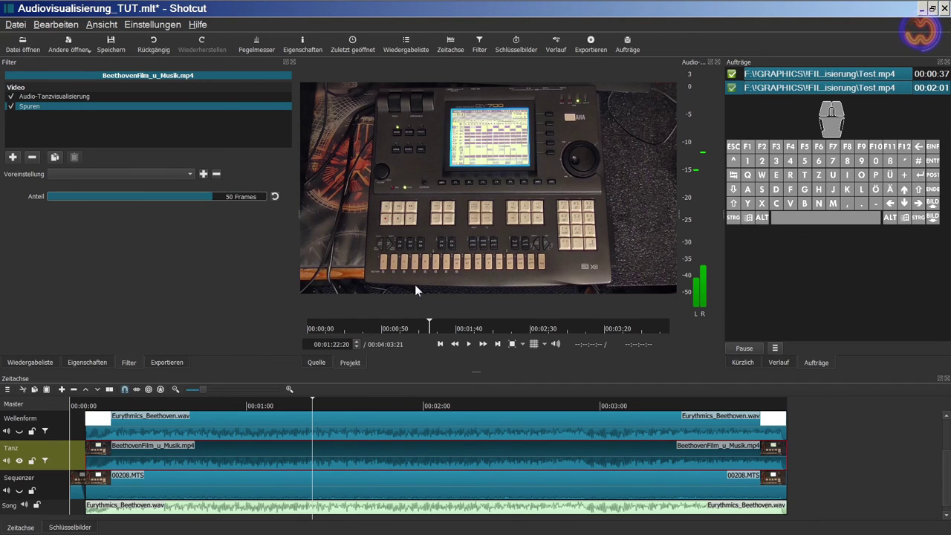
{"action": "left_click_drag", "start_coordinate": [203, 196], "coordinate": [86, 197]}
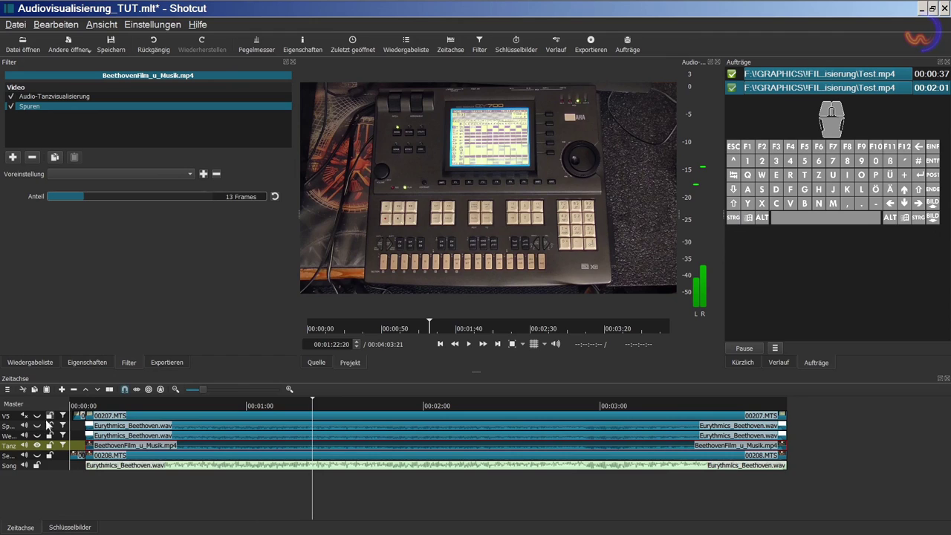
Make the Spektrum, Wellenform and Sequenzer tracks visible and check the combined picture at several points along the timeline.
{"action": "left_click", "coordinate": [37, 426]}
{"action": "left_click", "coordinate": [37, 436]}
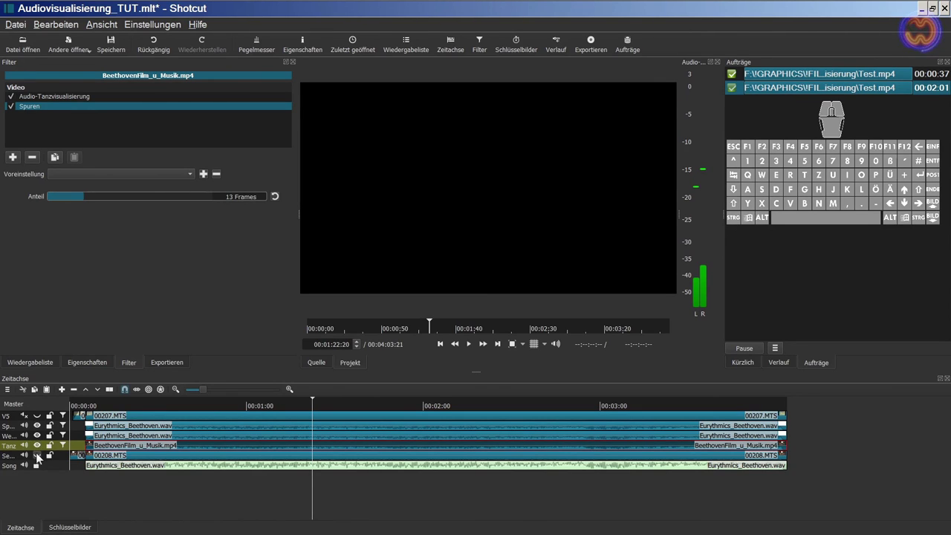
{"action": "left_click", "coordinate": [292, 402]}
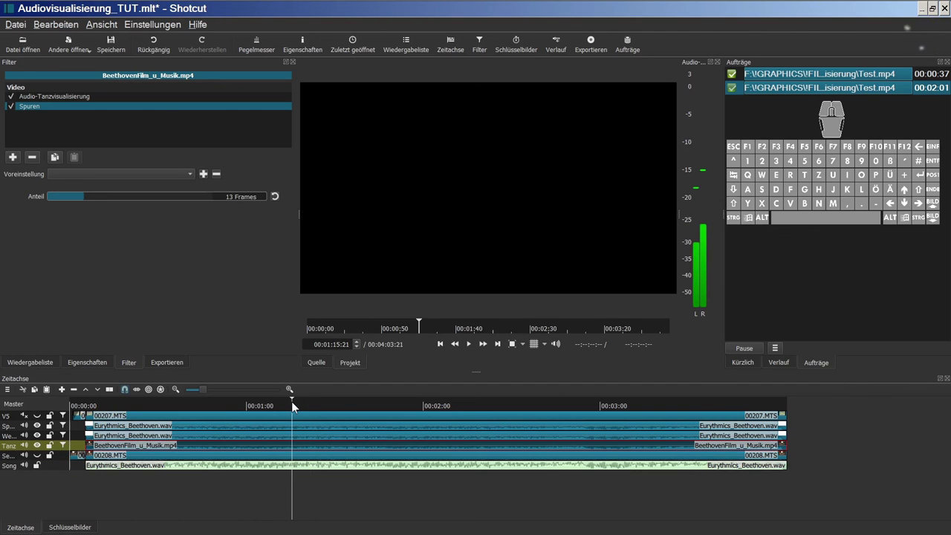
{"action": "left_click", "coordinate": [279, 401]}
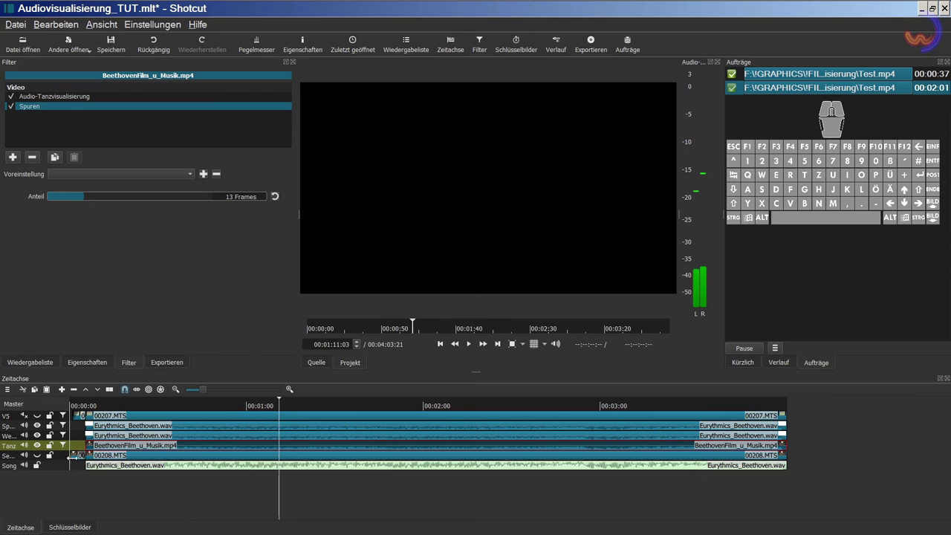
{"action": "left_click", "coordinate": [38, 455]}
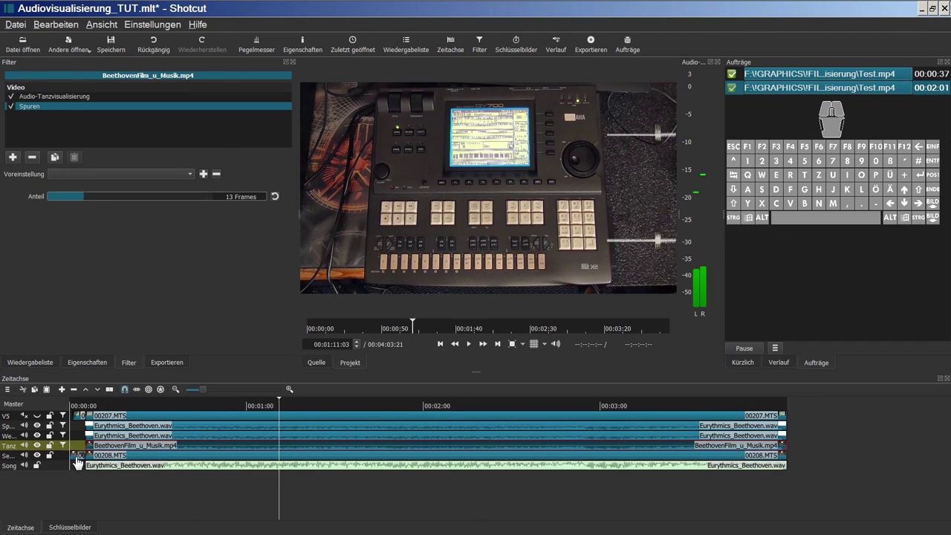
{"action": "left_click", "coordinate": [359, 402]}
{"action": "left_click_drag", "start_coordinate": [358, 401], "coordinate": [380, 401]}
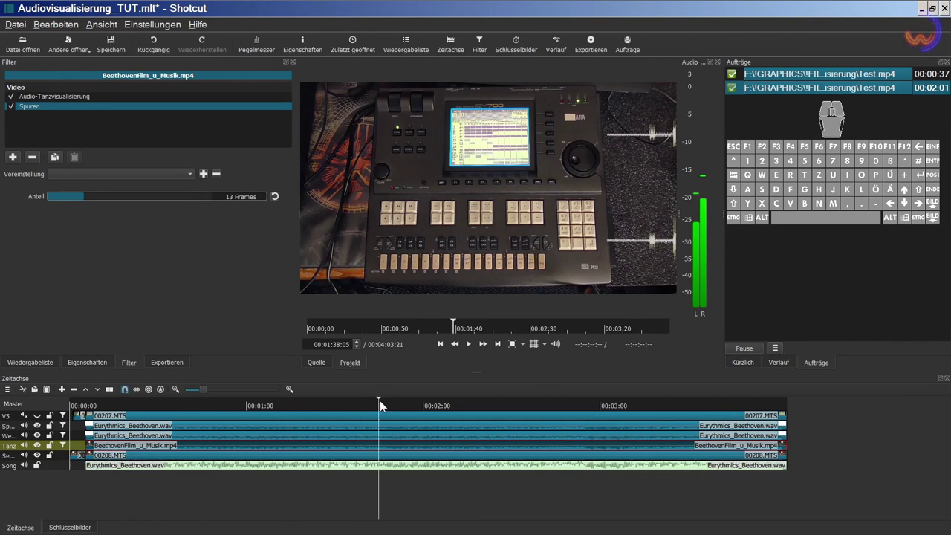
Apply the YouTube export preset to the timeline and show its video codec settings.
{"action": "left_click", "coordinate": [160, 362]}
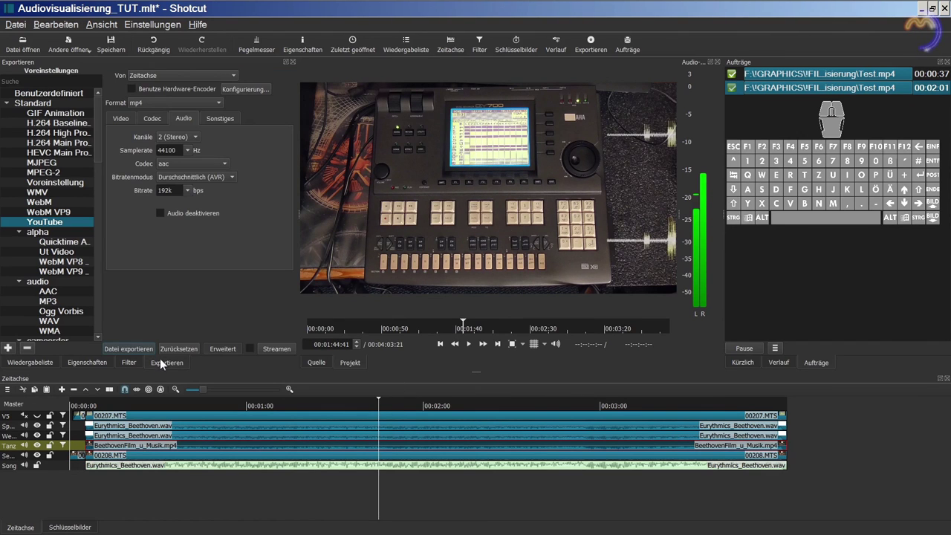
{"action": "left_click", "coordinate": [44, 222]}
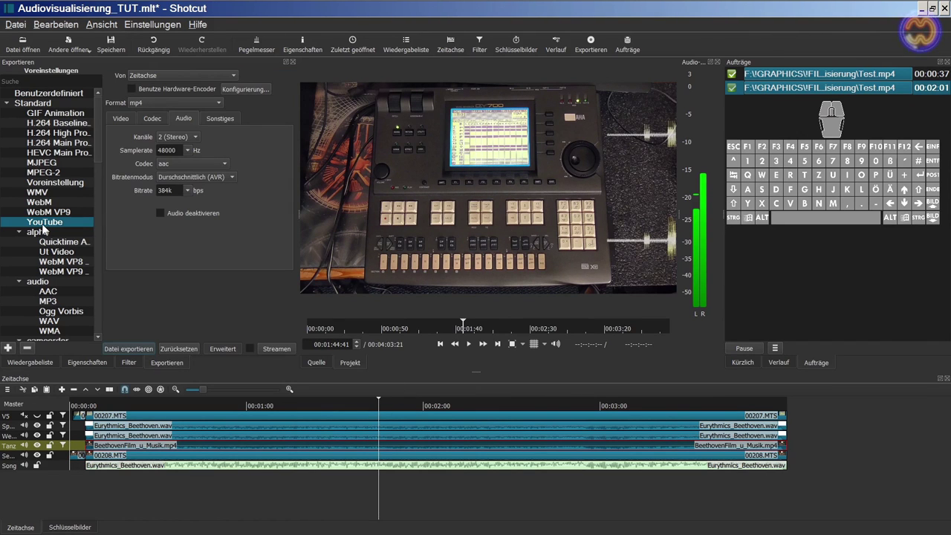
{"action": "left_click", "coordinate": [152, 119]}
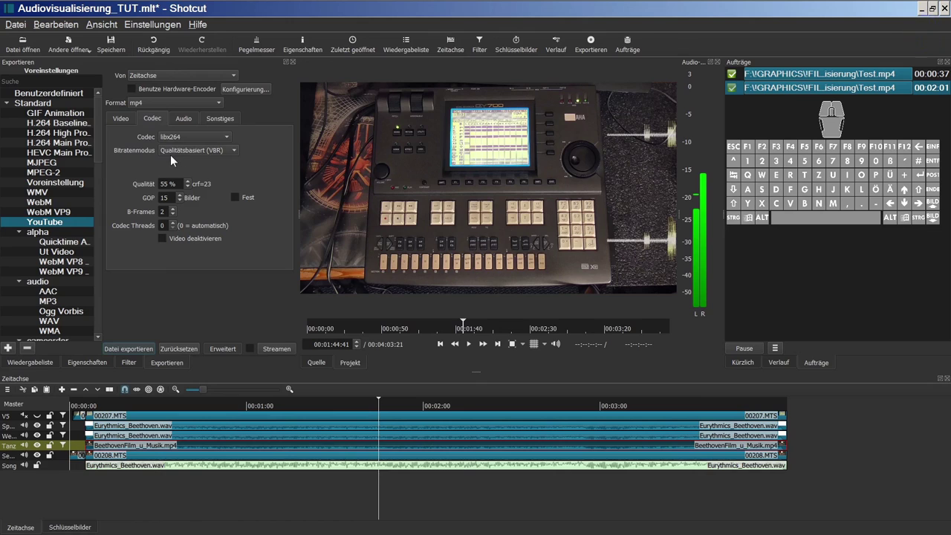